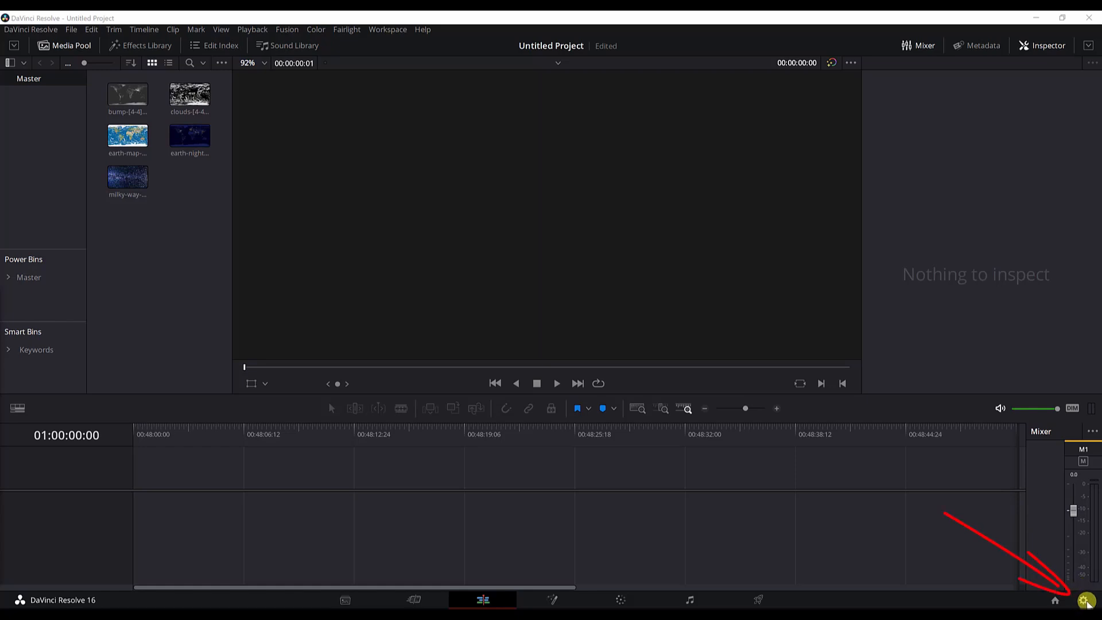
Step: Review the master project settings, including the timeline resolution and frame rate, without changing them
{"action": "left_click", "coordinate": [1084, 600]}
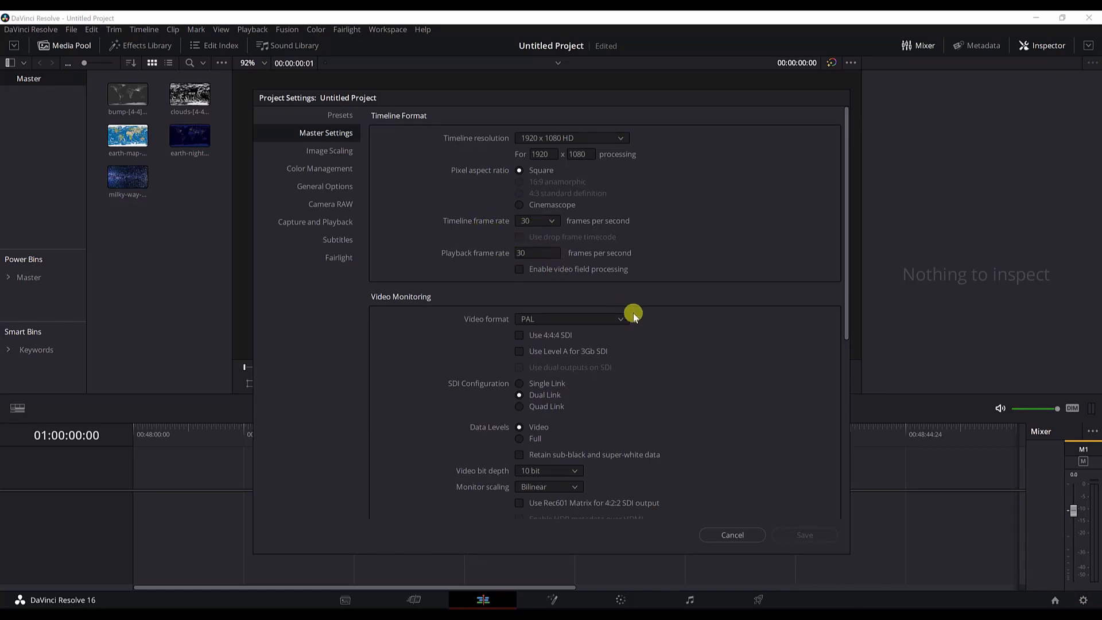
{"action": "left_click", "coordinate": [752, 533]}
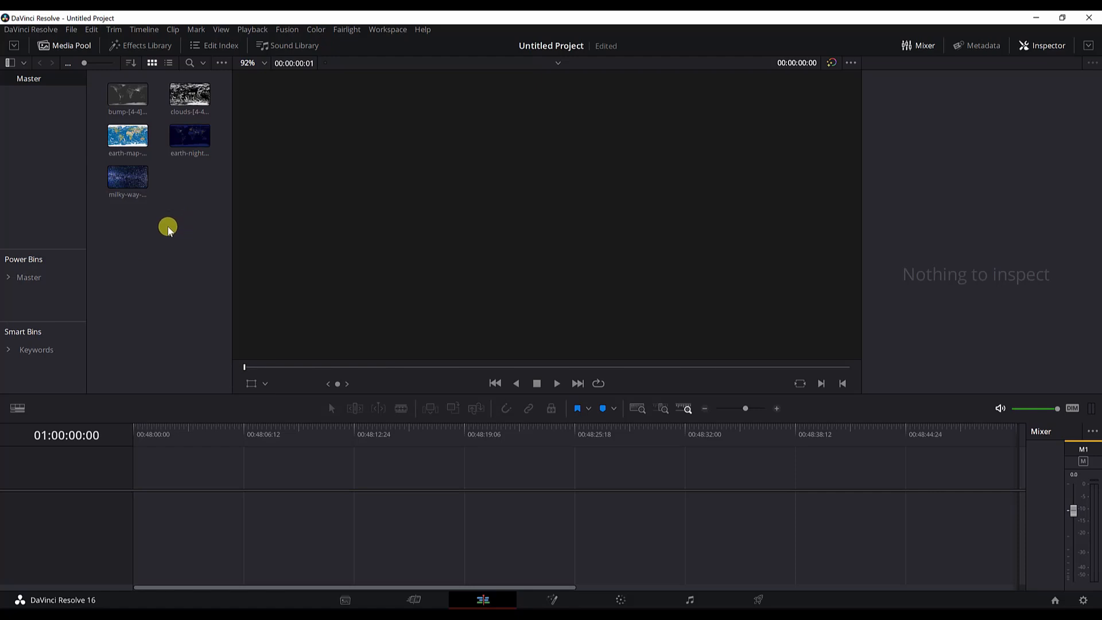
Step: Start a new Fusion composition clip in the media pool and set its duration to 00:00:25:00
{"action": "right_click", "coordinate": [166, 224]}
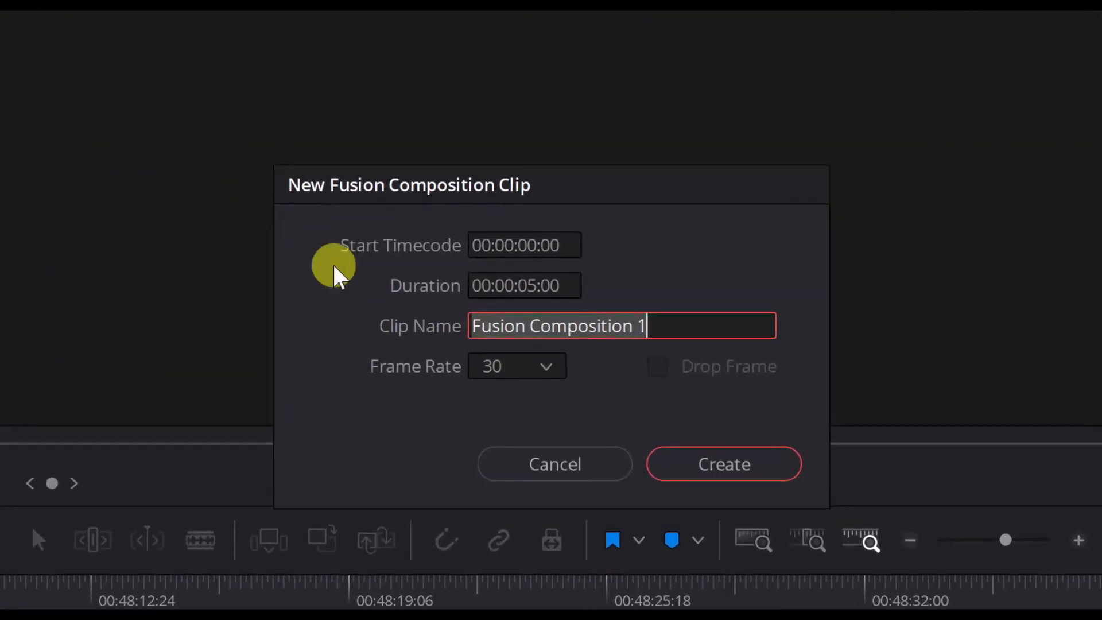
{"action": "left_click", "coordinate": [527, 289]}
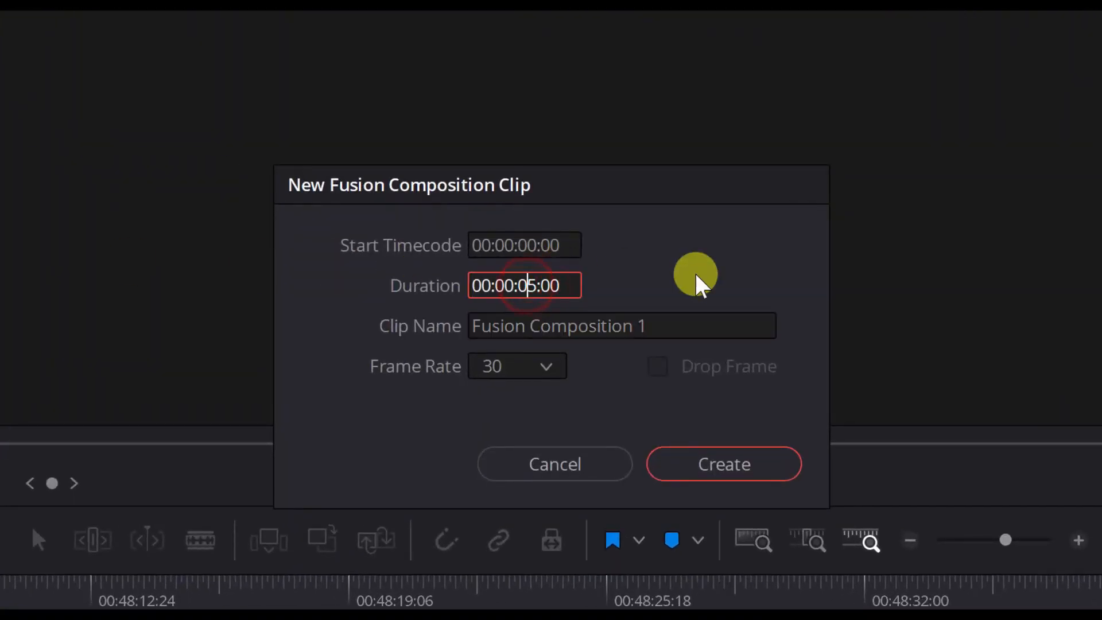
{"action": "key", "text": "Right"}
{"action": "key", "text": "BackSpace"}
{"action": "key", "text": "BackSpace"}
{"action": "type", "text": "25"}
Step: Name the new Fusion composition clip Intro and create it
{"action": "left_click", "coordinate": [474, 319]}
{"action": "type", "text": "Int"}
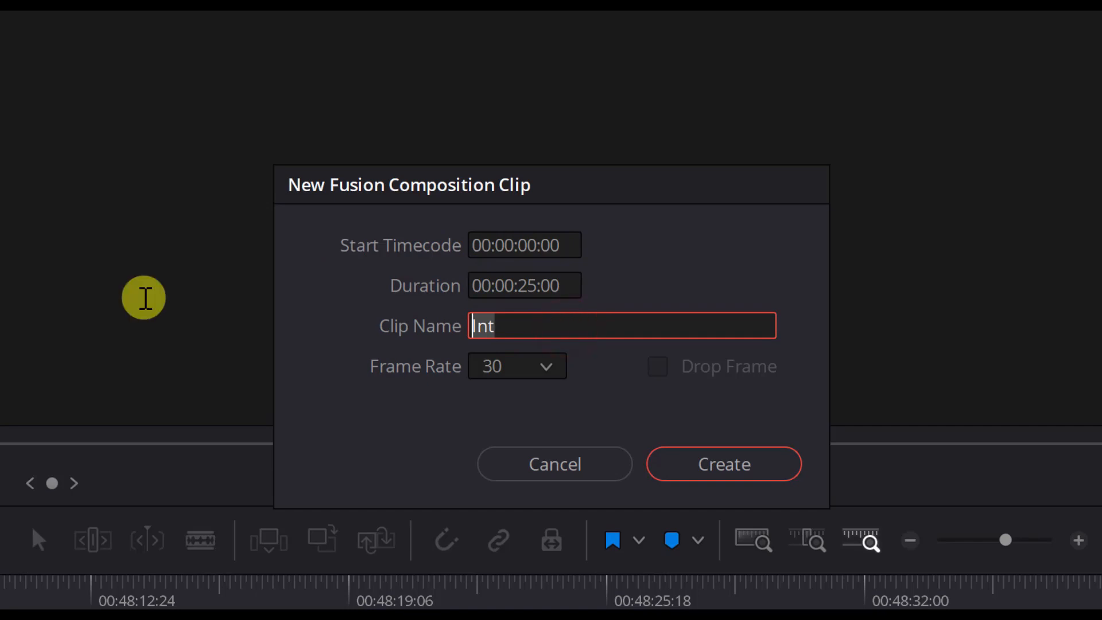
{"action": "type", "text": "INtr"}
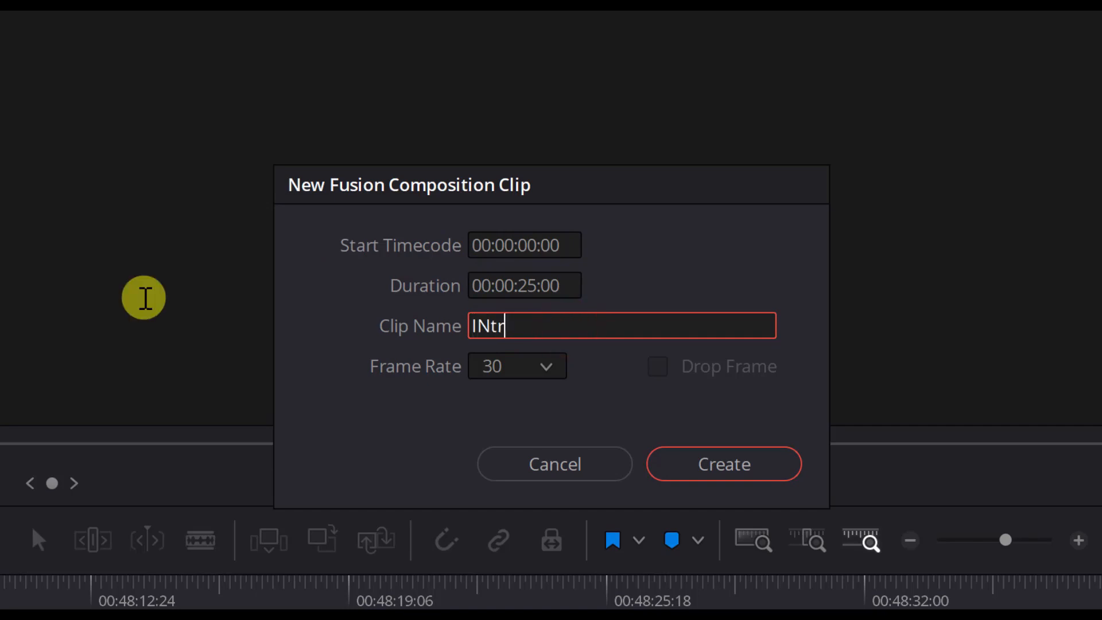
{"action": "key", "text": "BackSpace"}
{"action": "key", "text": "BackSpace"}
{"action": "key", "text": "BackSpace"}
{"action": "type", "text": "ntro"}
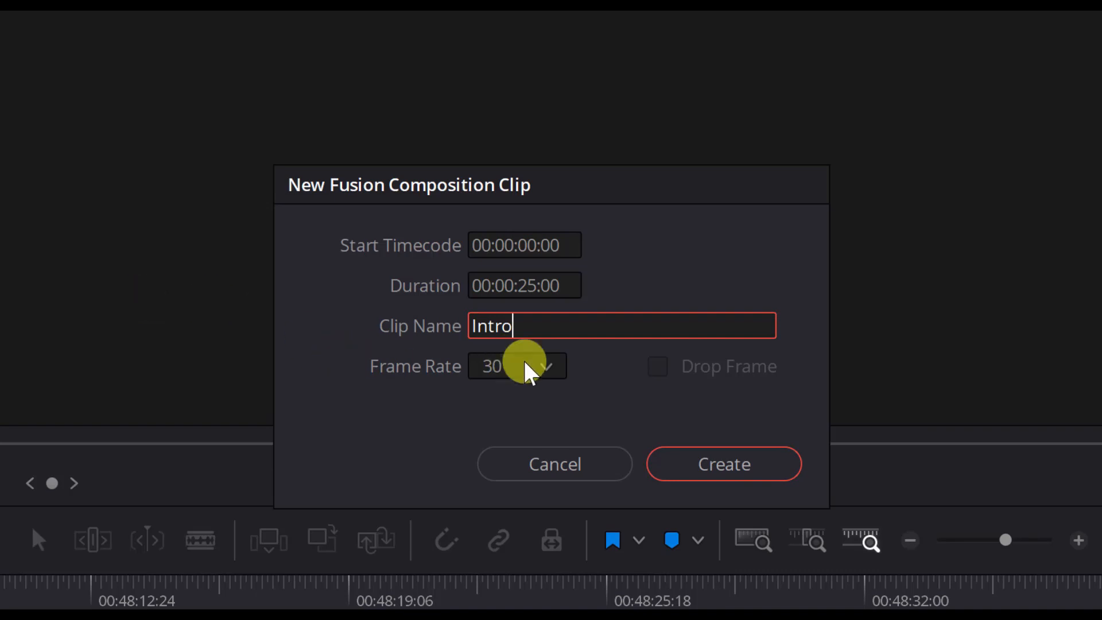
{"action": "left_click", "coordinate": [740, 462]}
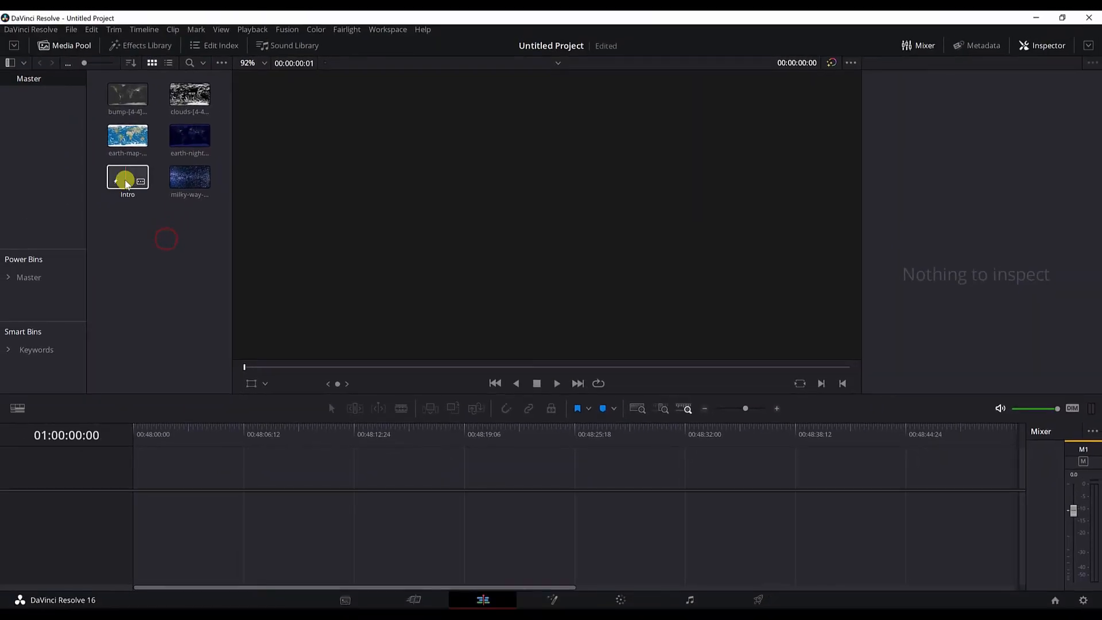
Step: Place the Intro composition at the start of the empty timeline and open it on the Fusion page
{"action": "left_click_drag", "start_coordinate": [126, 183], "coordinate": [137, 484]}
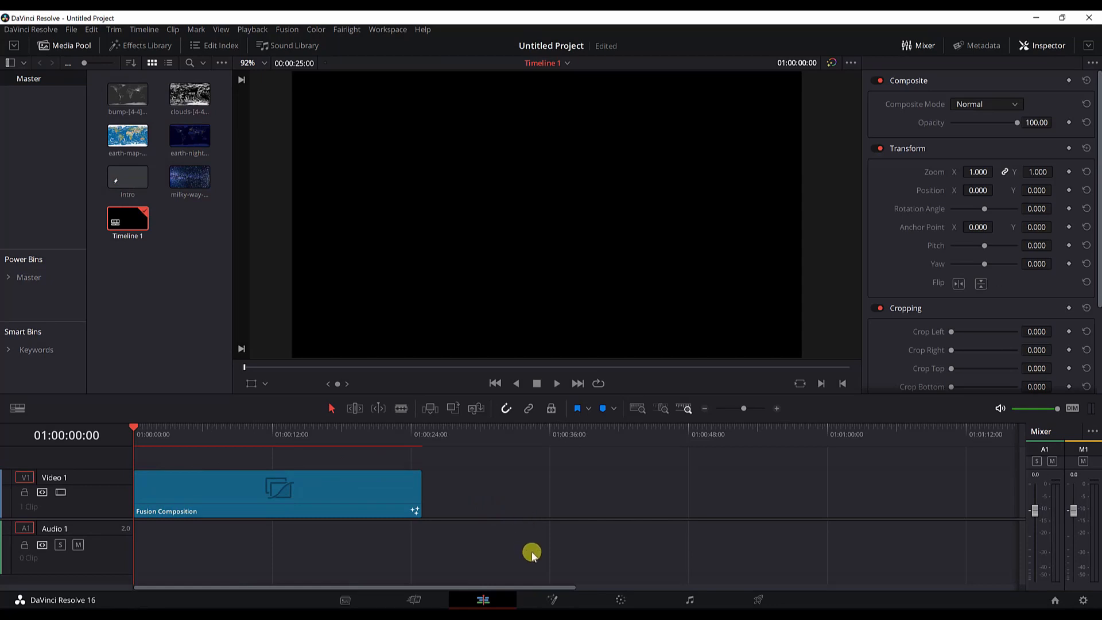
{"action": "left_click", "coordinate": [560, 600]}
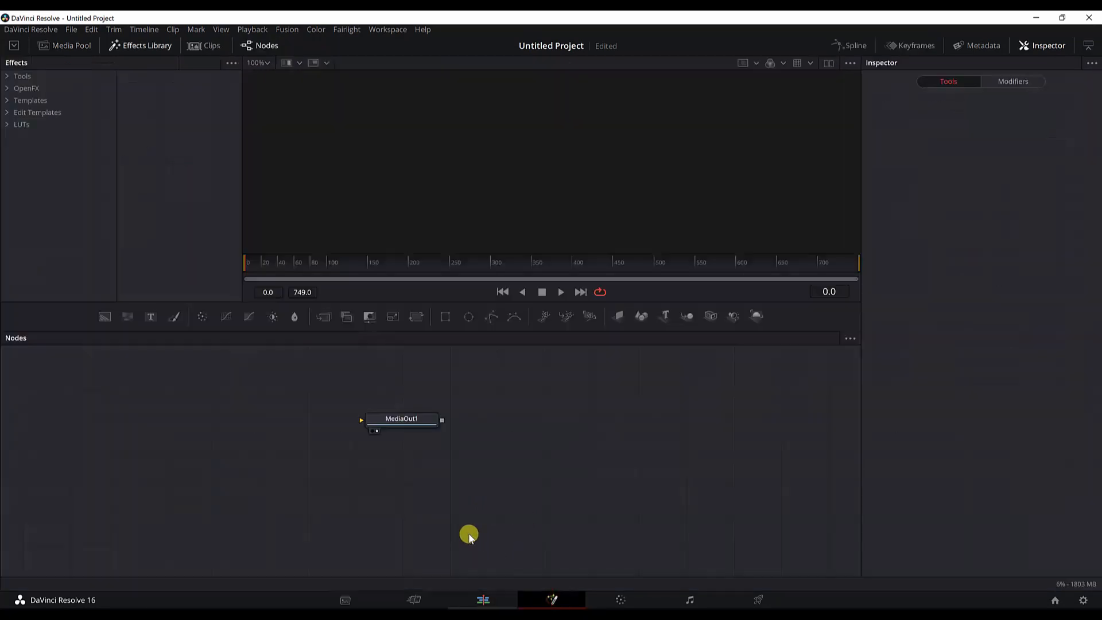
Step: Set the node graph to arrange tools to the grid and move the MediaOut1 node farther right to make room
{"action": "left_click_drag", "start_coordinate": [401, 419], "coordinate": [569, 455]}
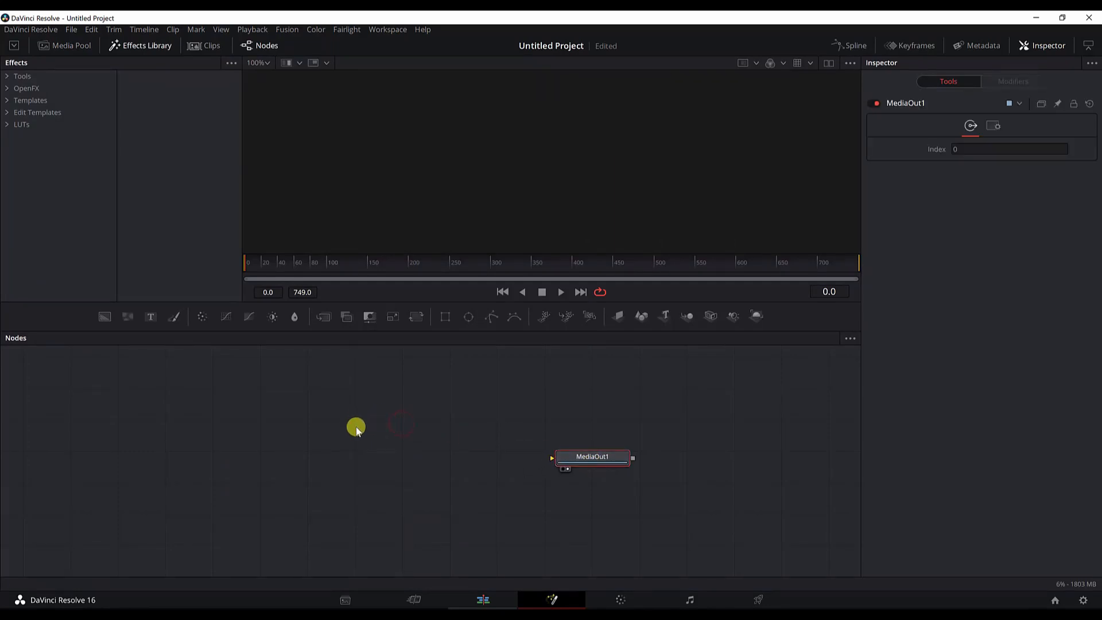
{"action": "right_click", "coordinate": [308, 422]}
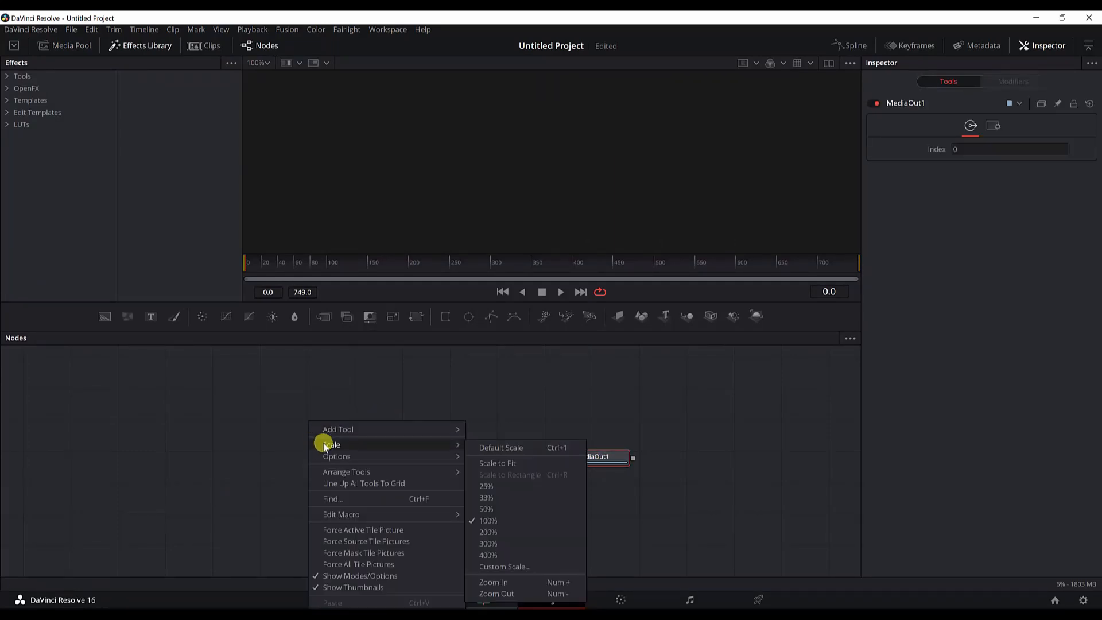
{"action": "mouse_move", "coordinate": [359, 472]}
{"action": "left_click", "coordinate": [493, 475]}
{"action": "left_click_drag", "start_coordinate": [578, 457], "coordinate": [665, 452]}
Step: Save the project under the name Intro
{"action": "key", "text": "ctrl+s"}
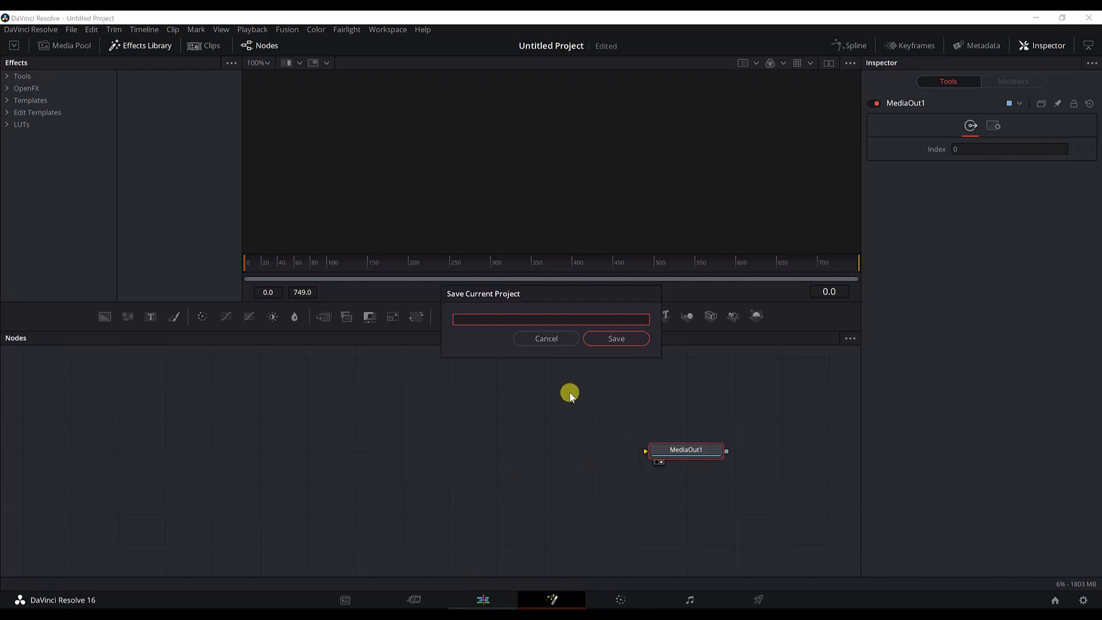
{"action": "type", "text": "Intro"}
{"action": "key", "text": "Return"}
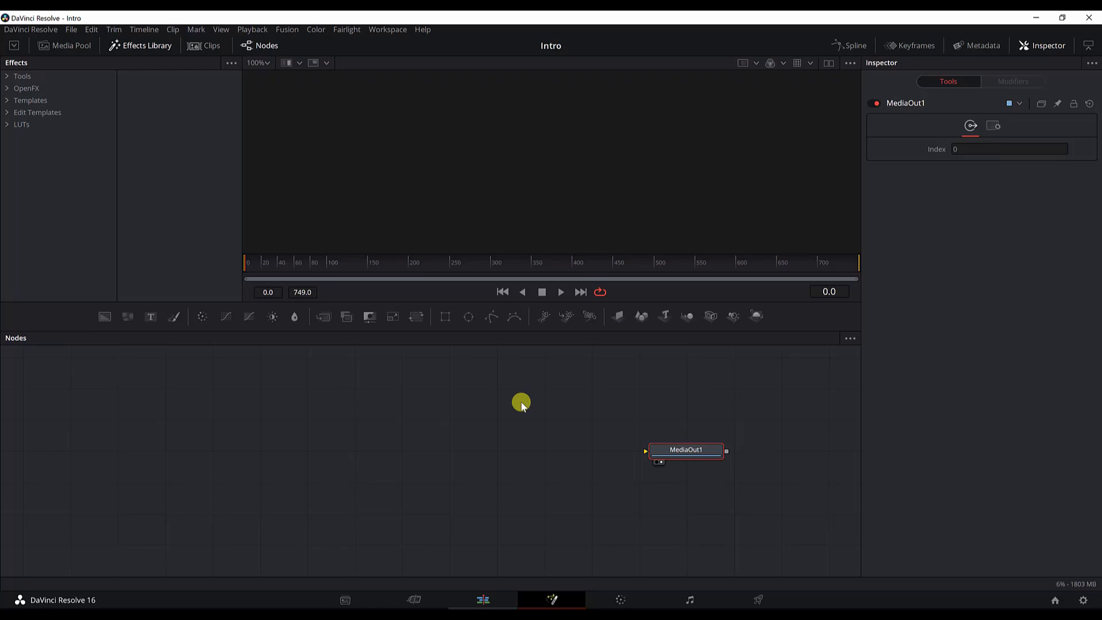
Step: Look over the imported image clips on the Edit page and return to the Fusion composition
{"action": "key", "text": "shift+4"}
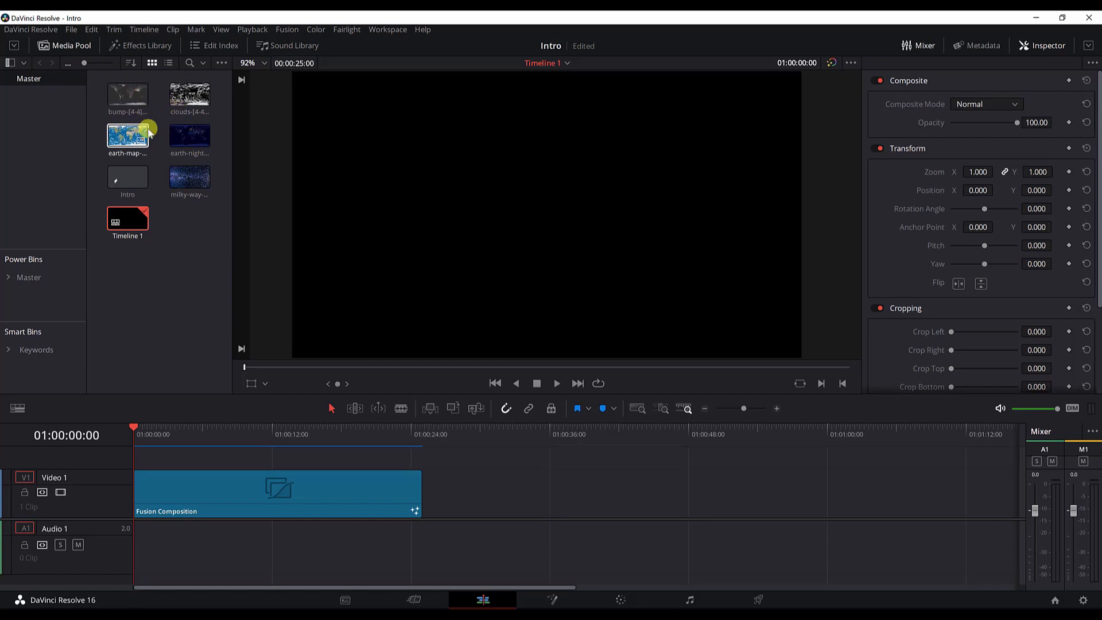
{"action": "left_click", "coordinate": [555, 599]}
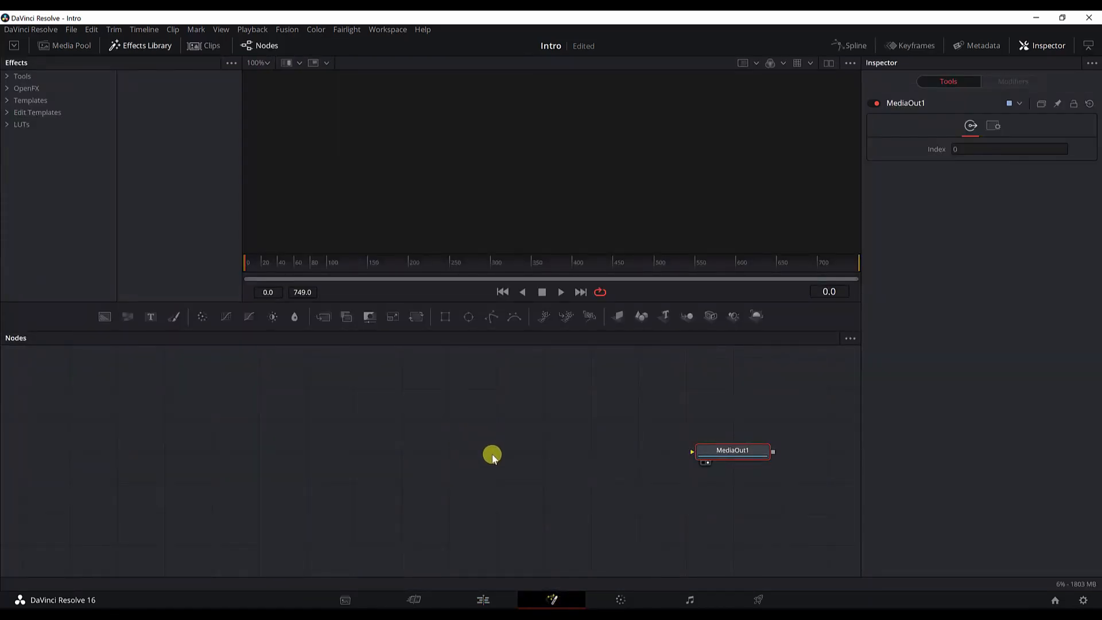
{"action": "left_click_drag", "start_coordinate": [475, 472], "coordinate": [546, 498]}
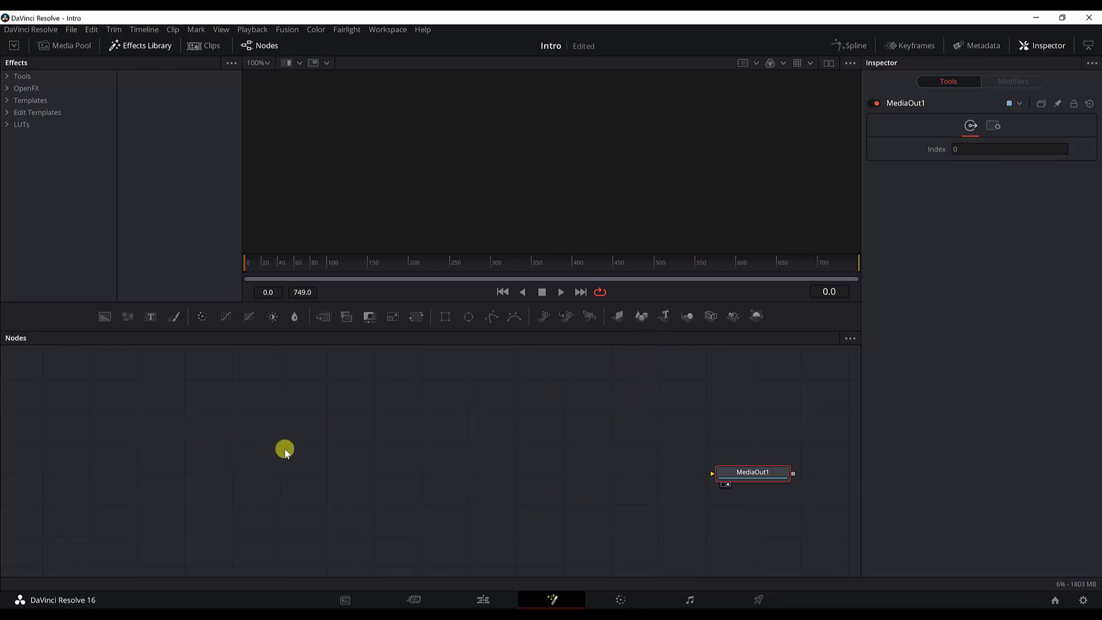
Step: Add an unconnected Shape 3D node to the empty area of the node graph
{"action": "left_click", "coordinate": [346, 435]}
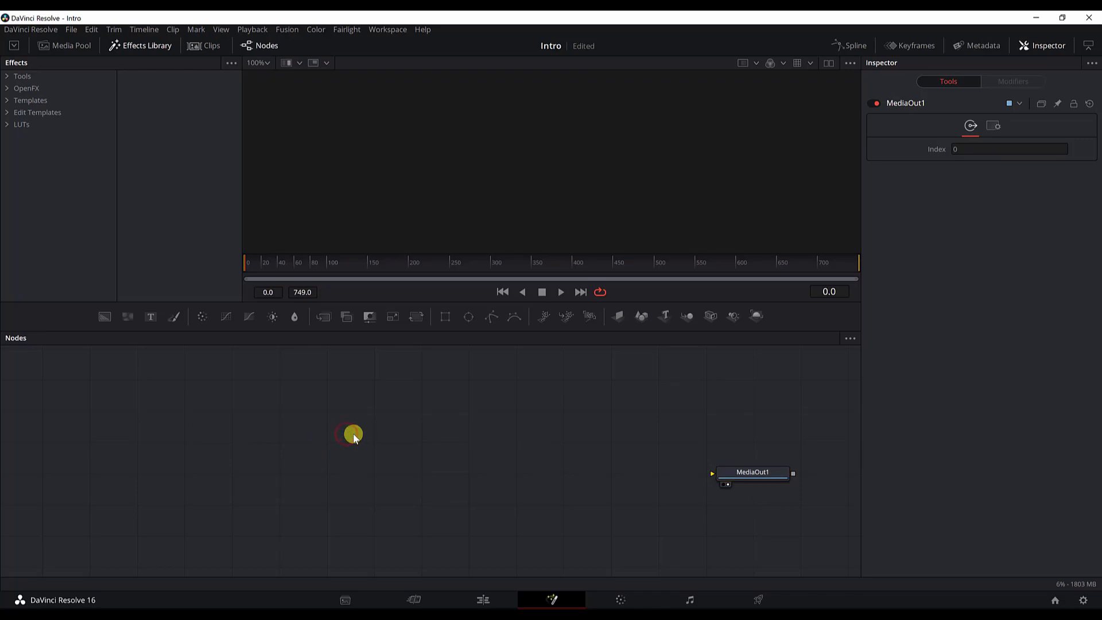
{"action": "key", "text": "shift+space"}
{"action": "type", "text": "sha"}
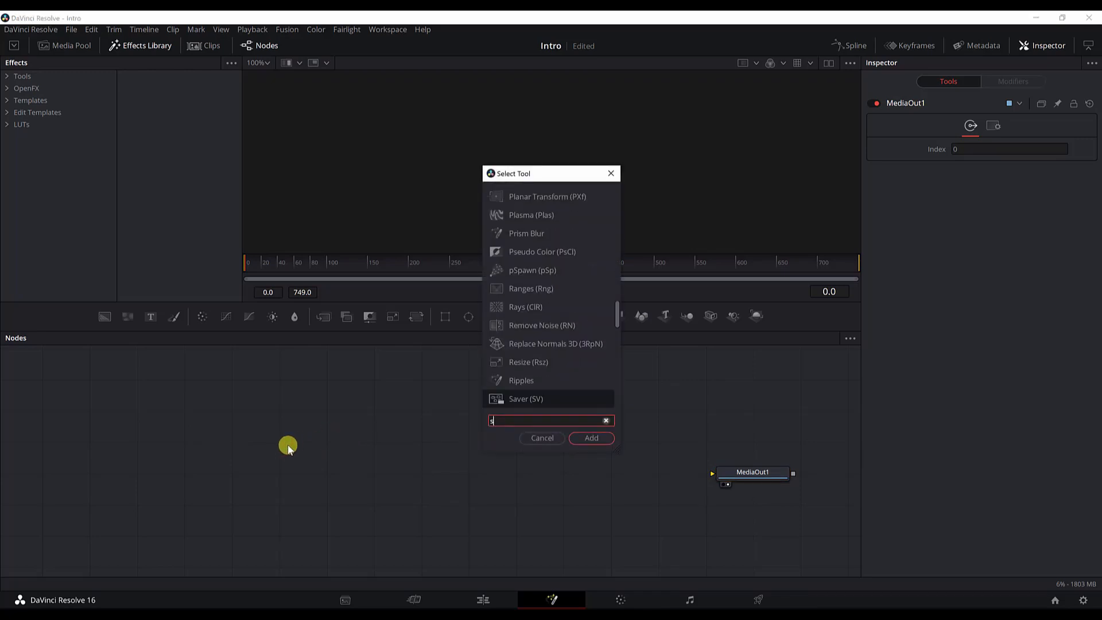
{"action": "type", "text": "pe"}
{"action": "key", "text": "Return"}
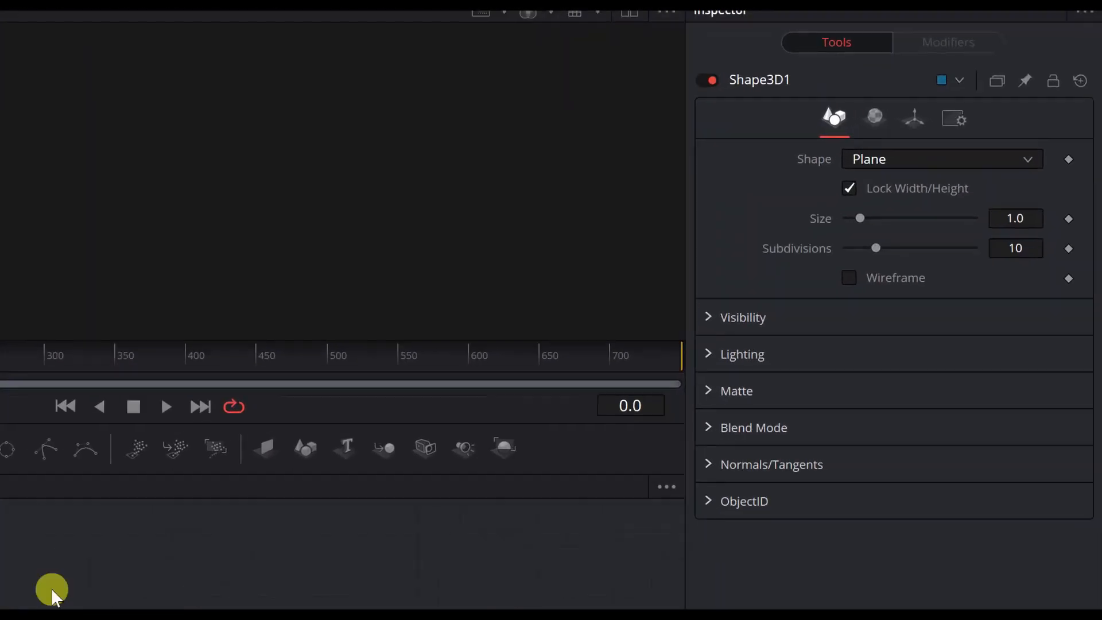
Step: Change the Shape3D1 shape to Sphere and set both its base and height subdivisions to 100
{"action": "left_click", "coordinate": [883, 159]}
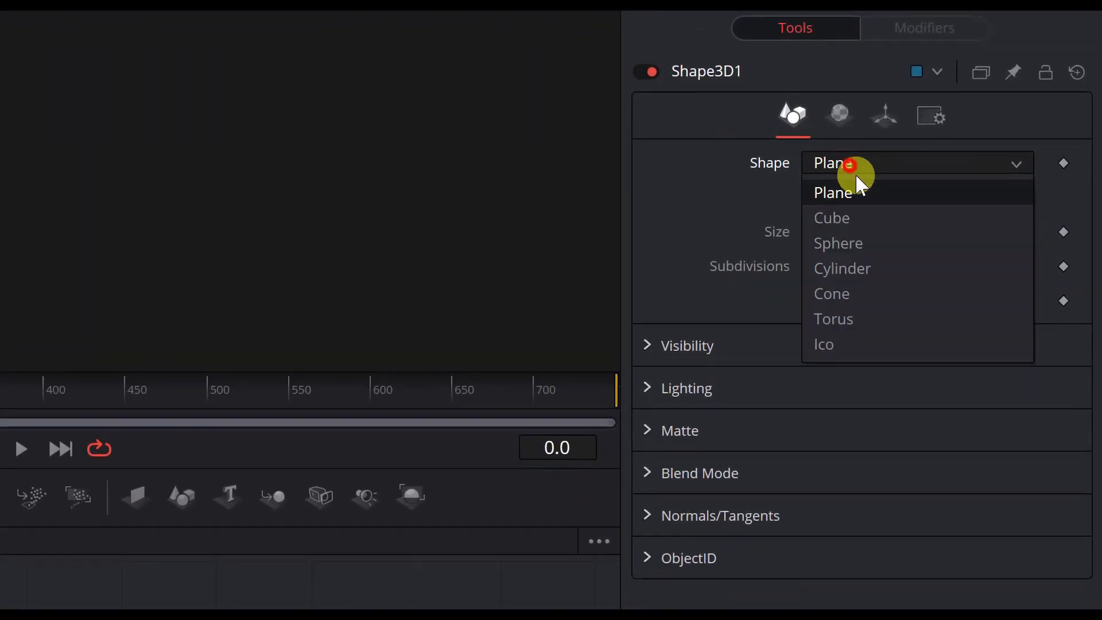
{"action": "left_click", "coordinate": [892, 227]}
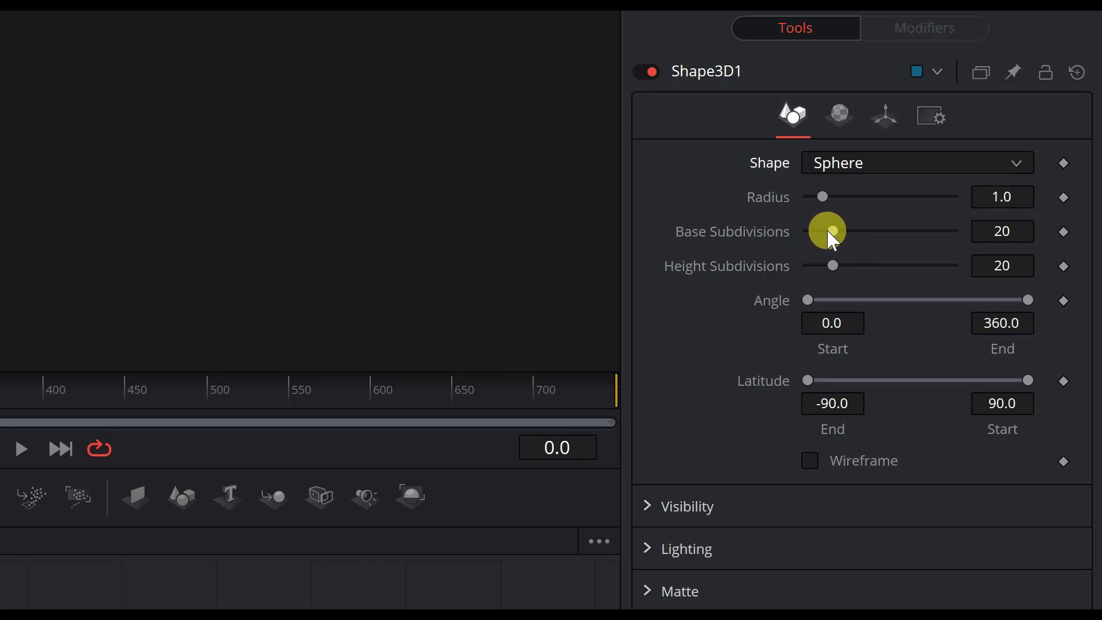
{"action": "left_click_drag", "start_coordinate": [828, 231], "coordinate": [1047, 231]}
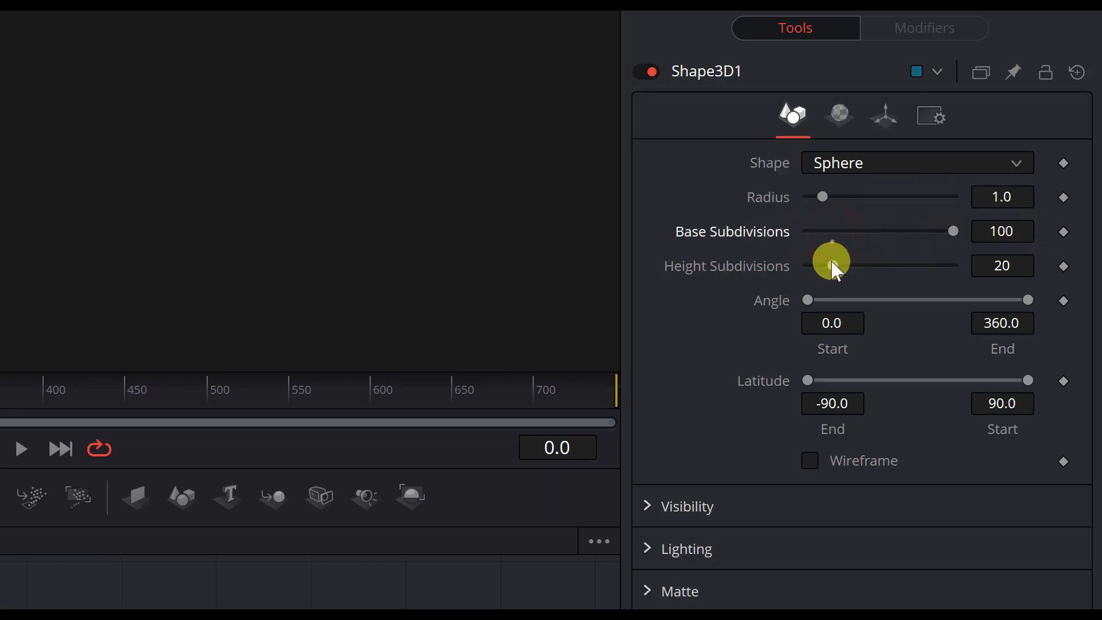
{"action": "left_click_drag", "start_coordinate": [832, 266], "coordinate": [998, 269]}
{"action": "left_click", "coordinate": [151, 479]}
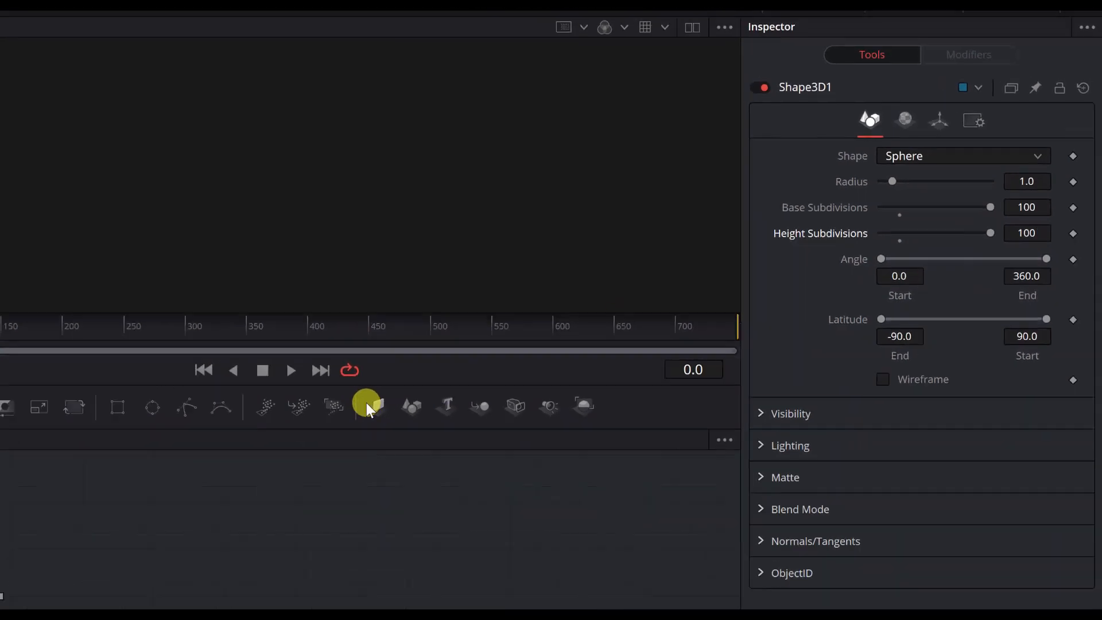
Step: Display the Shape3D1 sphere in the first of two side-by-side viewers and fit the whole sphere in view
{"action": "left_click", "coordinate": [354, 447]}
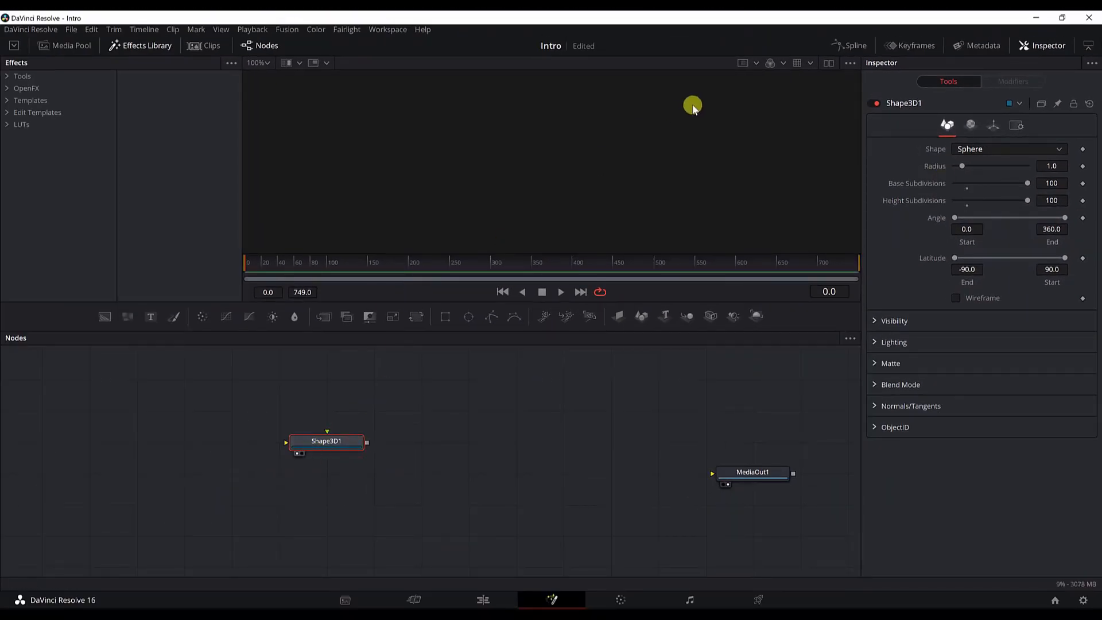
{"action": "left_click", "coordinate": [828, 63]}
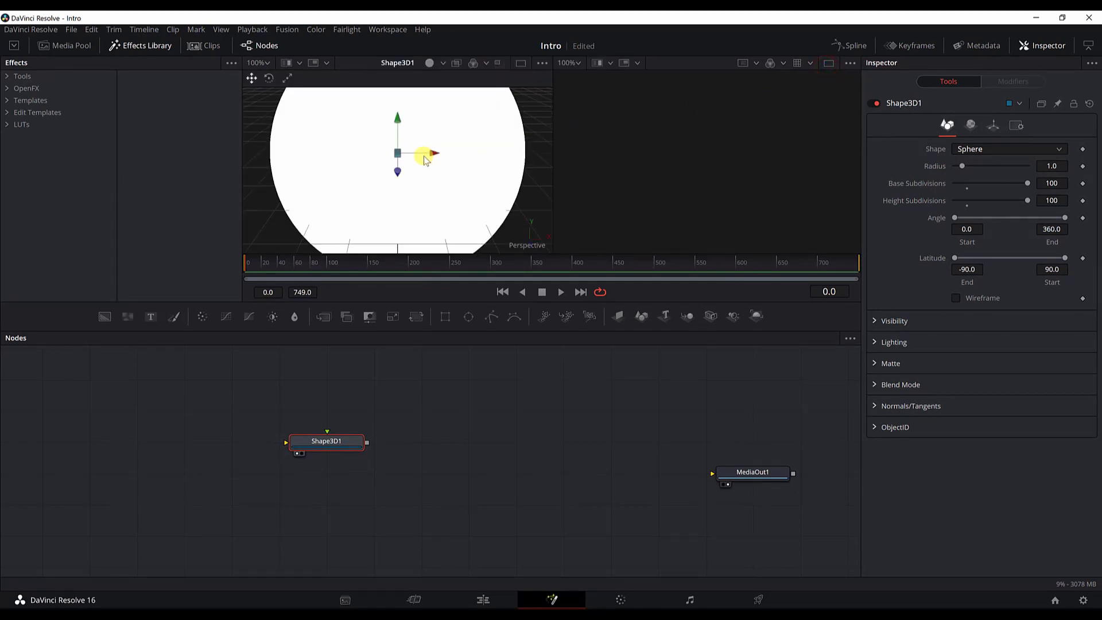
{"action": "scroll", "coordinate": [425, 158], "scroll_direction": "down", "scroll_amount": 3}
Step: Try the sphere with 45 base subdivisions and restore the value to 100
{"action": "left_click_drag", "start_coordinate": [1022, 184], "coordinate": [986, 192]}
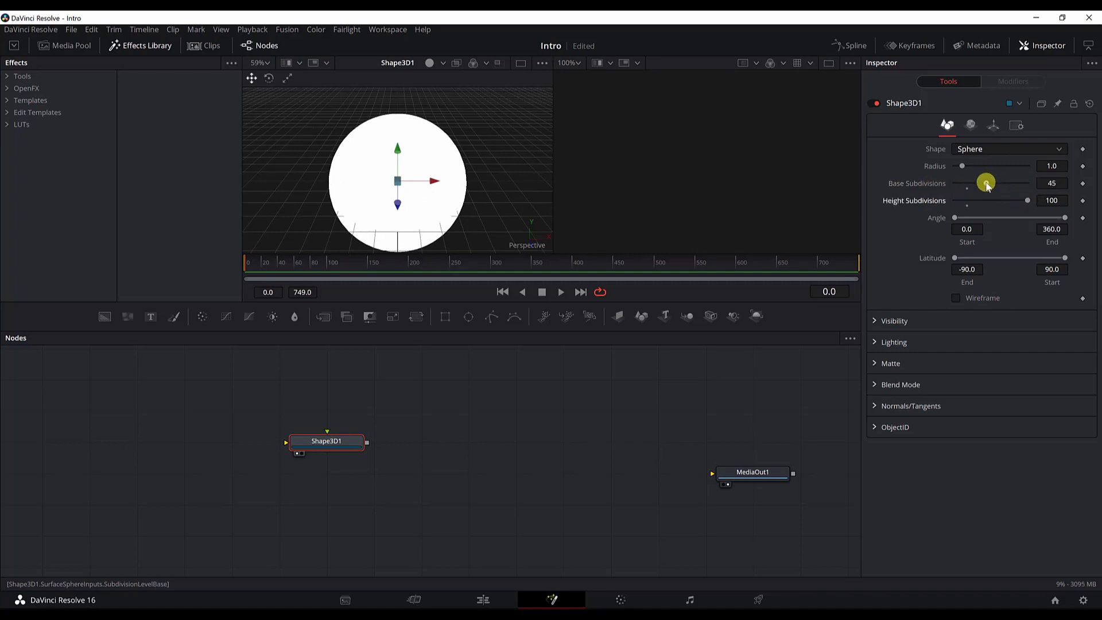
{"action": "left_click_drag", "start_coordinate": [985, 184], "coordinate": [1035, 187]}
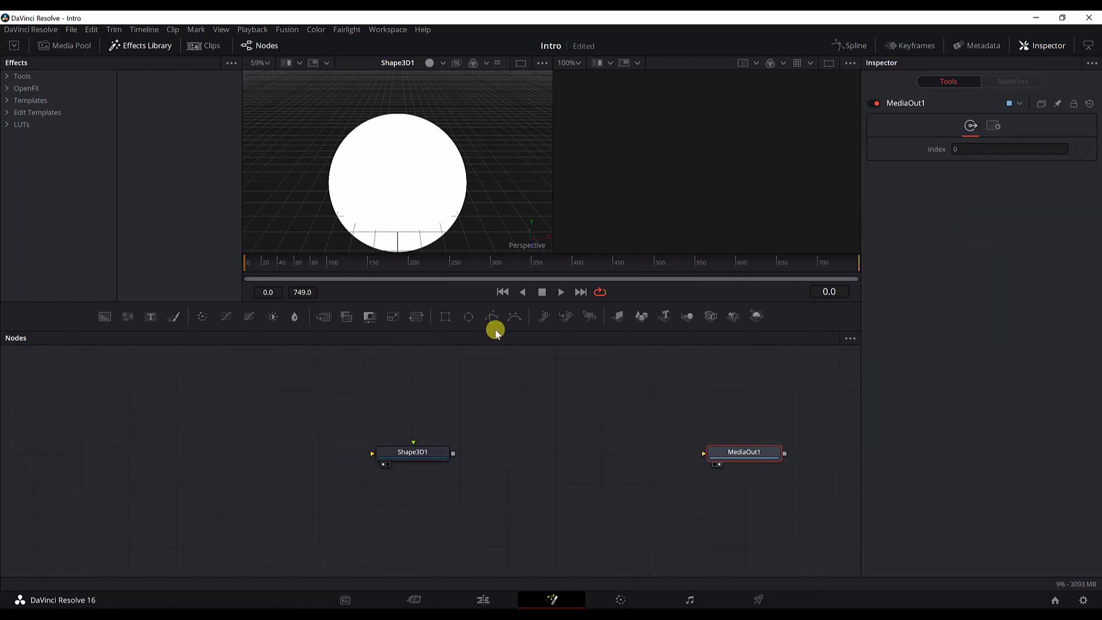
Step: Add a Merge 3D node connected after Shape3D1
{"action": "left_click", "coordinate": [427, 453]}
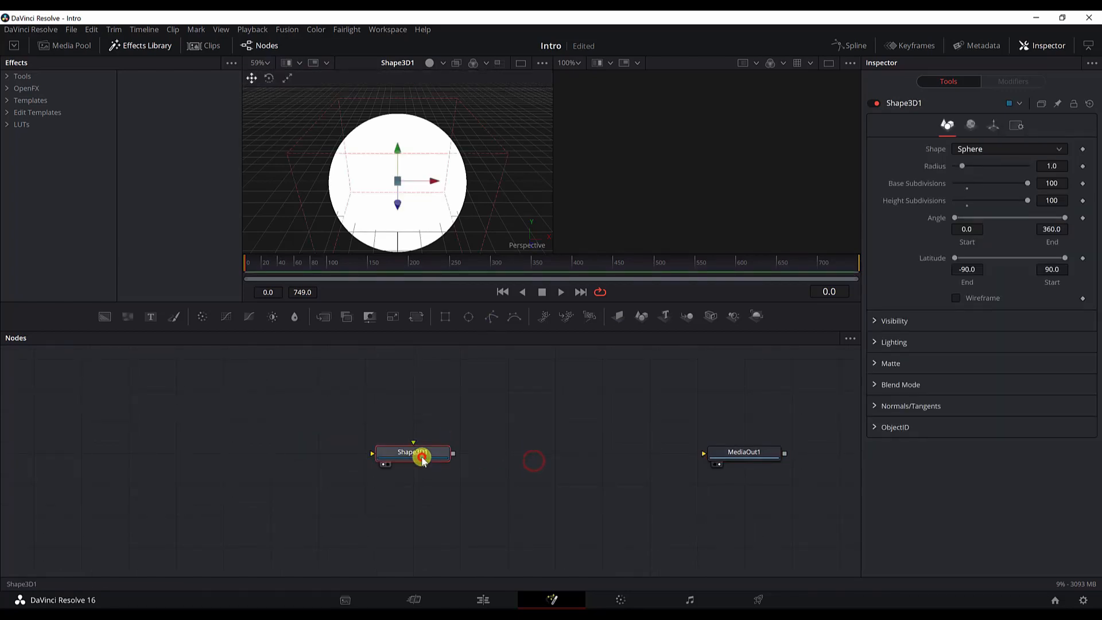
{"action": "left_click", "coordinate": [445, 495]}
{"action": "left_click", "coordinate": [428, 458]}
{"action": "key", "text": "shift+space"}
{"action": "type", "text": "merge"}
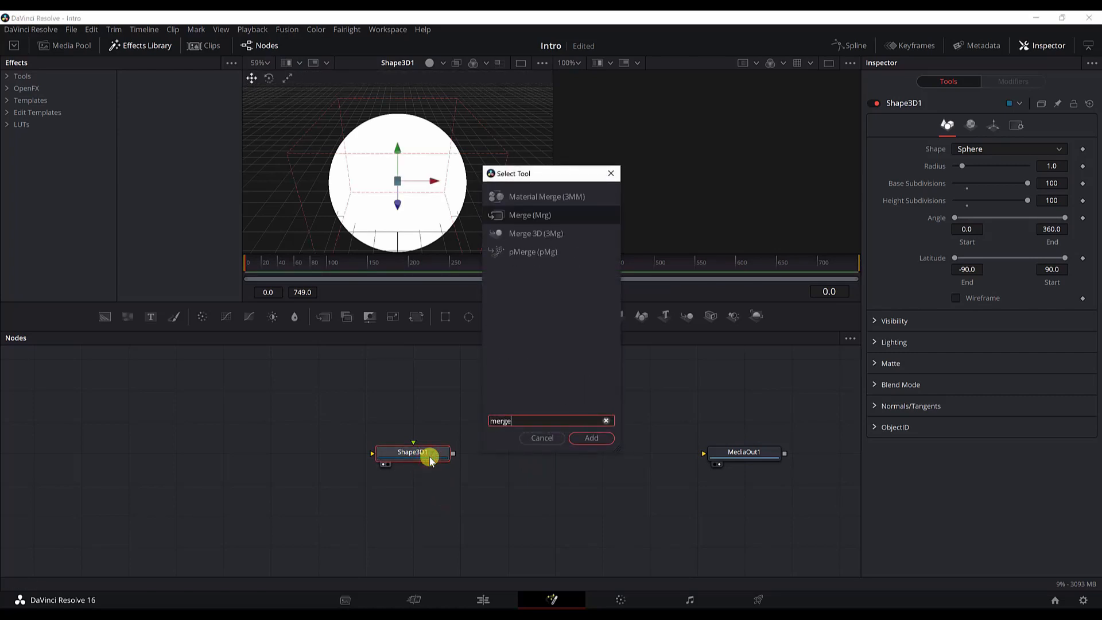
{"action": "key", "text": "Down"}
{"action": "key", "text": "Return"}
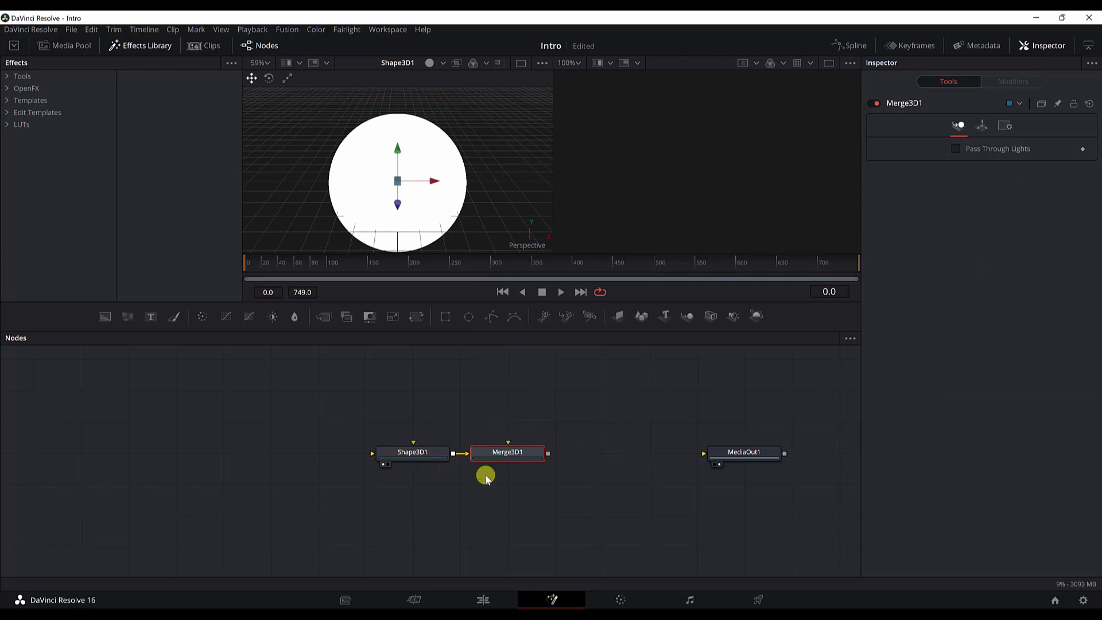
Step: Add a Renderer 3D node connected after Merge3D1
{"action": "left_click", "coordinate": [618, 494]}
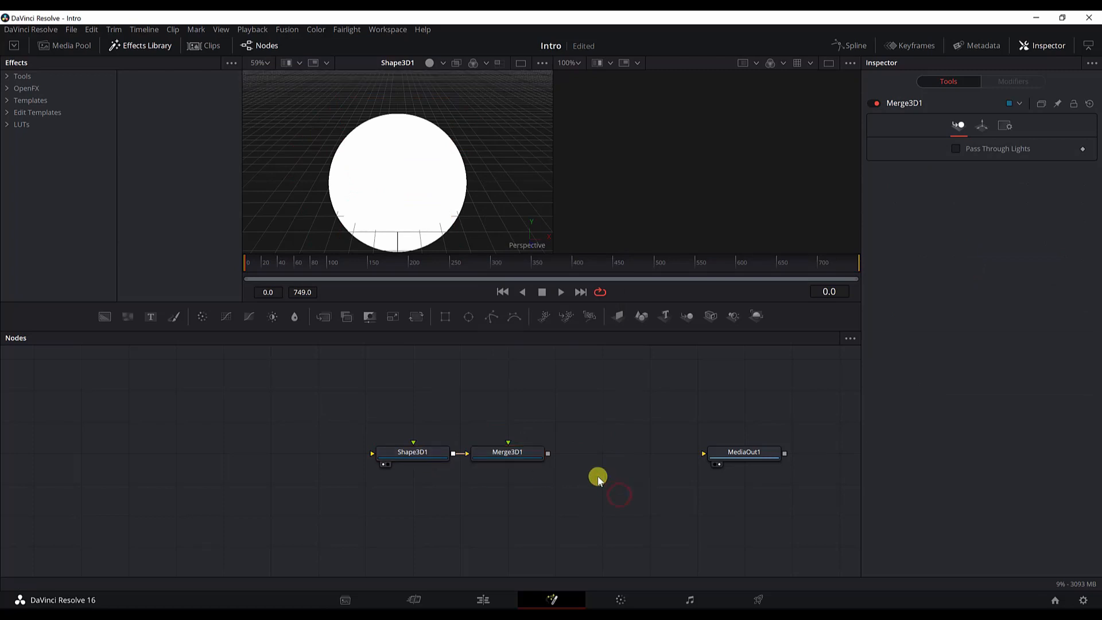
{"action": "left_click", "coordinate": [519, 452]}
{"action": "key", "text": "shift+space"}
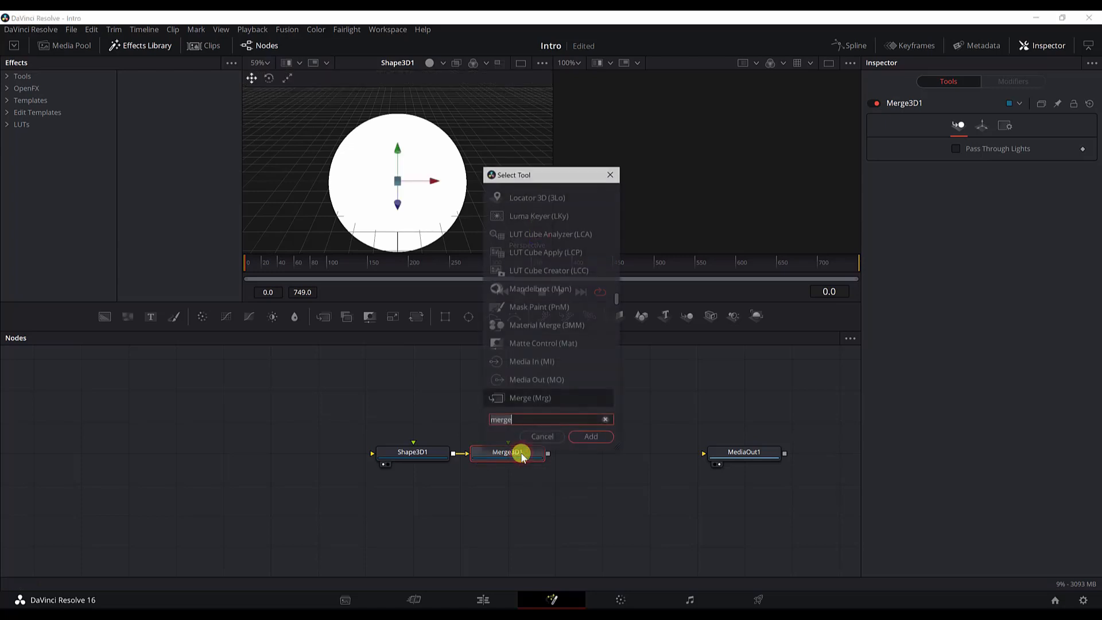
{"action": "type", "text": "render"}
{"action": "key", "text": "Return"}
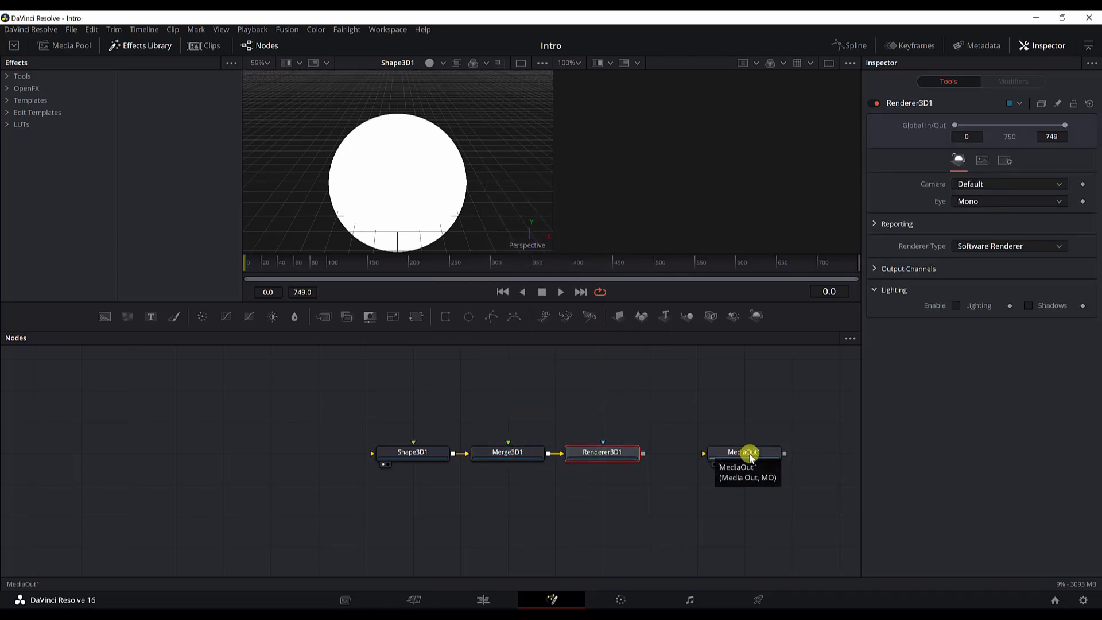
Step: Connect the Renderer3D1 output to the MediaOut1 node
{"action": "left_click", "coordinate": [722, 453]}
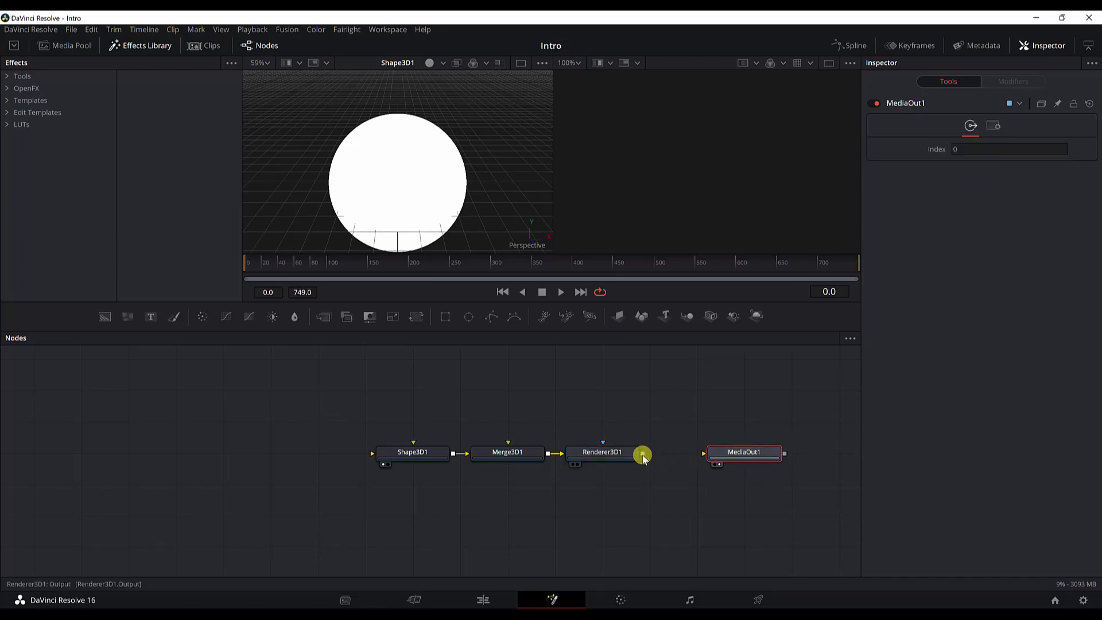
{"action": "left_click_drag", "start_coordinate": [642, 454], "coordinate": [765, 453]}
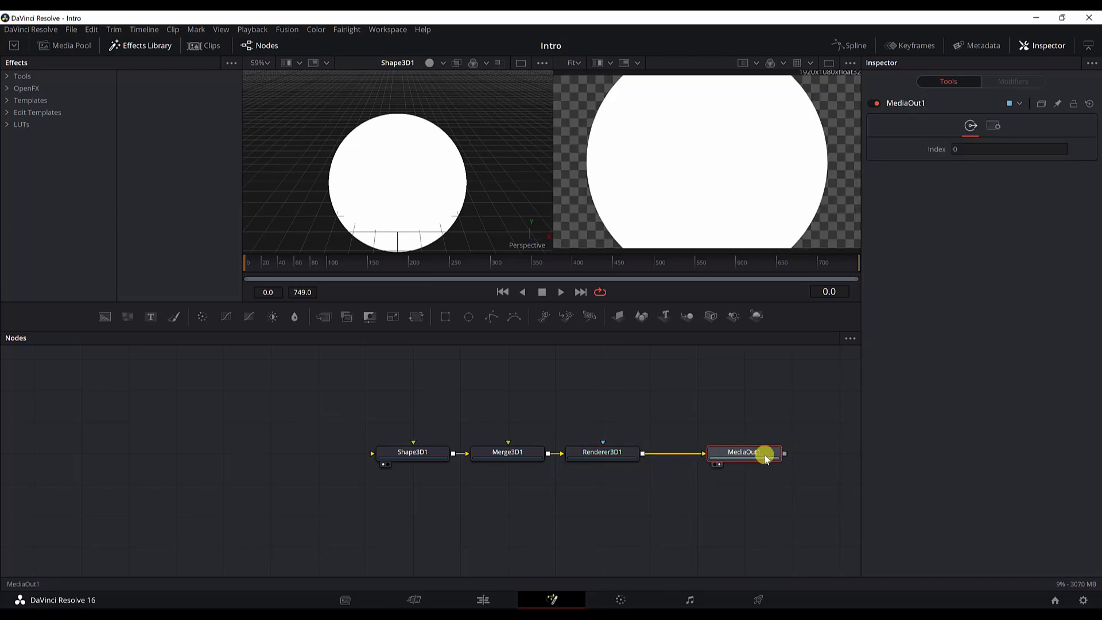
{"action": "left_click_drag", "start_coordinate": [652, 492], "coordinate": [706, 492]}
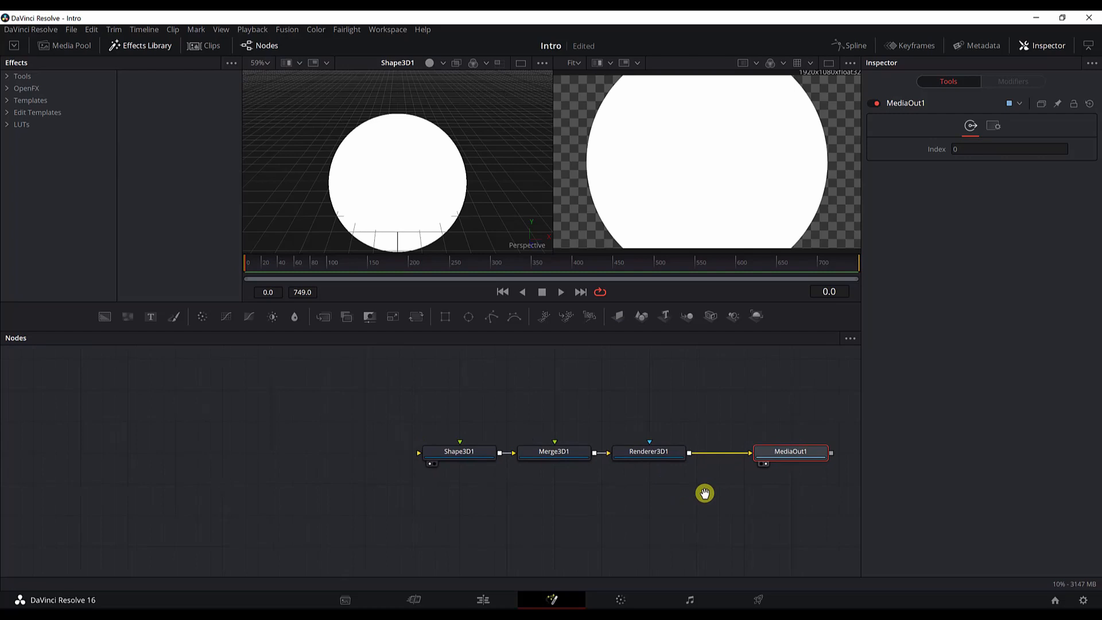
Step: Rename the Shape3D1 node as earth
{"action": "left_click", "coordinate": [461, 454]}
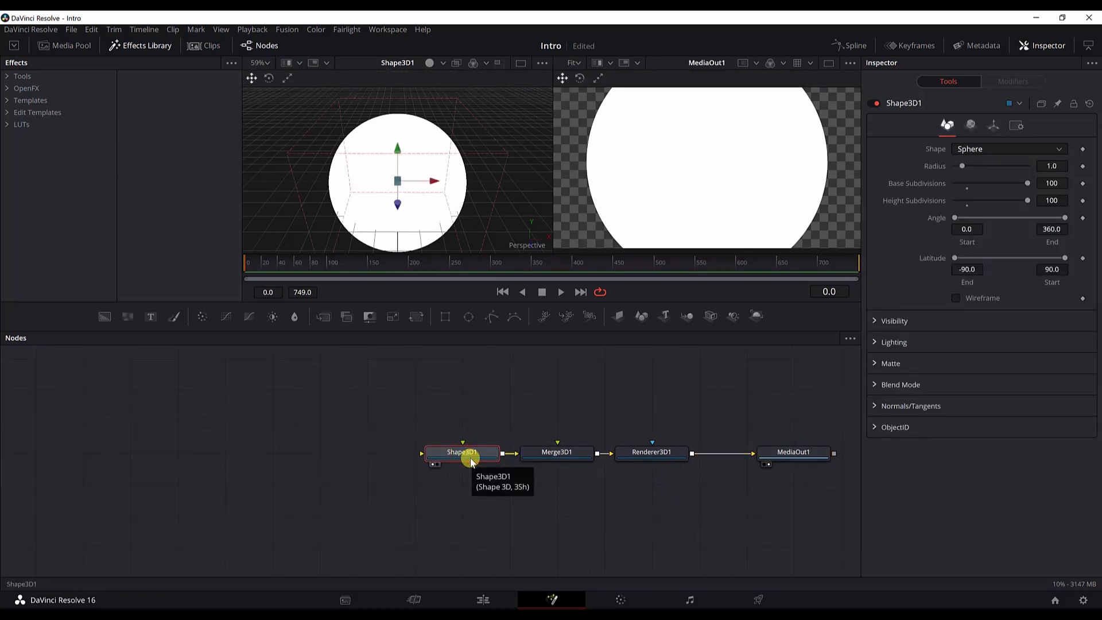
{"action": "key", "text": "F2"}
{"action": "type", "text": "ear"}
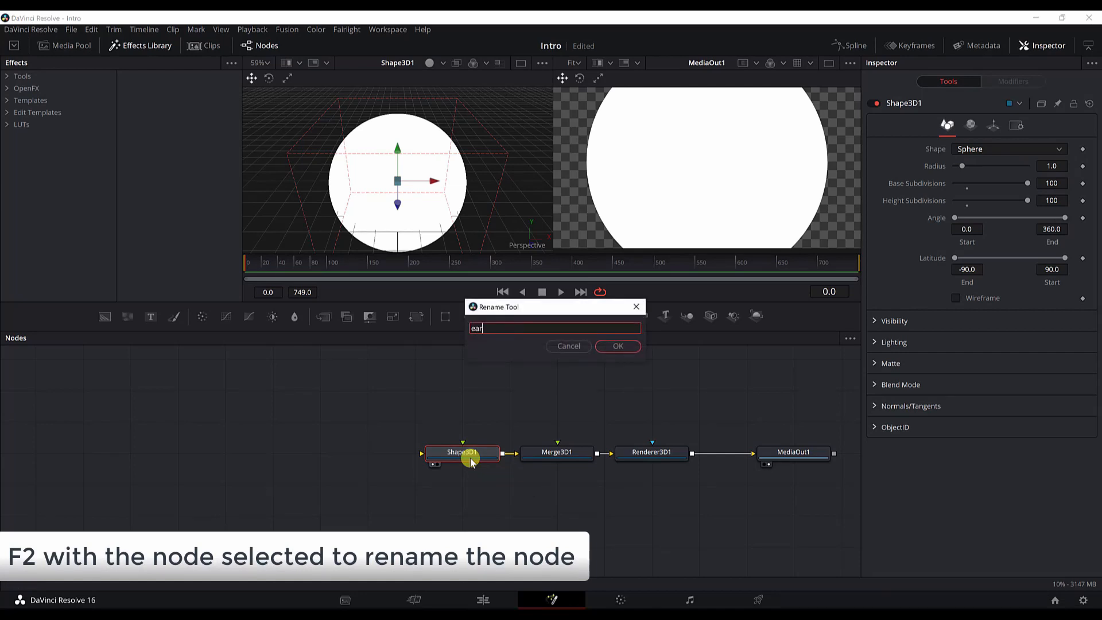
{"action": "type", "text": "th"}
{"action": "key", "text": "Return"}
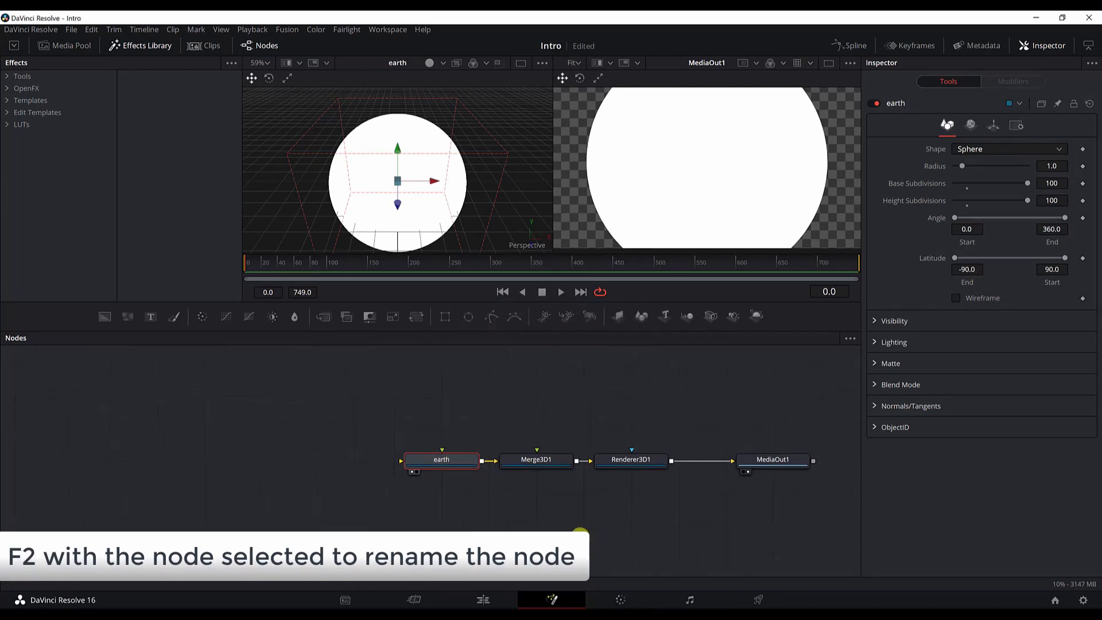
Step: Add a Camera 3D node connected to Merge3D1 and place it below the earth node
{"action": "left_click", "coordinate": [437, 469]}
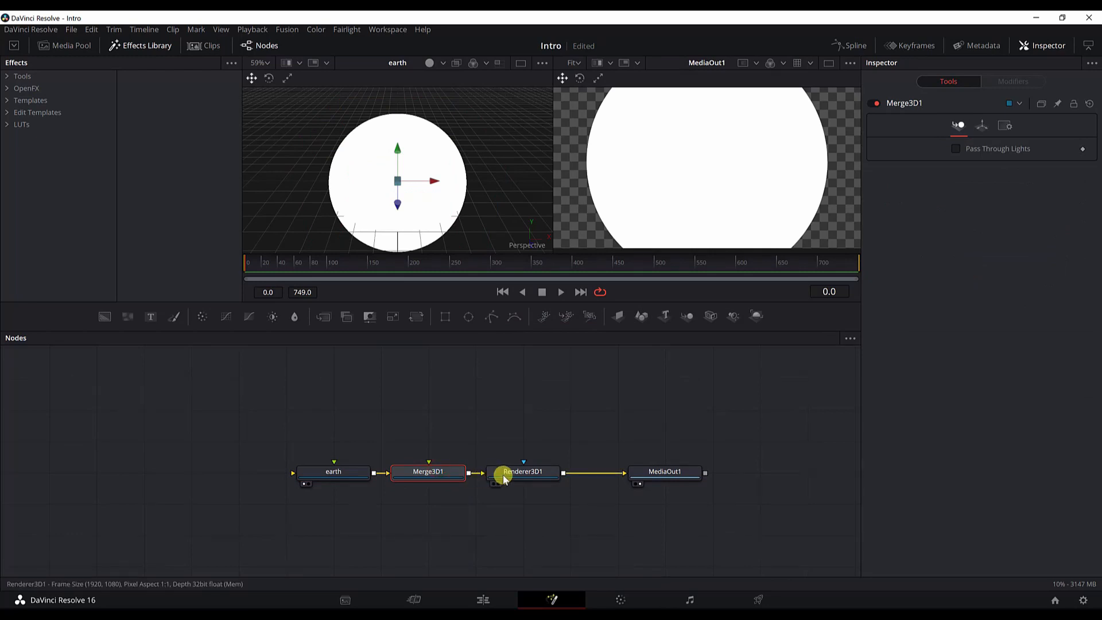
{"action": "key", "text": "shift+space"}
{"action": "type", "text": "ca"}
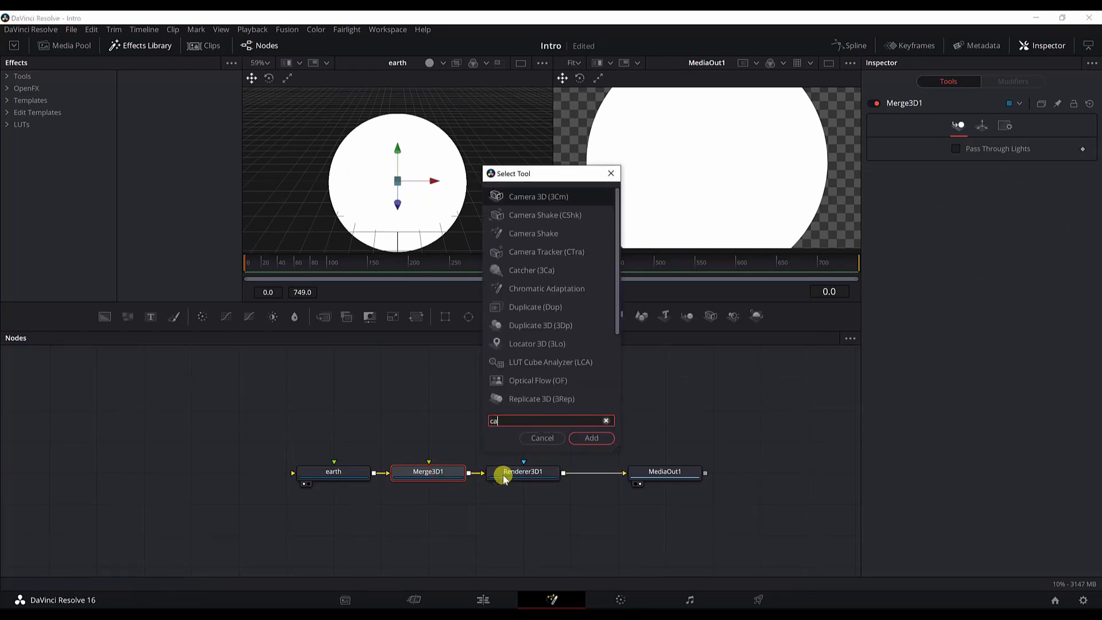
{"action": "type", "text": "m"}
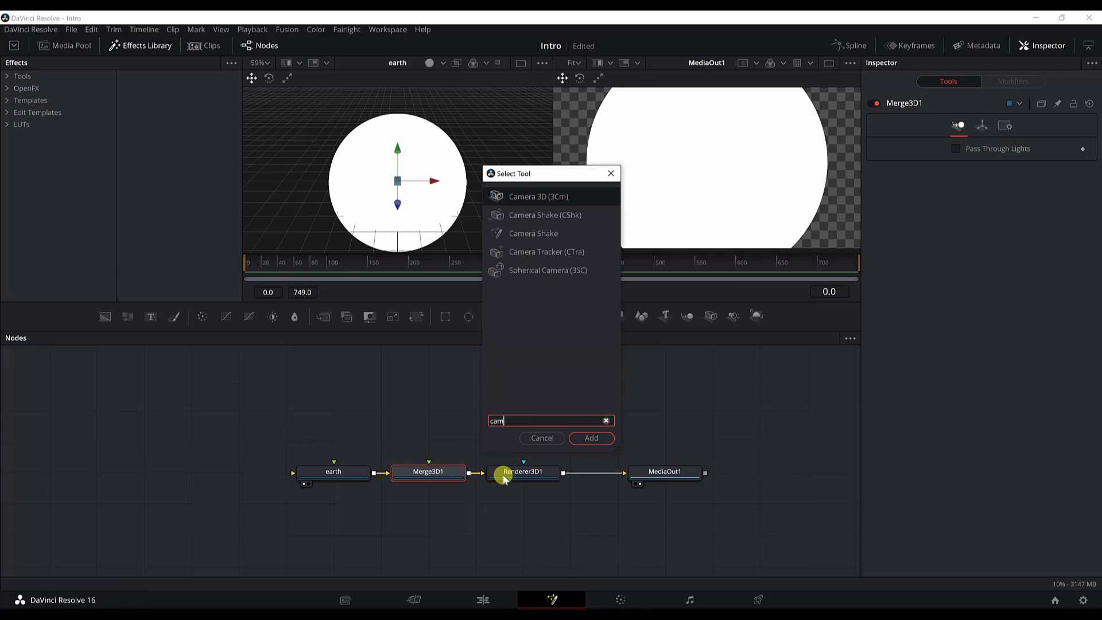
{"action": "type", "text": "era"}
{"action": "key", "text": "Return"}
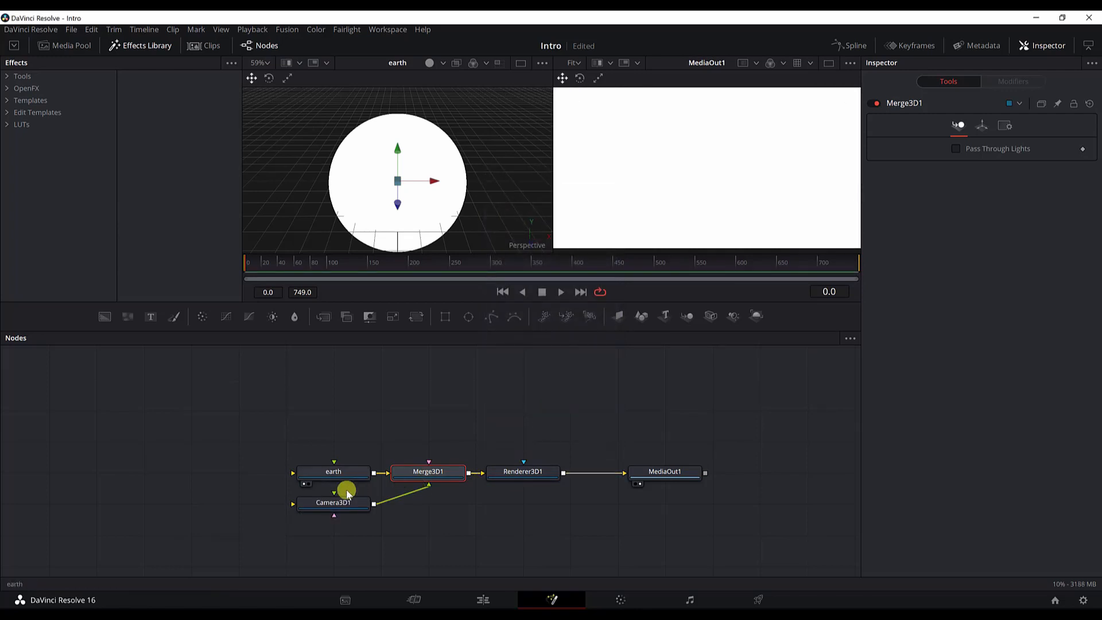
{"action": "left_click_drag", "start_coordinate": [347, 492], "coordinate": [335, 539]}
{"action": "scroll", "coordinate": [371, 524], "scroll_direction": "down", "scroll_amount": 1}
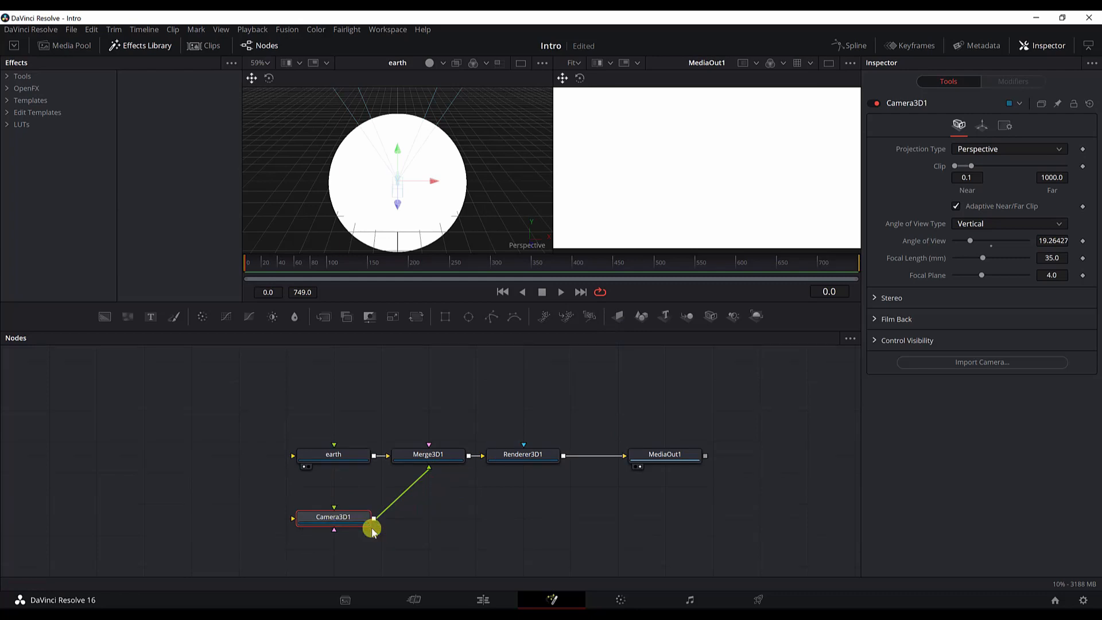
Step: Add a Spot Light node connected to Merge3D1
{"action": "left_click", "coordinate": [441, 456]}
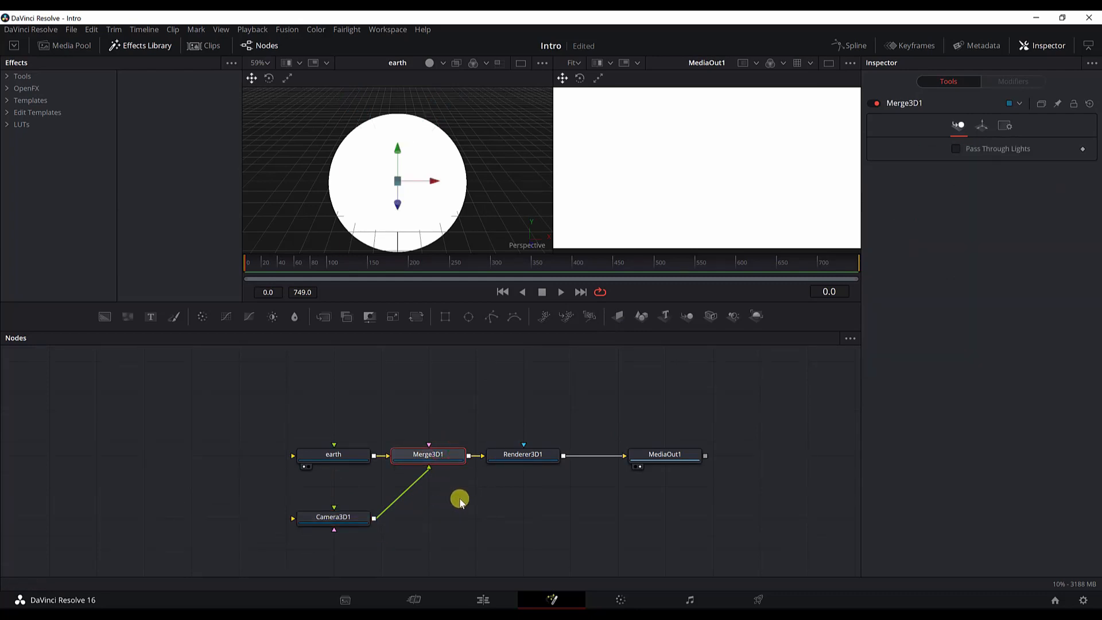
{"action": "key", "text": "shift+space"}
{"action": "type", "text": "spot"}
{"action": "key", "text": "Return"}
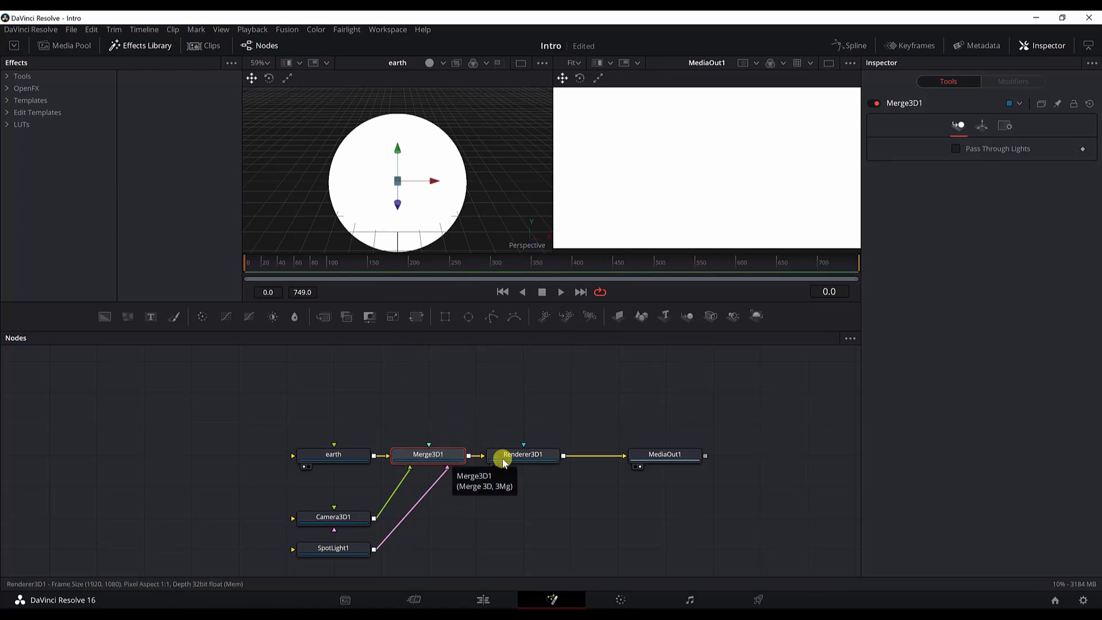
Step: Add an Ambient Light node connected to Merge3D1
{"action": "key", "text": "shift+space"}
{"action": "type", "text": "spot"}
{"action": "type", "text": "amb"}
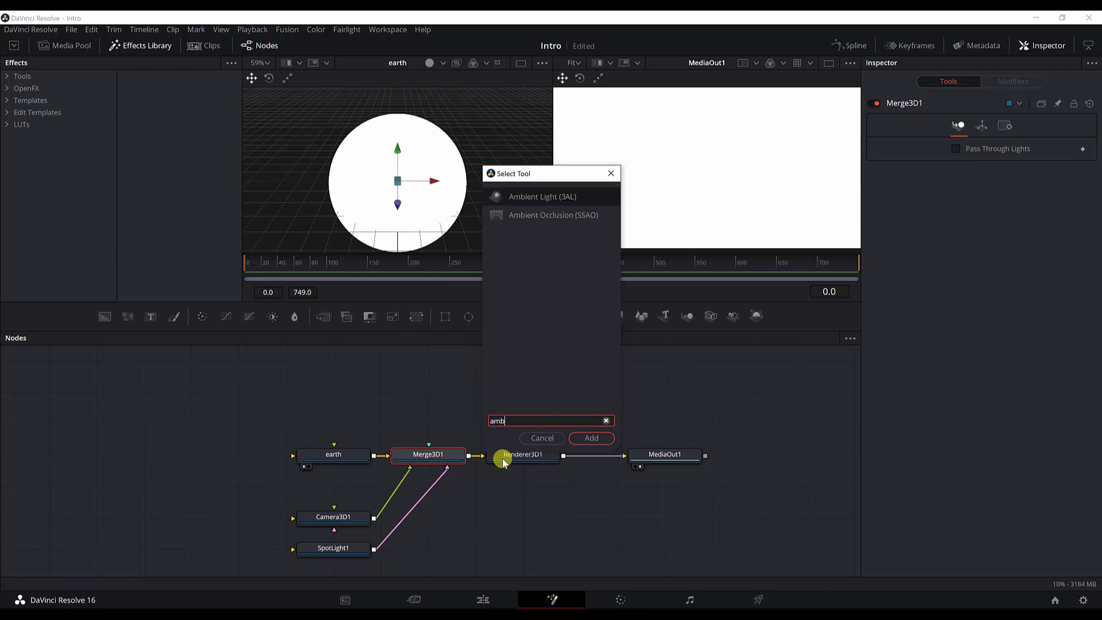
{"action": "type", "text": "i"}
{"action": "key", "text": "Return"}
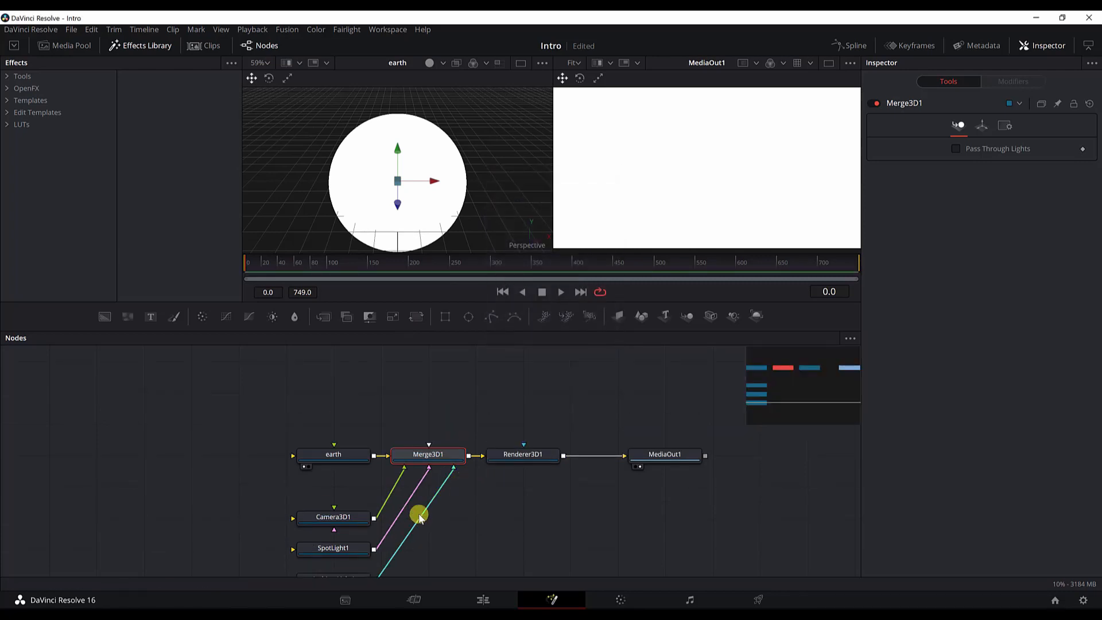
Step: Rearrange the node graph so SpotLight1 and AmbientLight1 sit above the Merge3D1 and Renderer3D1 nodes
{"action": "left_click_drag", "start_coordinate": [351, 548], "coordinate": [493, 376]}
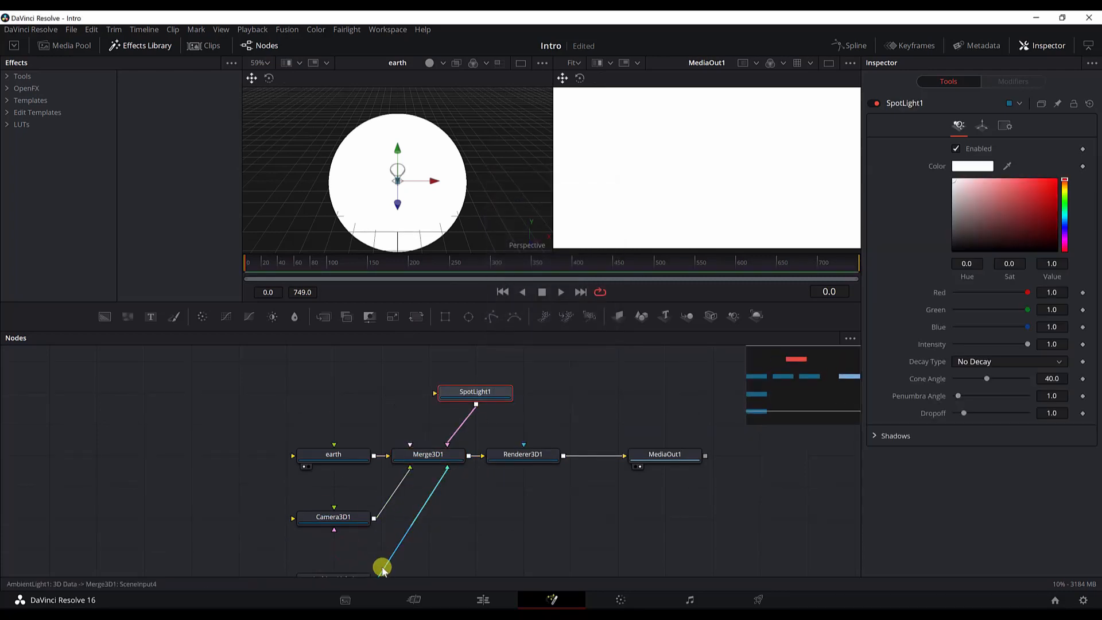
{"action": "left_click_drag", "start_coordinate": [347, 562], "coordinate": [575, 390]}
{"action": "left_click", "coordinate": [576, 390]}
{"action": "scroll", "coordinate": [505, 537], "scroll_direction": "up", "scroll_amount": 2}
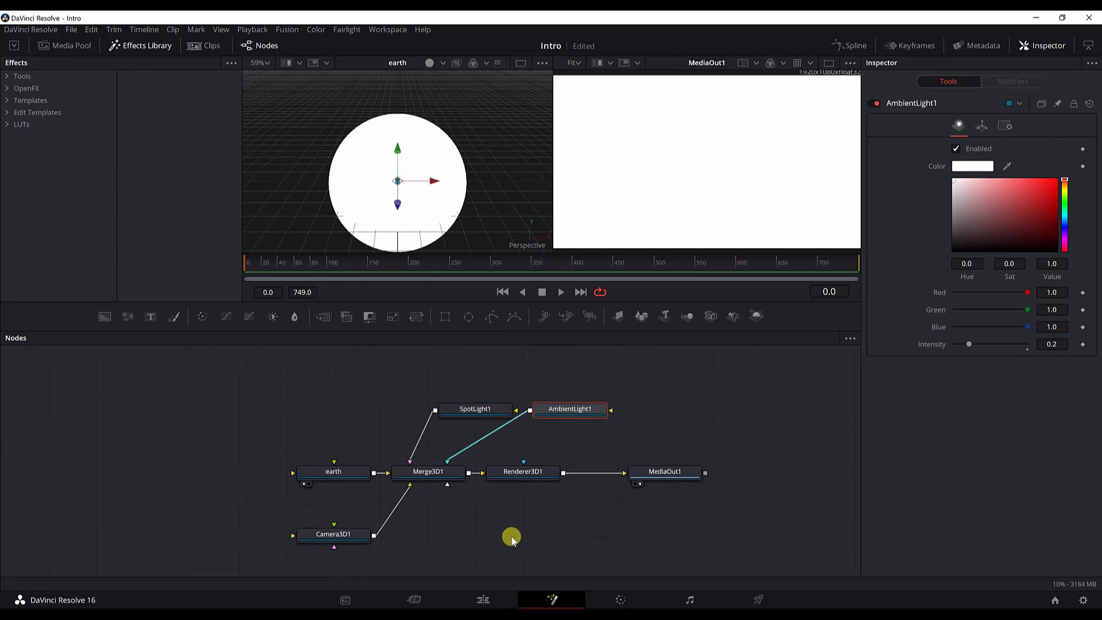
{"action": "left_click_drag", "start_coordinate": [587, 411], "coordinate": [537, 441]}
Step: Set SpotLight1's intensity to 0.677, cone angle to 72.28, penumbra angle to 13.39 and dropoff to 13.1
{"action": "left_click", "coordinate": [480, 412]}
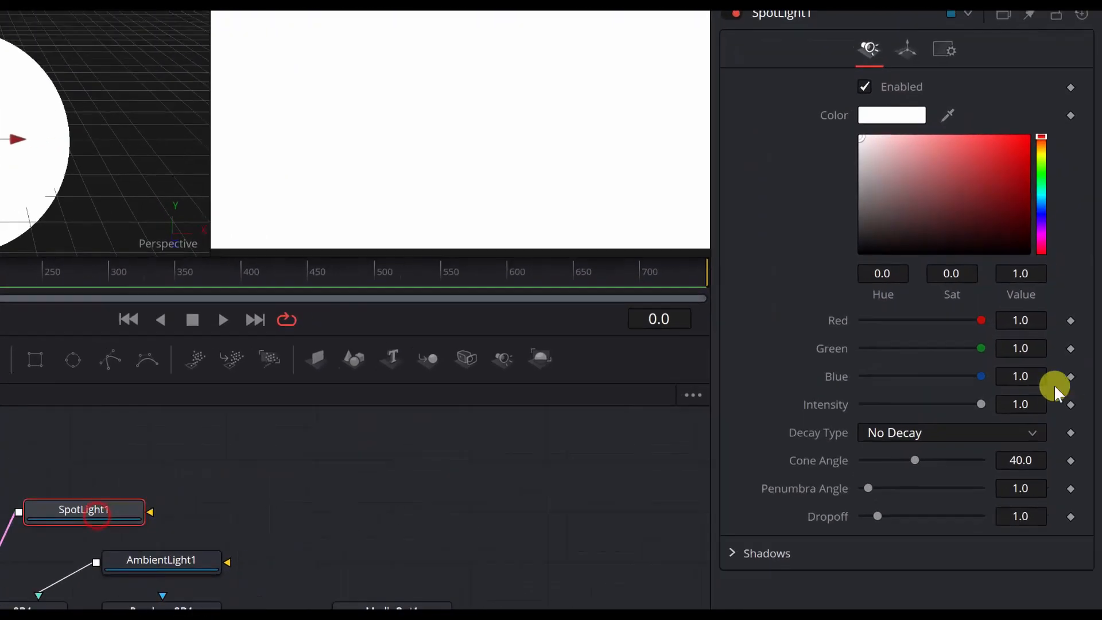
{"action": "left_click", "coordinate": [1039, 405]}
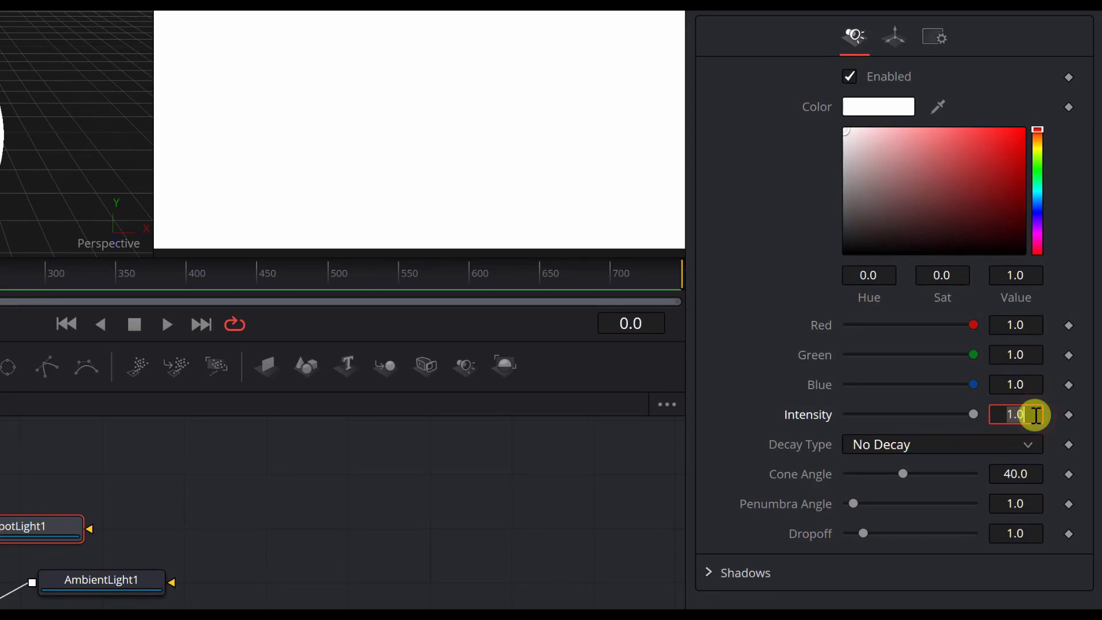
{"action": "type", "text": "0.677"}
{"action": "key", "text": "Tab"}
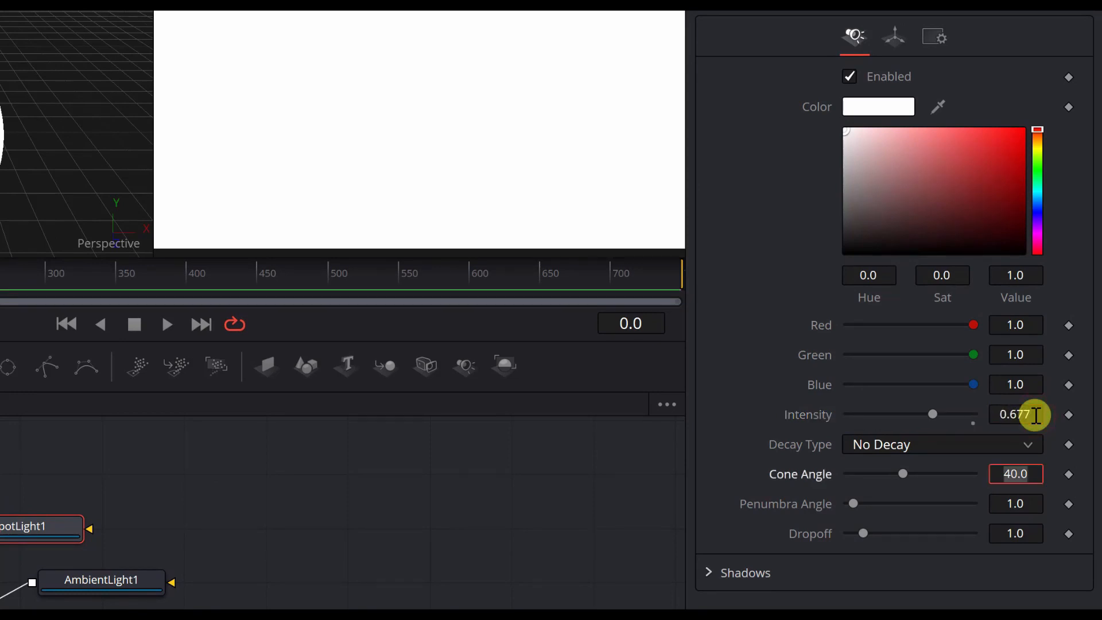
{"action": "type", "text": "72.28"}
{"action": "key", "text": "Tab"}
{"action": "type", "text": "13."}
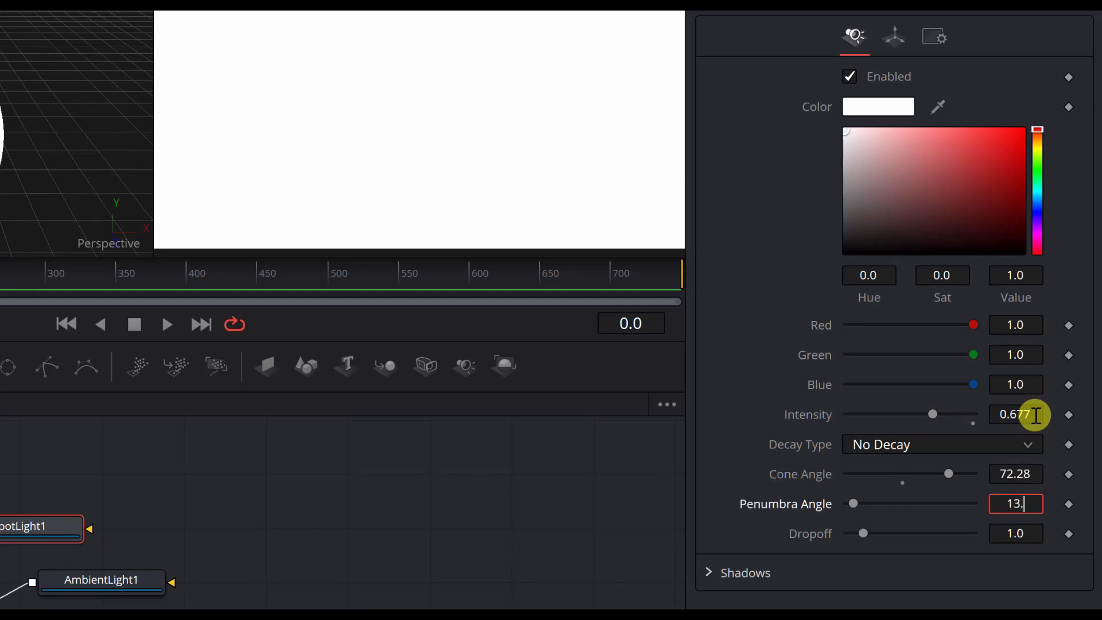
{"action": "type", "text": "39"}
{"action": "key", "text": "Tab"}
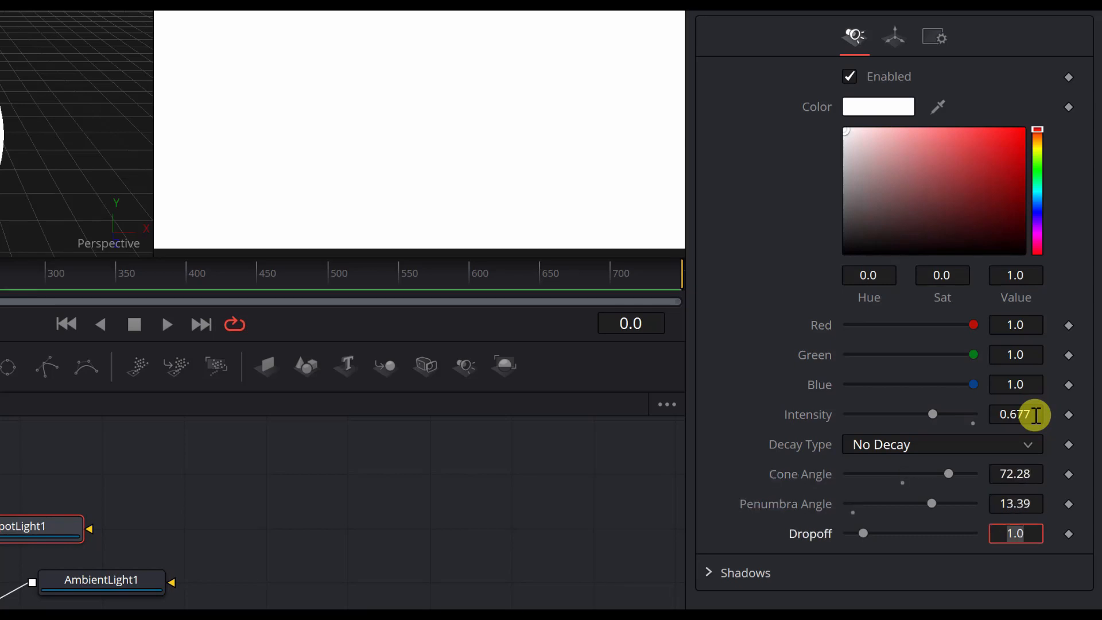
{"action": "type", "text": "13.1"}
{"action": "key", "text": "Tab"}
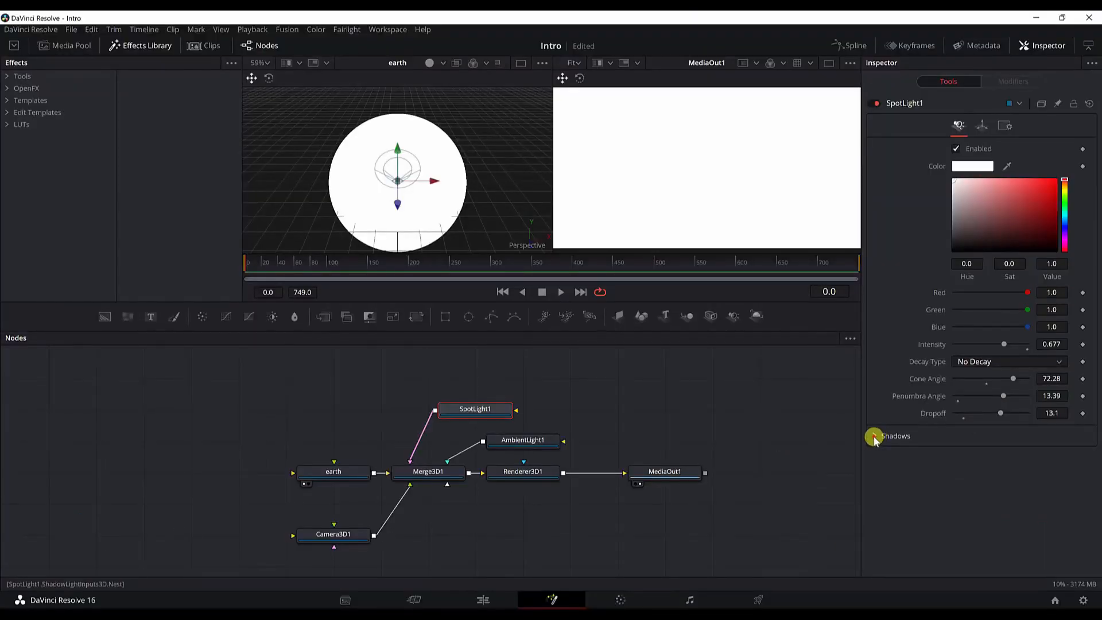
Step: Enable shadows for SpotLight1
{"action": "left_click", "coordinate": [873, 437]}
{"action": "scroll", "coordinate": [969, 414], "scroll_direction": "down", "scroll_amount": 1}
{"action": "left_click", "coordinate": [954, 406]}
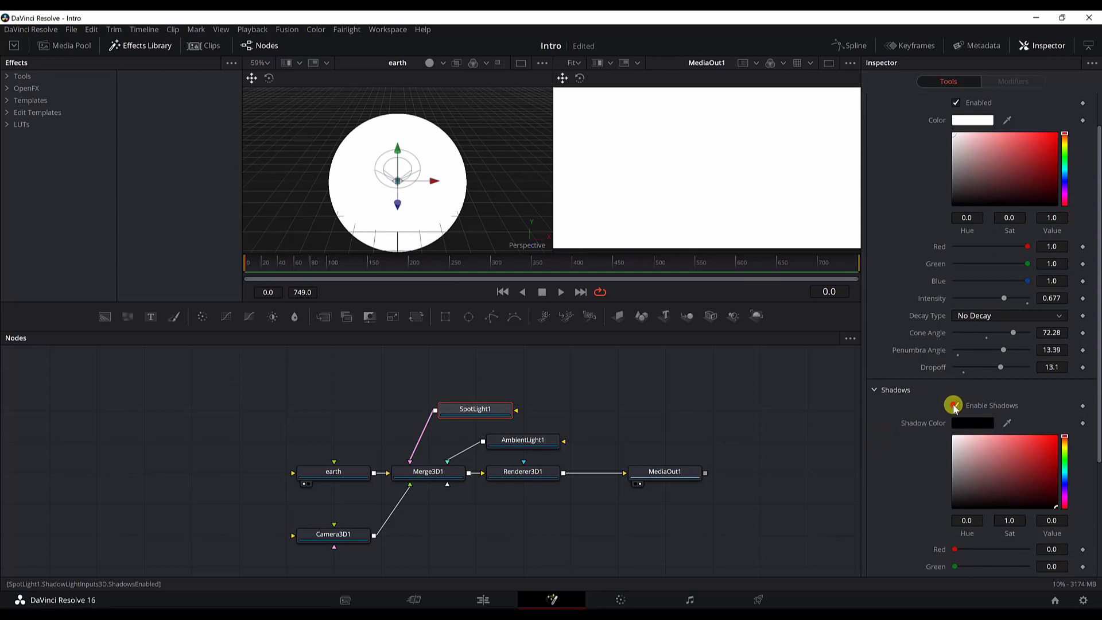
{"action": "left_click", "coordinate": [874, 389]}
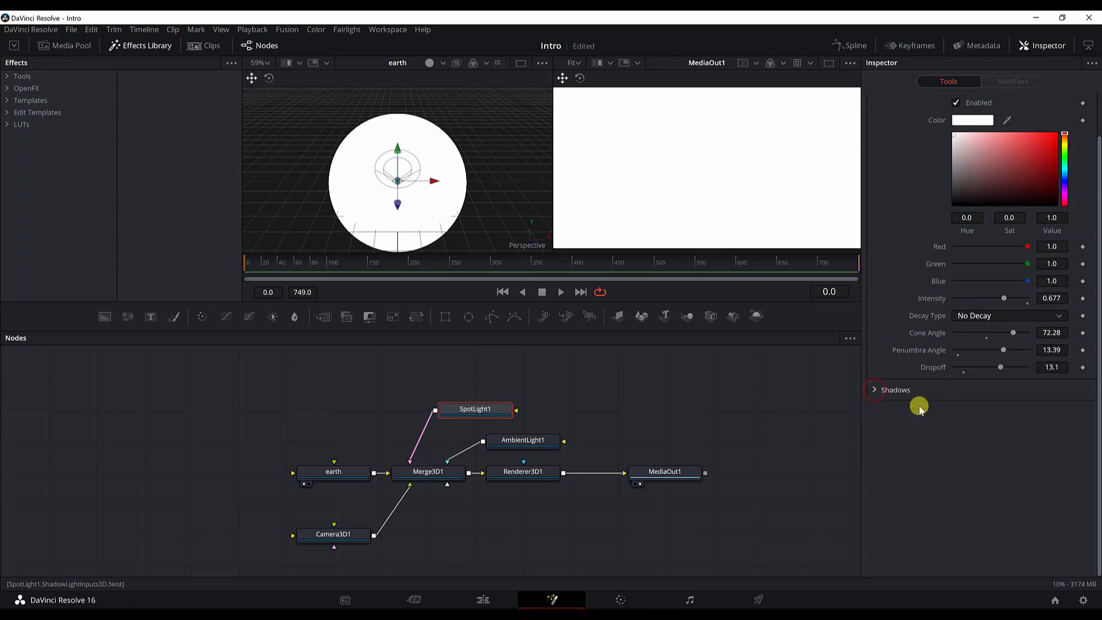
{"action": "scroll", "coordinate": [979, 442], "scroll_direction": "up", "scroll_amount": 1}
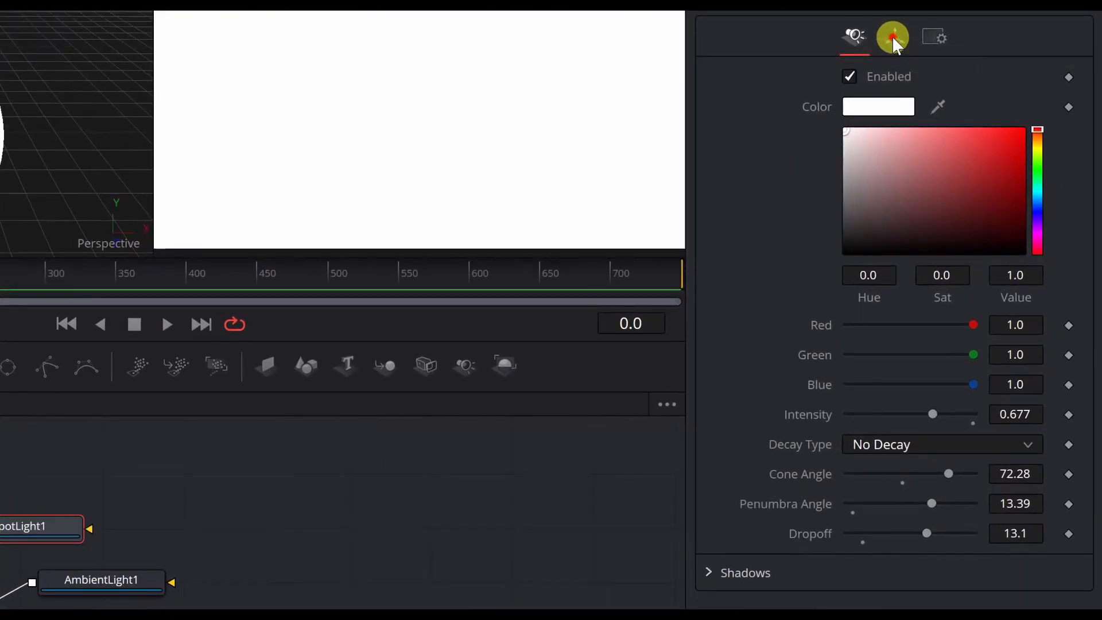
Step: Set SpotLight1's translation to X 3.215, Y 1.196 and Z 1.96
{"action": "left_click", "coordinate": [892, 35]}
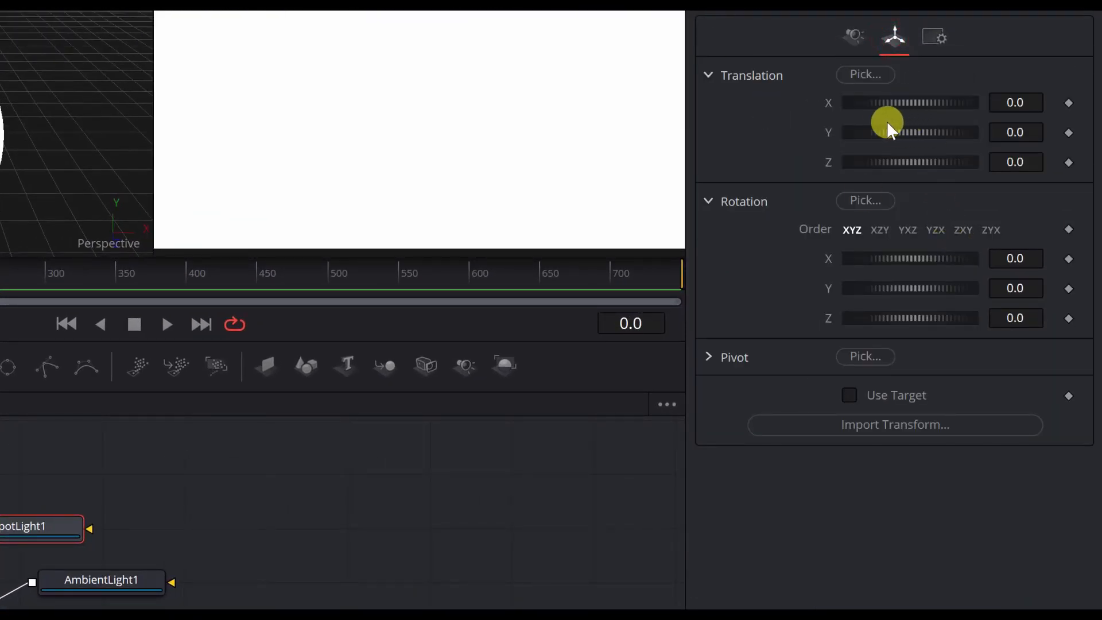
{"action": "left_click", "coordinate": [1032, 102]}
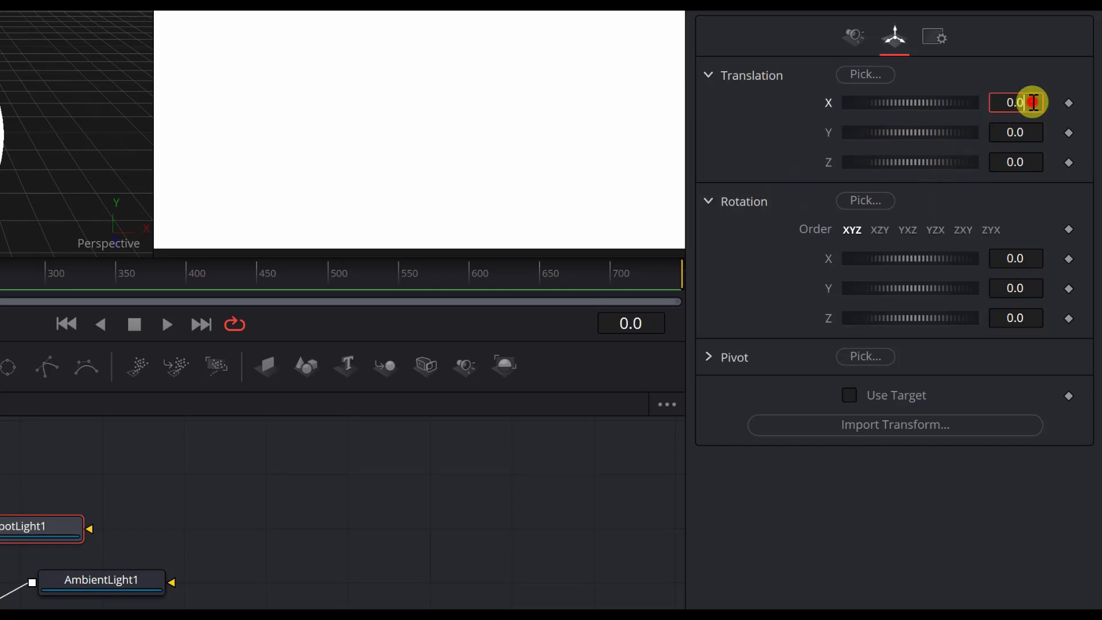
{"action": "type", "text": "3"}
{"action": "key", "text": "Tab"}
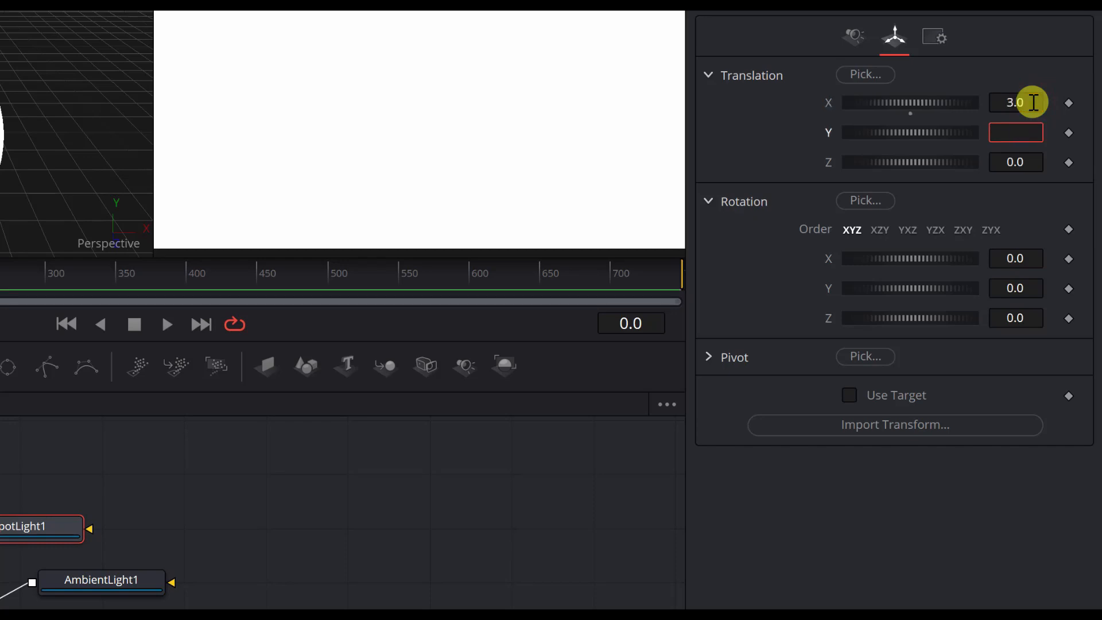
{"action": "left_click", "coordinate": [1032, 102]}
{"action": "key", "text": "BackSpace"}
{"action": "type", "text": "3.215"}
{"action": "key", "text": "Tab"}
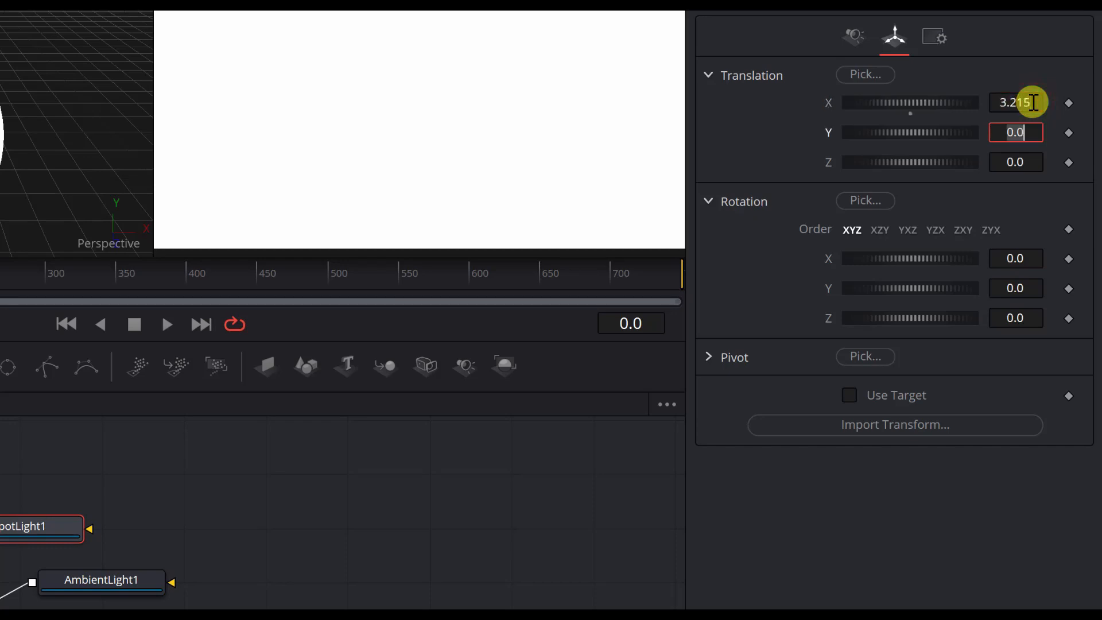
{"action": "type", "text": "1.196"}
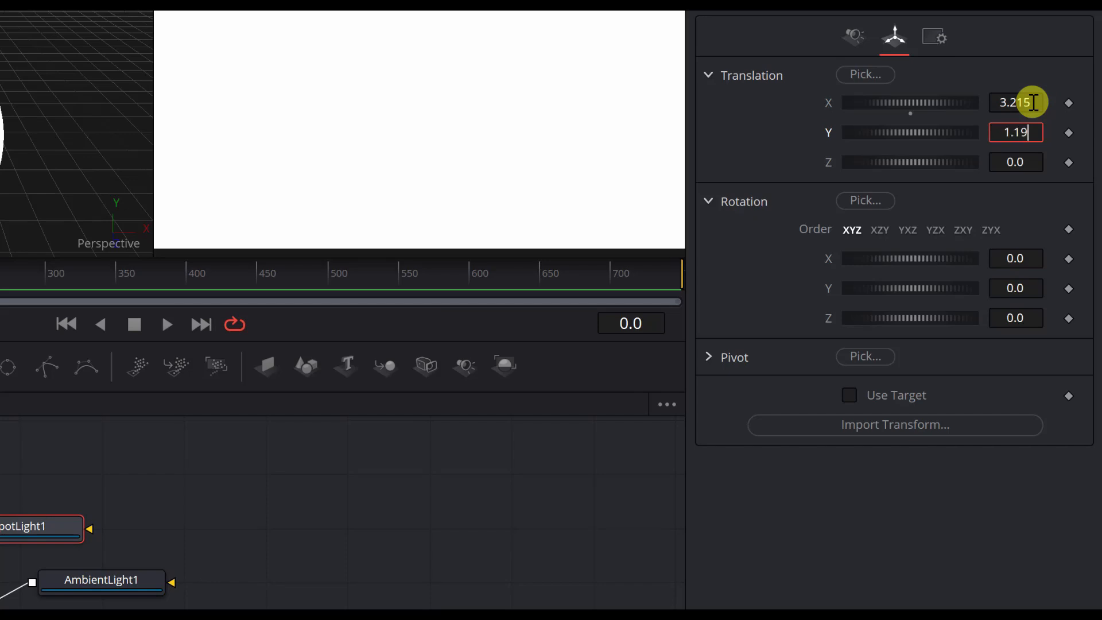
{"action": "key", "text": "Tab"}
{"action": "type", "text": "1.96"}
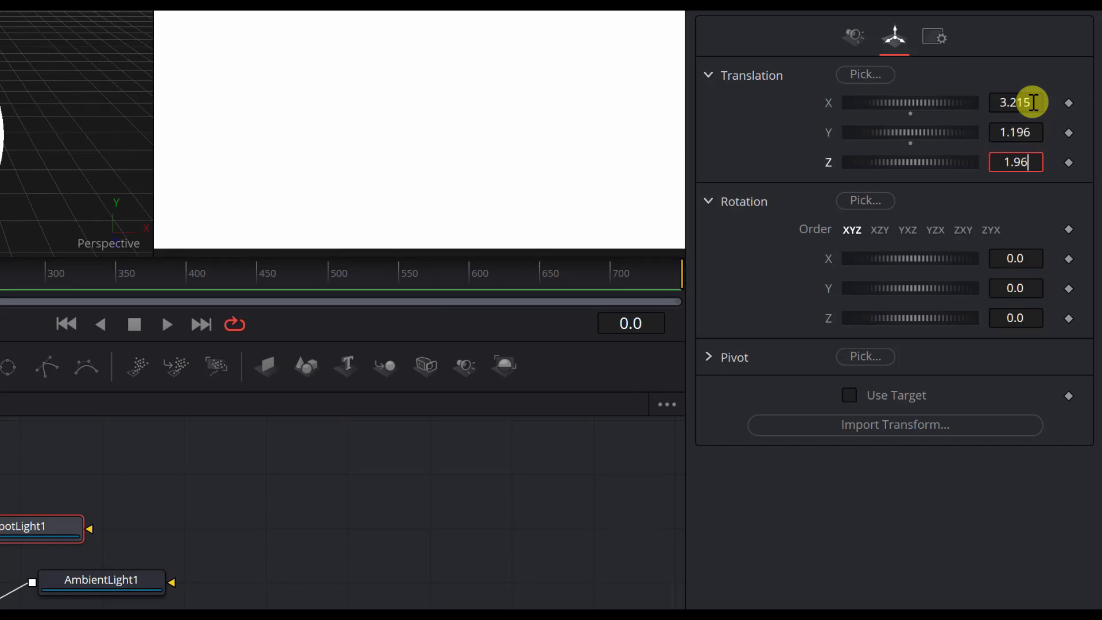
Step: Set SpotLight1's Y rotation to 67.8
{"action": "key", "text": "Tab"}
{"action": "key", "text": "Tab"}
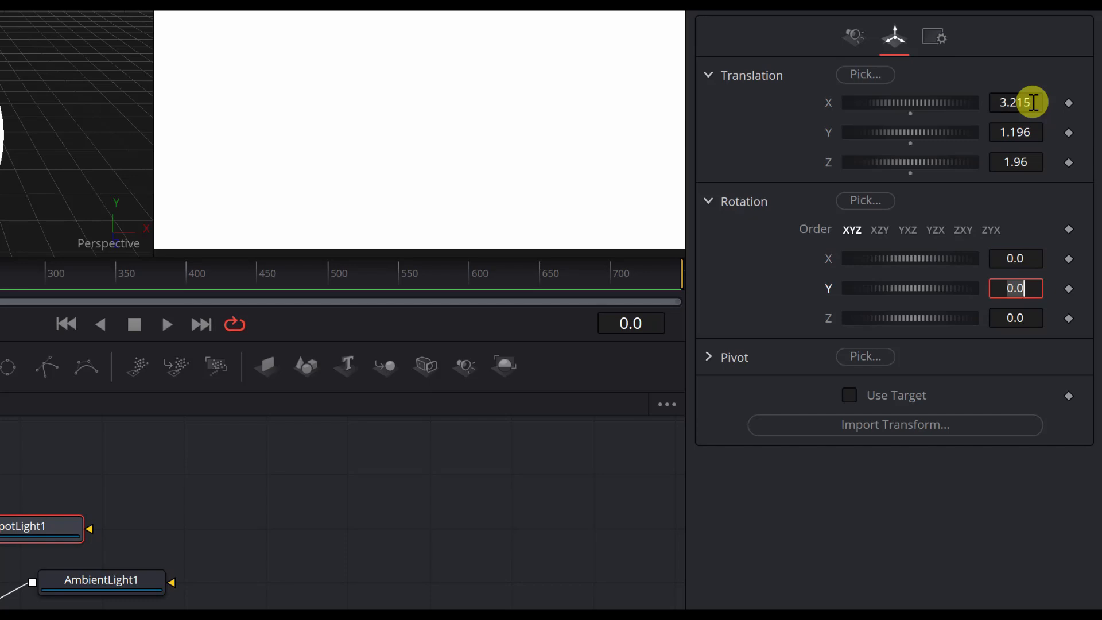
{"action": "type", "text": "67.8"}
{"action": "key", "text": "Tab"}
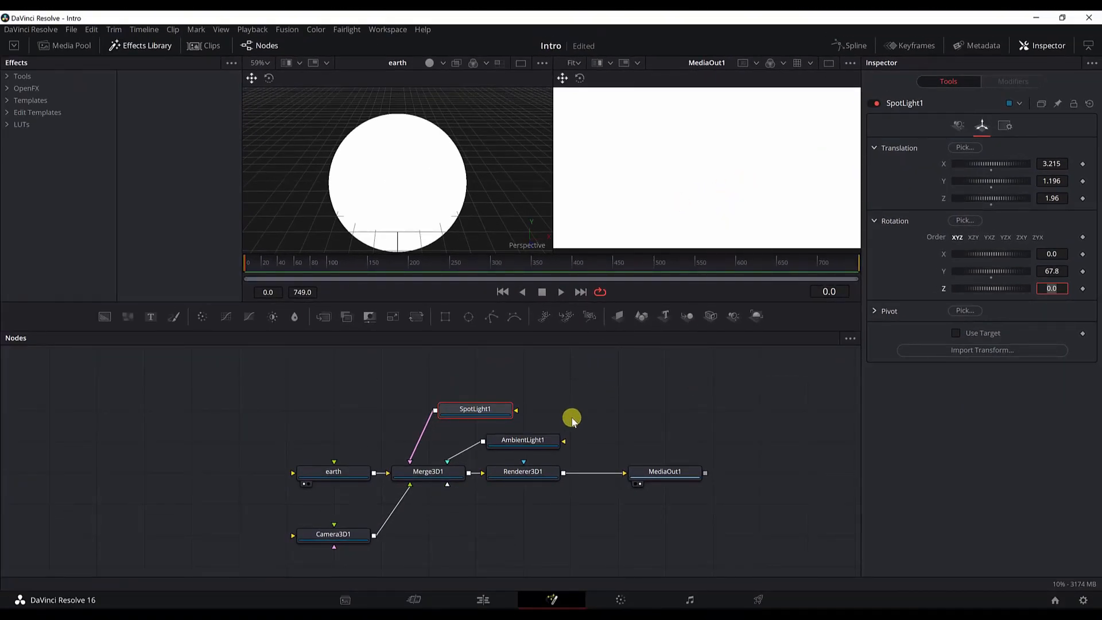
Step: Set Renderer3D1 to use Camera3D1 with the OpenGL Renderer and enable its lighting
{"action": "left_click", "coordinate": [528, 474]}
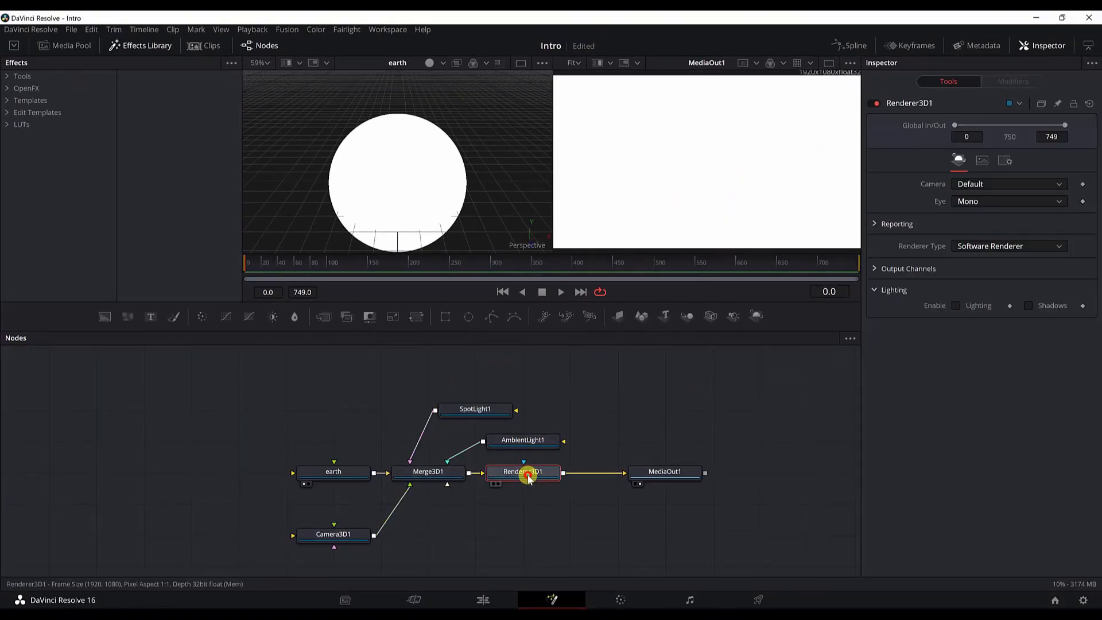
{"action": "left_click", "coordinate": [991, 185]}
{"action": "left_click", "coordinate": [975, 211]}
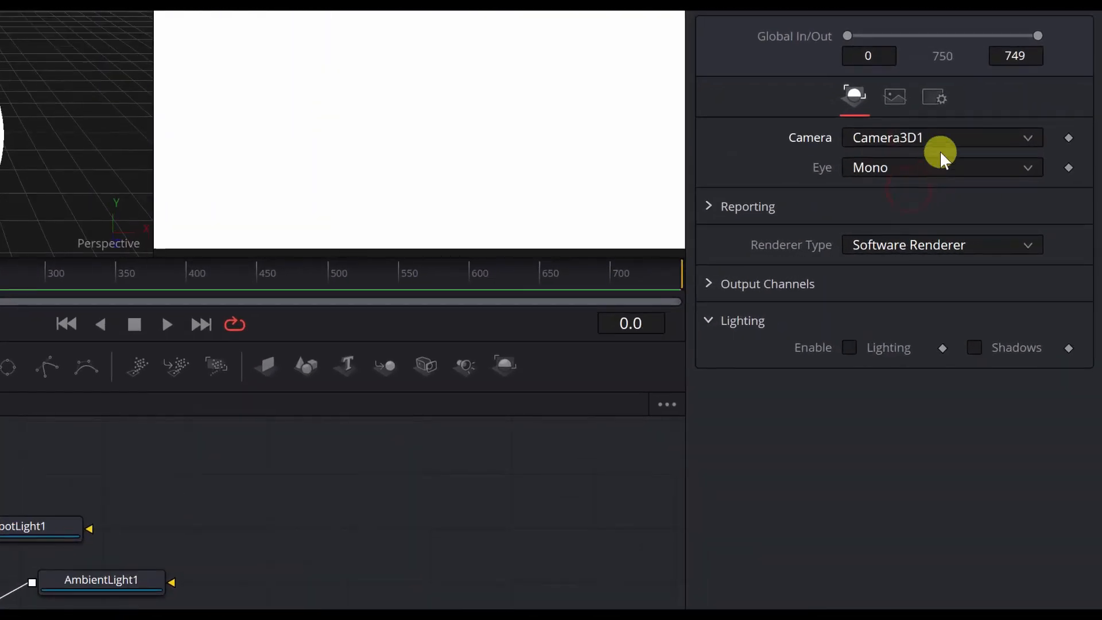
{"action": "left_click", "coordinate": [929, 246]}
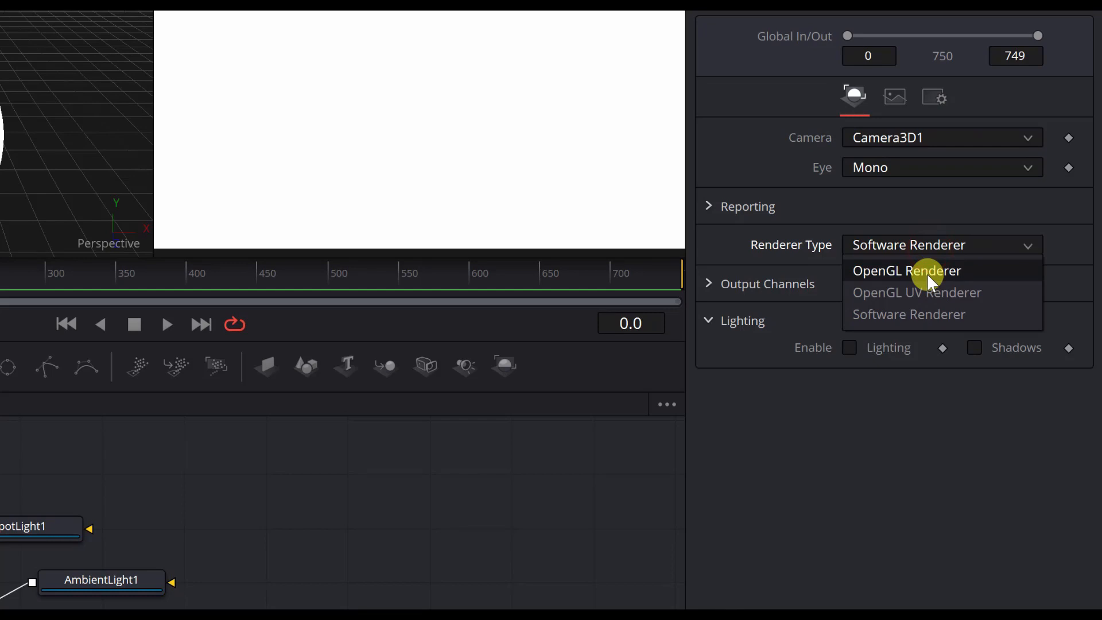
{"action": "left_click", "coordinate": [927, 273]}
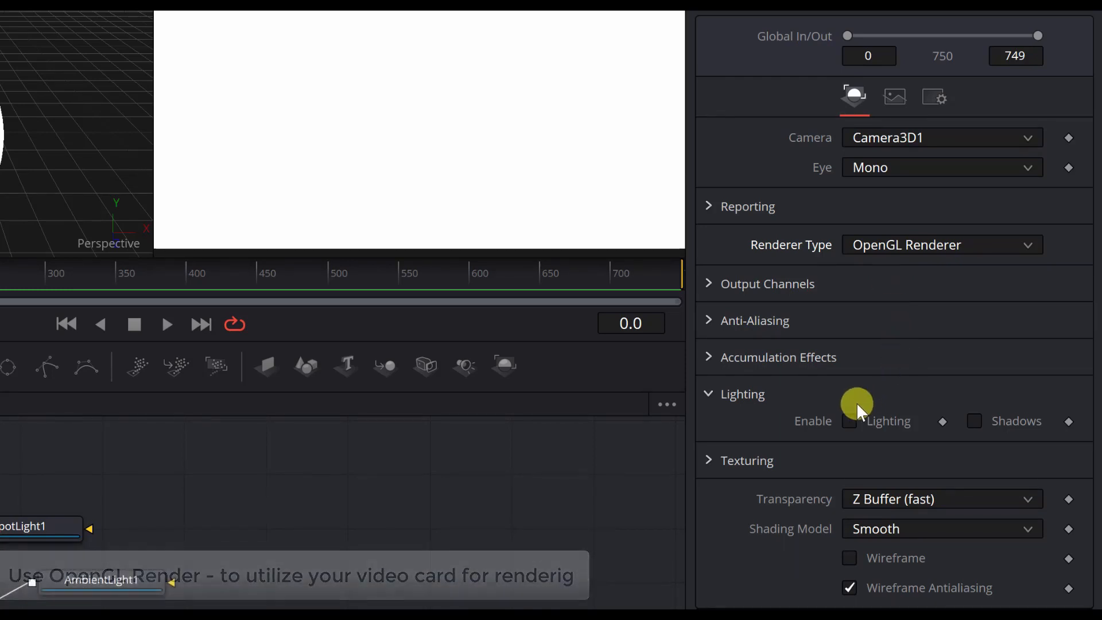
{"action": "left_click", "coordinate": [851, 421]}
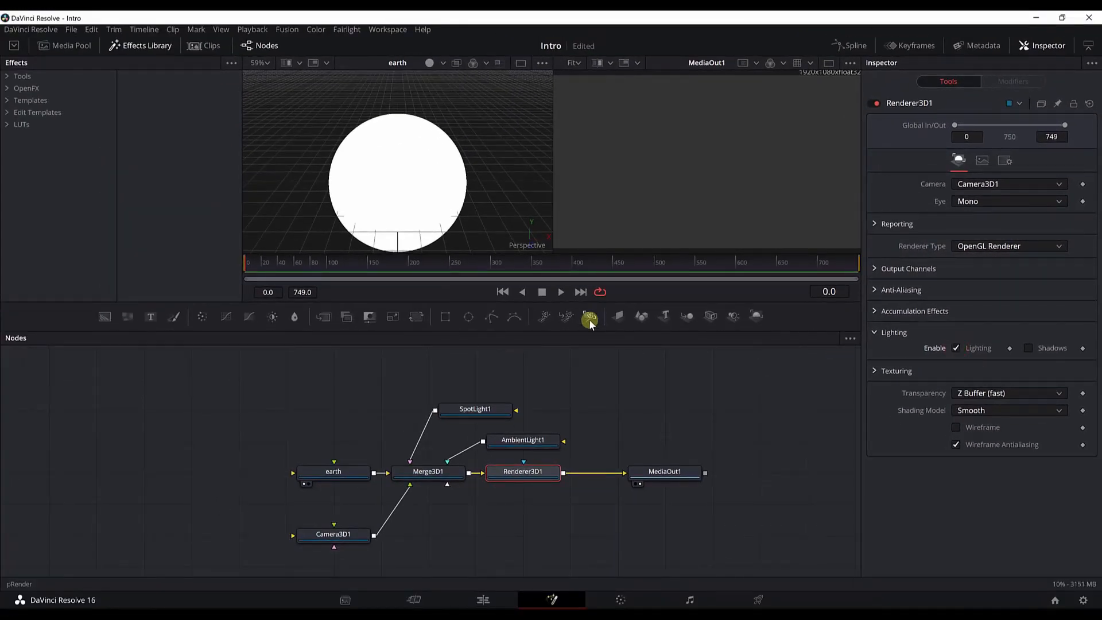
Step: Reposition the Camera3D1 node closer beneath Merge3D1 in the node graph
{"action": "left_click_drag", "start_coordinate": [348, 537], "coordinate": [392, 542]}
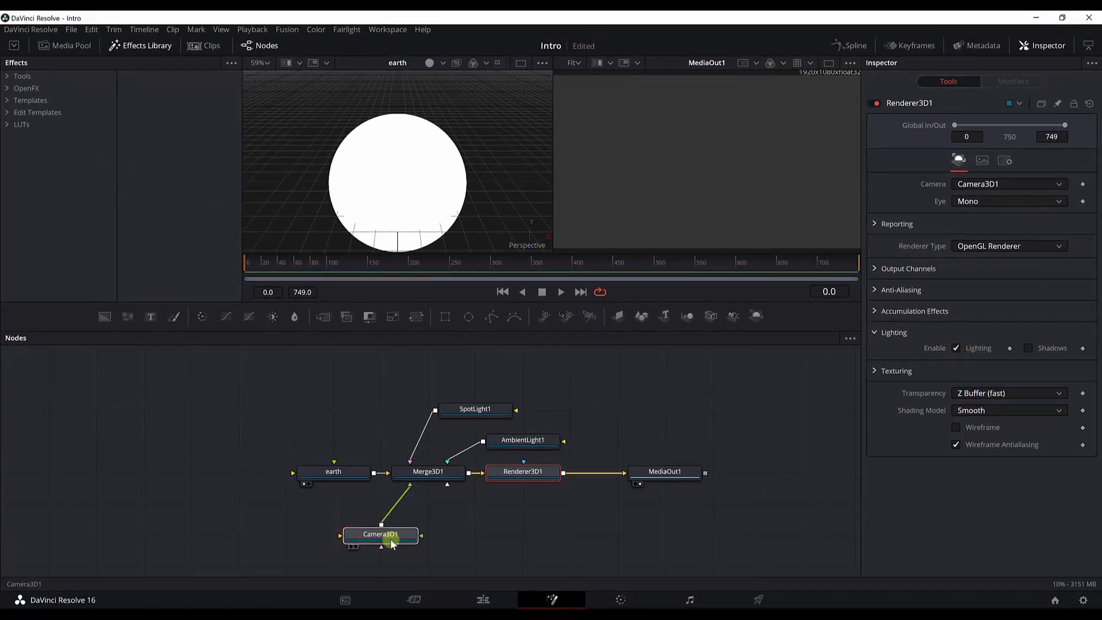
{"action": "scroll", "coordinate": [399, 468], "scroll_direction": "down", "scroll_amount": 2}
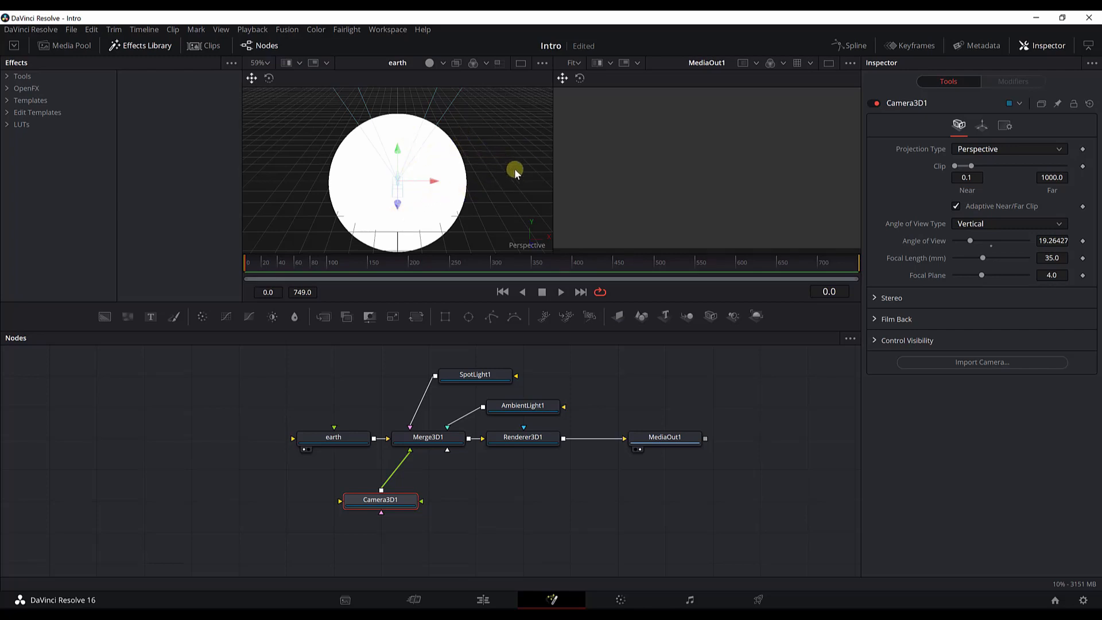
Step: Examine the sphere and the camera in the 3D perspective view from another angle and at different zoom levels
{"action": "left_click_drag", "start_coordinate": [512, 169], "coordinate": [392, 143]}
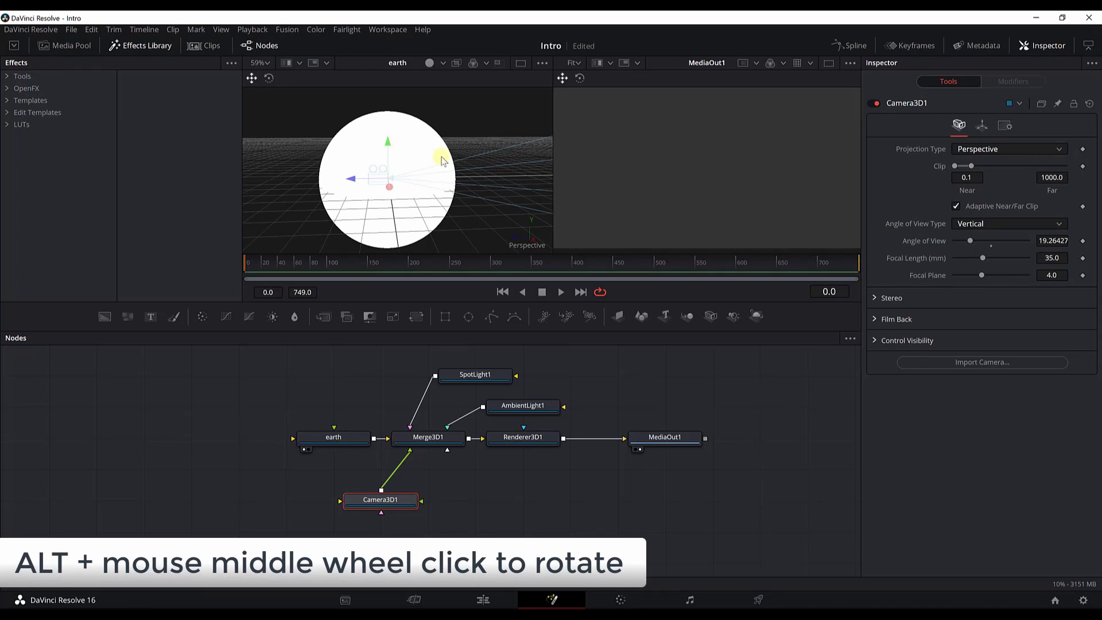
{"action": "scroll", "coordinate": [440, 167], "scroll_direction": "down", "scroll_amount": 2}
{"action": "scroll", "coordinate": [440, 167], "scroll_direction": "up", "scroll_amount": 3}
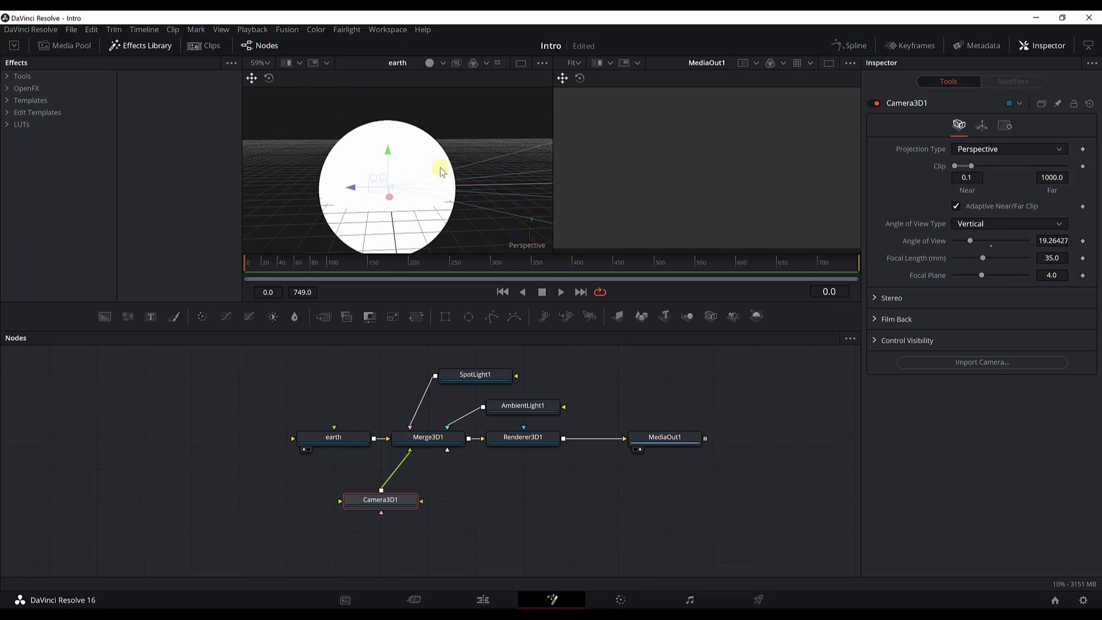
{"action": "scroll", "coordinate": [440, 170], "scroll_direction": "down", "scroll_amount": 3}
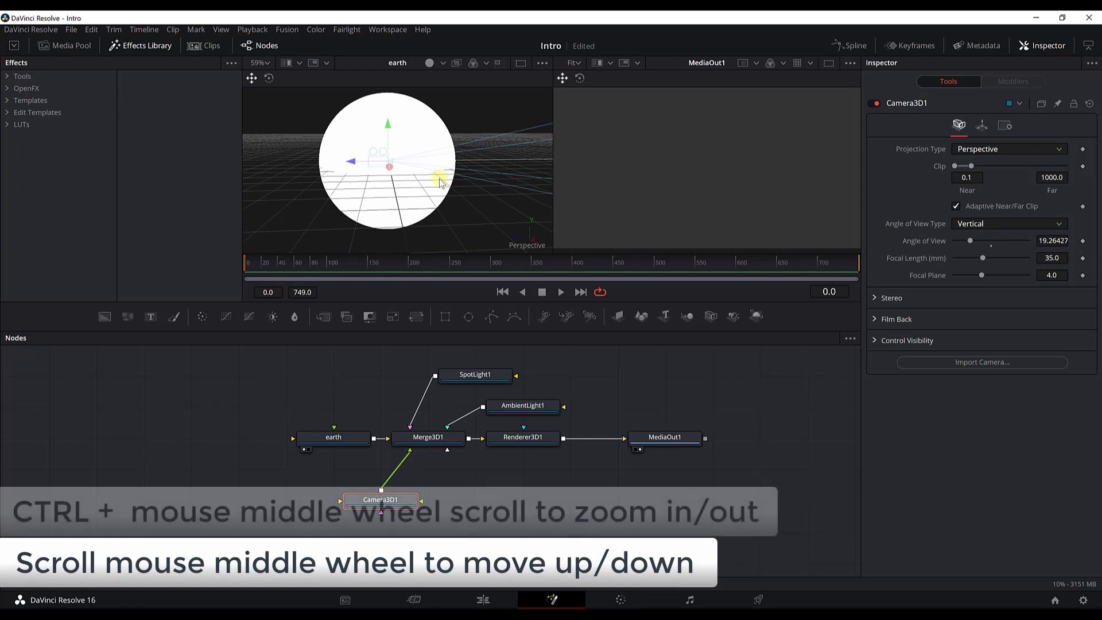
{"action": "scroll", "coordinate": [441, 190], "scroll_direction": "down", "scroll_amount": 3, "text": "ctrl"}
{"action": "scroll", "coordinate": [440, 189], "scroll_direction": "up", "scroll_amount": 3, "text": "ctrl"}
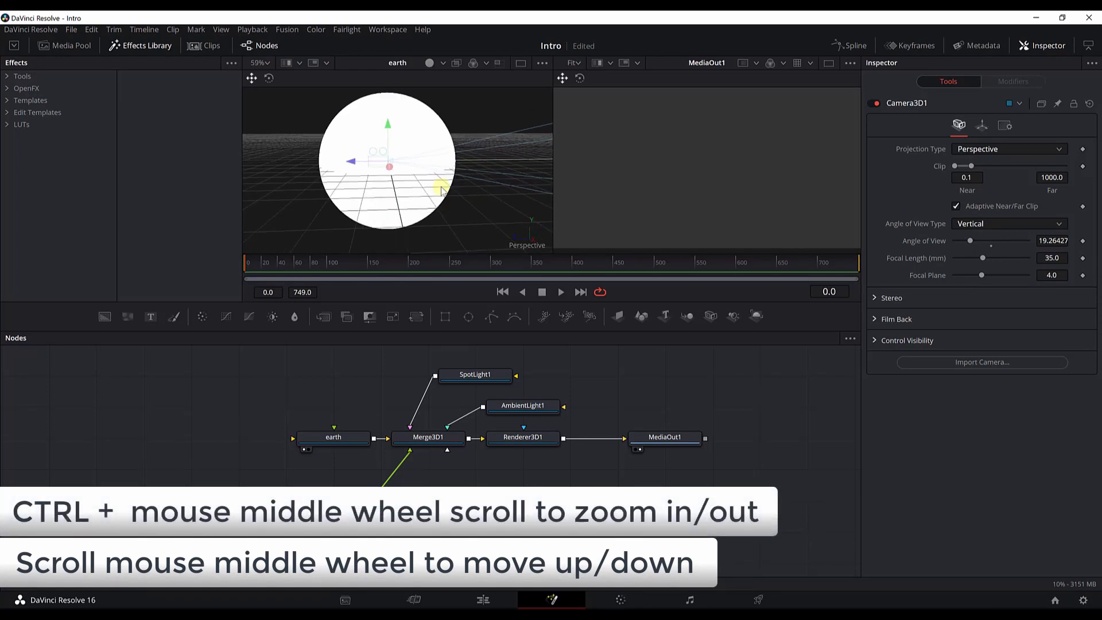
{"action": "scroll", "coordinate": [441, 189], "scroll_direction": "down", "scroll_amount": 2, "text": "ctrl"}
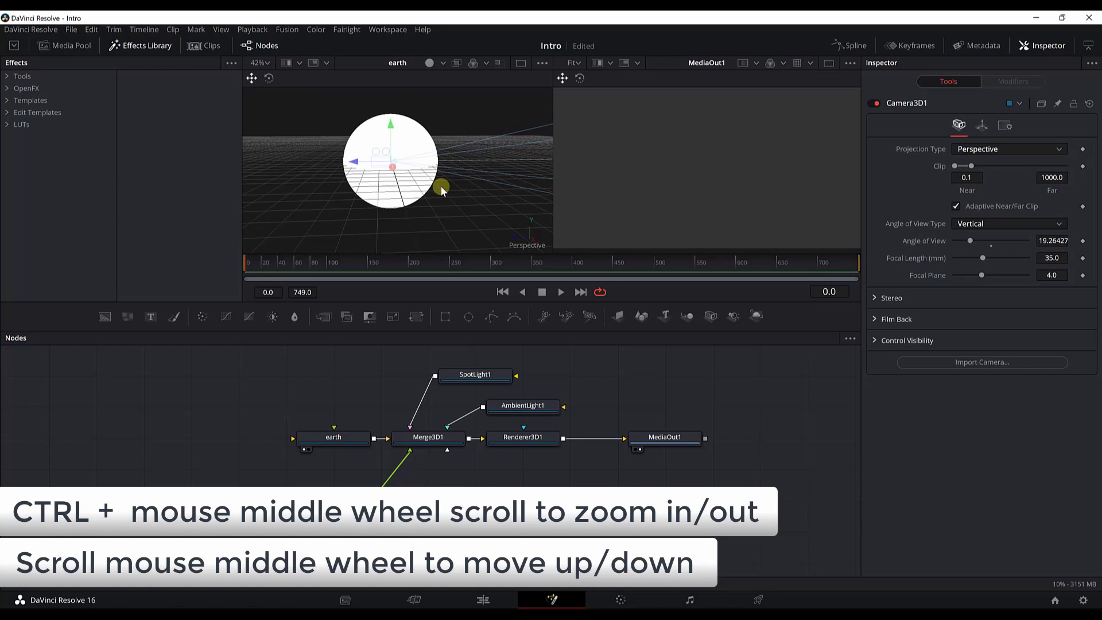
{"action": "scroll", "coordinate": [441, 187], "scroll_direction": "down", "scroll_amount": 2, "text": "ctrl"}
{"action": "scroll", "coordinate": [441, 187], "scroll_direction": "up", "scroll_amount": 2, "text": "ctrl"}
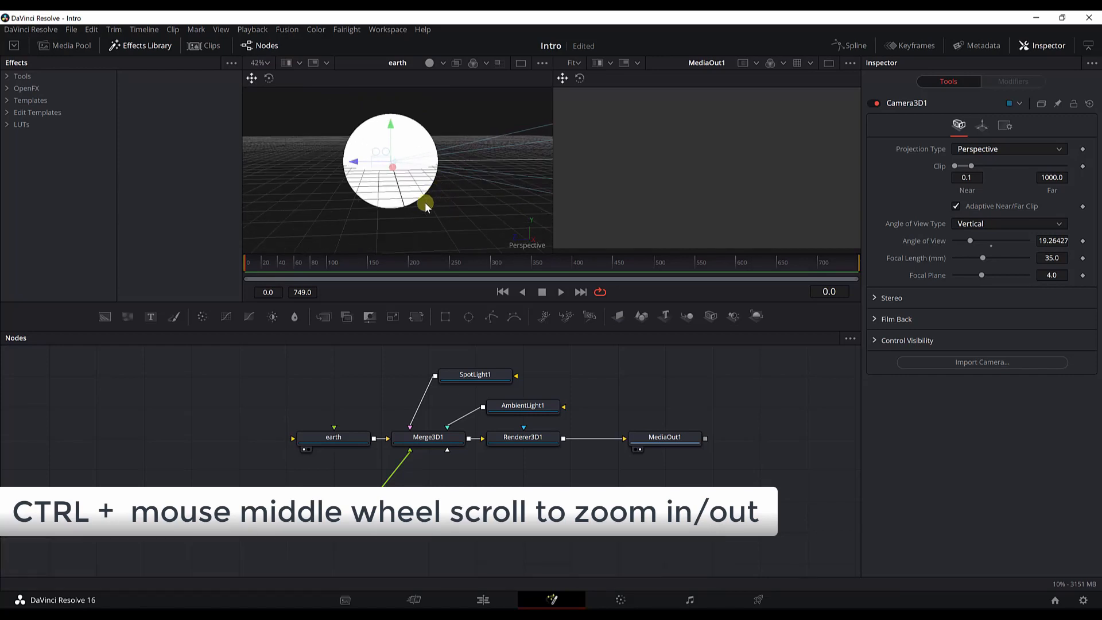
{"action": "left_click_drag", "start_coordinate": [425, 202], "coordinate": [403, 176]}
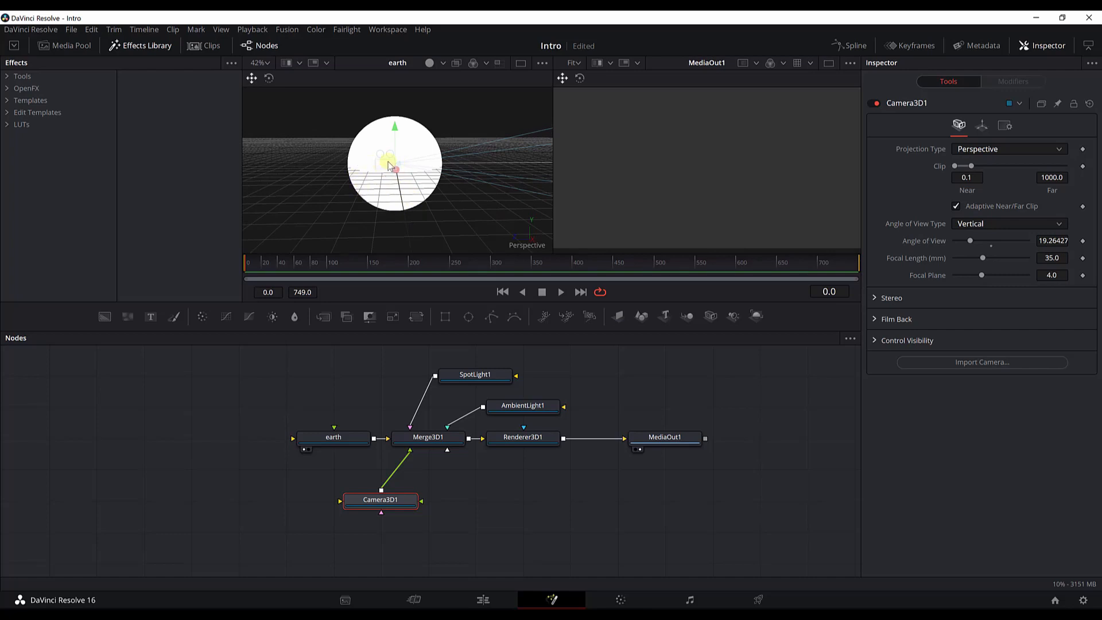
Step: Move Camera3D1 back along Z to about 7.708 so the whole sphere fits in the rendered frame
{"action": "mouse_move", "coordinate": [388, 165]}
{"action": "left_mouse_down"}
{"action": "mouse_move", "coordinate": [353, 172]}
{"action": "mouse_move", "coordinate": [371, 169]}
{"action": "left_mouse_up"}
{"action": "left_click", "coordinate": [982, 125]}
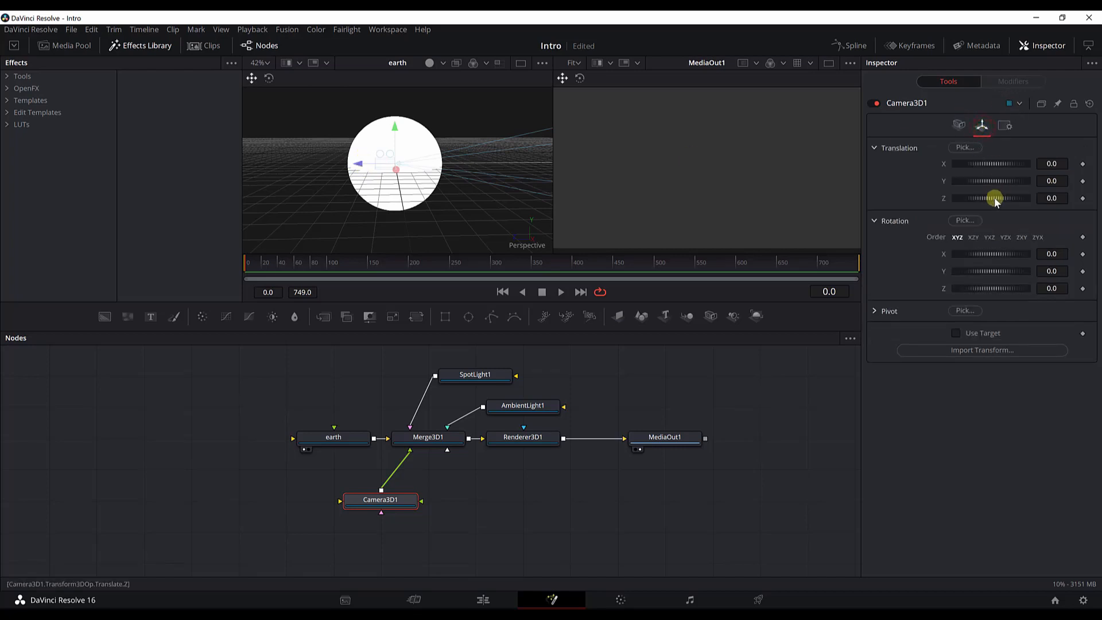
{"action": "left_click_drag", "start_coordinate": [995, 199], "coordinate": [1010, 202]}
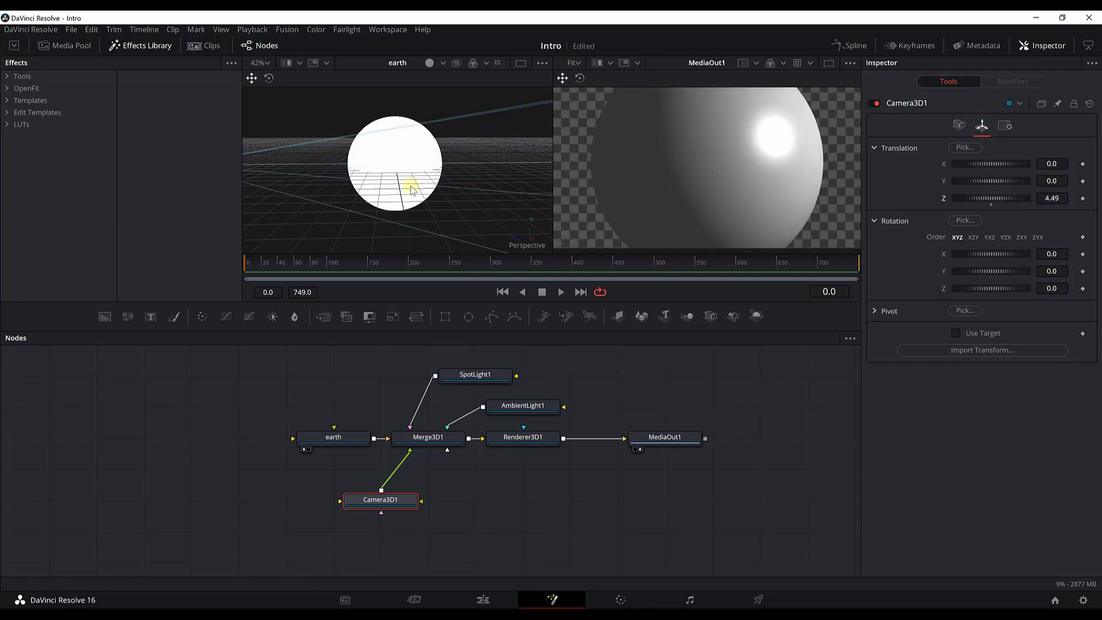
{"action": "left_click_drag", "start_coordinate": [411, 190], "coordinate": [531, 222]}
{"action": "left_click_drag", "start_coordinate": [309, 159], "coordinate": [142, 160]}
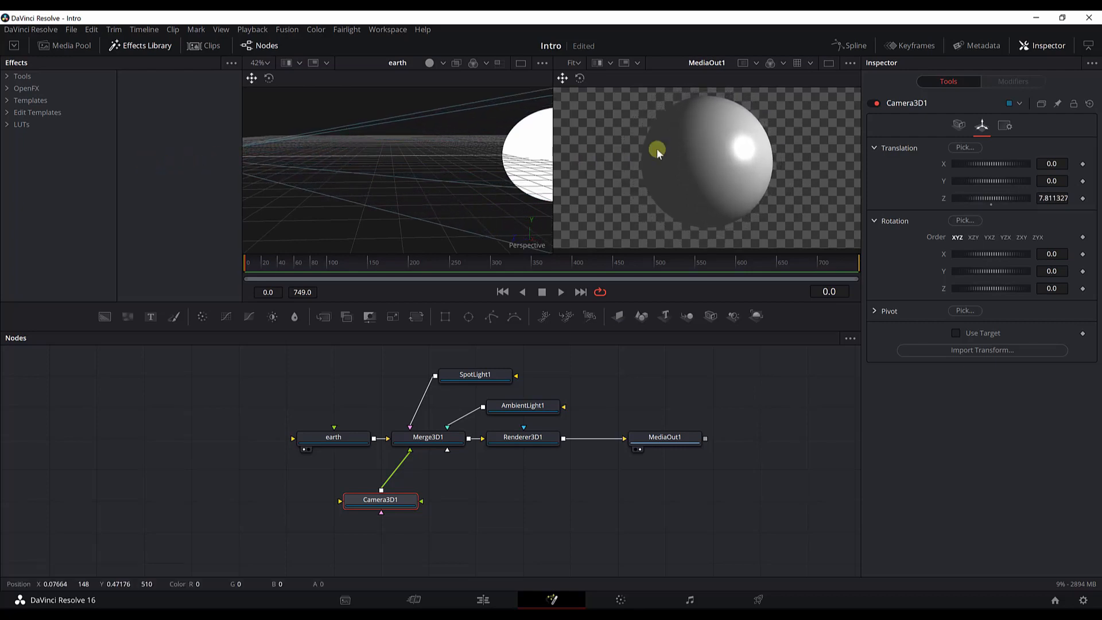
{"action": "scroll", "coordinate": [669, 146], "scroll_direction": "down", "scroll_amount": 1}
{"action": "left_click_drag", "start_coordinate": [286, 205], "coordinate": [433, 220]}
{"action": "mouse_move", "coordinate": [299, 167]}
{"action": "left_mouse_down"}
{"action": "mouse_move", "coordinate": [285, 167]}
{"action": "mouse_move", "coordinate": [301, 164]}
{"action": "left_mouse_up"}
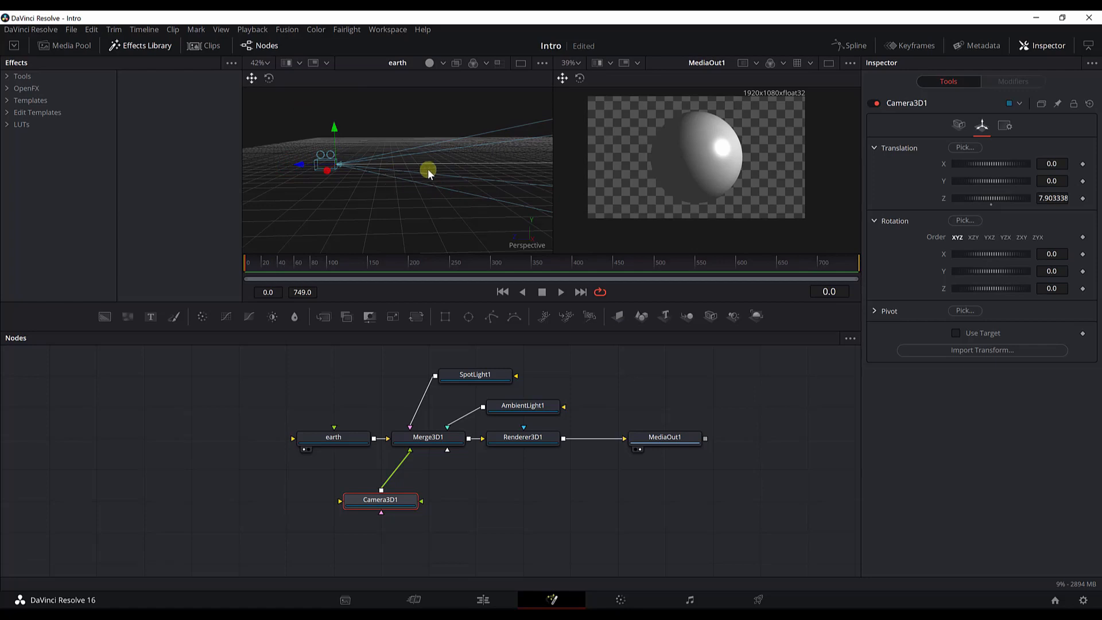
{"action": "left_click_drag", "start_coordinate": [301, 167], "coordinate": [313, 167]}
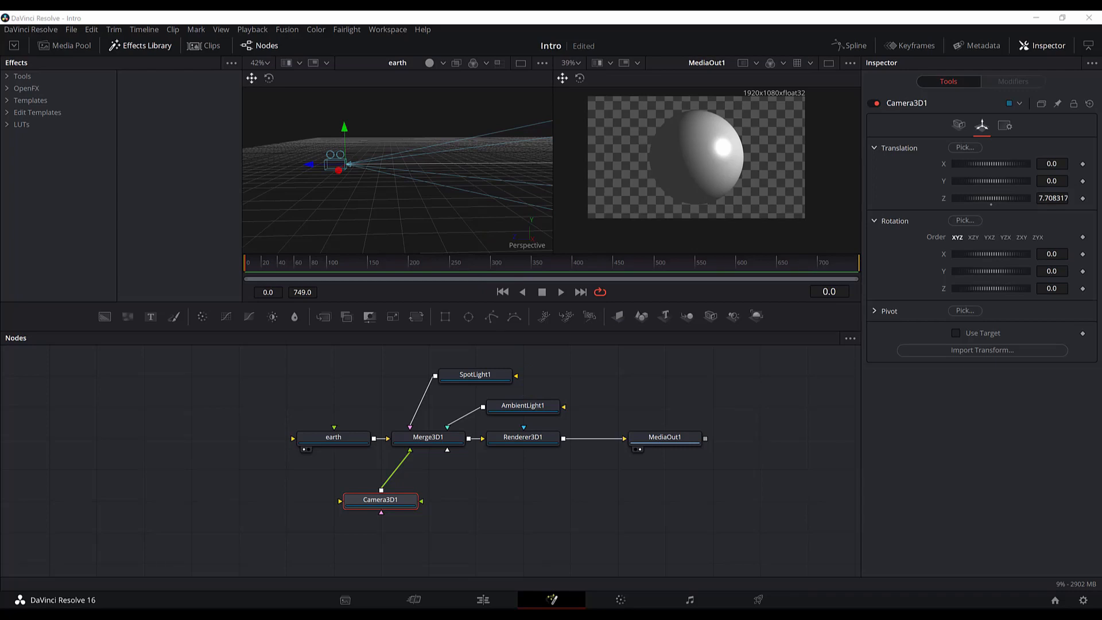
Step: Set AmbientLight1's intensity to 0.055
{"action": "left_click", "coordinate": [532, 406]}
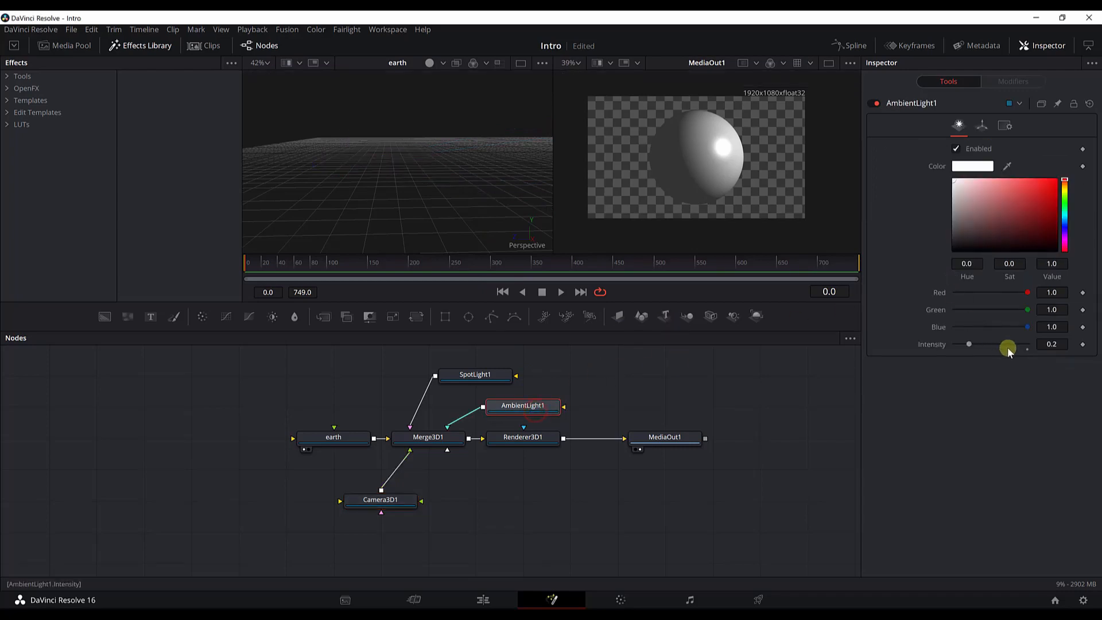
{"action": "left_click", "coordinate": [1050, 343]}
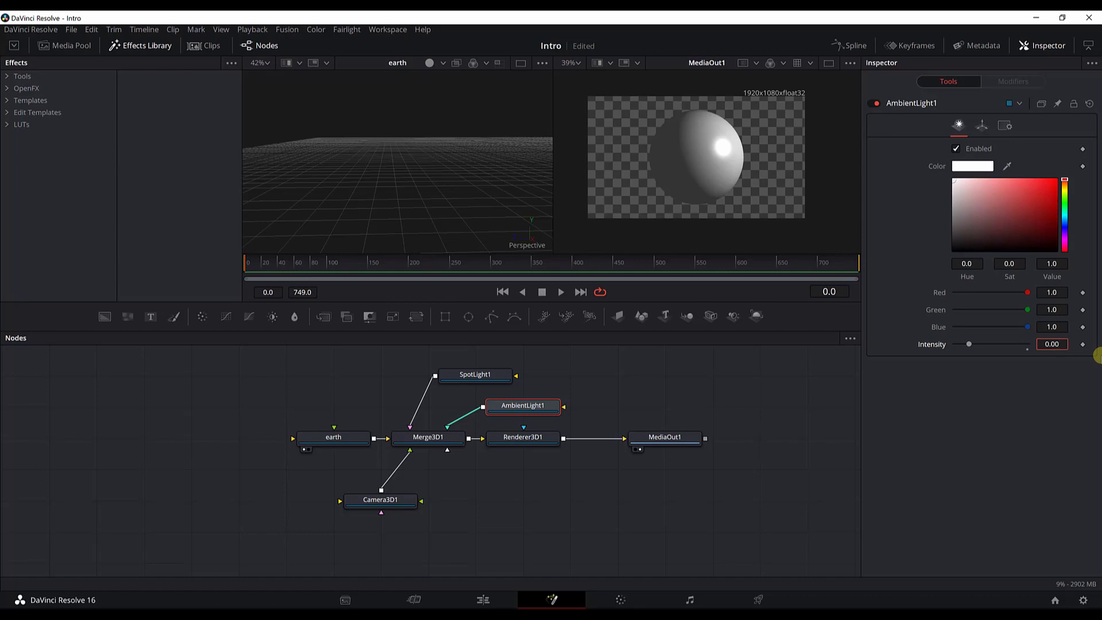
{"action": "type", "text": "0.055"}
{"action": "key", "text": "Tab"}
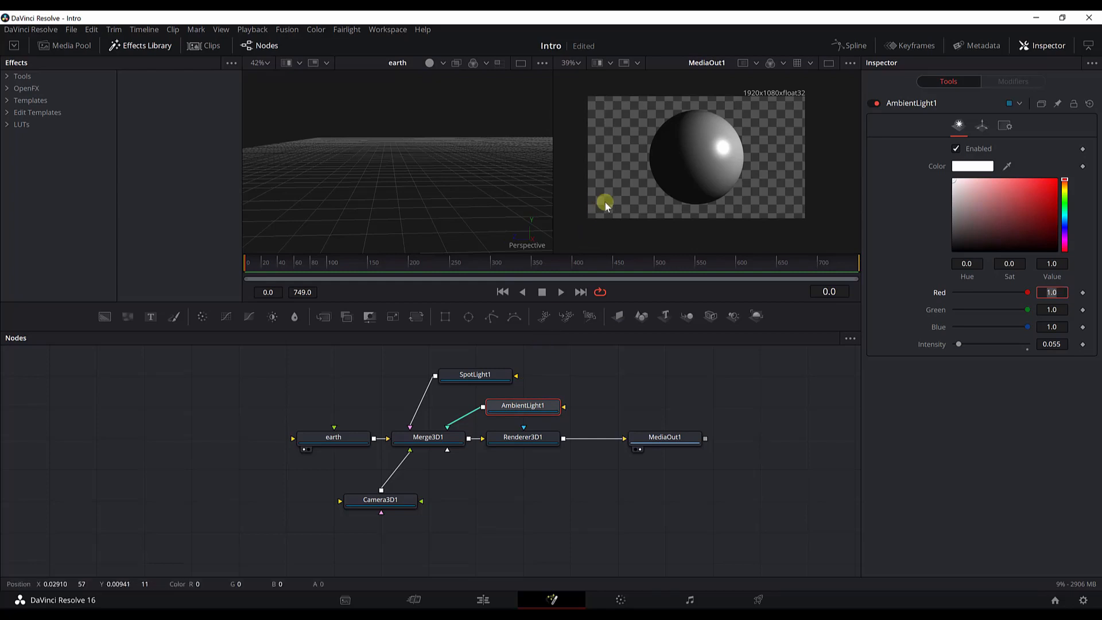
Step: Show Merge3D1 in the perspective viewer in place of earth, framing the sphere, lights and camera together
{"action": "left_click", "coordinate": [437, 436]}
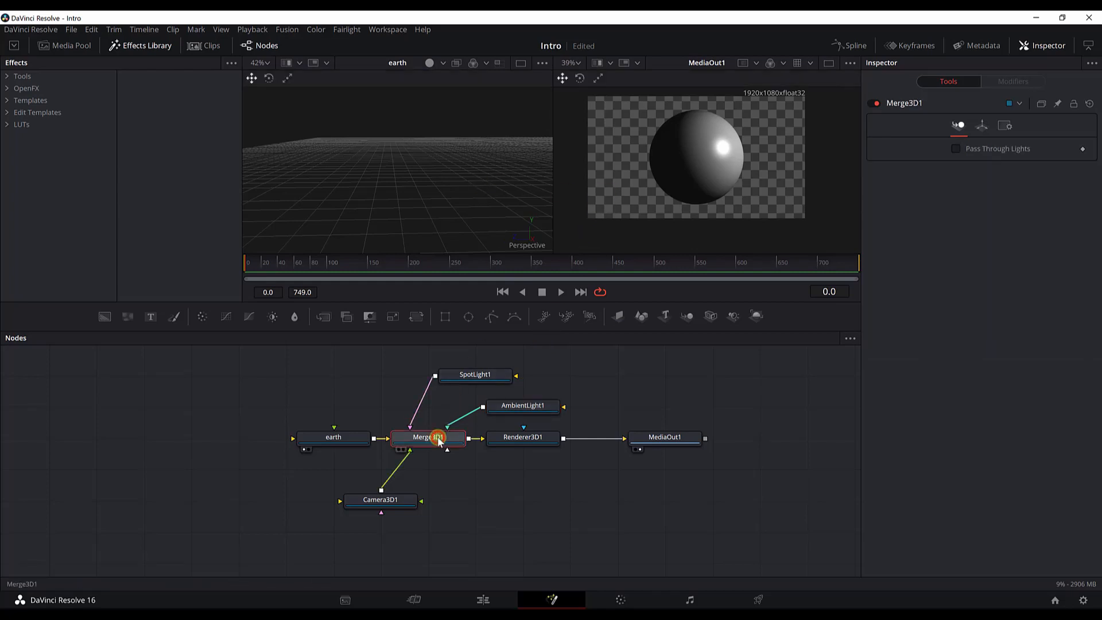
{"action": "key", "text": "1"}
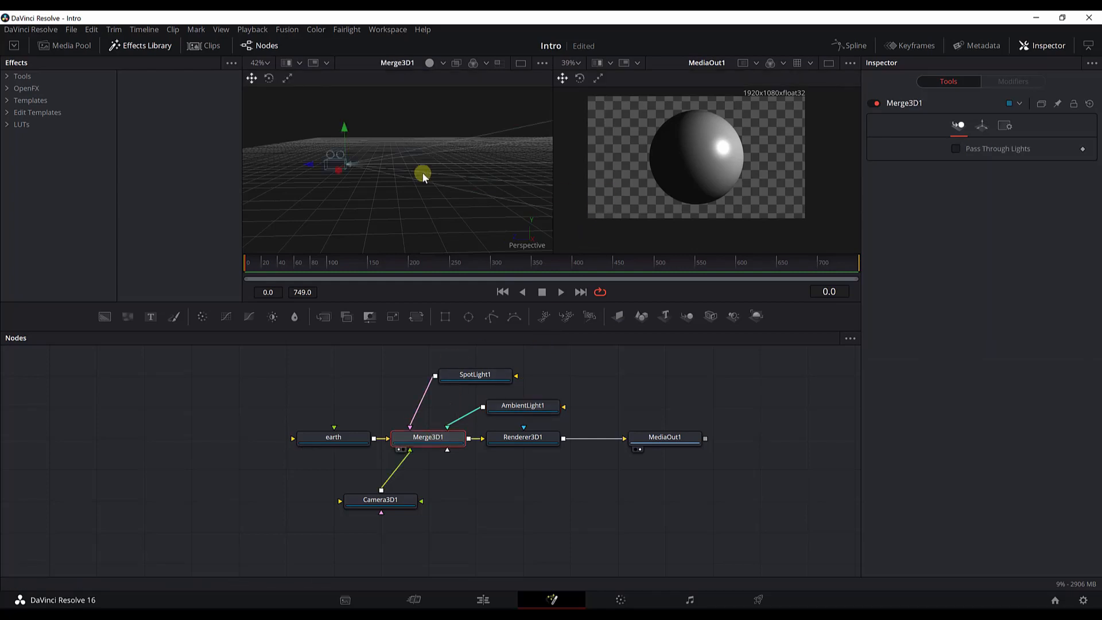
{"action": "scroll", "coordinate": [464, 179], "scroll_direction": "down", "scroll_amount": 3}
{"action": "left_click_drag", "start_coordinate": [462, 177], "coordinate": [421, 172]}
{"action": "scroll", "coordinate": [420, 167], "scroll_direction": "down", "scroll_amount": 2}
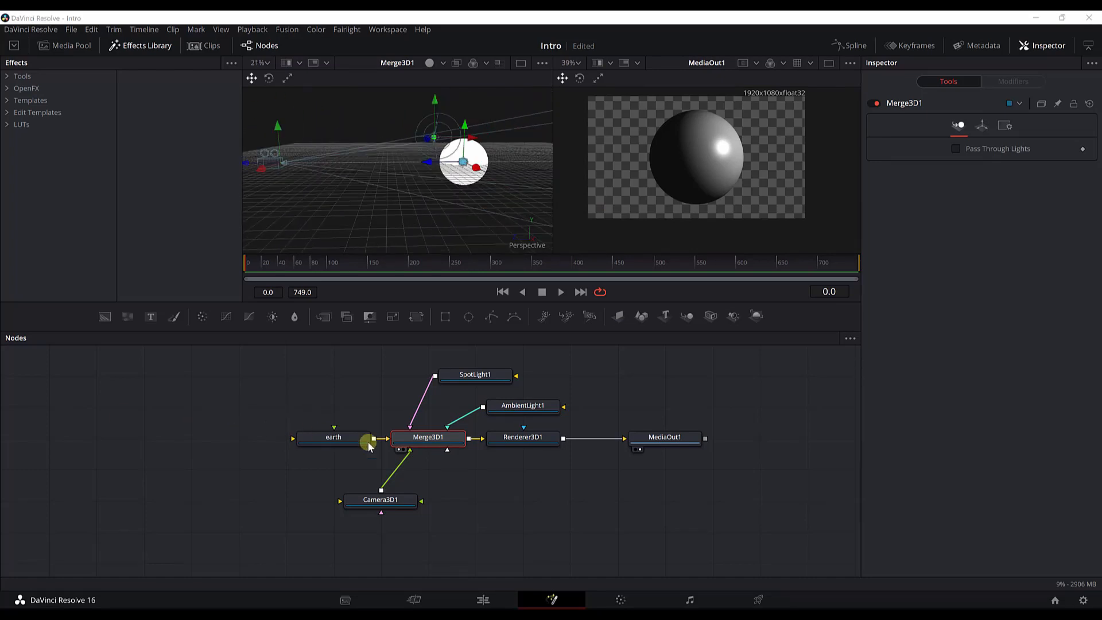
Step: Align the SpotLight1 node directly above AmbientLight1 in the node graph
{"action": "left_click_drag", "start_coordinate": [474, 375], "coordinate": [521, 383]}
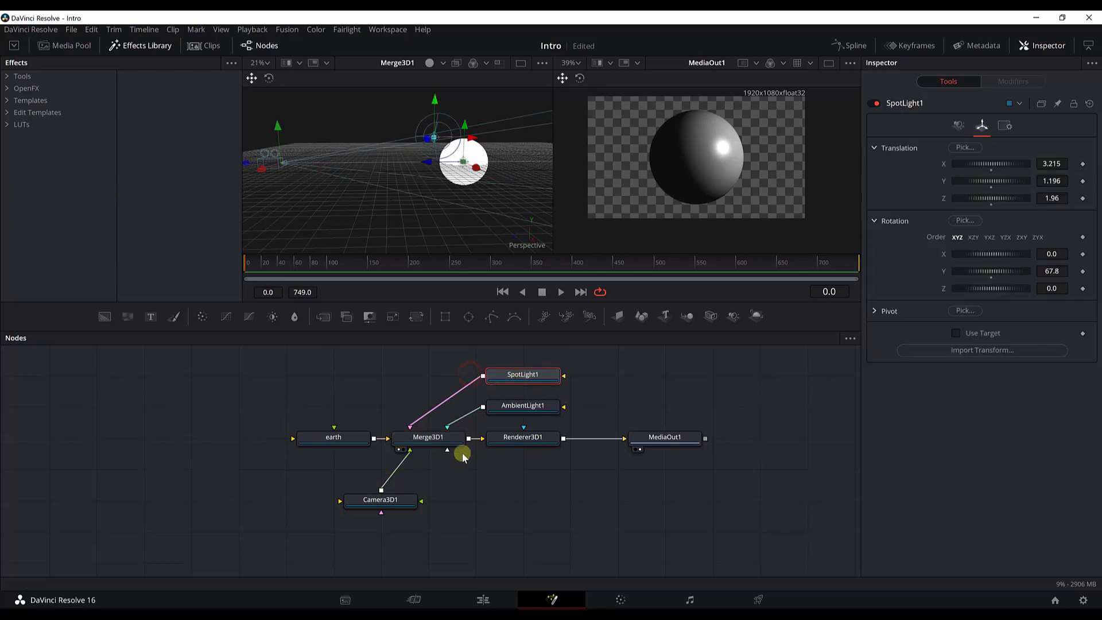
{"action": "scroll", "coordinate": [369, 541], "scroll_direction": "up", "scroll_amount": 2}
{"action": "left_click_drag", "start_coordinate": [304, 514], "coordinate": [359, 517]}
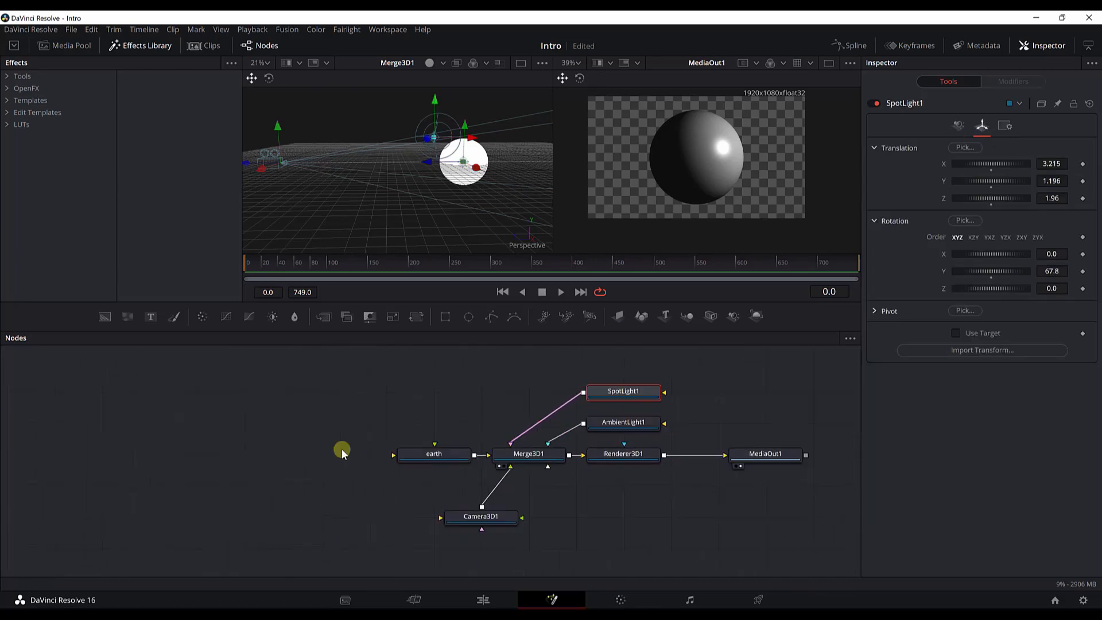
Step: Add the earth-map image from the media pool to the node graph and rename its node earth-map
{"action": "left_click", "coordinate": [72, 46]}
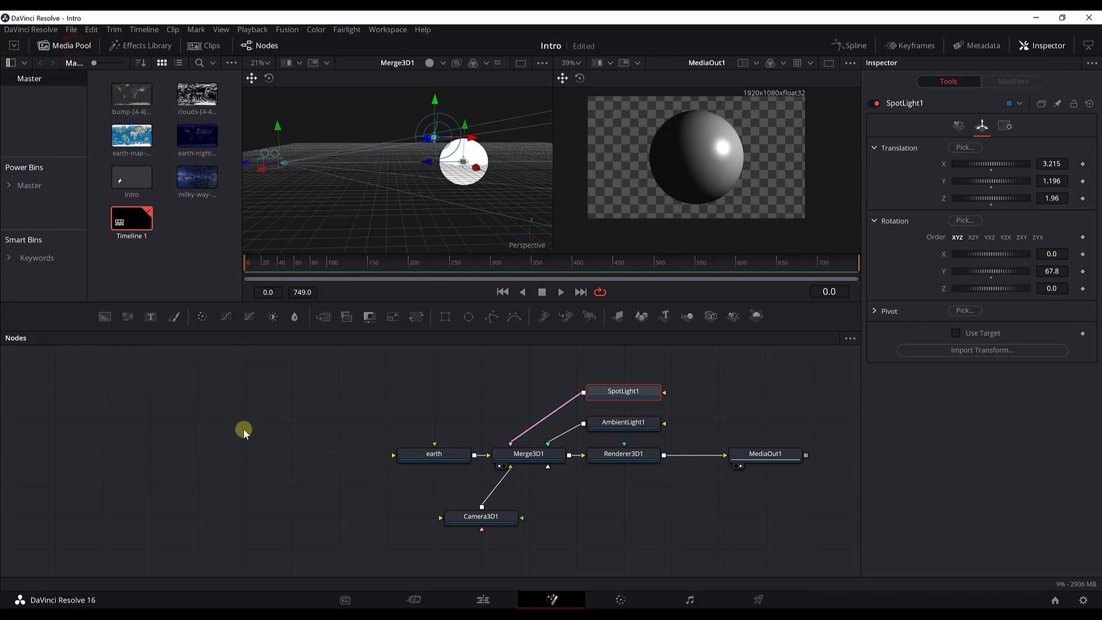
{"action": "left_click_drag", "start_coordinate": [267, 425], "coordinate": [218, 408]}
{"action": "left_click_drag", "start_coordinate": [131, 136], "coordinate": [86, 451]}
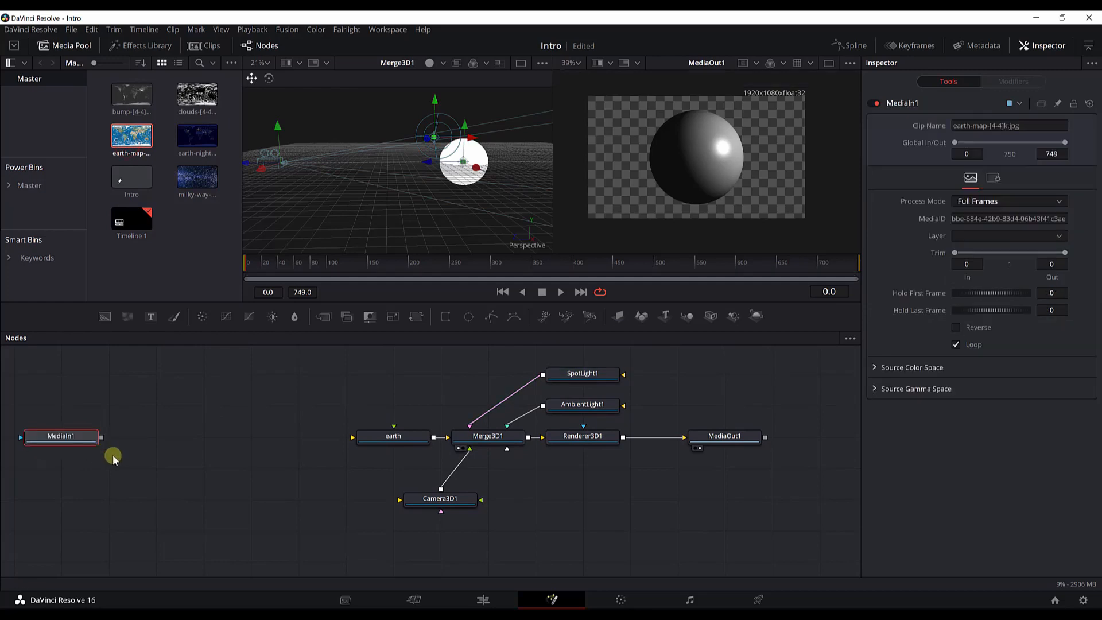
{"action": "left_click", "coordinate": [74, 435]}
{"action": "key", "text": "F2"}
{"action": "type", "text": "earth-map"}
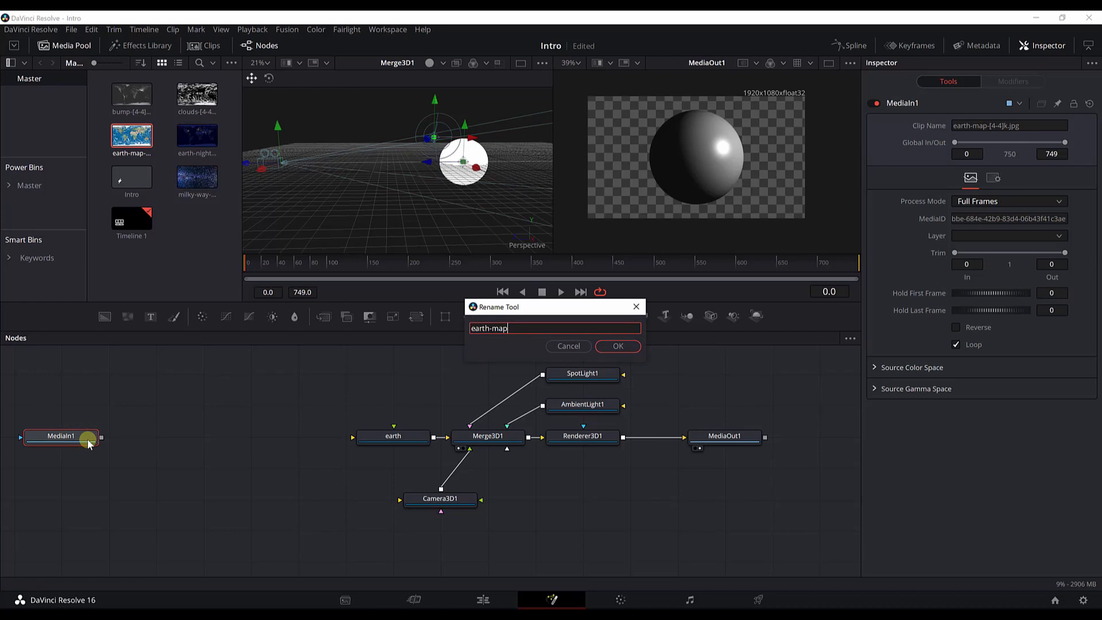
{"action": "key", "text": "Return"}
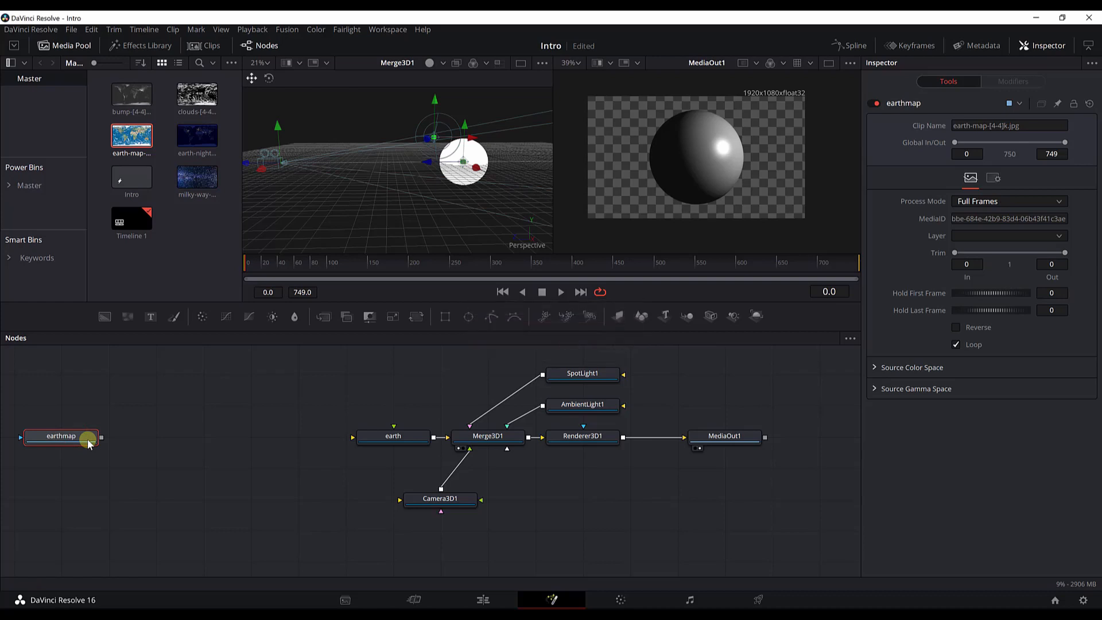
Step: Add the clouds image from the media pool above the earthmap node and rename its node clouds
{"action": "left_click_drag", "start_coordinate": [196, 95], "coordinate": [63, 407]}
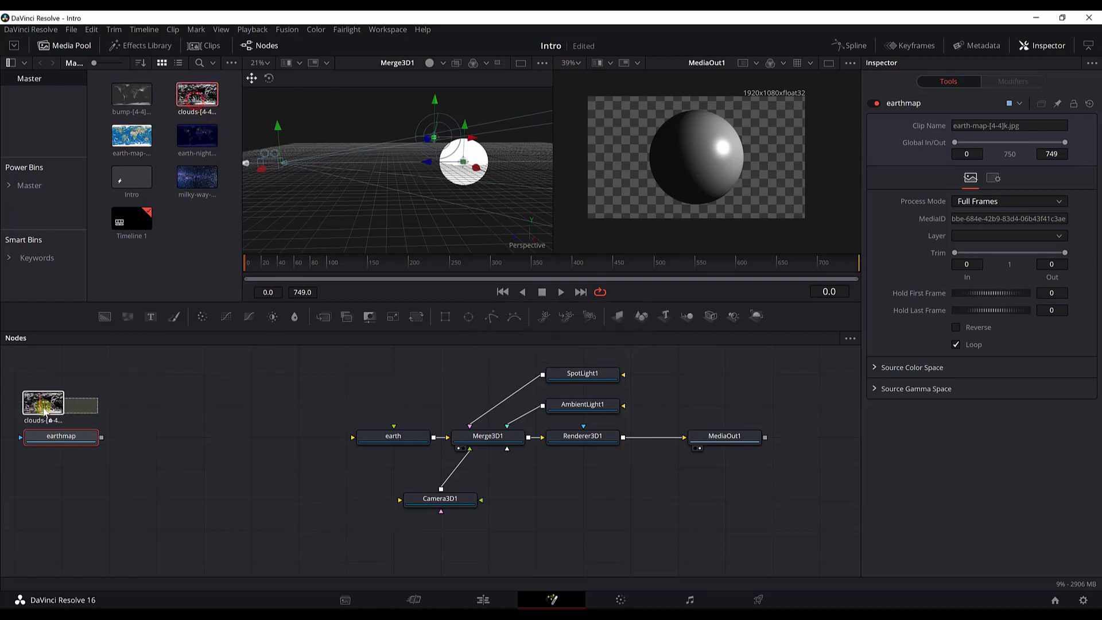
{"action": "left_click", "coordinate": [66, 406]}
{"action": "key", "text": "F2"}
{"action": "type", "text": "clouds"}
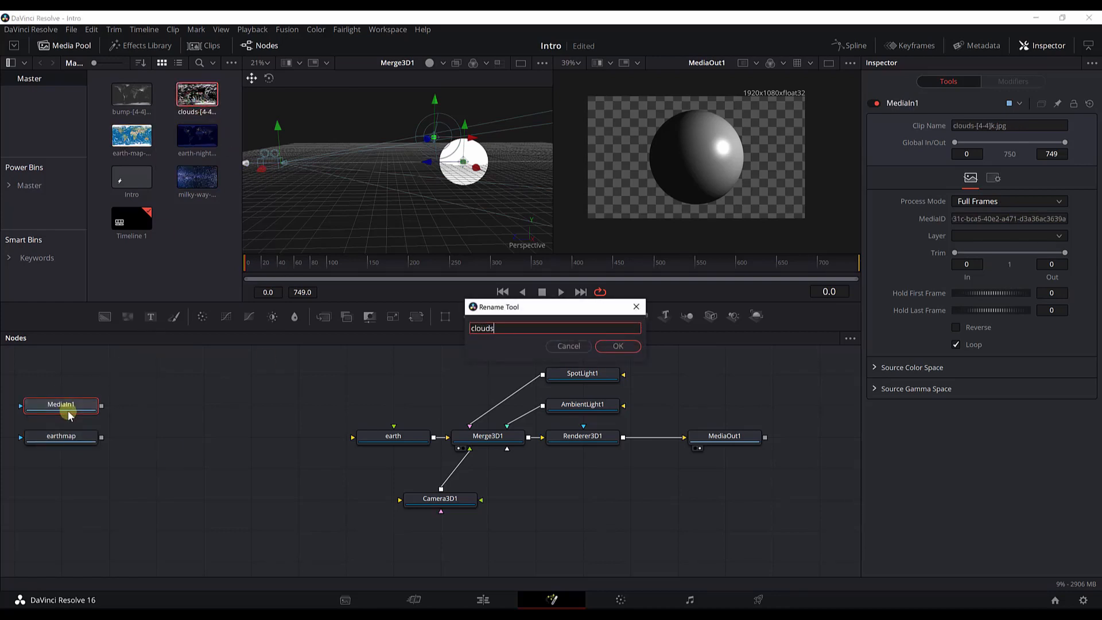
{"action": "key", "text": "Return"}
Step: Merge the clouds node over the earthmap node and show the resulting merge in the first viewer
{"action": "left_click_drag", "start_coordinate": [88, 485], "coordinate": [307, 484]}
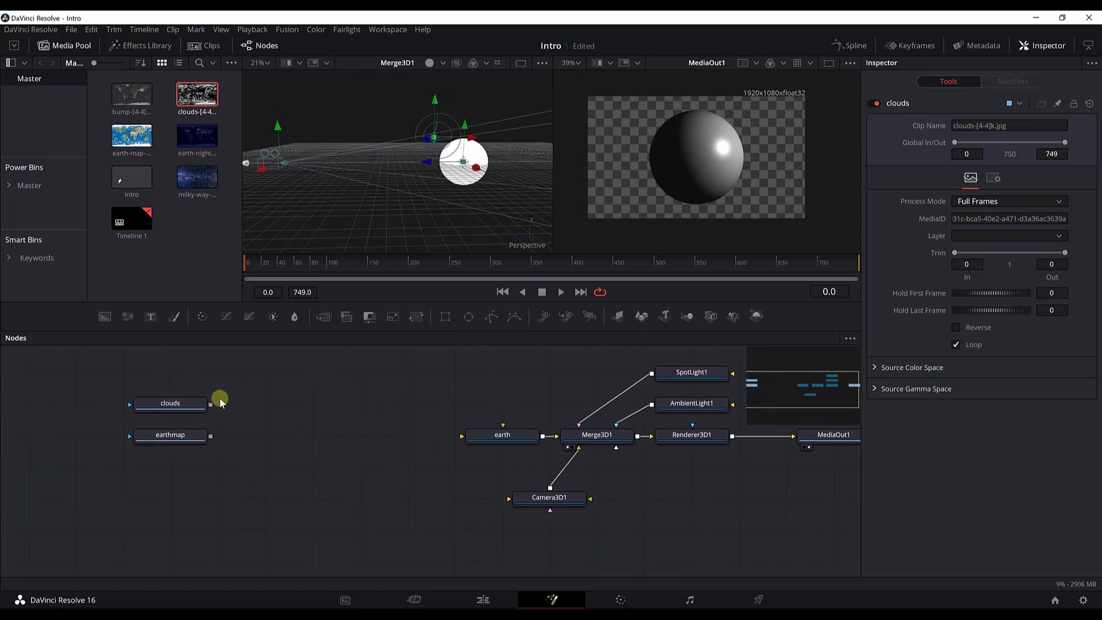
{"action": "left_click_drag", "start_coordinate": [211, 406], "coordinate": [210, 437]}
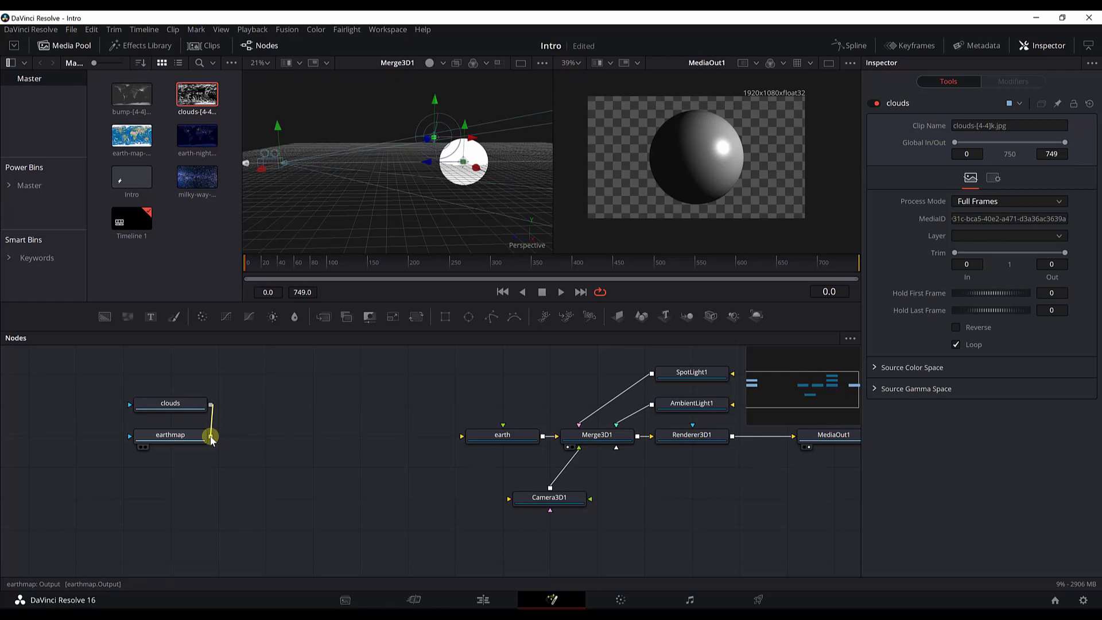
{"action": "left_click_drag", "start_coordinate": [211, 437], "coordinate": [211, 437]}
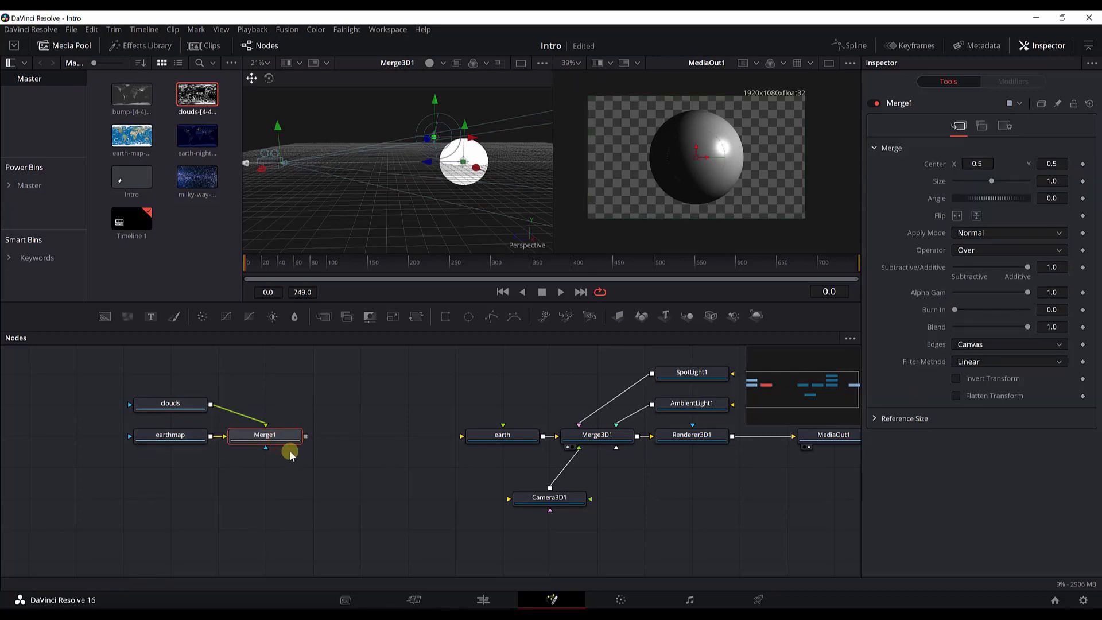
{"action": "key", "text": "1"}
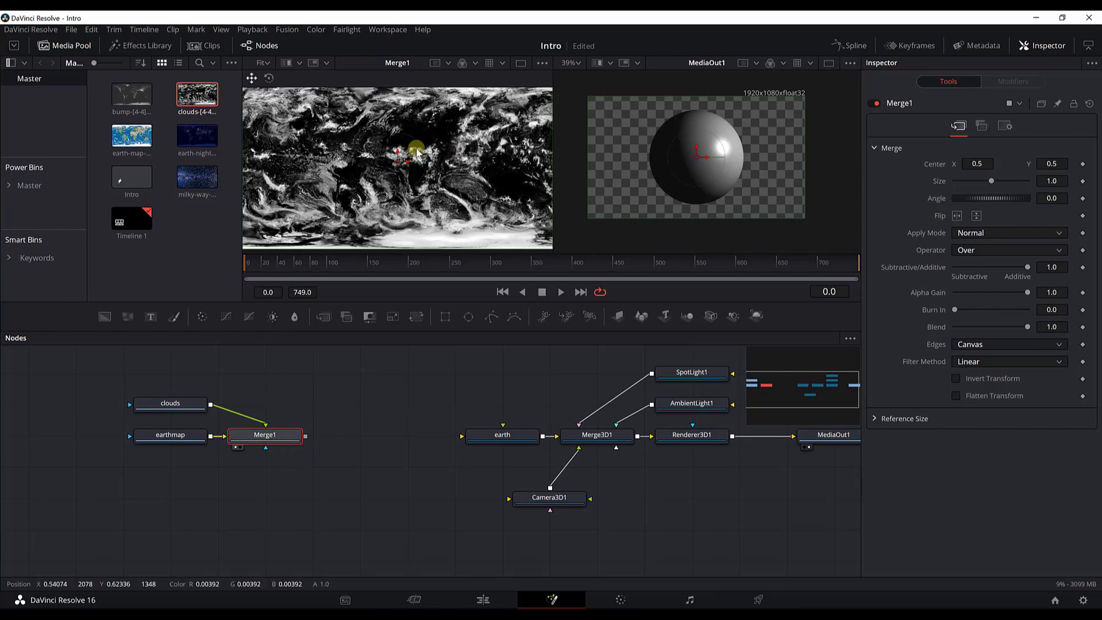
Step: Set Merge1's apply mode to Screen and its blend to 0.5
{"action": "left_click", "coordinate": [981, 234]}
{"action": "left_click", "coordinate": [978, 256]}
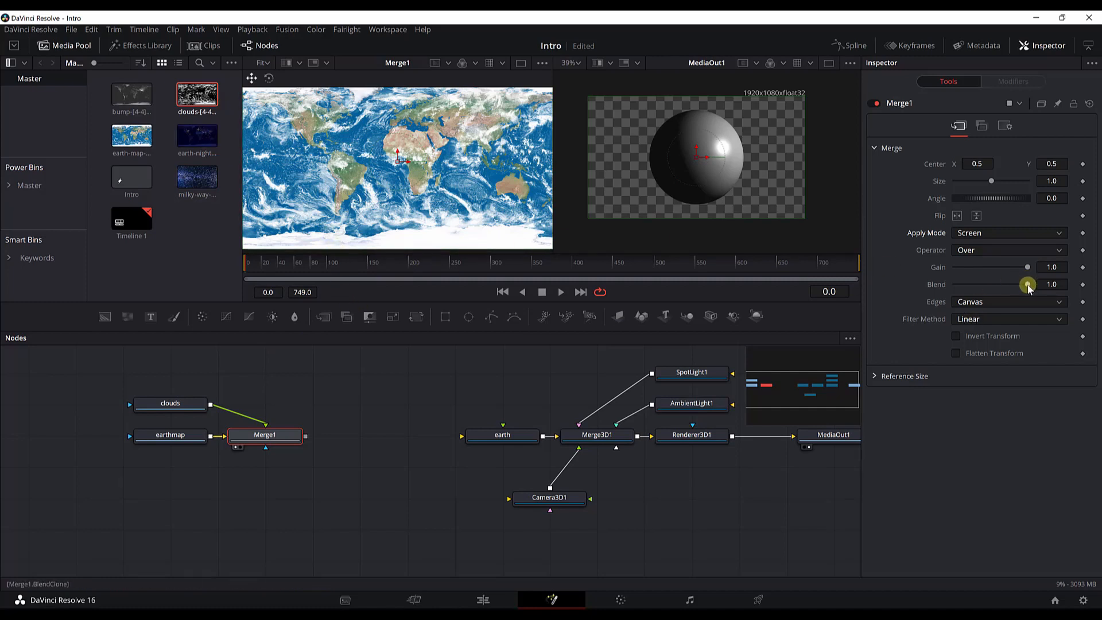
{"action": "left_click_drag", "start_coordinate": [1030, 286], "coordinate": [984, 287]}
{"action": "left_click", "coordinate": [1058, 282]}
{"action": "double_click", "coordinate": [1057, 283]}
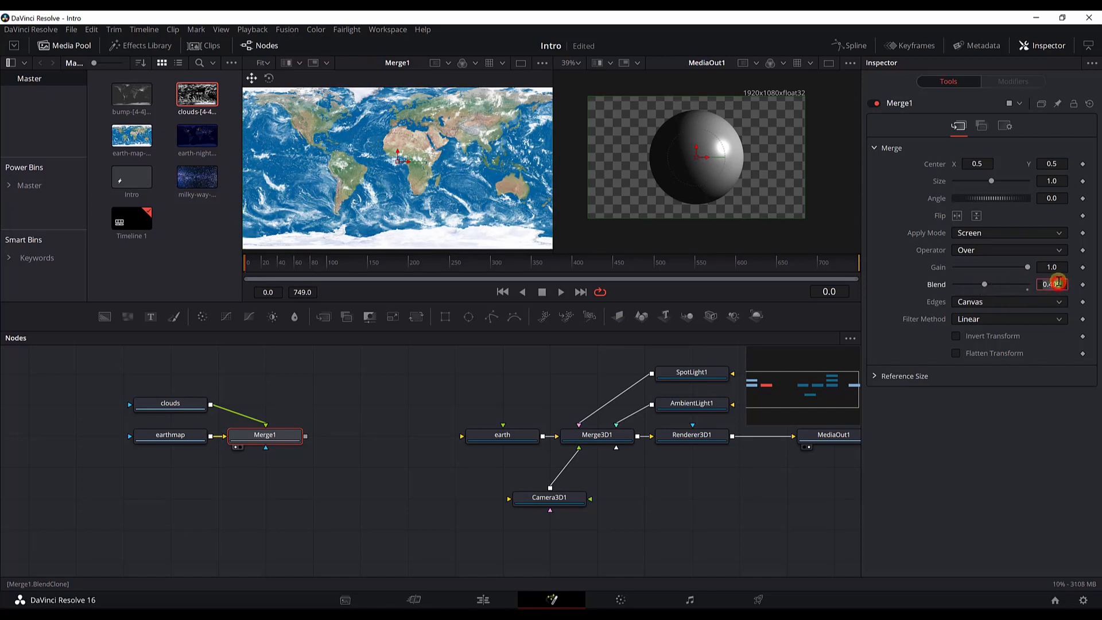
{"action": "type", "text": "0.5"}
{"action": "key", "text": "Tab"}
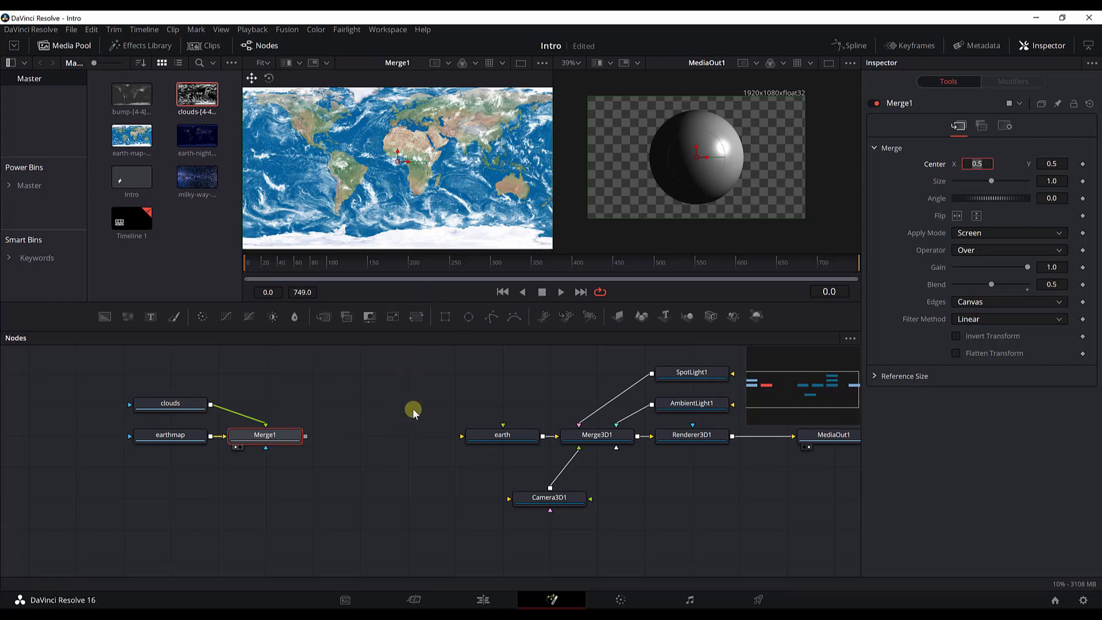
Step: Connect the Merge1 output to the earth sphere node as its texture
{"action": "left_click_drag", "start_coordinate": [365, 459], "coordinate": [389, 483]}
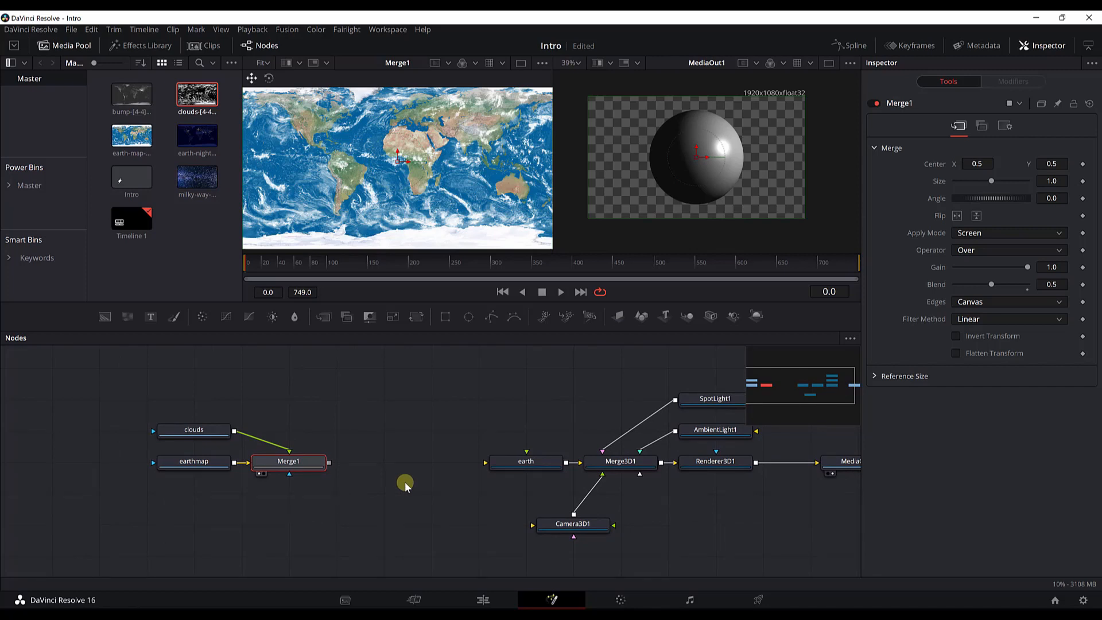
{"action": "left_click_drag", "start_coordinate": [410, 491], "coordinate": [387, 483]}
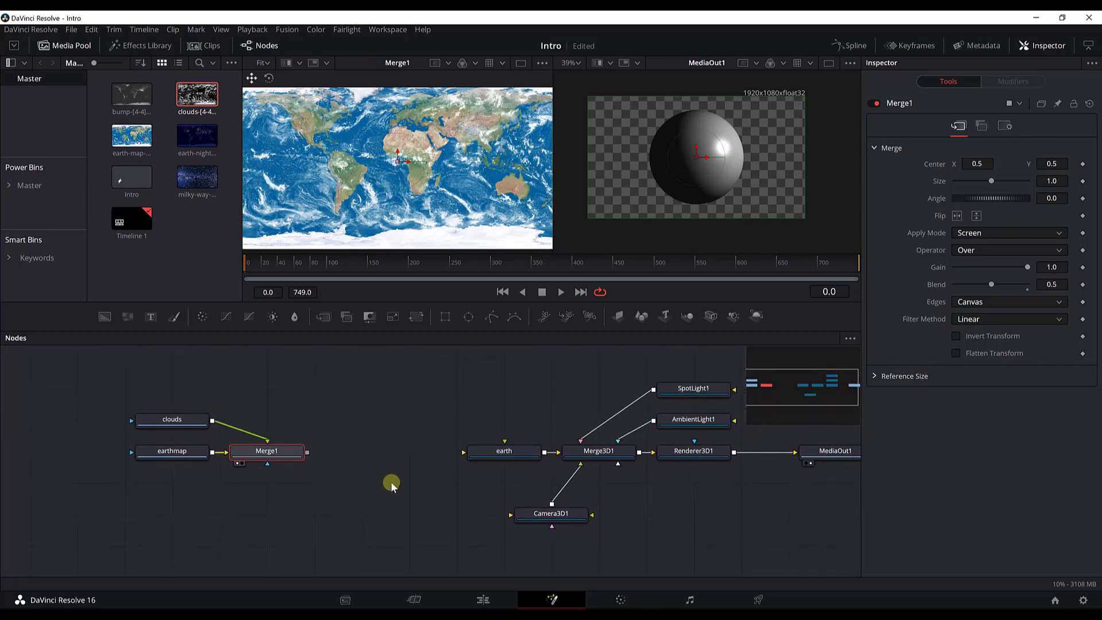
{"action": "left_click_drag", "start_coordinate": [391, 481], "coordinate": [419, 479]}
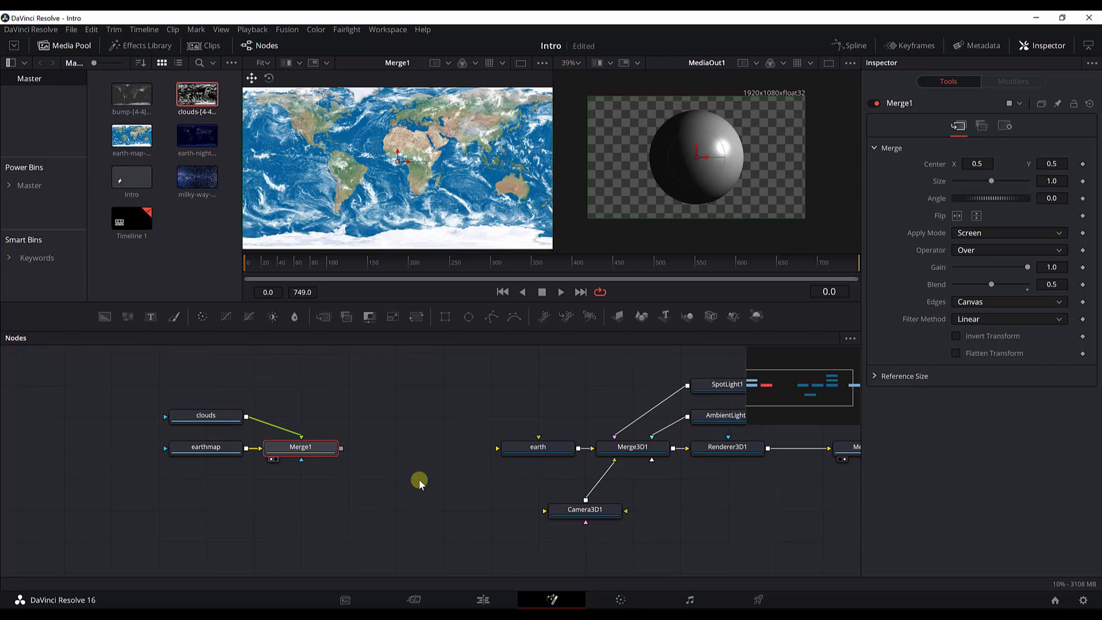
{"action": "left_click_drag", "start_coordinate": [163, 393], "coordinate": [541, 453]}
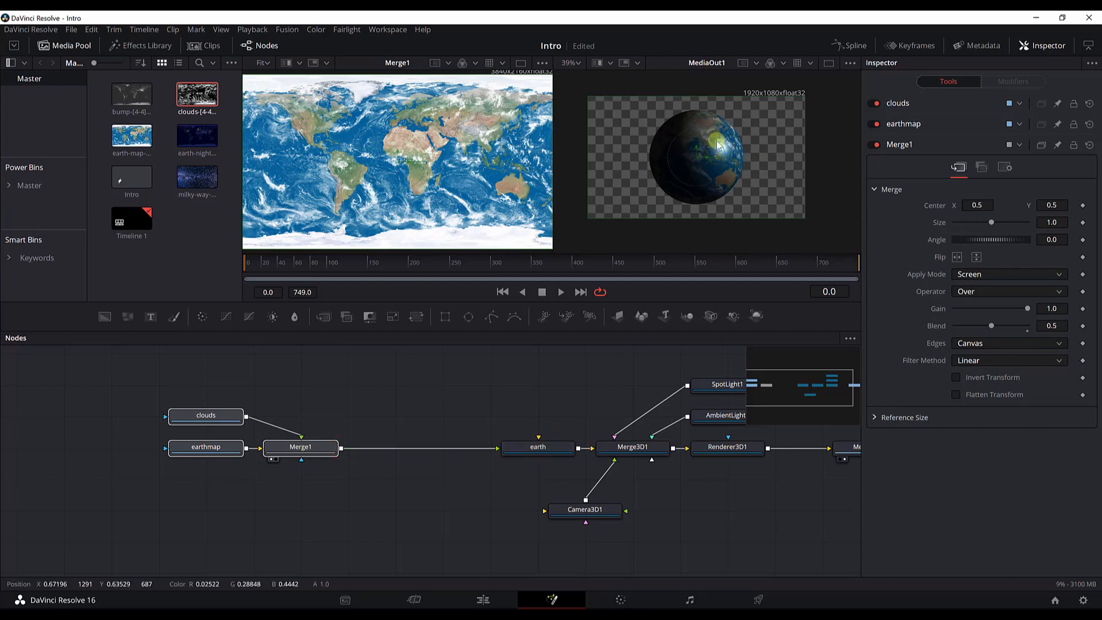
{"action": "left_click_drag", "start_coordinate": [158, 377], "coordinate": [361, 495]}
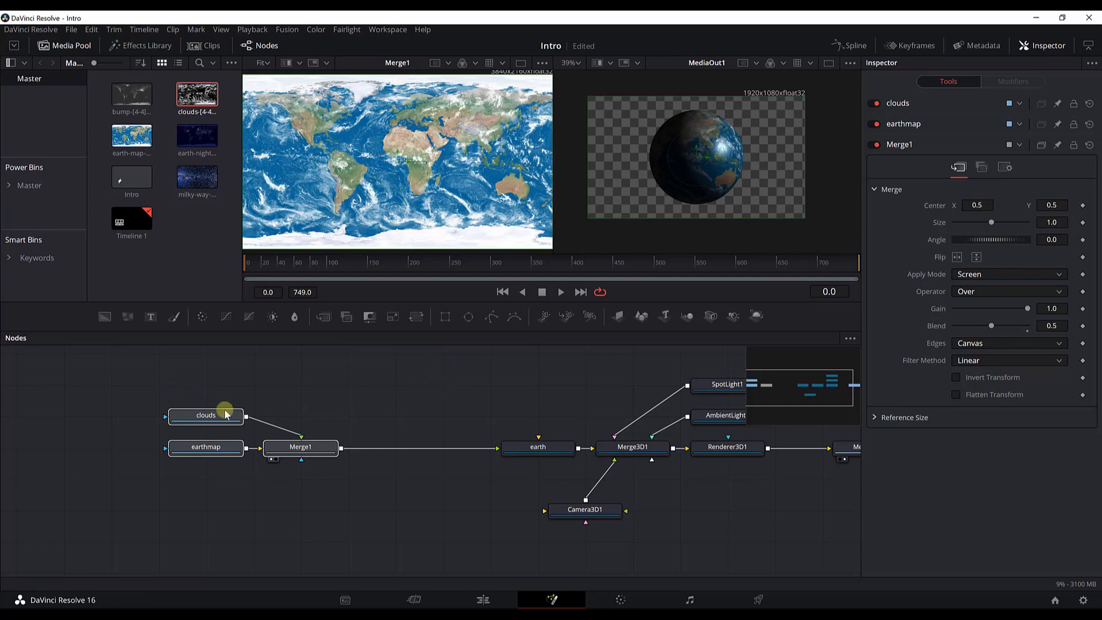
{"action": "left_click", "coordinate": [343, 477]}
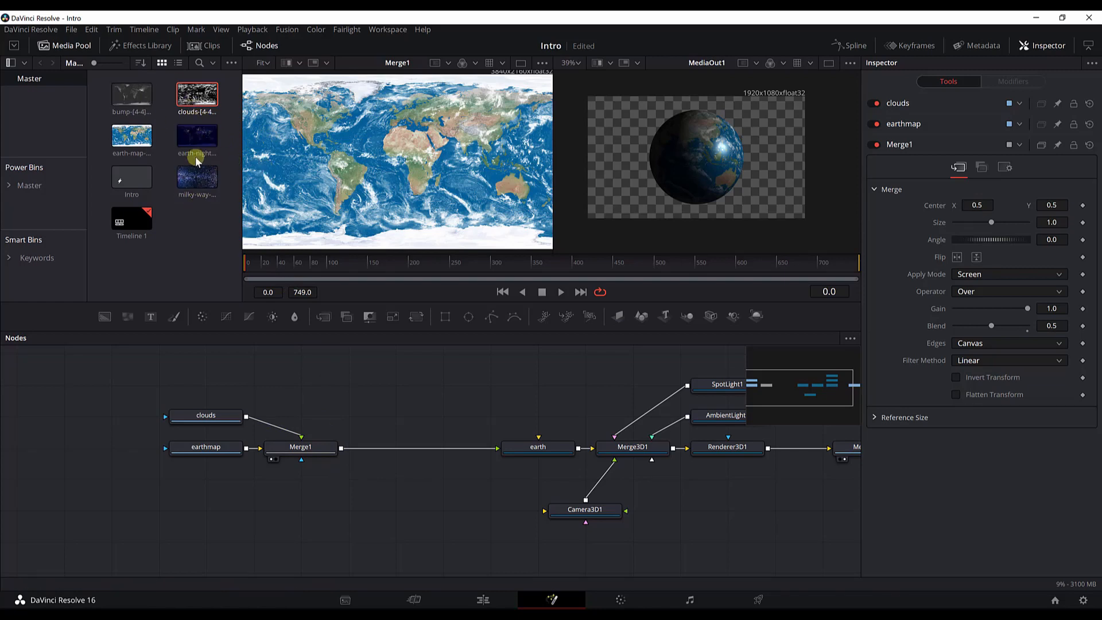
Step: Add the bump image from the media pool below the earthmap node and rename its node bump
{"action": "left_click_drag", "start_coordinate": [132, 379], "coordinate": [408, 489]}
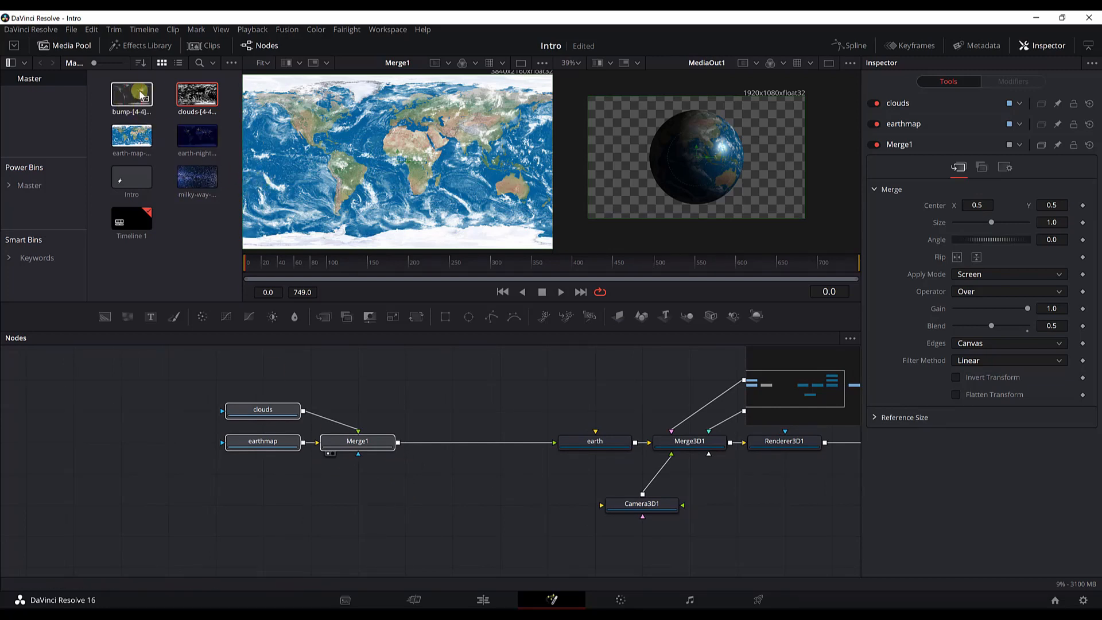
{"action": "left_click_drag", "start_coordinate": [129, 94], "coordinate": [243, 514]}
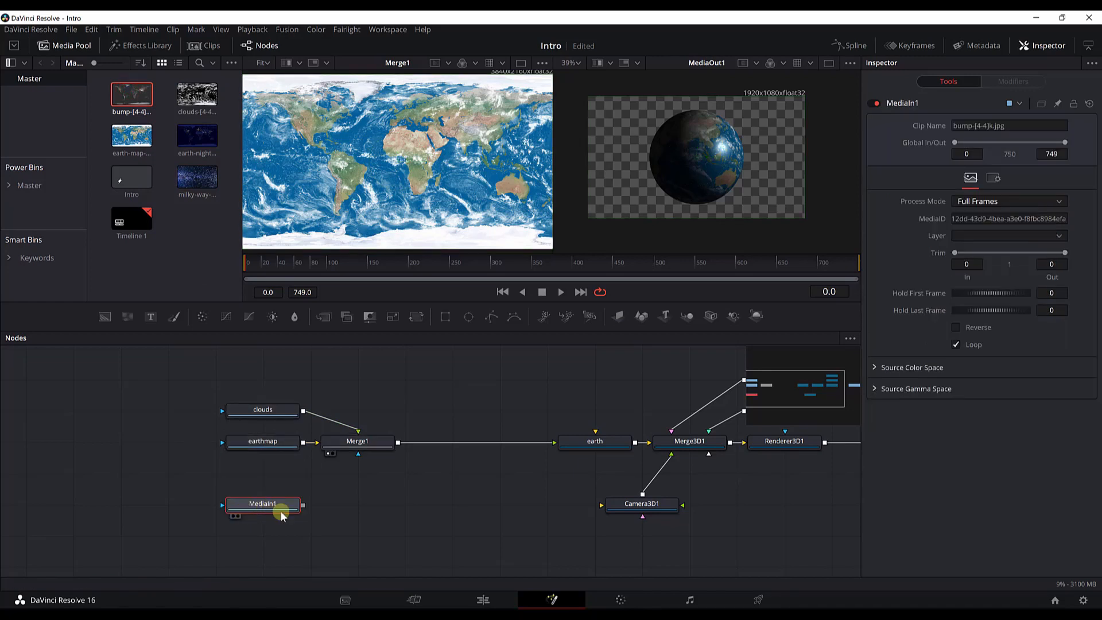
{"action": "left_click_drag", "start_coordinate": [325, 543], "coordinate": [266, 540]}
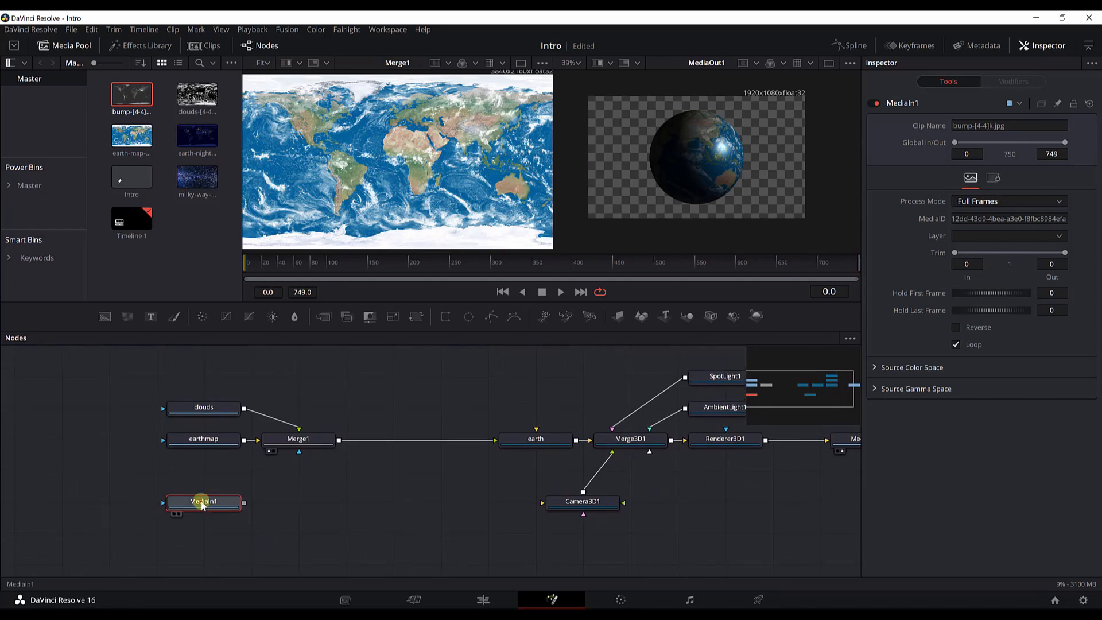
{"action": "left_click", "coordinate": [202, 503]}
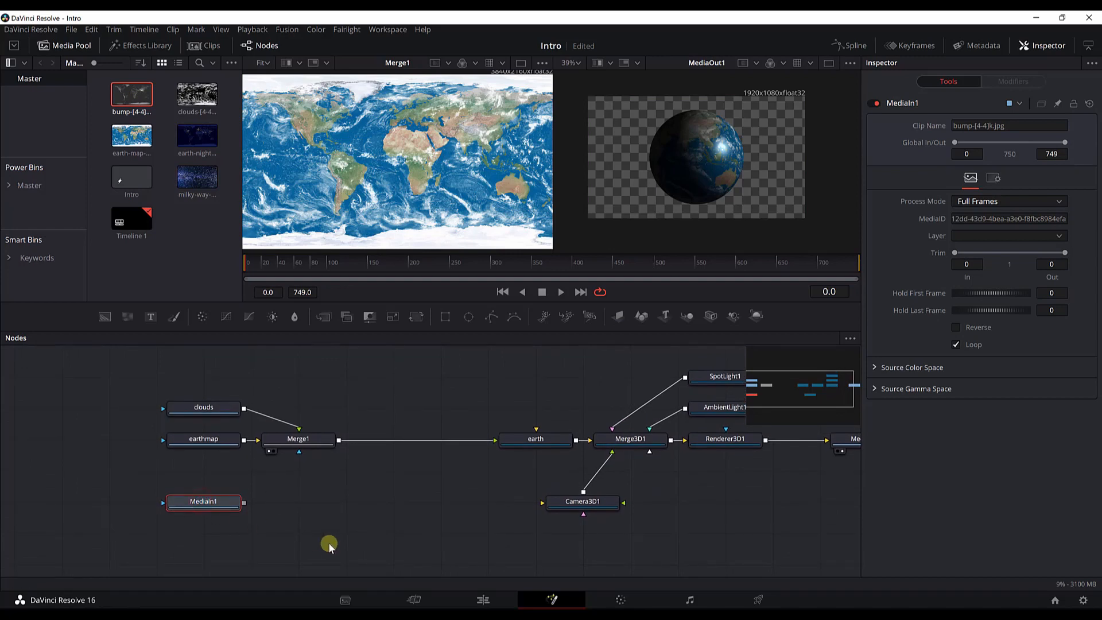
{"action": "key", "text": "F2"}
{"action": "type", "text": "bump"}
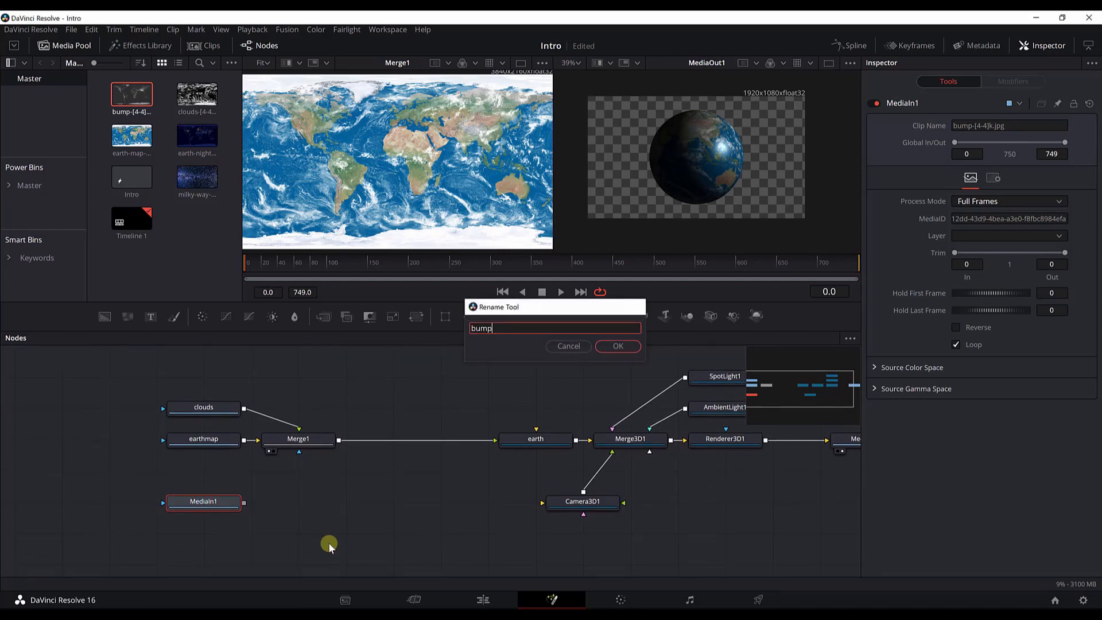
{"action": "key", "text": "Return"}
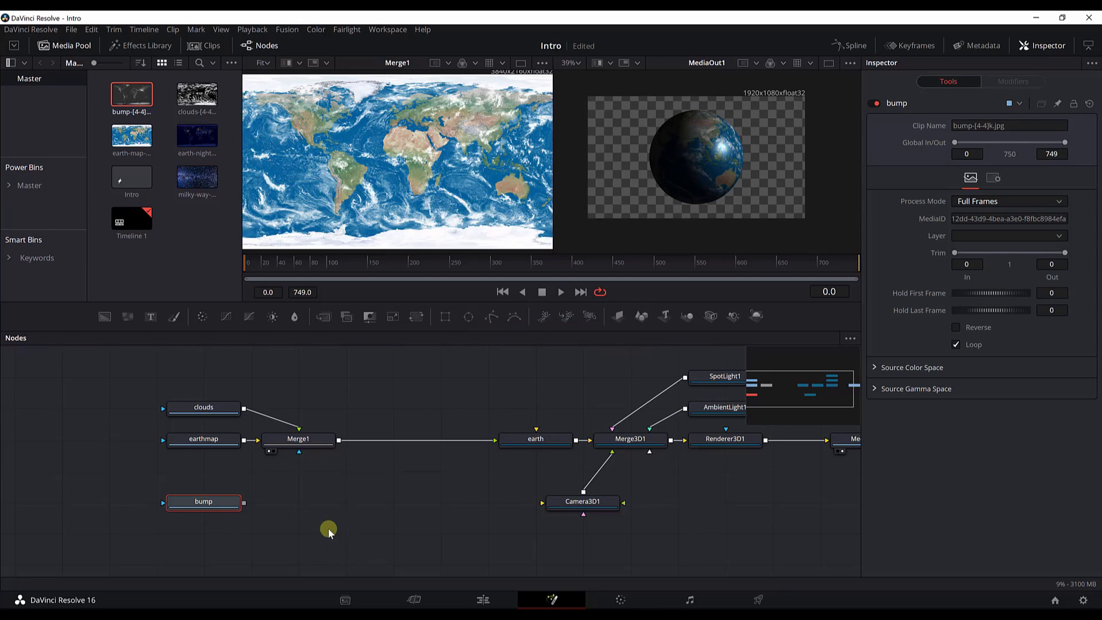
Step: Add a BumpMap node after the bump node
{"action": "left_click", "coordinate": [207, 500]}
{"action": "key", "text": "shift+space"}
{"action": "type", "text": "ambi"}
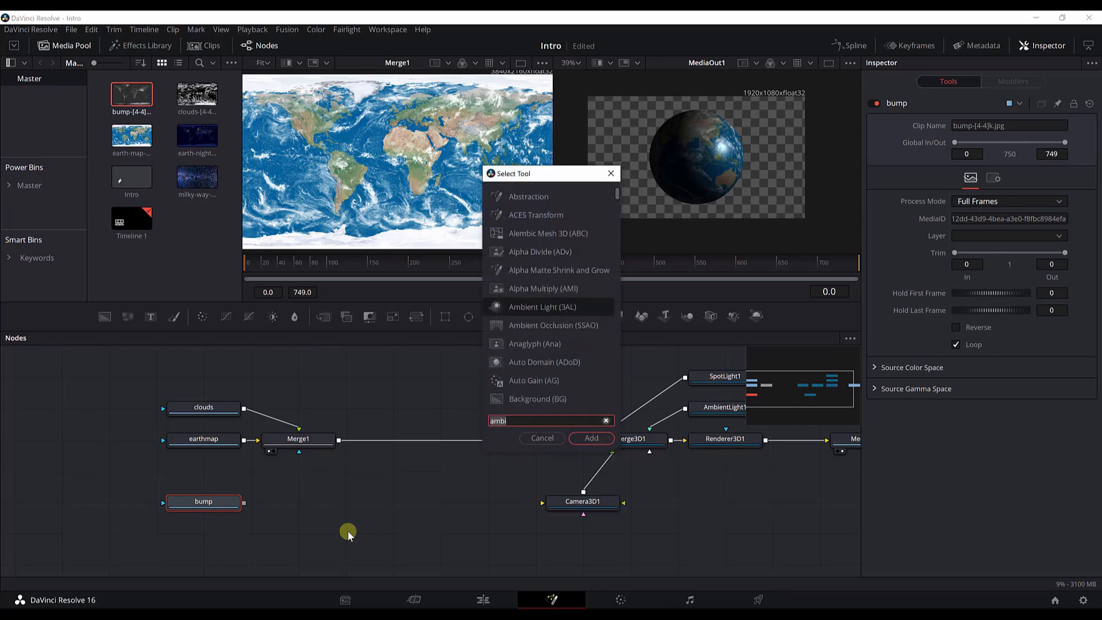
{"action": "key", "text": "BackSpace"}
{"action": "key", "text": "BackSpace"}
{"action": "key", "text": "BackSpace"}
{"action": "key", "text": "BackSpace"}
{"action": "type", "text": "bum"}
{"action": "key", "text": "Return"}
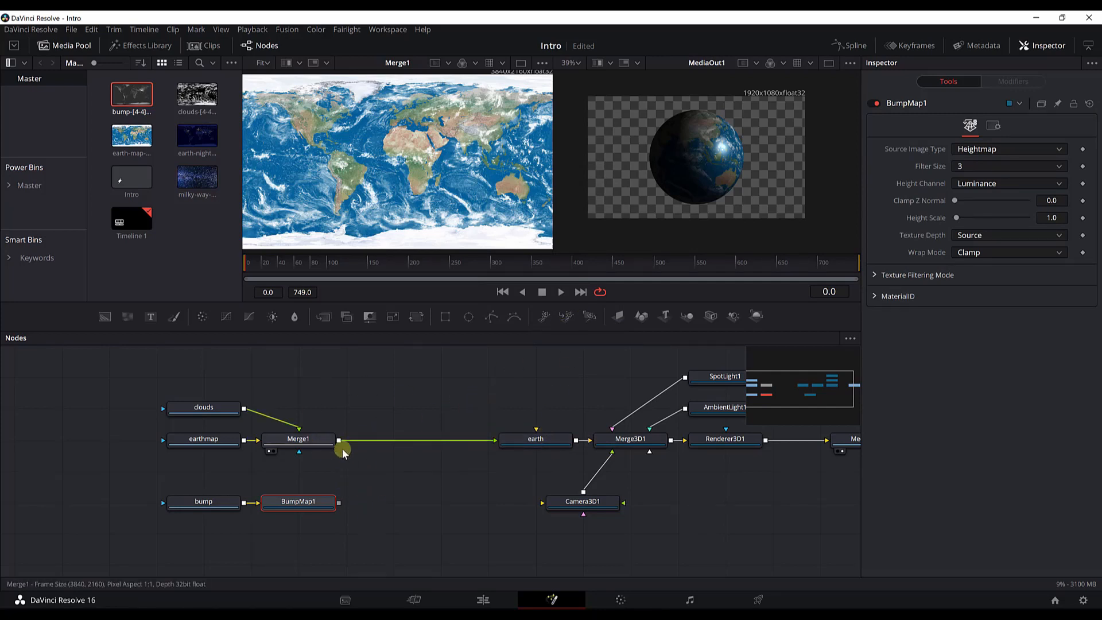
Step: Insert a Cook Torrance material node between Merge1 and earth
{"action": "left_click", "coordinate": [298, 442]}
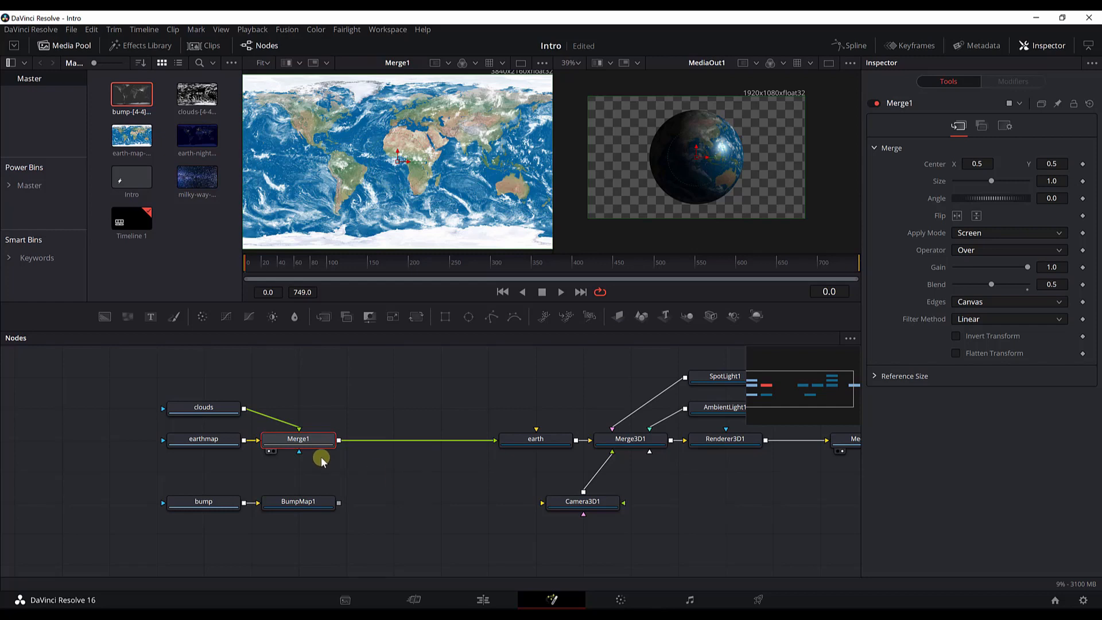
{"action": "key", "text": "shift+space"}
{"action": "type", "text": "bump"}
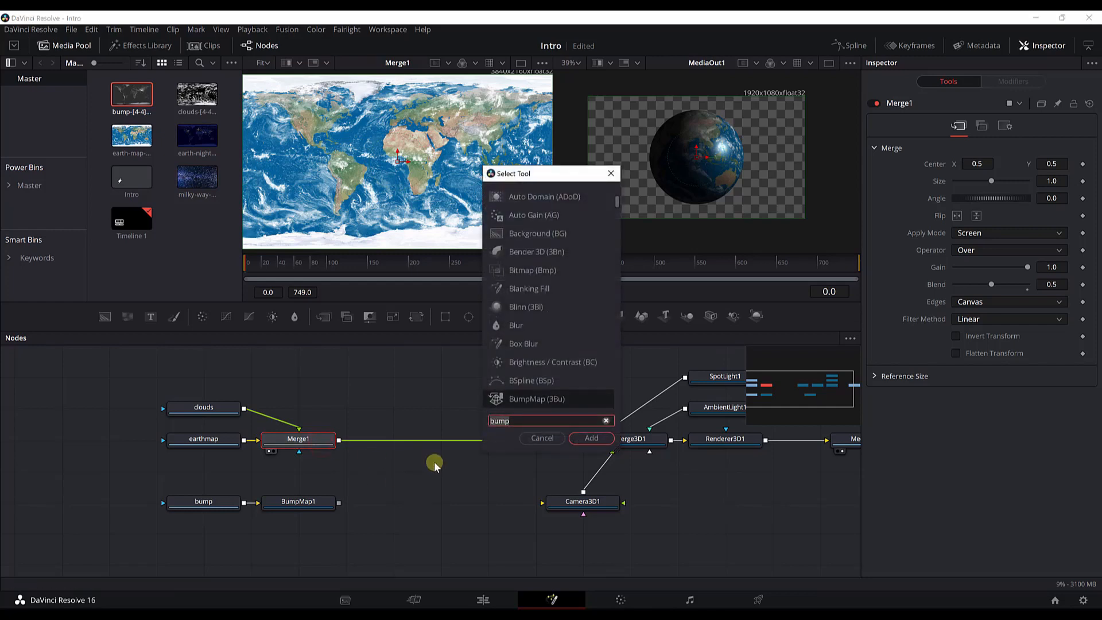
{"action": "type", "text": "cook"}
{"action": "key", "text": "Return"}
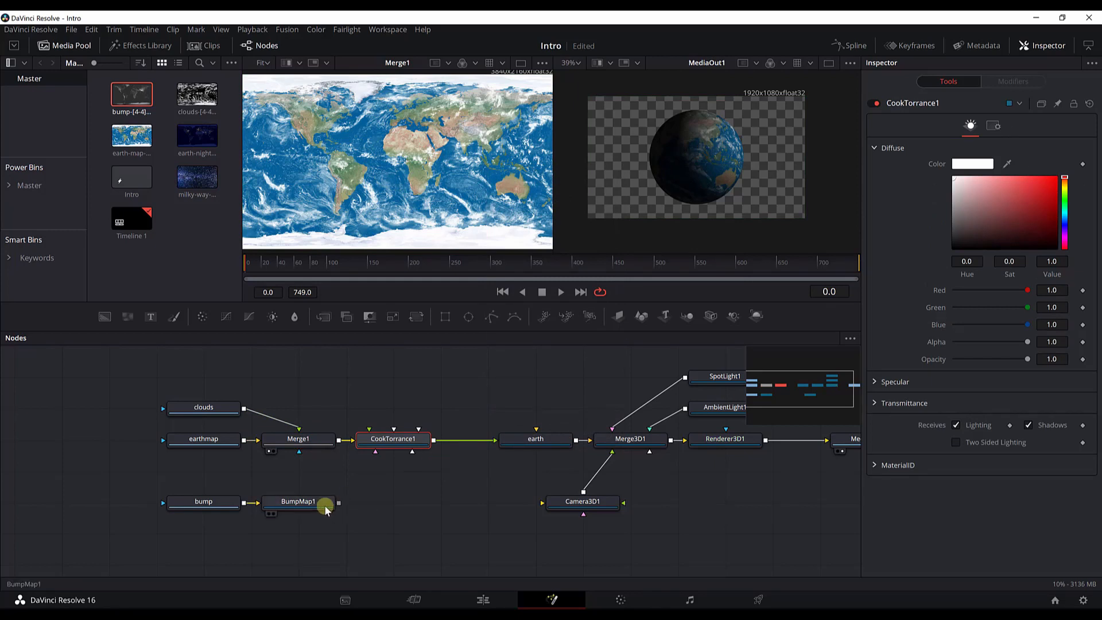
Step: Connect BumpMap1's output to the Bumpmap Material input of CookTorrance1
{"action": "left_click", "coordinate": [325, 508]}
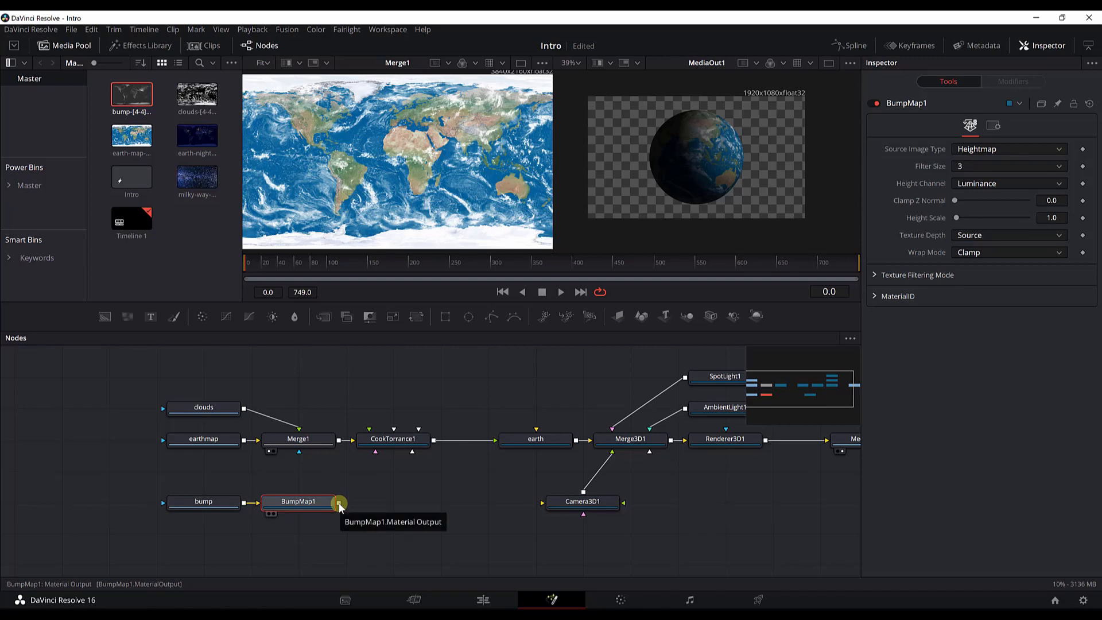
{"action": "left_click_drag", "start_coordinate": [339, 508], "coordinate": [401, 443]}
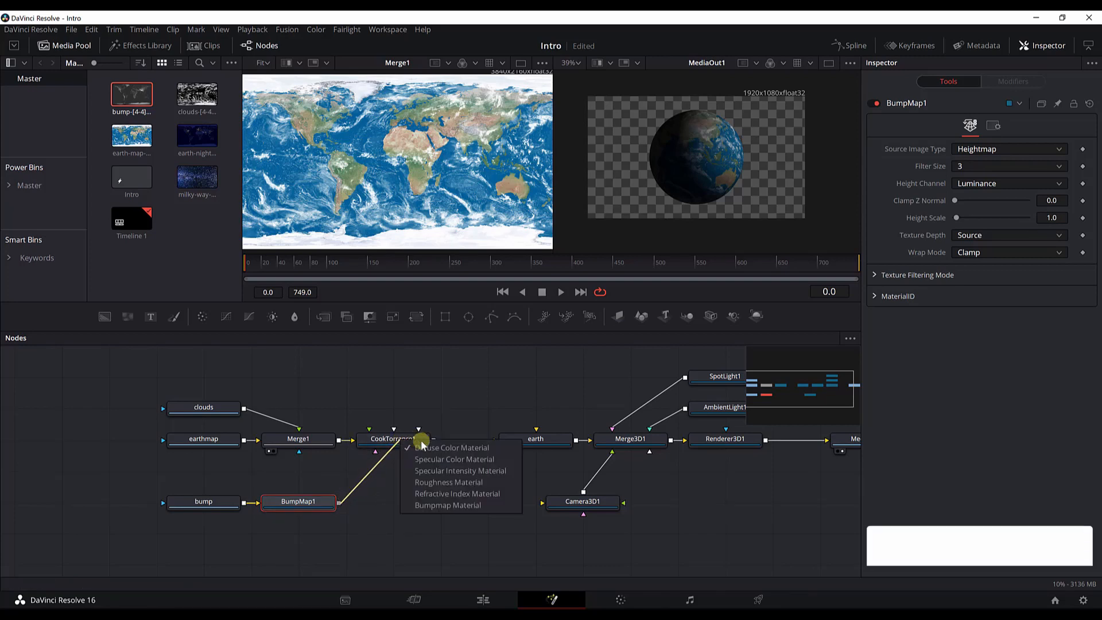
{"action": "left_click", "coordinate": [446, 506]}
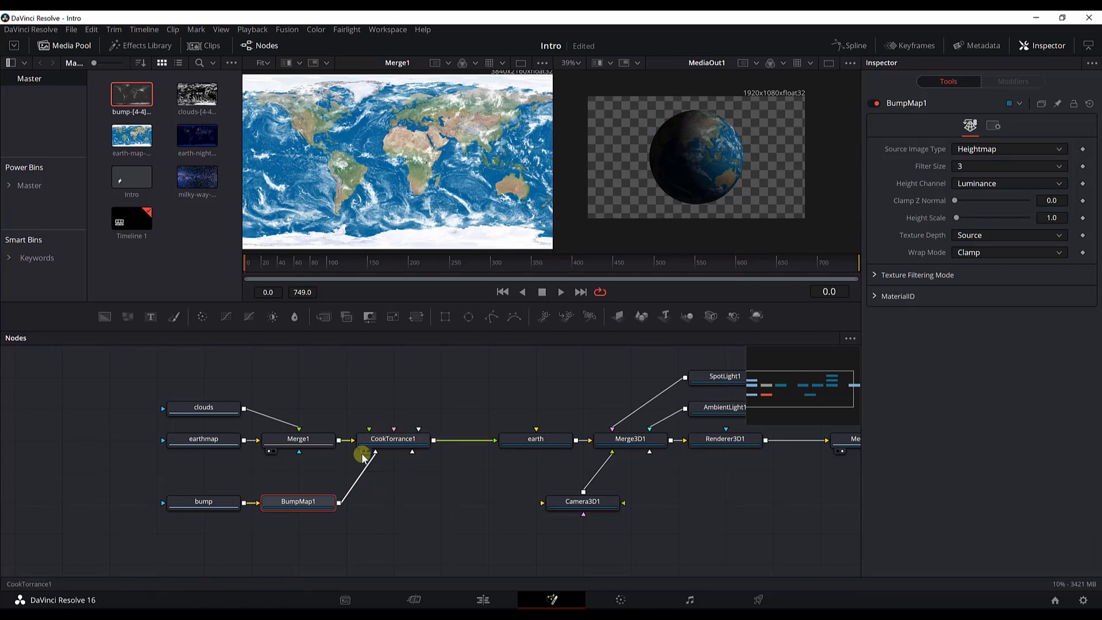
Step: Switch to a single viewer showing MediaOut1 and set BumpMap1's height scale to 7
{"action": "left_click", "coordinate": [829, 63]}
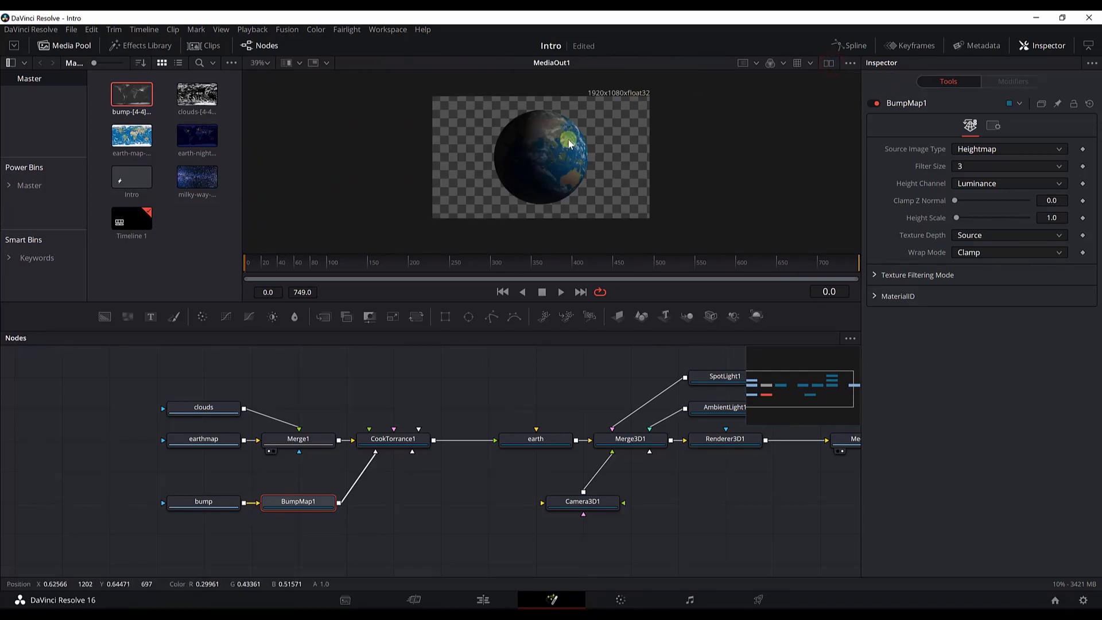
{"action": "scroll", "coordinate": [568, 139], "scroll_direction": "up", "scroll_amount": 4}
{"action": "scroll", "coordinate": [483, 125], "scroll_direction": "up", "scroll_amount": 4}
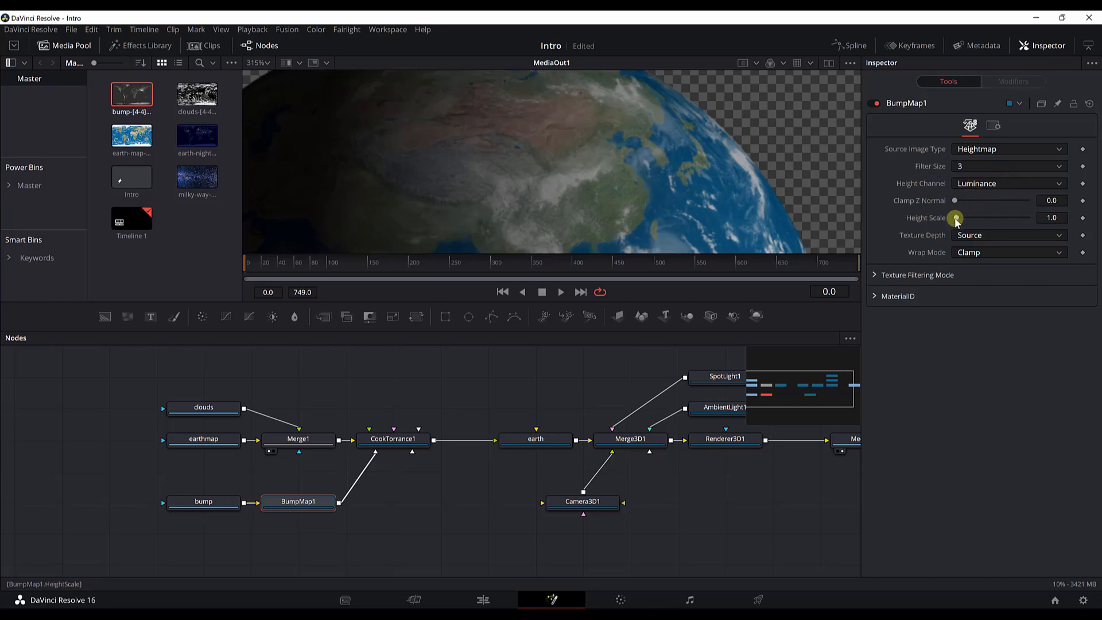
{"action": "left_click_drag", "start_coordinate": [955, 221], "coordinate": [983, 223]}
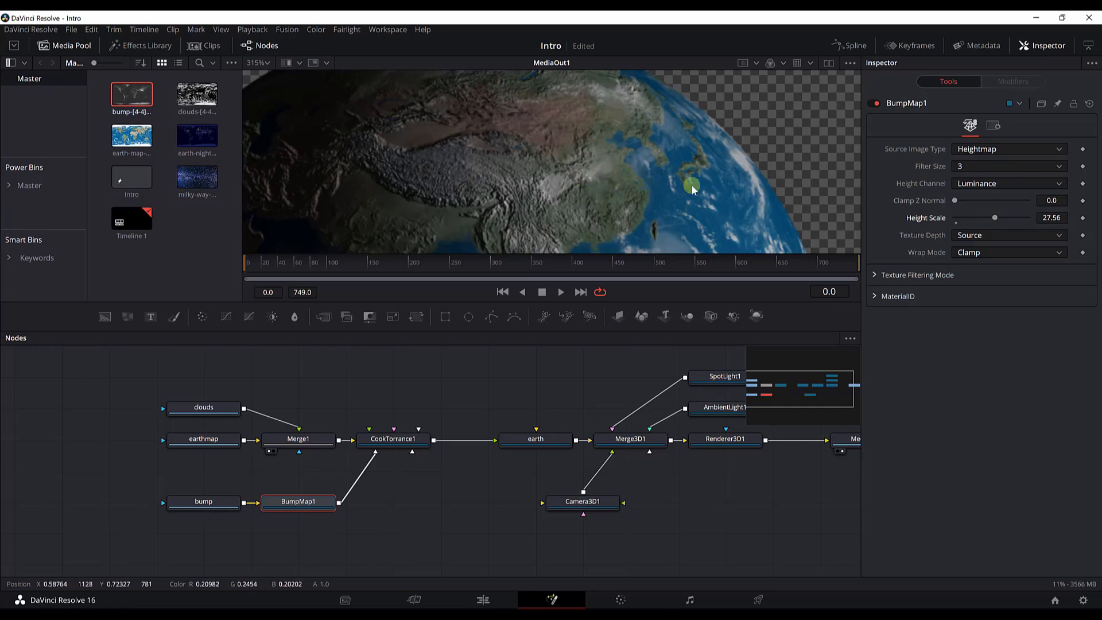
{"action": "left_click", "coordinate": [1048, 218]}
{"action": "type", "text": "7"}
{"action": "key", "text": "Tab"}
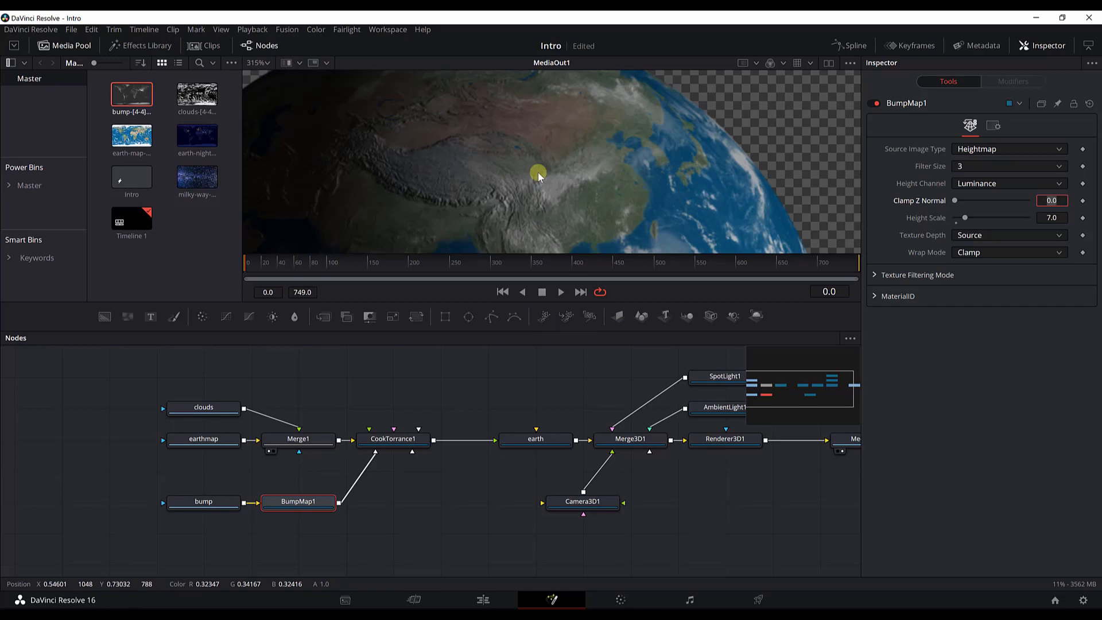
{"action": "scroll", "coordinate": [533, 156], "scroll_direction": "down", "scroll_amount": 5}
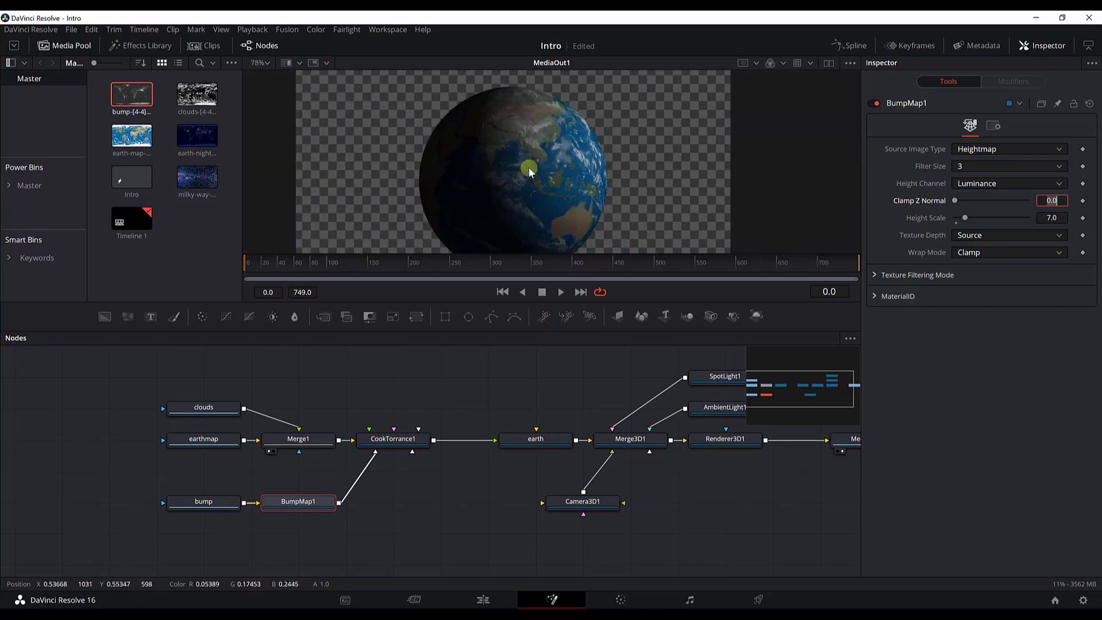
{"action": "scroll", "coordinate": [528, 167], "scroll_direction": "down", "scroll_amount": 2}
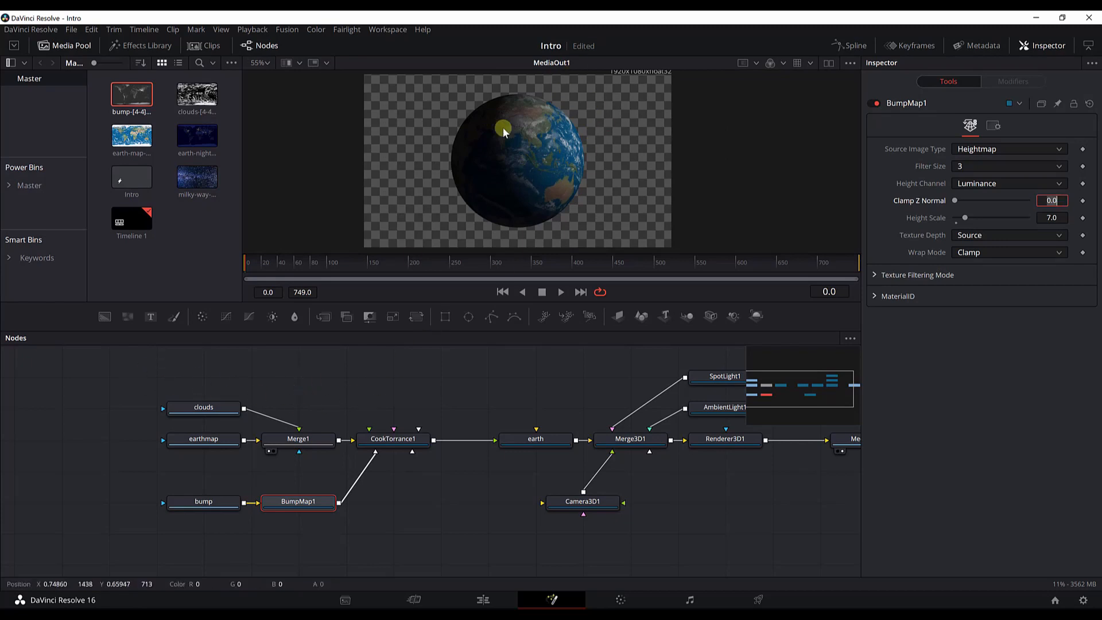
Step: Move the clouds, earthmap and Merge1 nodes together farther from CookTorrance1 to leave room between them
{"action": "left_click_drag", "start_coordinate": [112, 373], "coordinate": [347, 462]}
{"action": "left_click_drag", "start_coordinate": [294, 440], "coordinate": [199, 440]}
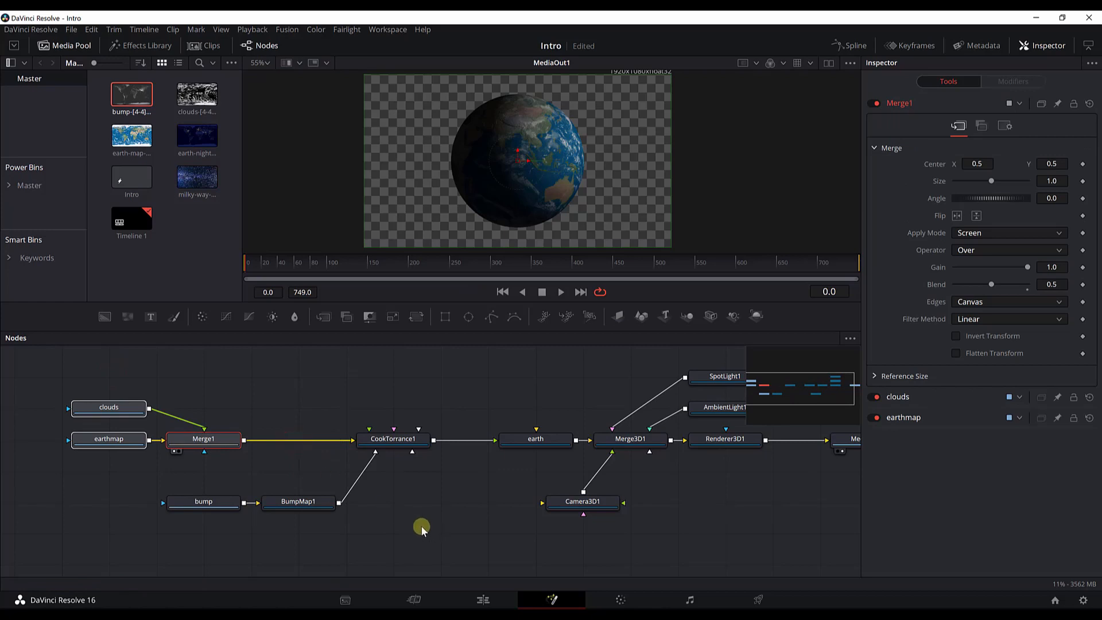
{"action": "left_click_drag", "start_coordinate": [421, 528], "coordinate": [523, 521]}
{"action": "left_click", "coordinate": [325, 434]}
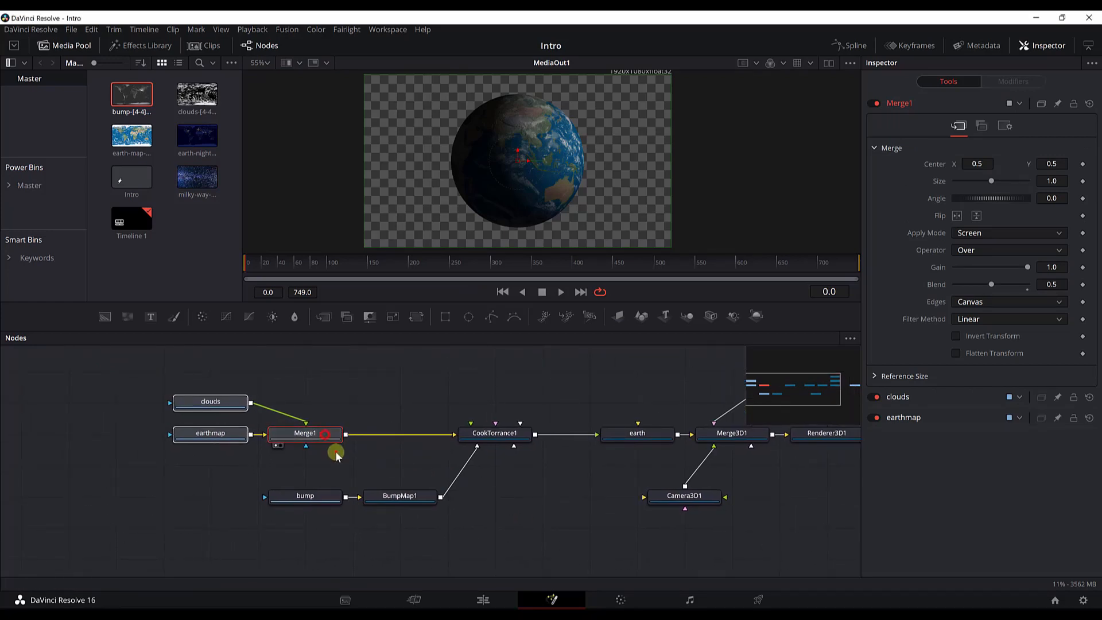
Step: Insert a Color Corrector node between Merge1 and CookTorrance1
{"action": "key", "text": "shift+space"}
{"action": "type", "text": "cook"}
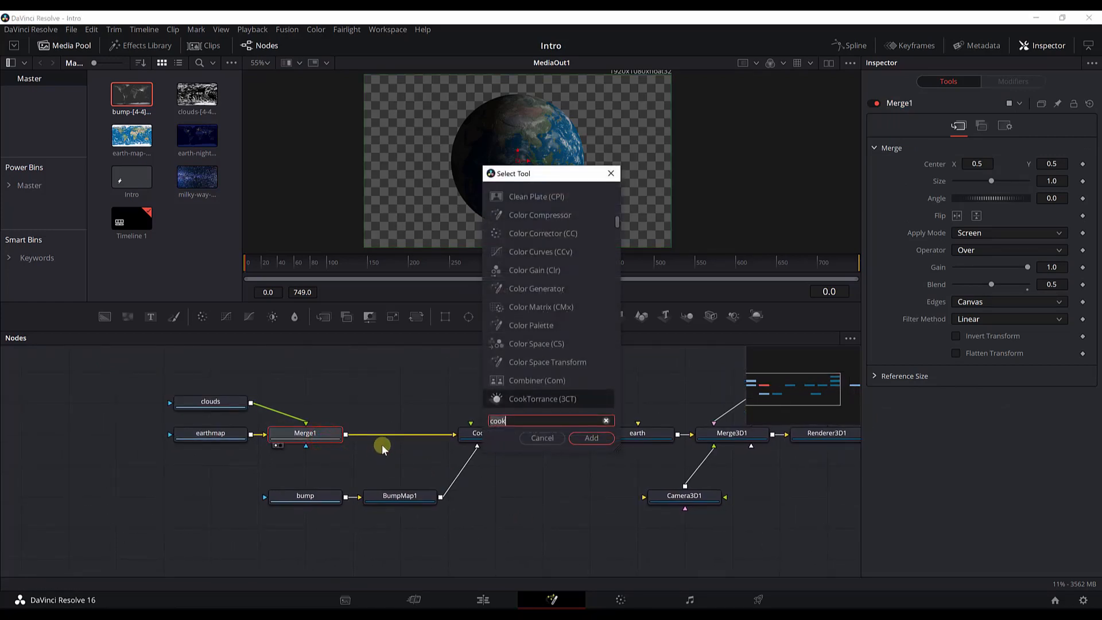
{"action": "key", "text": "BackSpace"}
{"action": "key", "text": "BackSpace"}
{"action": "type", "text": "lor"}
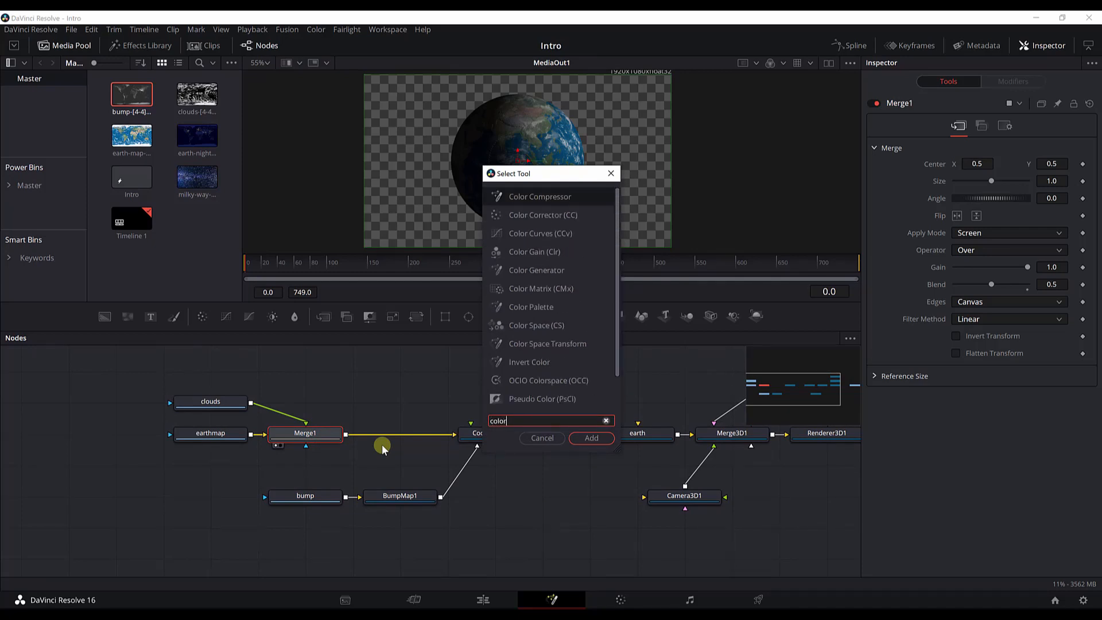
{"action": "key", "text": "Down"}
{"action": "key", "text": "Return"}
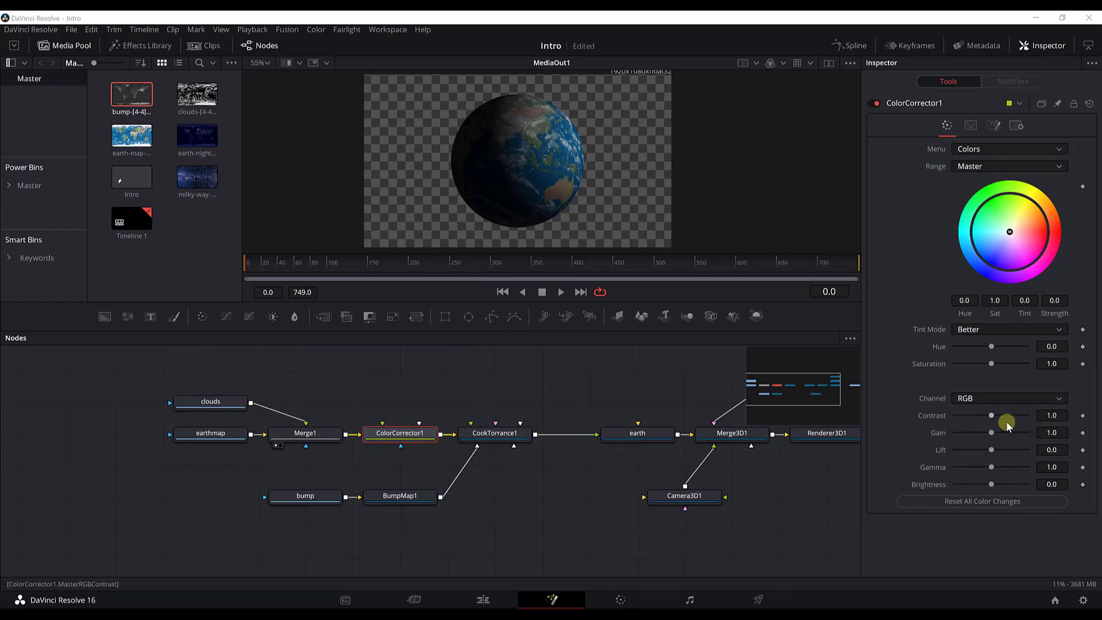
Step: Set ColorCorrector1's saturation to 0.45, contrast to 1.19, gain to 0.86 and brightness to 0.1
{"action": "left_click", "coordinate": [1053, 362]}
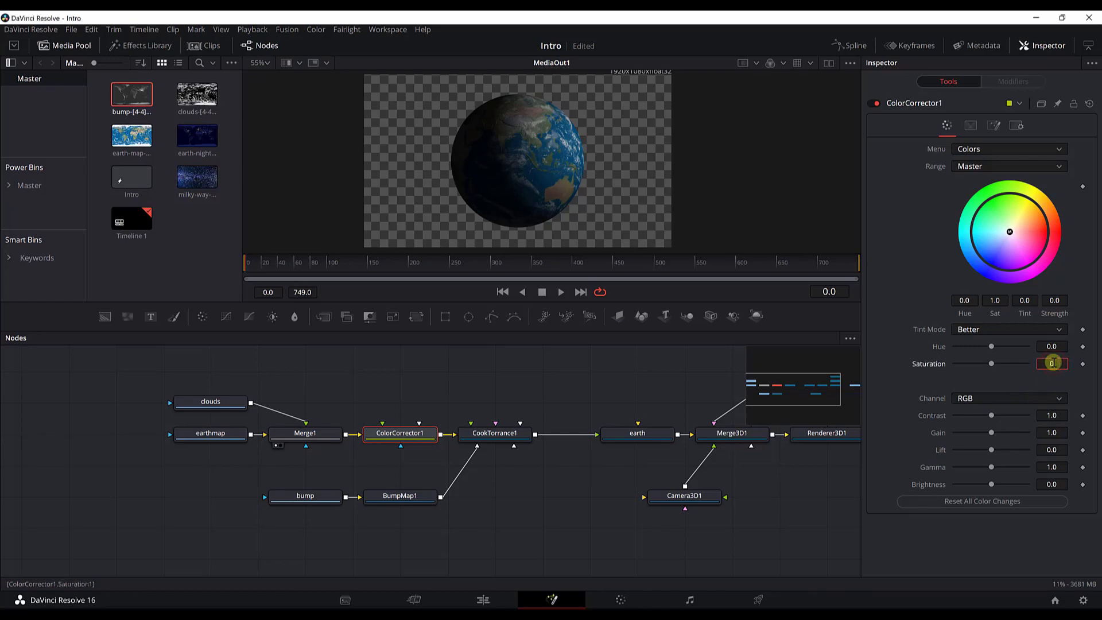
{"action": "type", "text": "0.45"}
{"action": "key", "text": "Tab"}
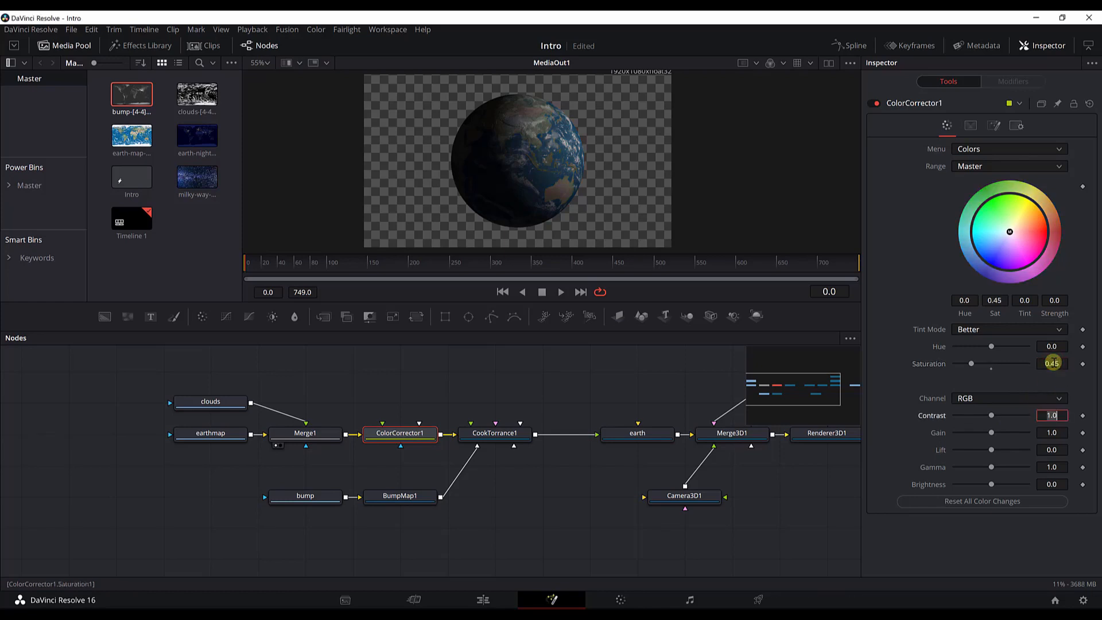
{"action": "type", "text": "1.19"}
{"action": "key", "text": "Tab"}
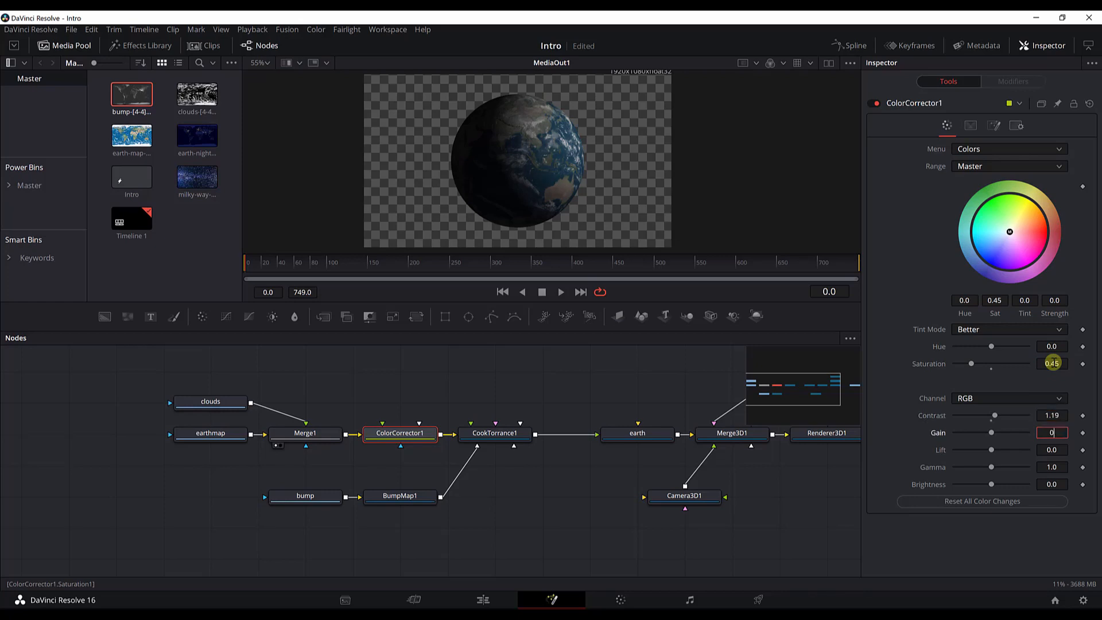
{"action": "key", "text": "Tab"}
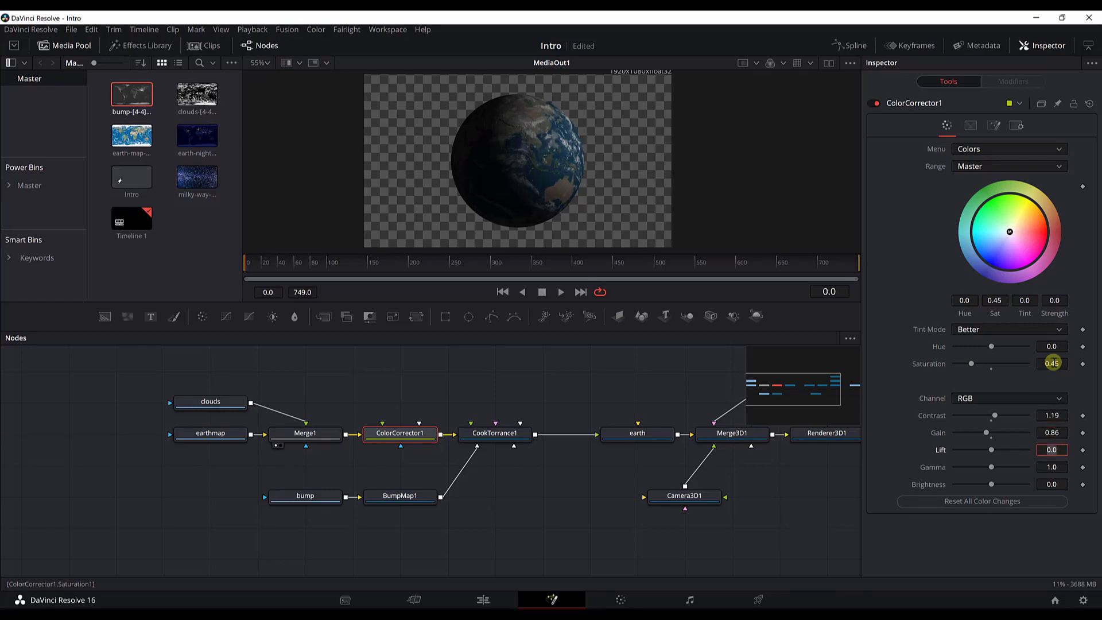
{"action": "key", "text": "Tab"}
{"action": "key", "text": "Tab"}
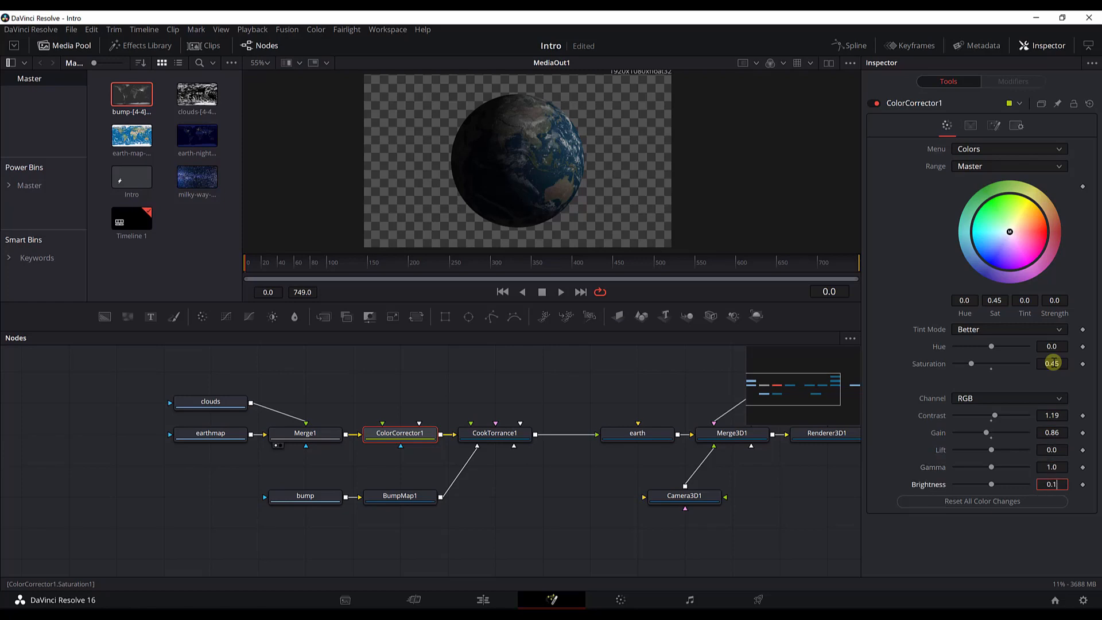
{"action": "type", "text": "0.1"}
{"action": "key", "text": "Tab"}
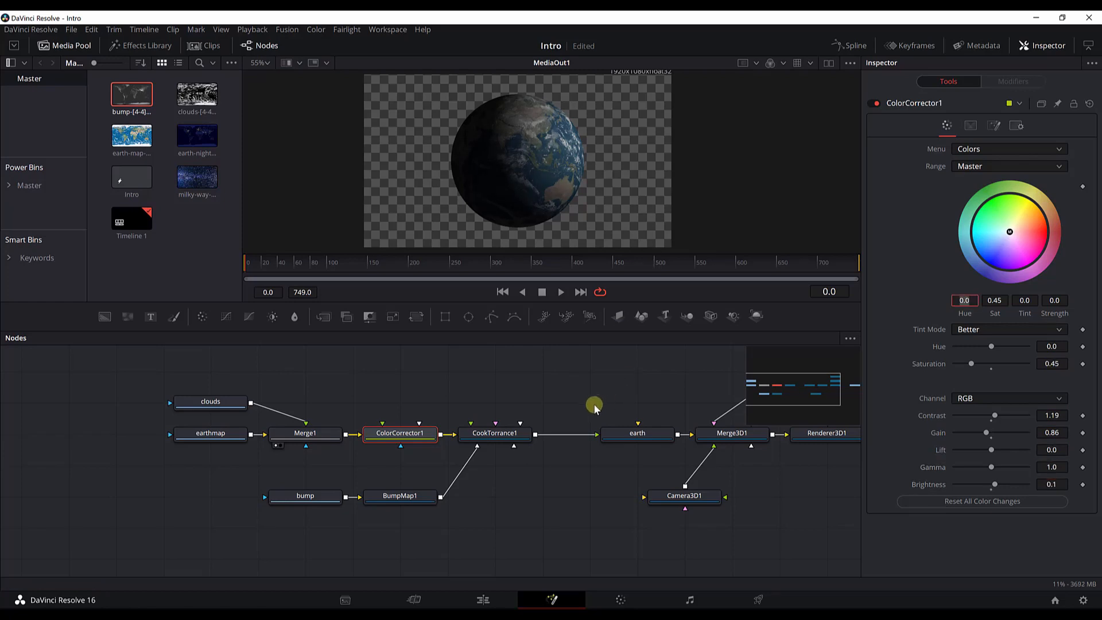
Step: Add the earth-night image to the node graph above the Merge1 chain and rename its node earthnight
{"action": "left_click", "coordinate": [163, 379]}
{"action": "left_click_drag", "start_coordinate": [162, 379], "coordinate": [425, 445]}
{"action": "left_click_drag", "start_coordinate": [521, 501], "coordinate": [474, 525]}
{"action": "left_click_drag", "start_coordinate": [196, 136], "coordinate": [350, 395]}
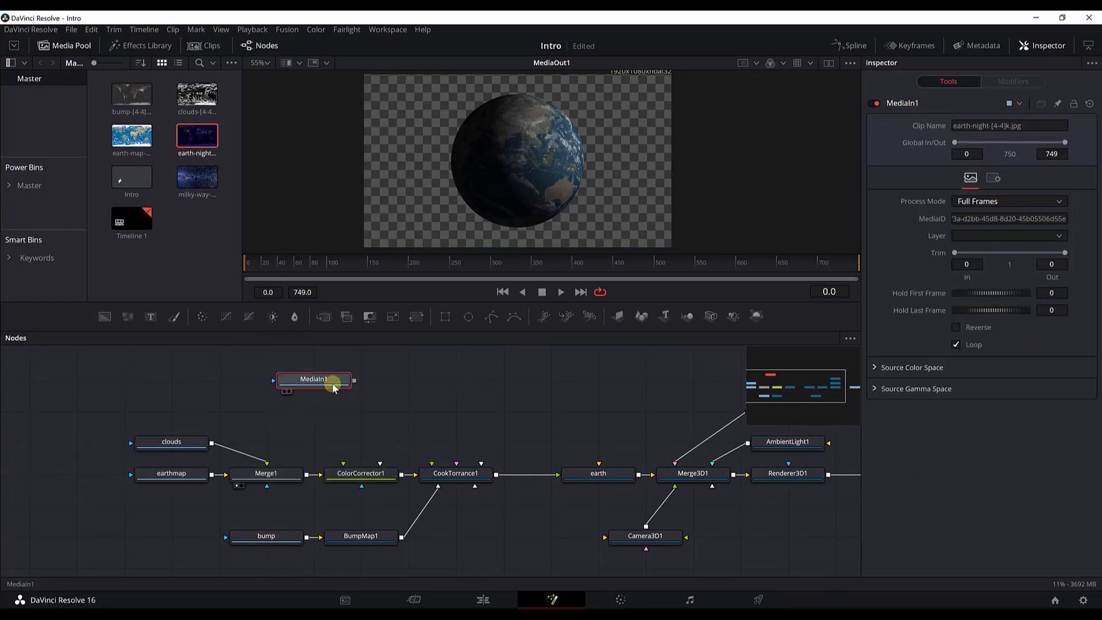
{"action": "key", "text": "F2"}
{"action": "type", "text": "earth"}
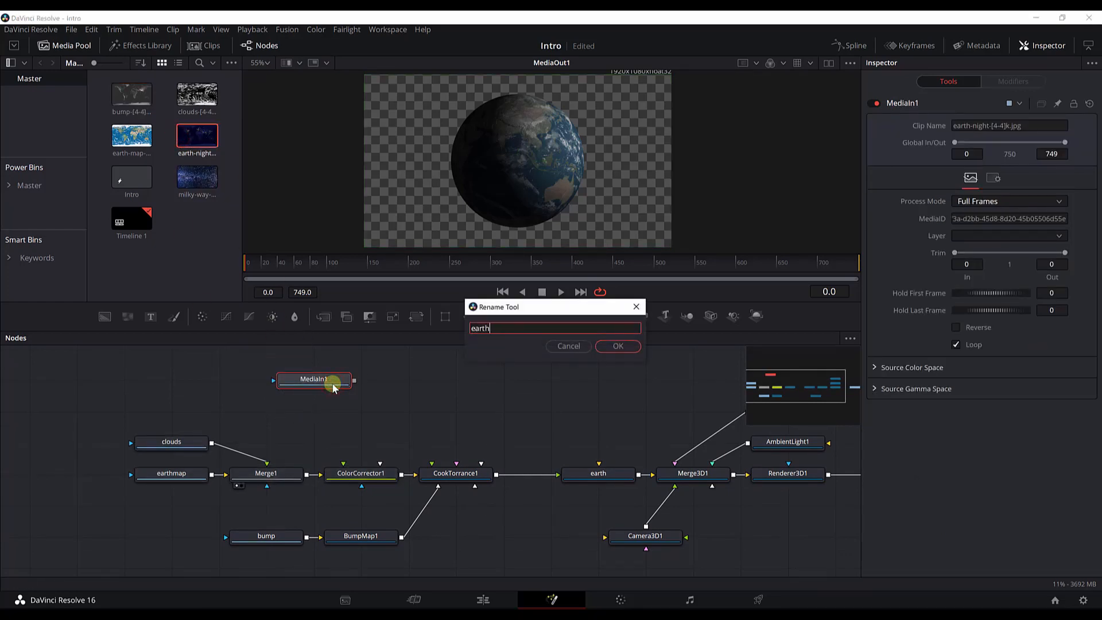
{"action": "type", "text": "night"}
{"action": "key", "text": "Return"}
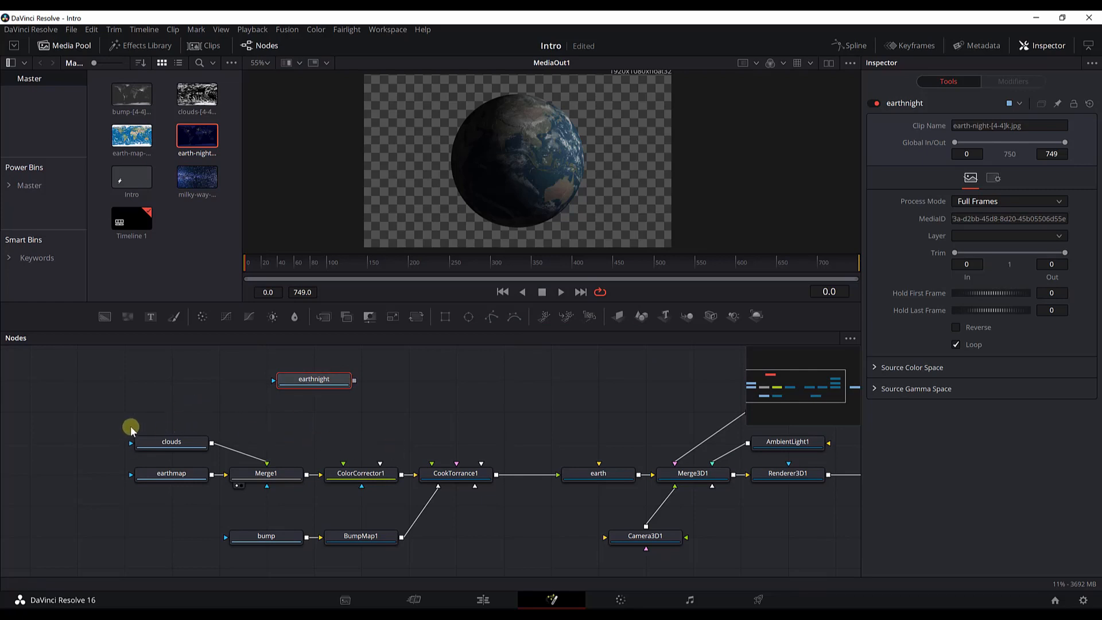
Step: Move the whole texture chain from clouds, earthmap and bump through CookTorrance1 farther away from the earth node
{"action": "scroll", "coordinate": [129, 427], "scroll_direction": "down", "scroll_amount": 1}
{"action": "left_click_drag", "start_coordinate": [115, 403], "coordinate": [476, 539]}
{"action": "left_click_drag", "start_coordinate": [124, 401], "coordinate": [487, 536]}
{"action": "left_click_drag", "start_coordinate": [468, 463], "coordinate": [332, 457]}
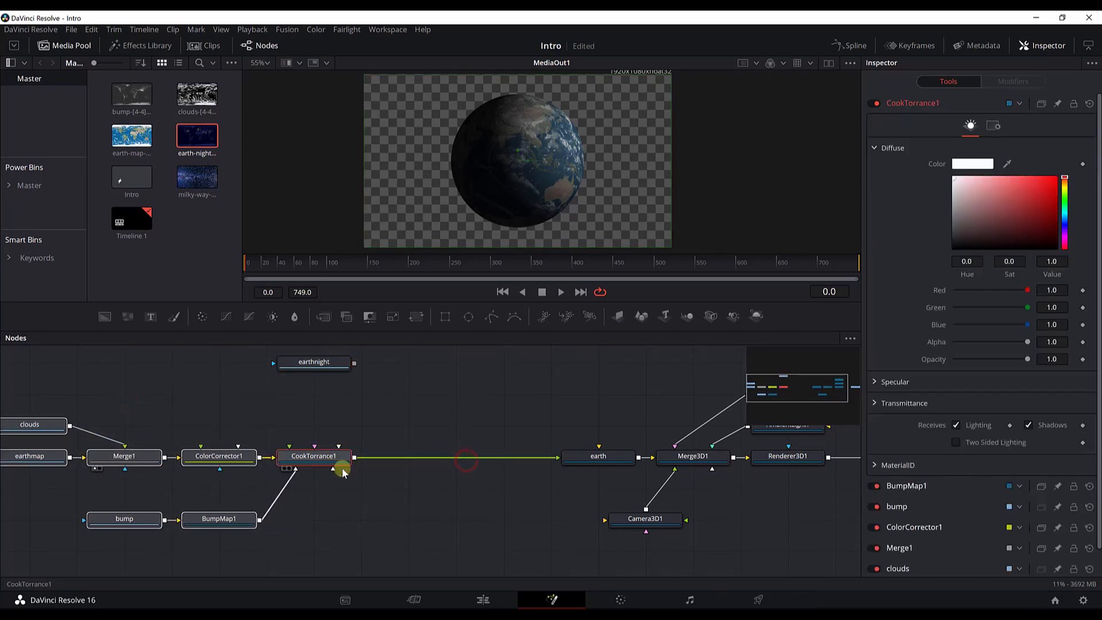
{"action": "left_click_drag", "start_coordinate": [394, 514], "coordinate": [444, 516]}
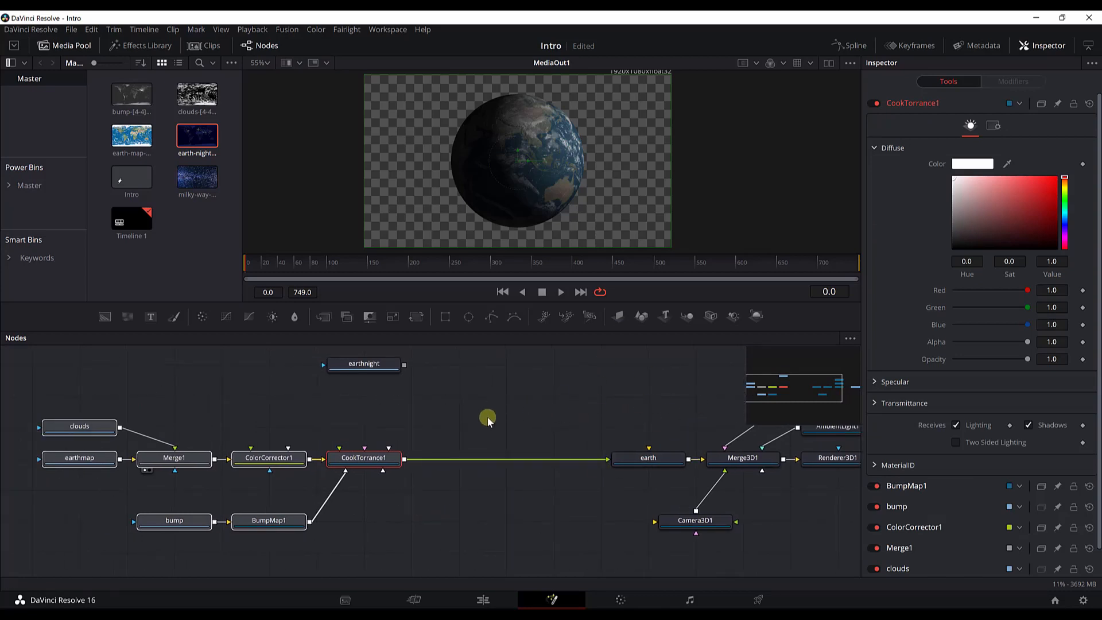
Step: Insert a Material Merge node between CookTorrance1 and earth, and connect earthnight's output to its free material input
{"action": "left_click", "coordinate": [396, 494]}
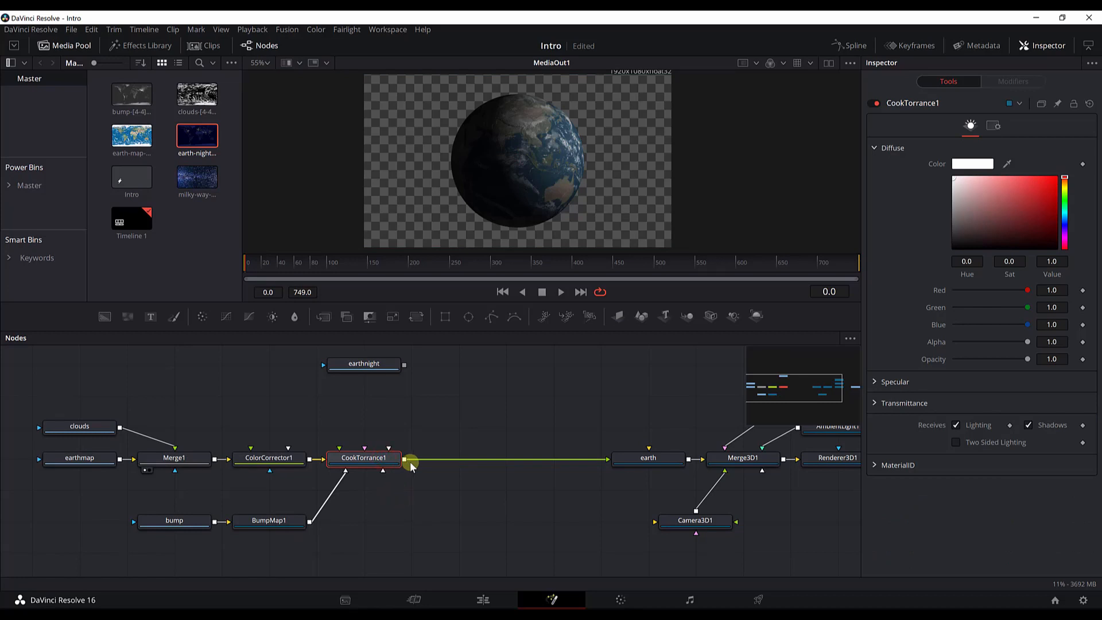
{"action": "key", "text": "shift+space"}
{"action": "type", "text": "color"}
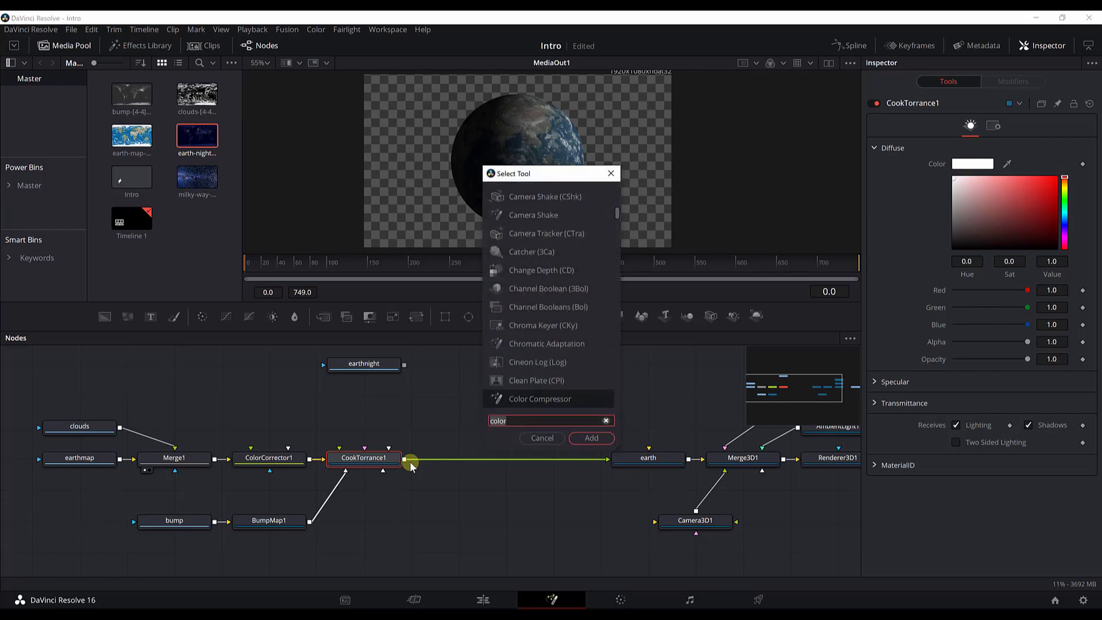
{"action": "type", "text": "material"}
{"action": "key", "text": "Return"}
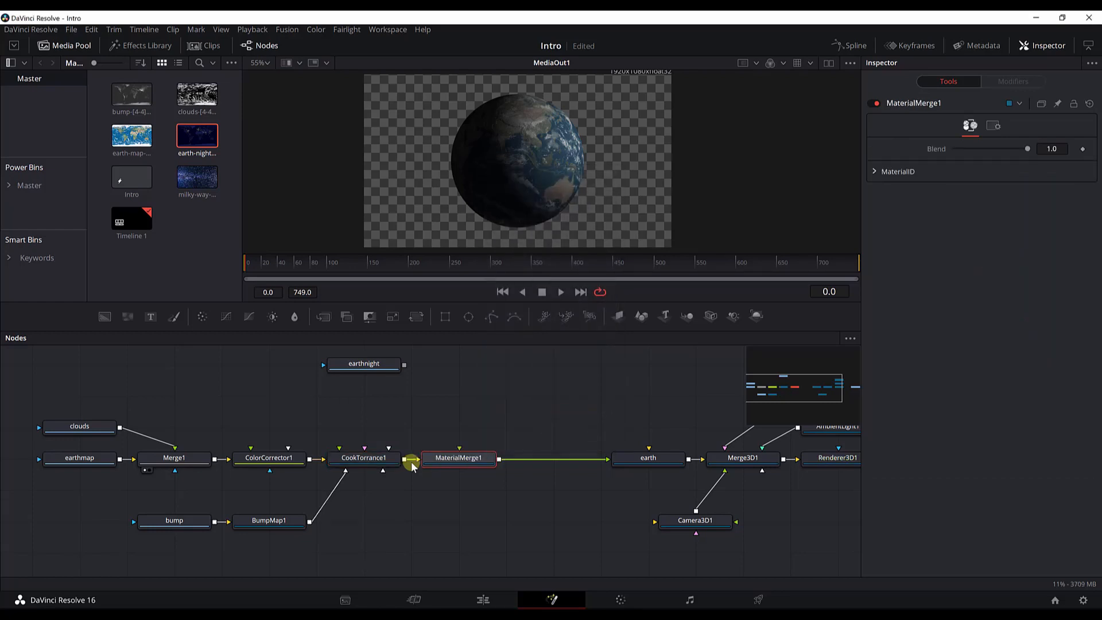
{"action": "left_click_drag", "start_coordinate": [467, 459], "coordinate": [514, 458]}
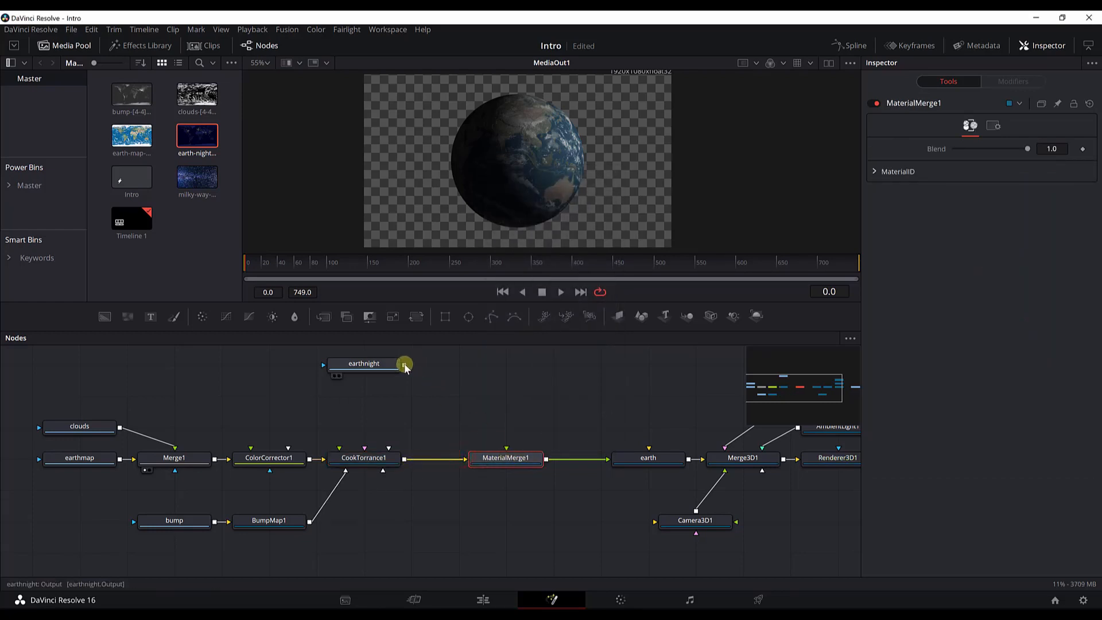
{"action": "left_click_drag", "start_coordinate": [405, 365], "coordinate": [507, 450]}
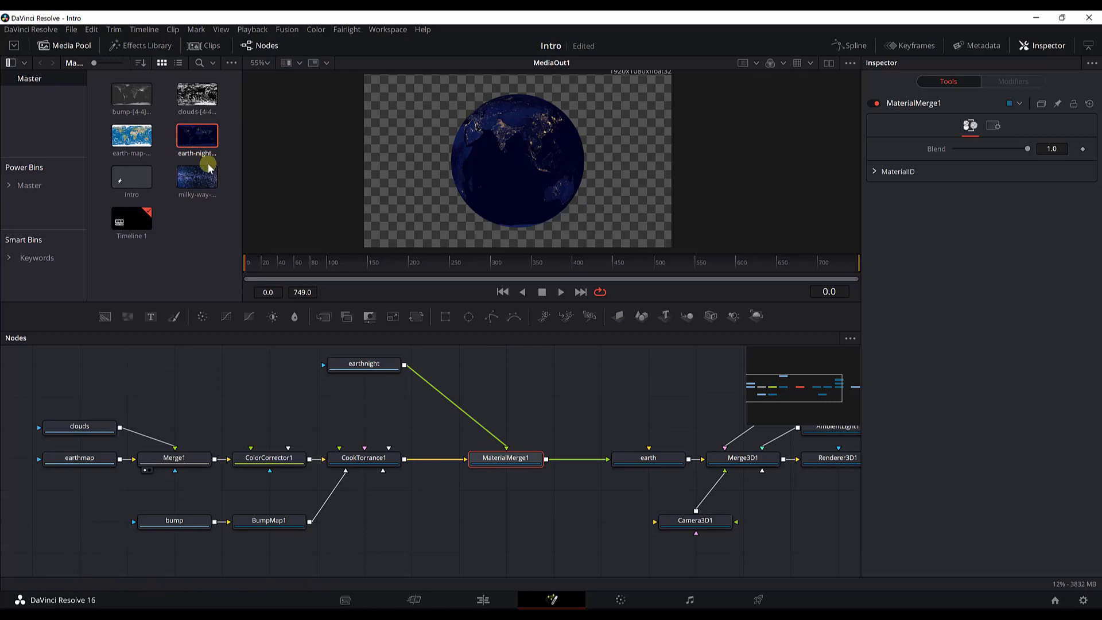
Step: Examine the city lights on the night-textured earth up close in the MediaOut1 viewer
{"action": "scroll", "coordinate": [554, 137], "scroll_direction": "up", "scroll_amount": 2}
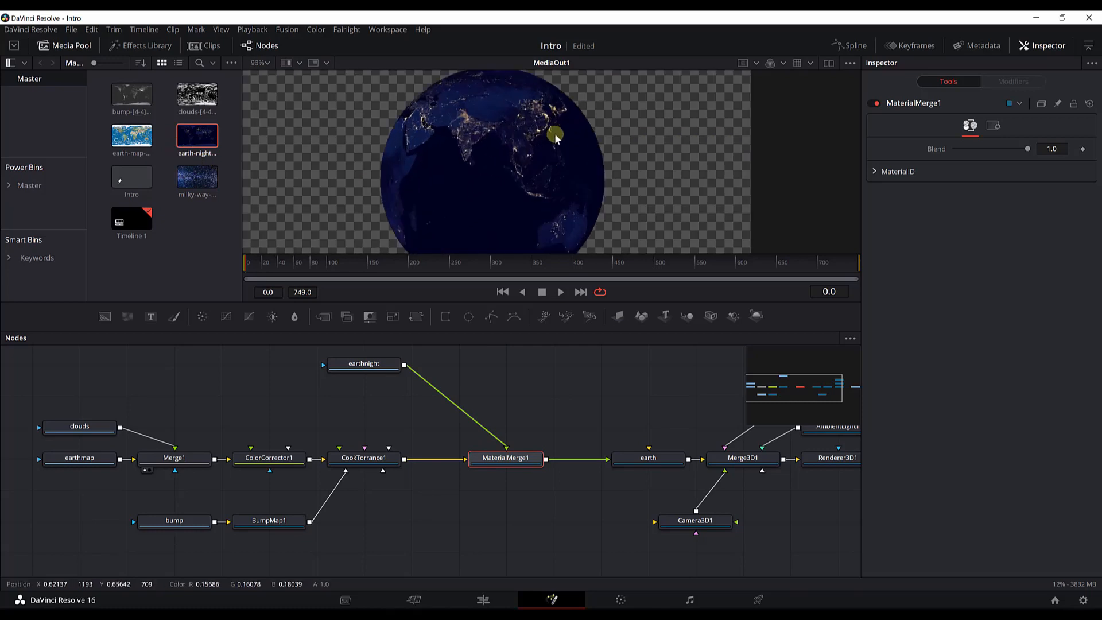
{"action": "scroll", "coordinate": [373, 158], "scroll_direction": "up", "scroll_amount": 2}
{"action": "scroll", "coordinate": [563, 231], "scroll_direction": "up", "scroll_amount": 2}
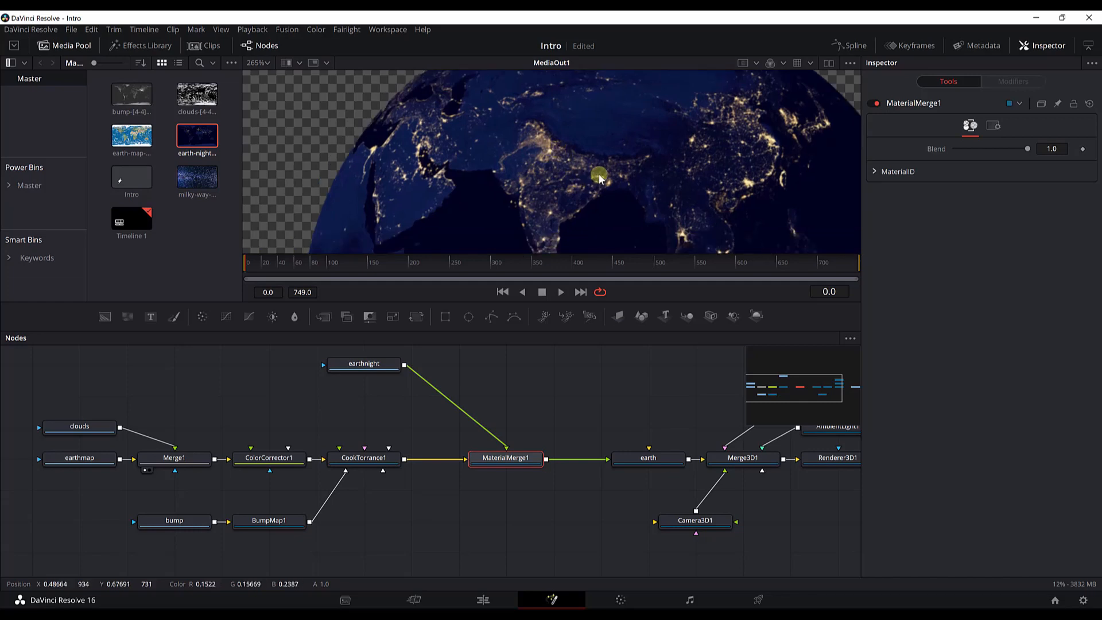
{"action": "left_click_drag", "start_coordinate": [599, 178], "coordinate": [669, 171]}
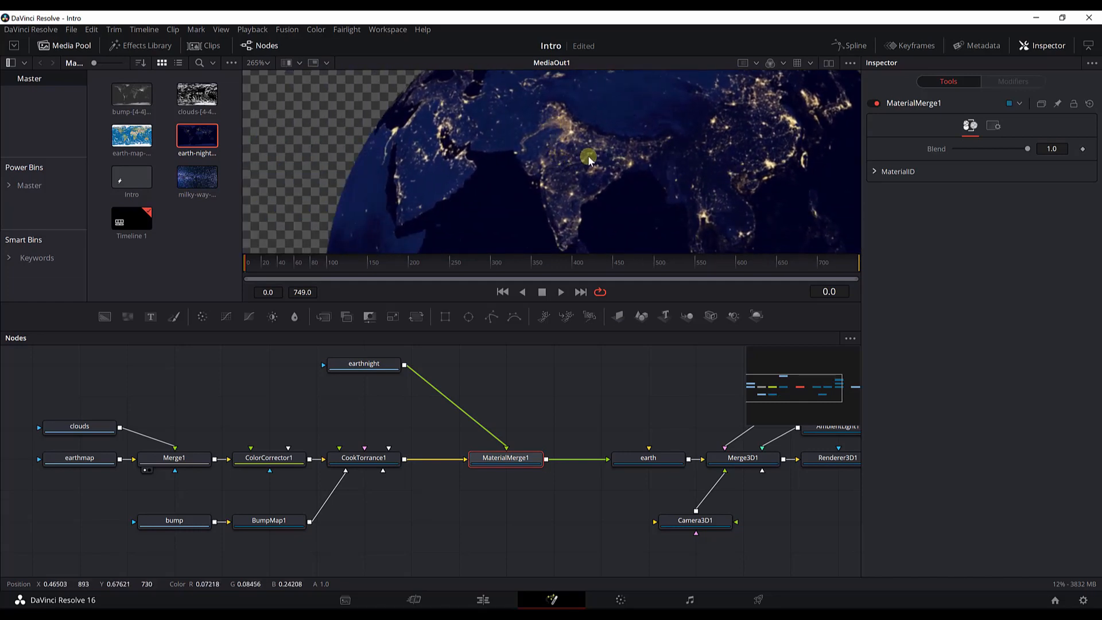
{"action": "scroll", "coordinate": [588, 159], "scroll_direction": "down", "scroll_amount": 2}
{"action": "left_click_drag", "start_coordinate": [657, 177], "coordinate": [555, 179]}
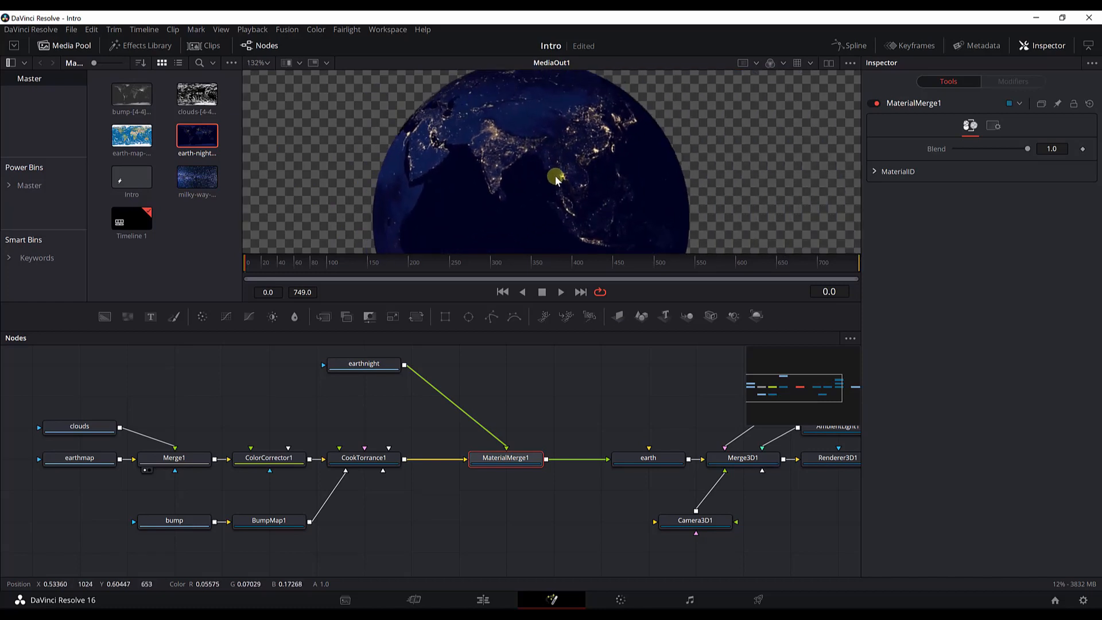
{"action": "scroll", "coordinate": [556, 178], "scroll_direction": "down", "scroll_amount": 3}
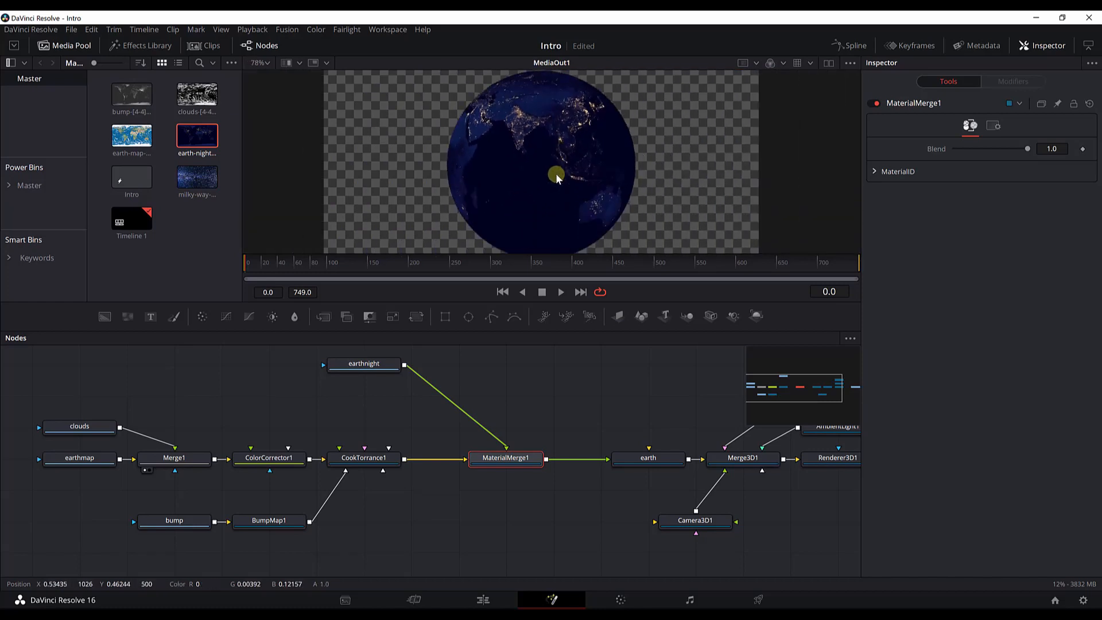
{"action": "scroll", "coordinate": [556, 174], "scroll_direction": "down", "scroll_amount": 1}
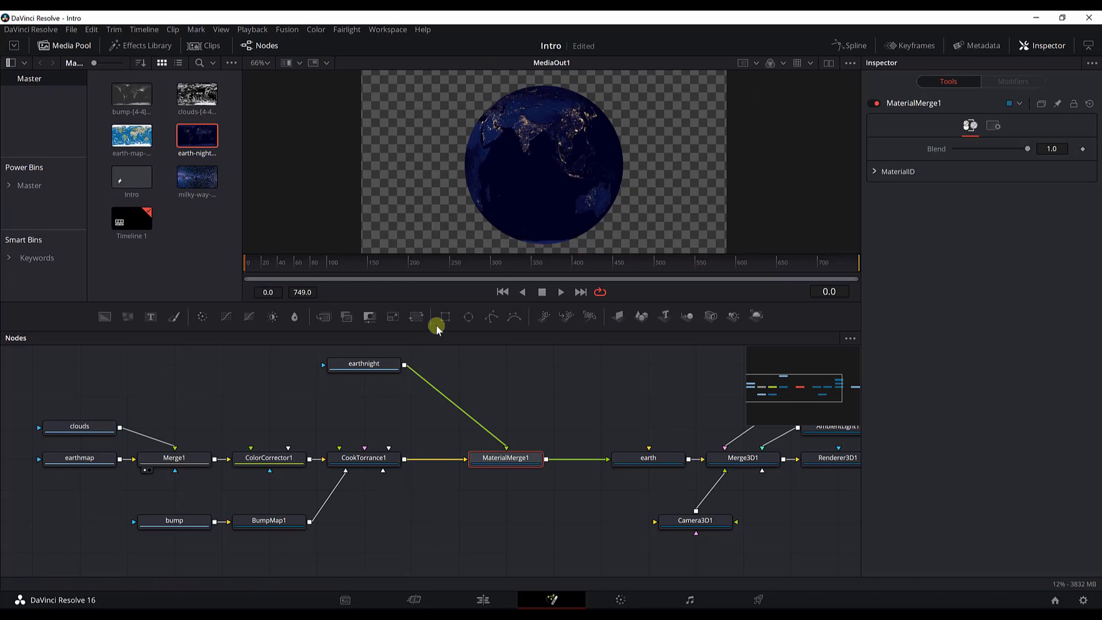
Step: Insert a Color Gain node between earthnight and MaterialMerge1 and set its alpha gain to 0.0
{"action": "left_click", "coordinate": [360, 368]}
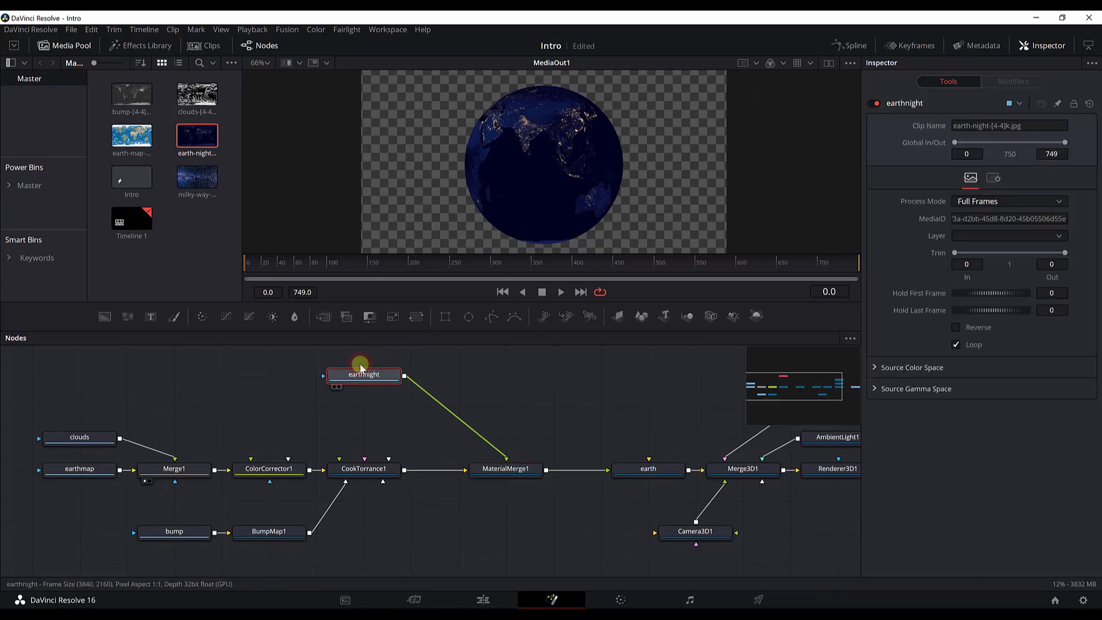
{"action": "key", "text": "shift+space"}
{"action": "type", "text": "col"}
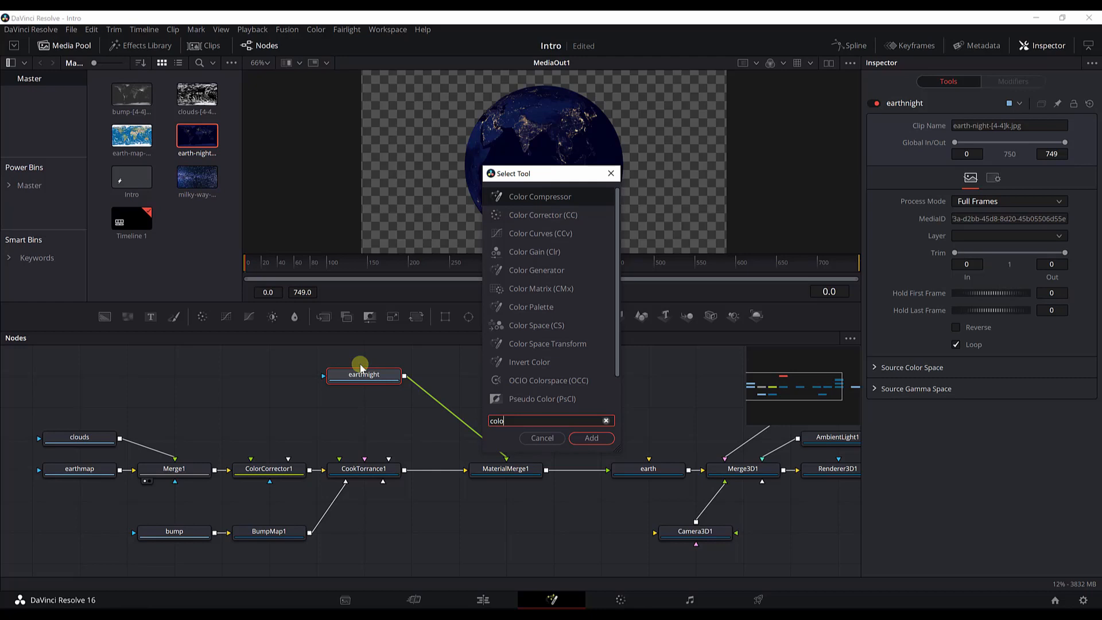
{"action": "type", "text": "o"}
{"action": "key", "text": "Down"}
{"action": "key", "text": "Down"}
{"action": "key", "text": "Return"}
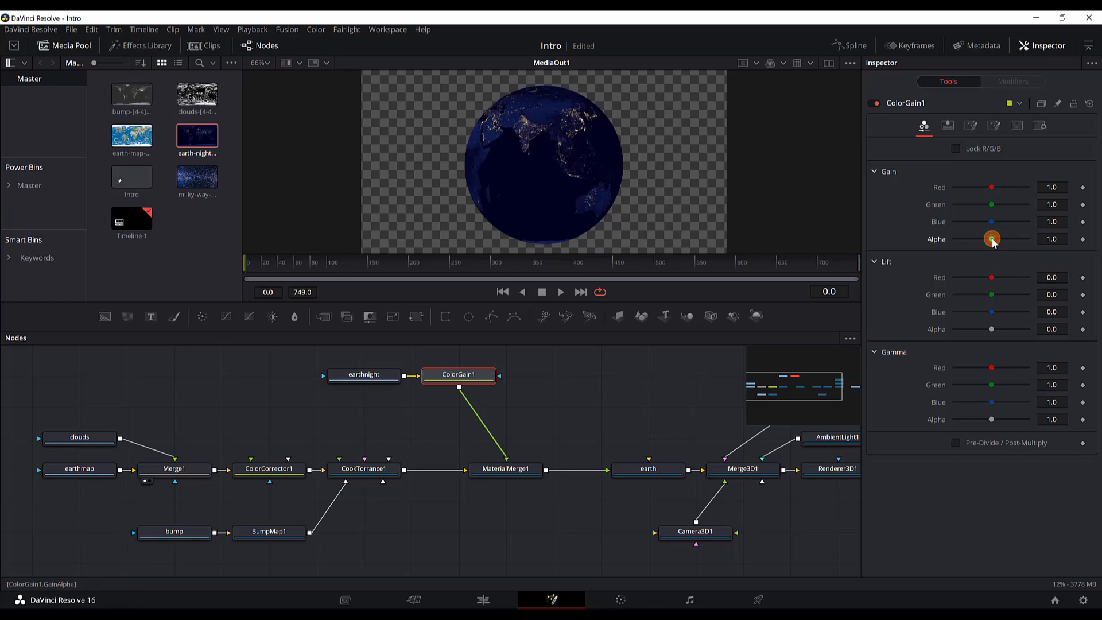
{"action": "left_click_drag", "start_coordinate": [990, 239], "coordinate": [900, 238]}
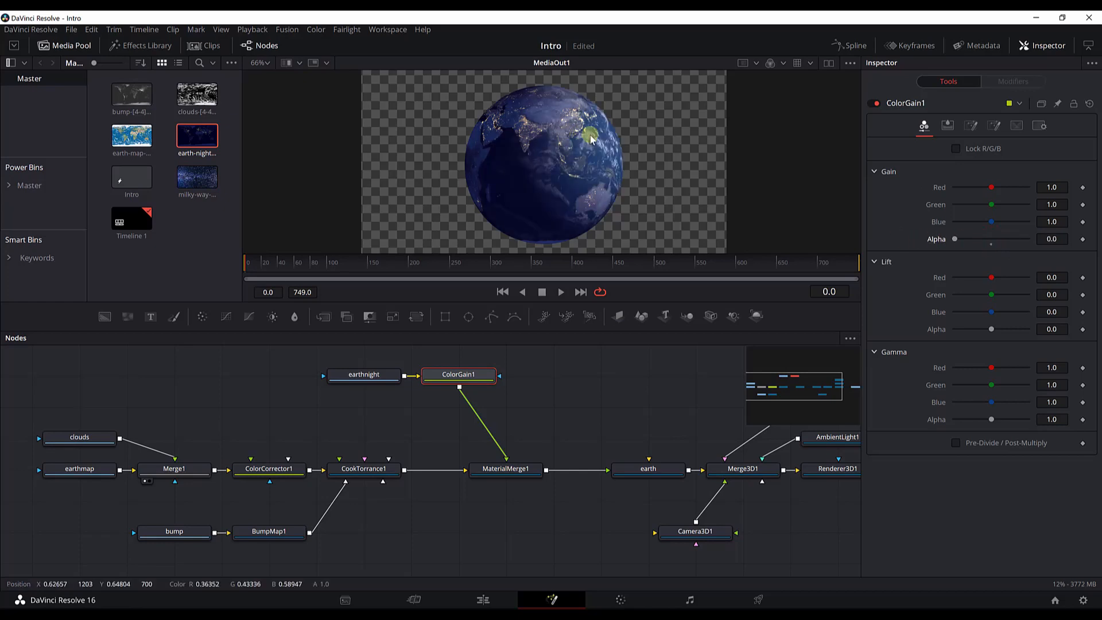
Step: Check the blended day and night textures up close, and set MaterialMerge1's blend to 0.8454
{"action": "scroll", "coordinate": [591, 138], "scroll_direction": "up", "scroll_amount": 3}
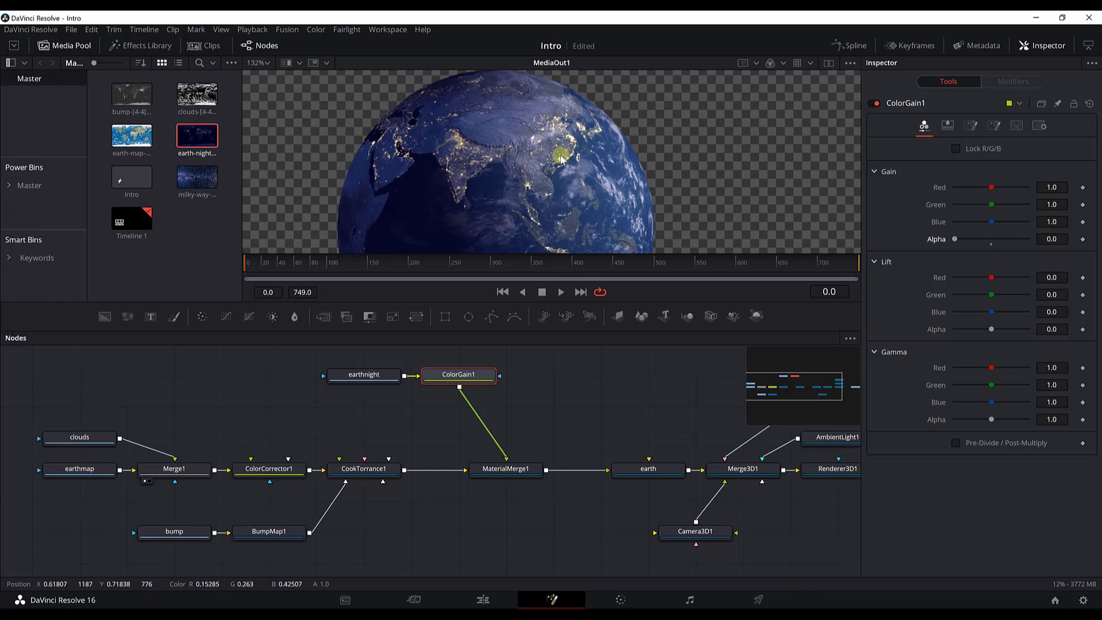
{"action": "scroll", "coordinate": [559, 156], "scroll_direction": "down", "scroll_amount": 4}
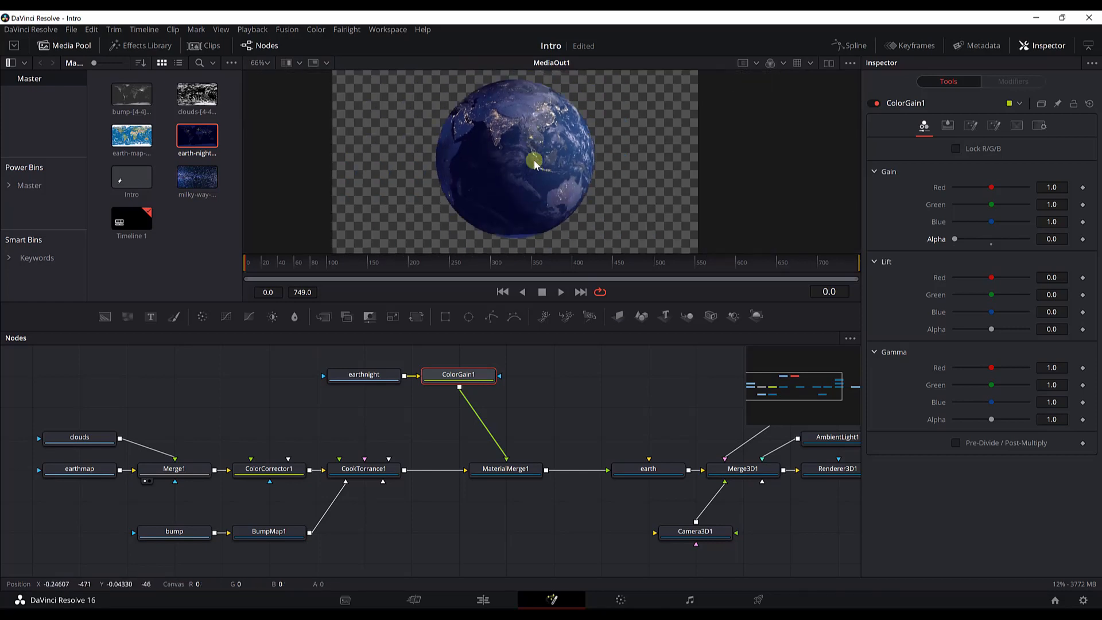
{"action": "scroll", "coordinate": [533, 163], "scroll_direction": "up", "scroll_amount": 3}
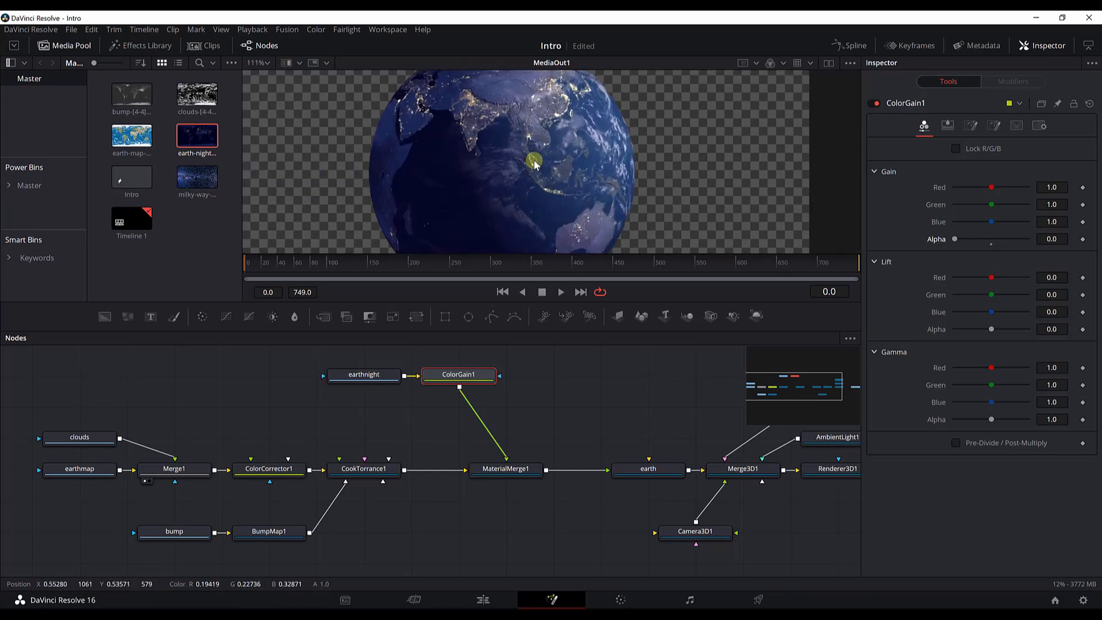
{"action": "scroll", "coordinate": [534, 164], "scroll_direction": "down", "scroll_amount": 3}
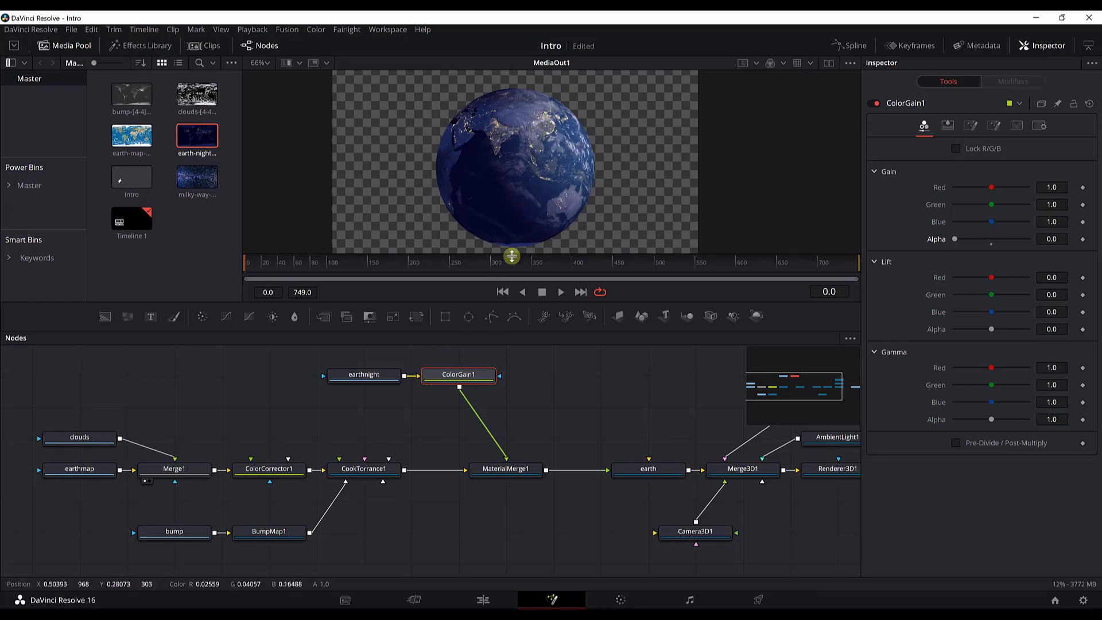
{"action": "left_click", "coordinate": [525, 470]}
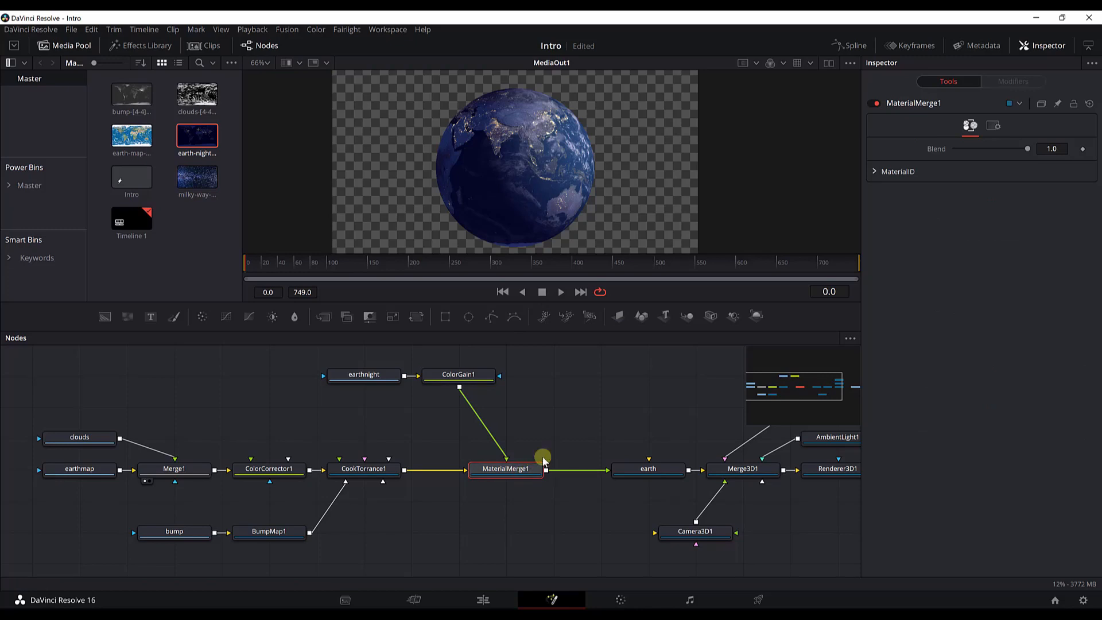
{"action": "double_click", "coordinate": [1053, 150]}
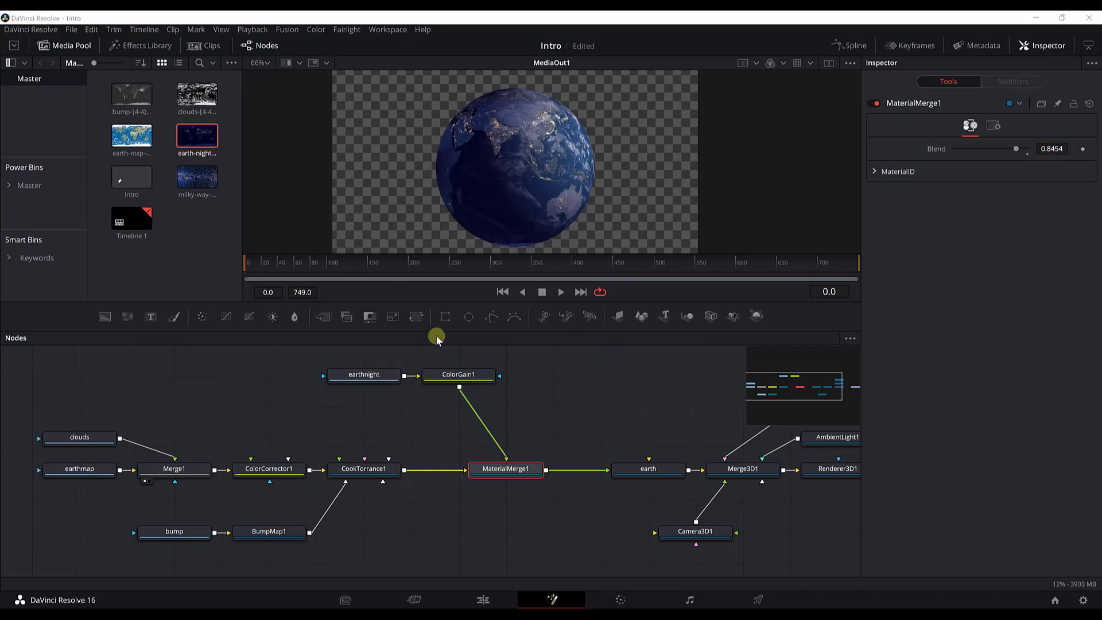
Step: Move MediaOut1 farther away from Renderer3D1 to make room for more nodes between them
{"action": "left_click_drag", "start_coordinate": [581, 526], "coordinate": [193, 504]}
{"action": "left_click_drag", "start_coordinate": [601, 450], "coordinate": [816, 451]}
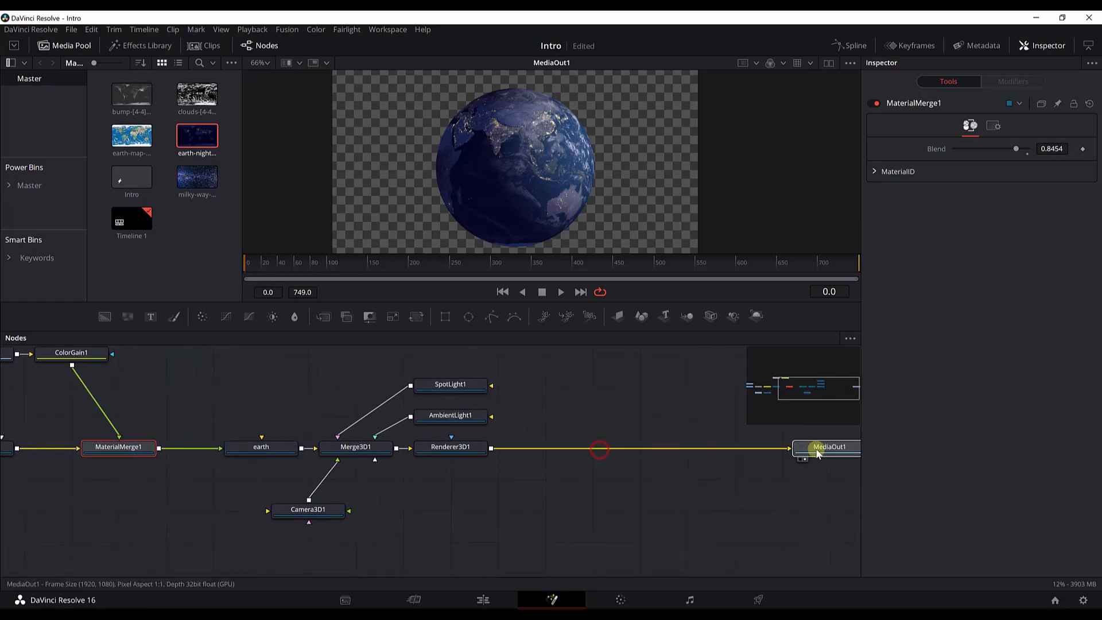
{"action": "left_click_drag", "start_coordinate": [607, 479], "coordinate": [444, 487]}
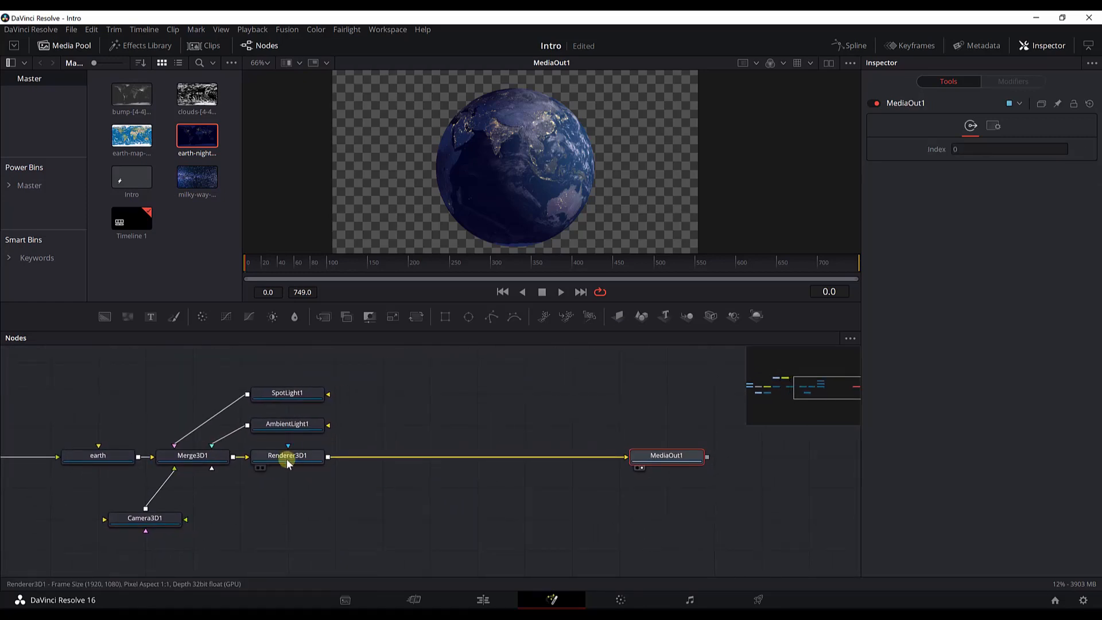
Step: Insert a Light Rays node between Renderer3D1 and MediaOut1
{"action": "left_click", "coordinate": [287, 458]}
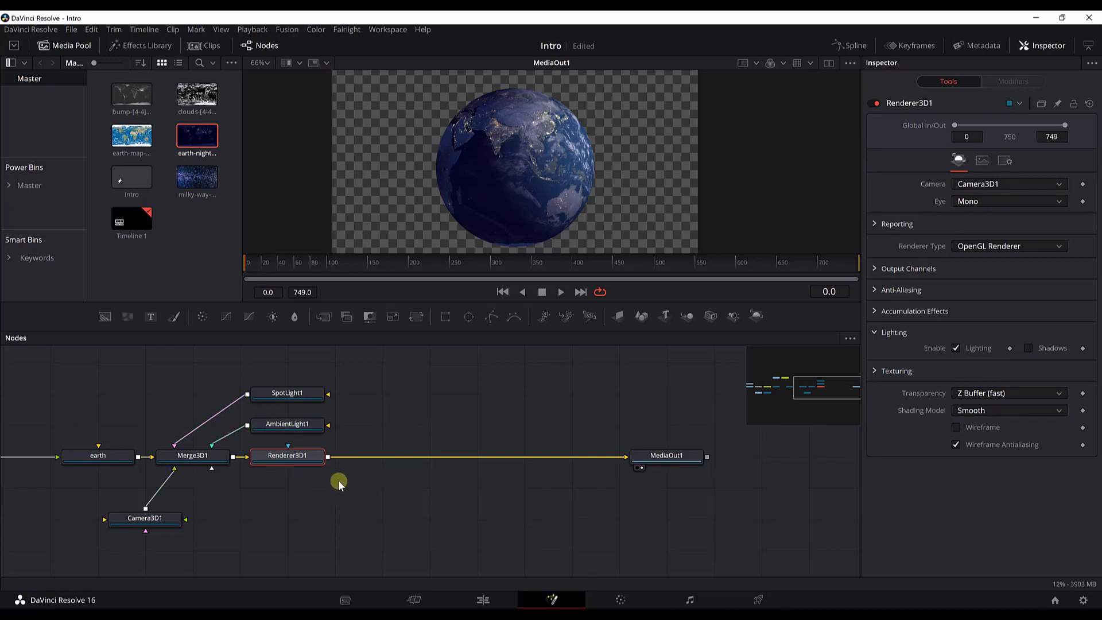
{"action": "key", "text": "shift+space"}
{"action": "type", "text": "colo"}
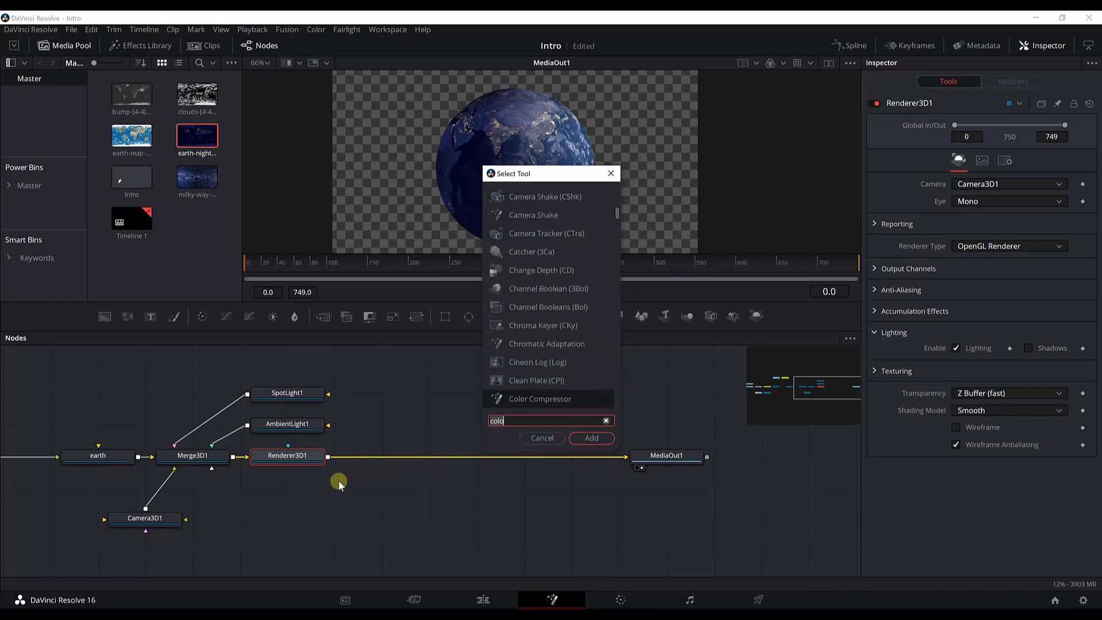
{"action": "key", "text": "BackSpace"}
{"action": "key", "text": "BackSpace"}
{"action": "key", "text": "BackSpace"}
{"action": "key", "text": "BackSpace"}
{"action": "type", "text": "ray"}
{"action": "key", "text": "Up"}
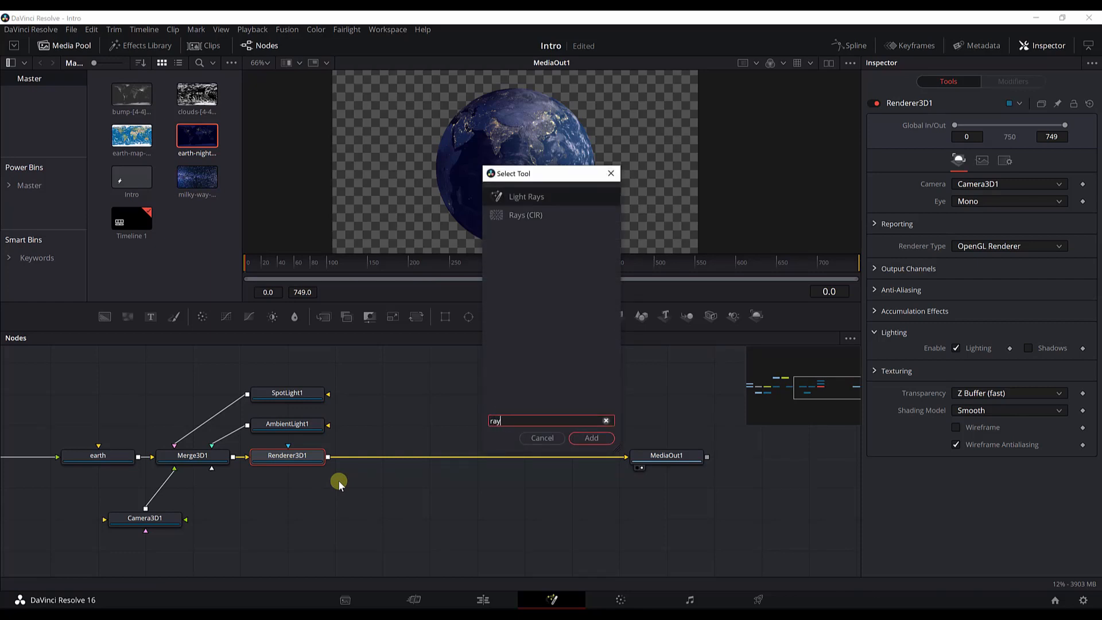
{"action": "key", "text": "Return"}
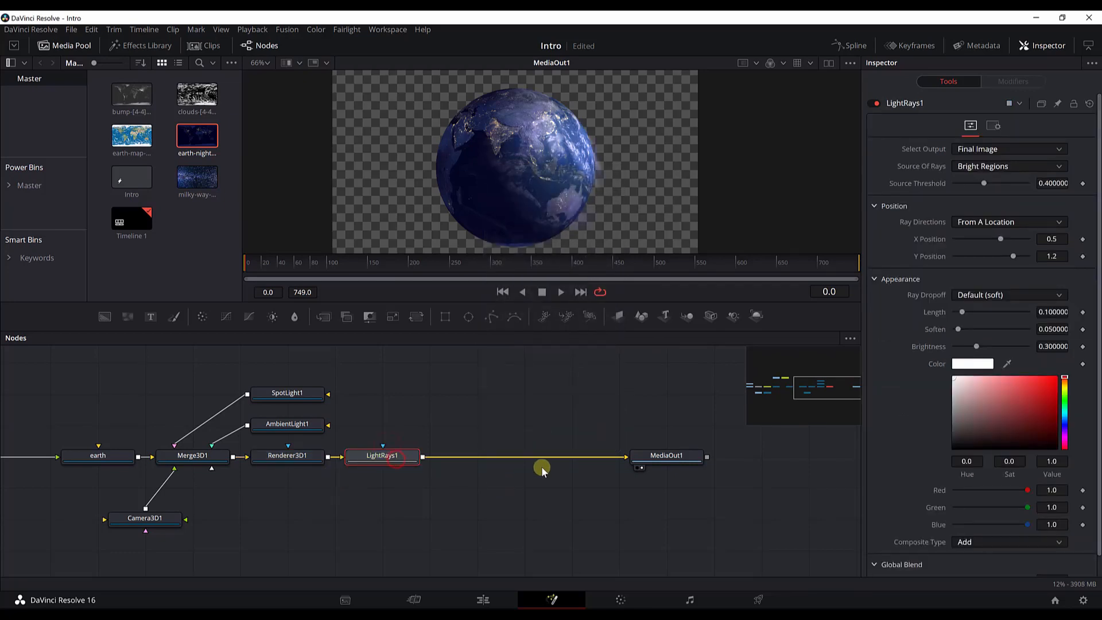
Step: Insert a Glow (Glo) node between LightRays1 and MediaOut1
{"action": "key", "text": "shift+space"}
{"action": "type", "text": "glow"}
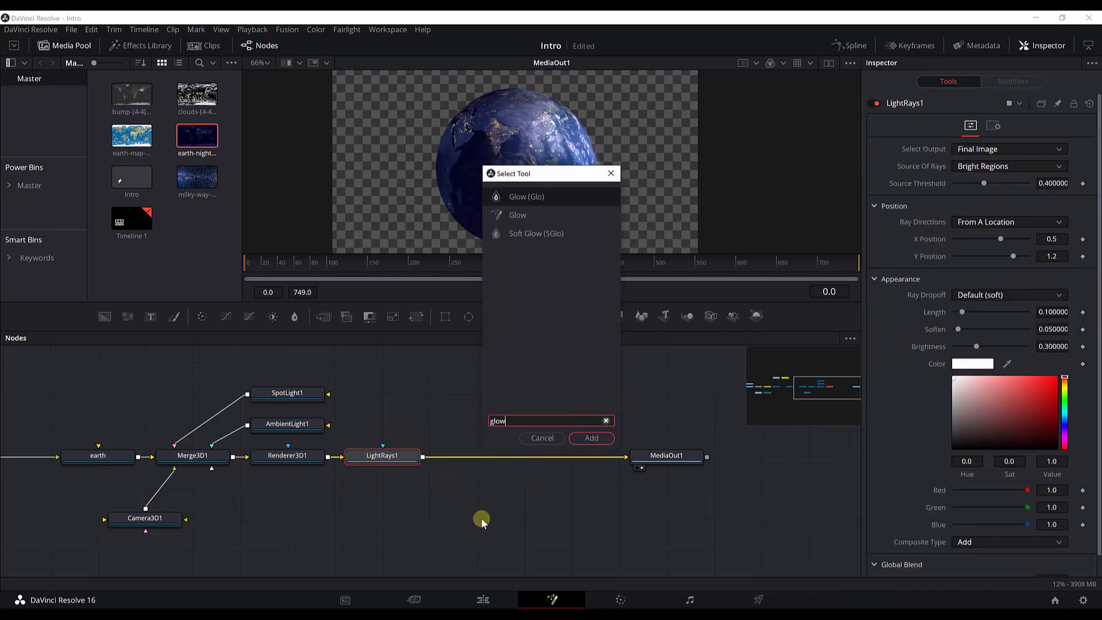
{"action": "key", "text": "Return"}
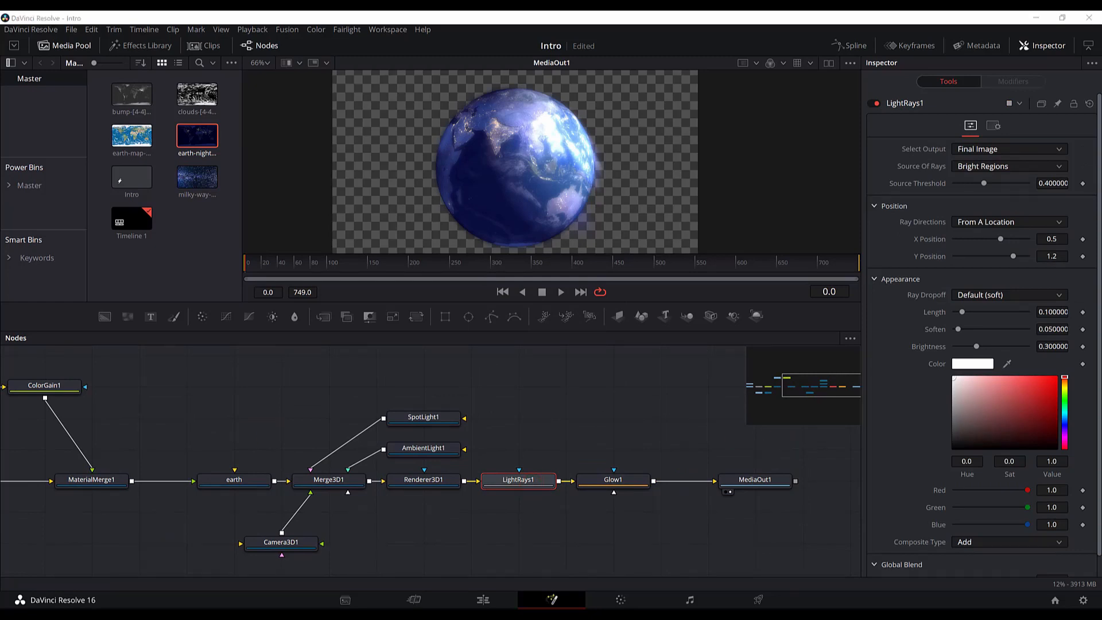
Step: Set LightRays1's source threshold to 0.0, leaving its output as the final image
{"action": "left_click", "coordinate": [974, 149]}
{"action": "left_click", "coordinate": [974, 148]}
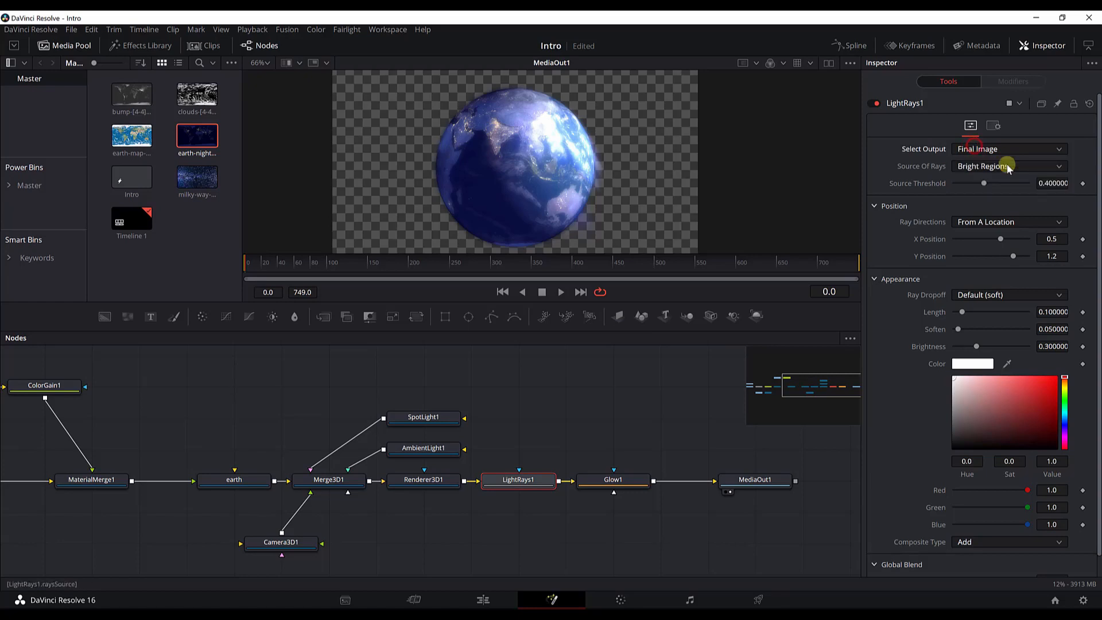
{"action": "left_click", "coordinate": [1060, 184]}
{"action": "type", "text": "0"}
{"action": "key", "text": "Tab"}
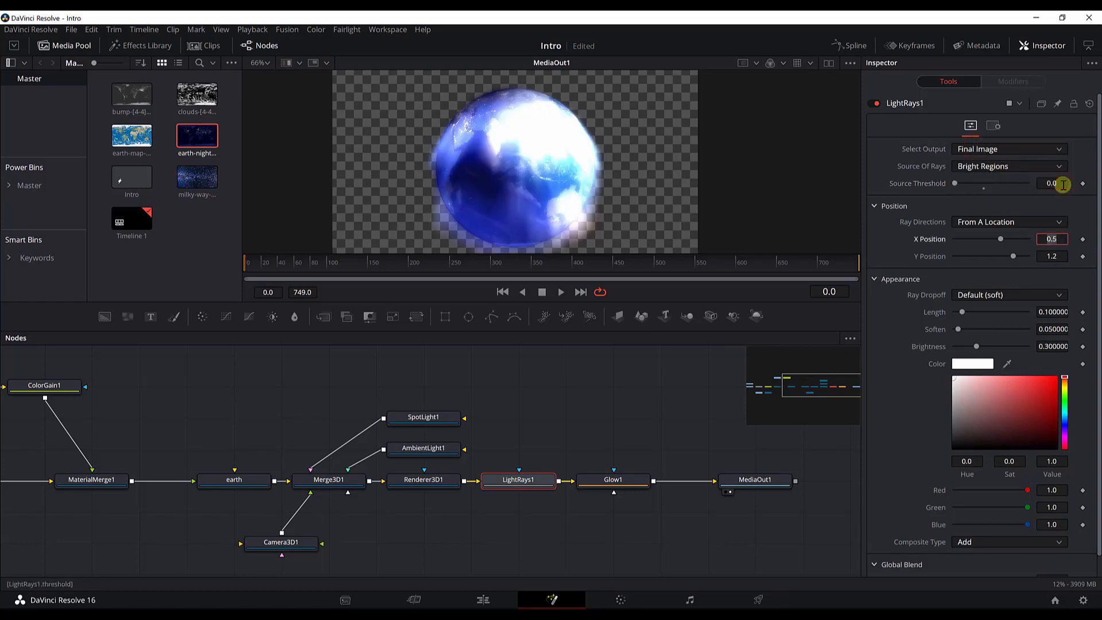
Step: Set LightRays1's ray directions to At An Angle with an angle of -180.0
{"action": "left_click", "coordinate": [1006, 221]}
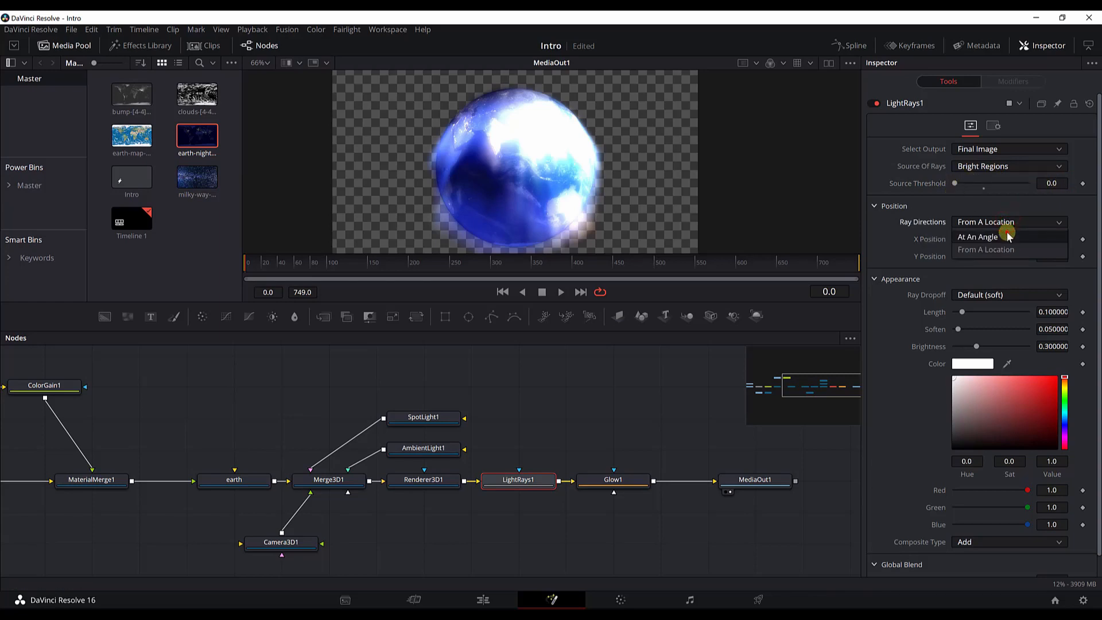
{"action": "left_click", "coordinate": [978, 236]}
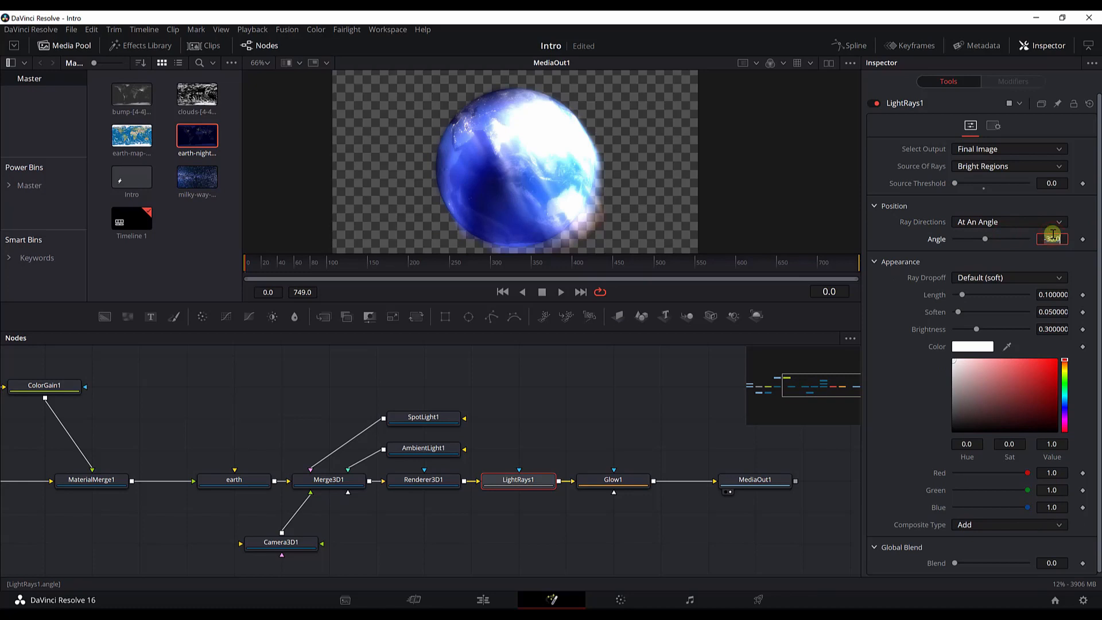
{"action": "key", "text": "BackSpace"}
{"action": "key", "text": "Return"}
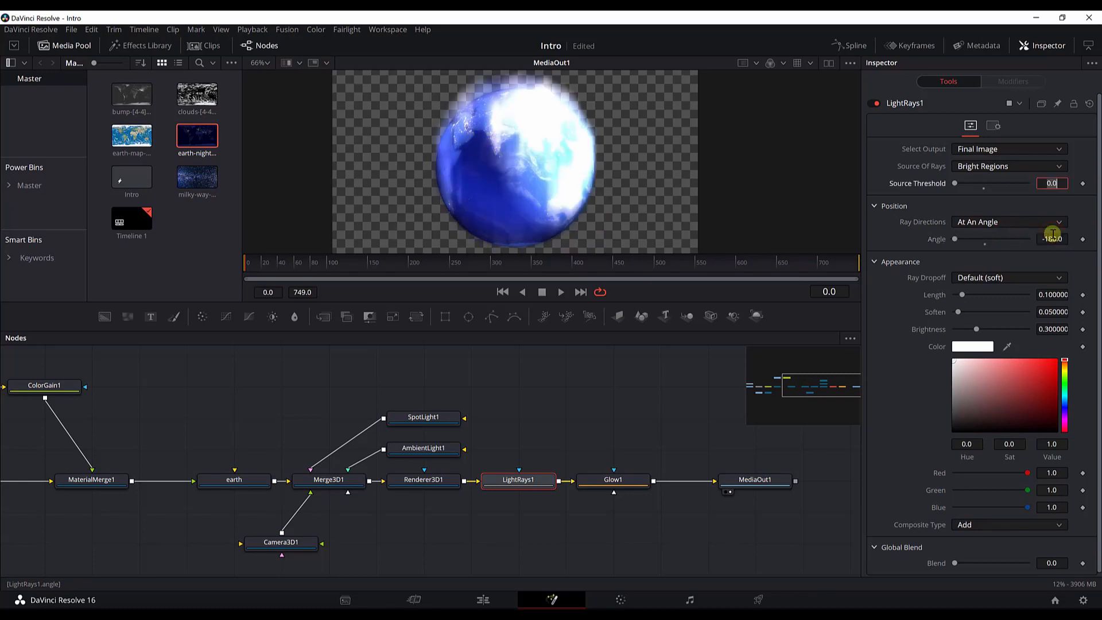
Step: Set LightRays1's ray dropoff to Keep Shape Of Source, with length 0.031, soften 0.087 and brightness 0.236
{"action": "left_click", "coordinate": [1012, 279]}
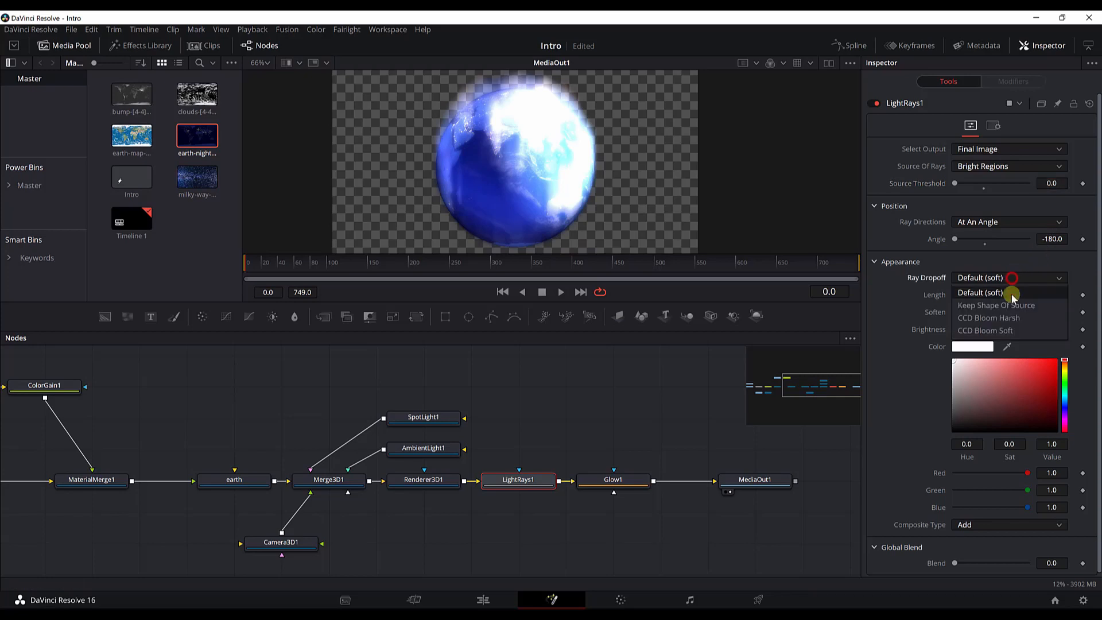
{"action": "left_click", "coordinate": [1012, 306]}
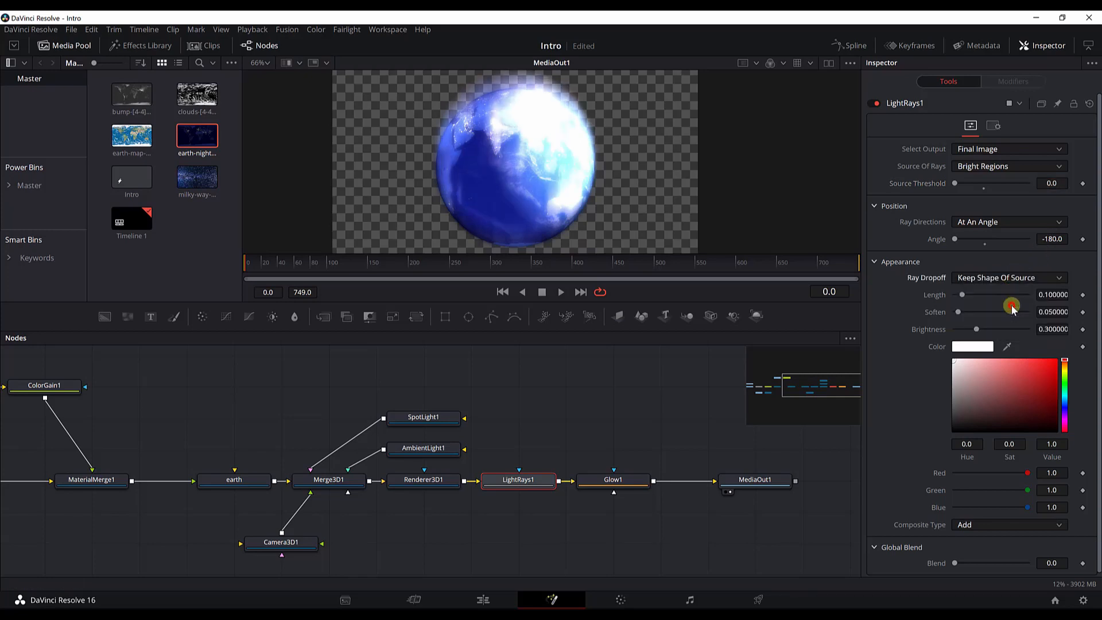
{"action": "left_click", "coordinate": [1051, 294]}
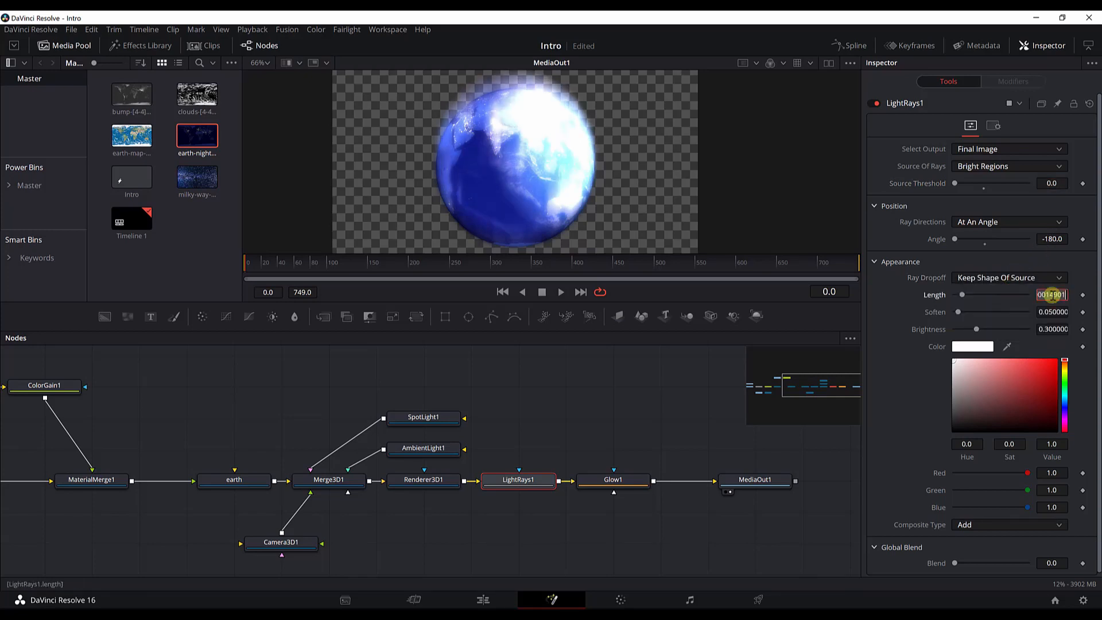
{"action": "key", "text": "BackSpace"}
{"action": "type", "text": "0.031"}
{"action": "key", "text": "Tab"}
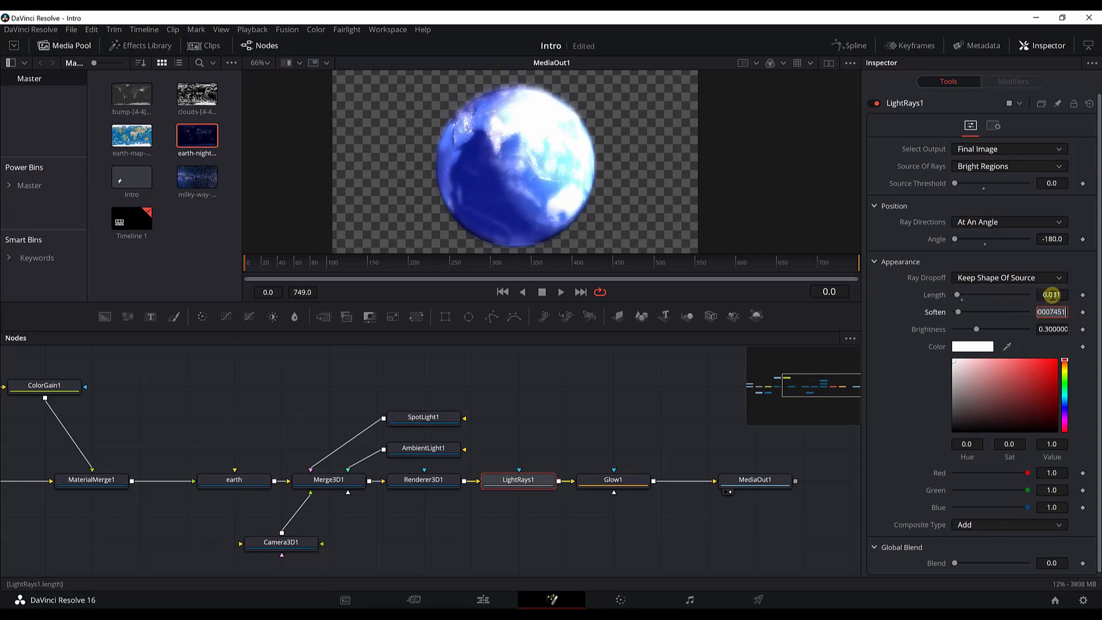
{"action": "type", "text": "0.087"}
{"action": "key", "text": "Tab"}
{"action": "type", "text": "0"}
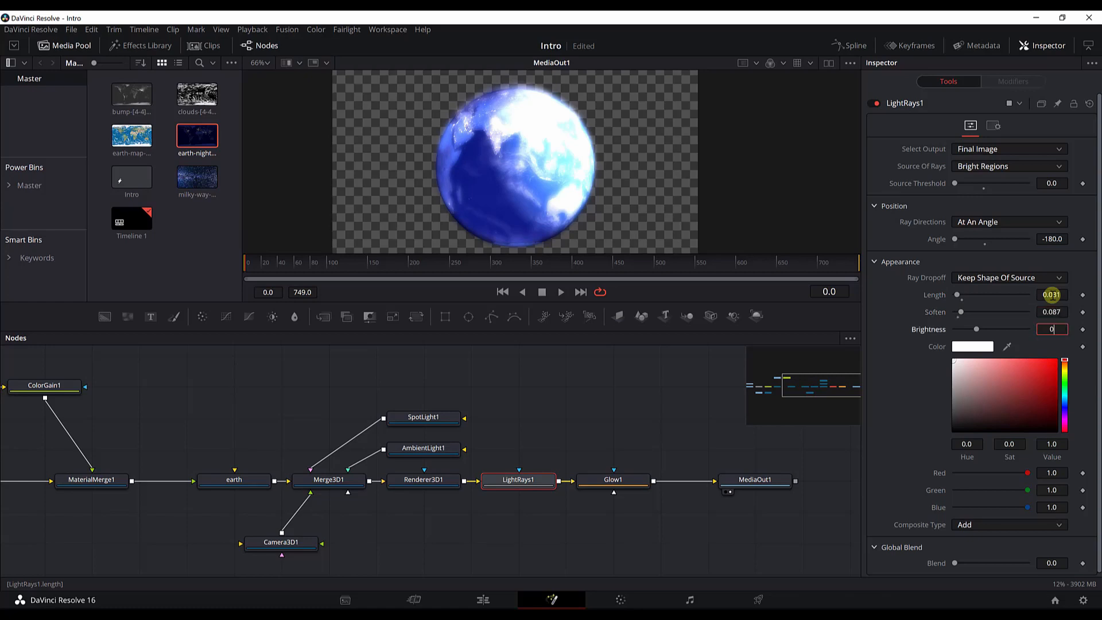
{"action": "key", "text": "Tab"}
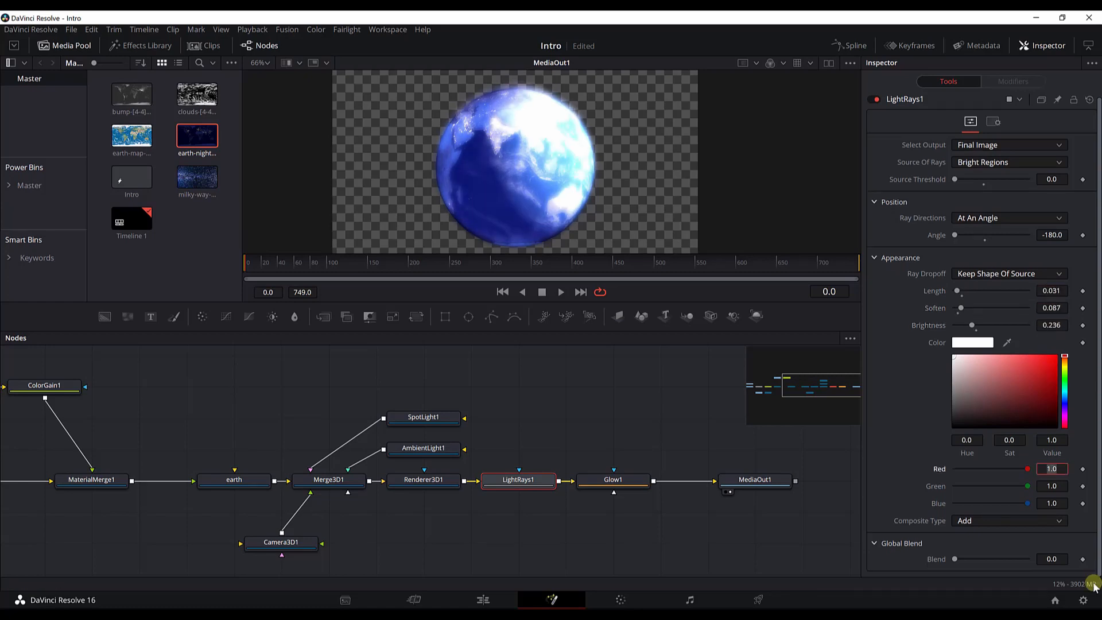
Step: Set LightRays1's global blend to 0.78
{"action": "left_click", "coordinate": [1059, 559]}
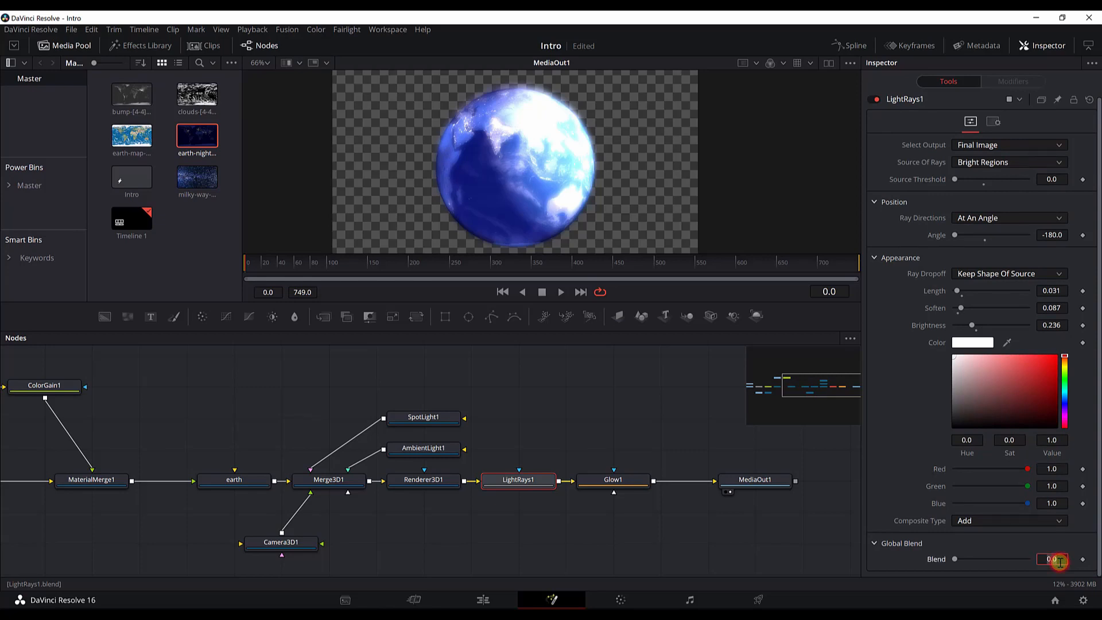
{"action": "type", "text": "0.78"}
{"action": "key", "text": "Return"}
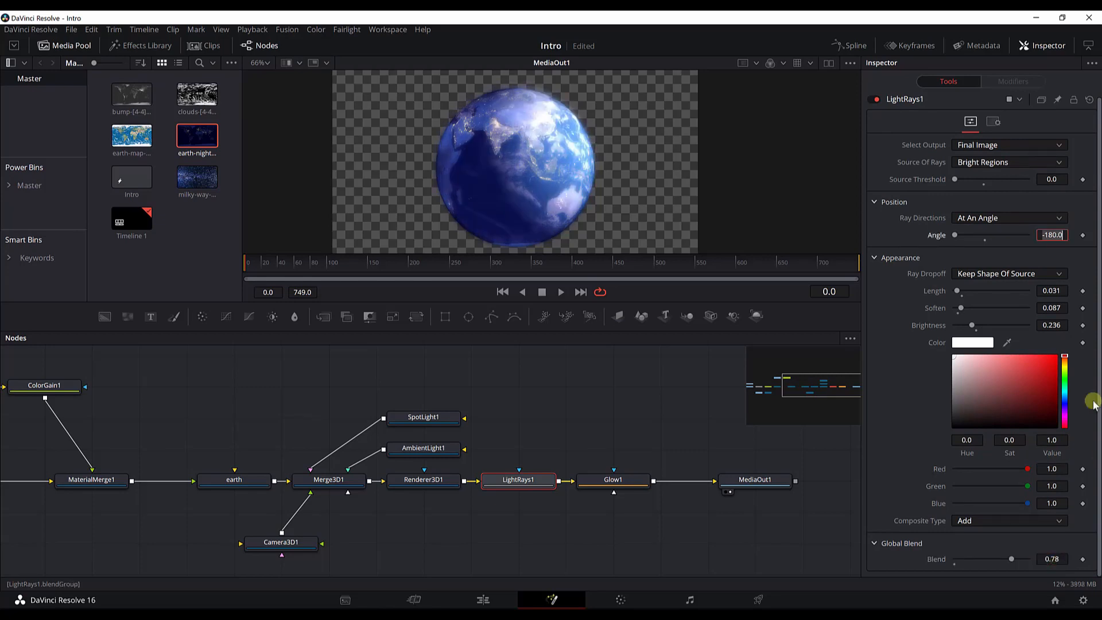
Step: Set Glow1's glow size to 21.3, glow to 0.717, blend to 0.669 and apply mode to Merge Under
{"action": "left_click", "coordinate": [614, 482]}
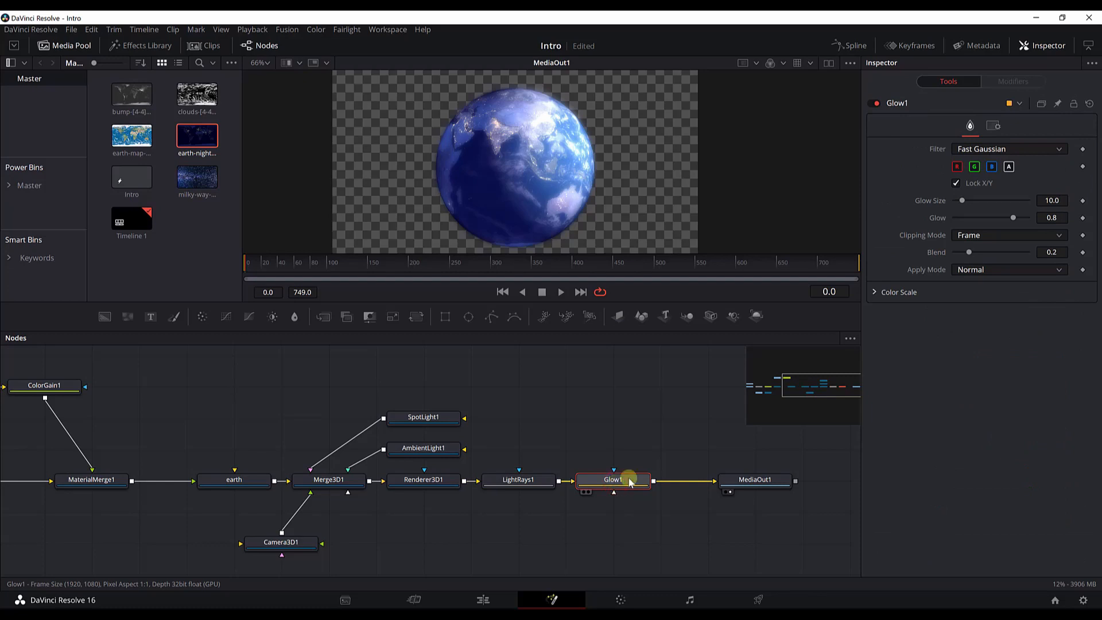
{"action": "left_click", "coordinate": [1063, 199]}
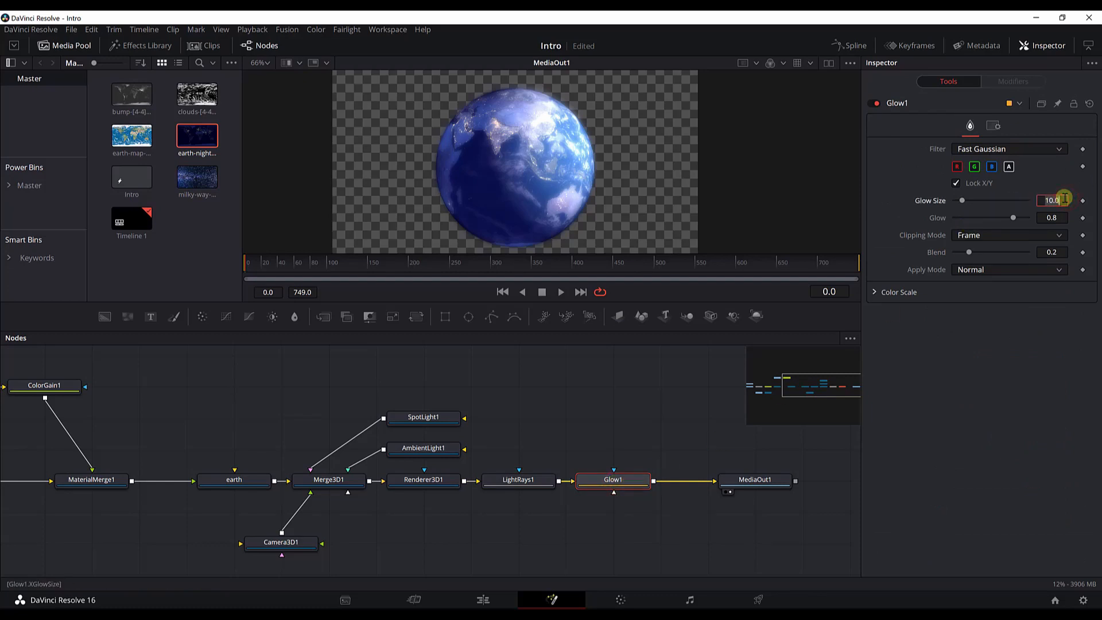
{"action": "type", "text": "21.3"}
{"action": "key", "text": "Tab"}
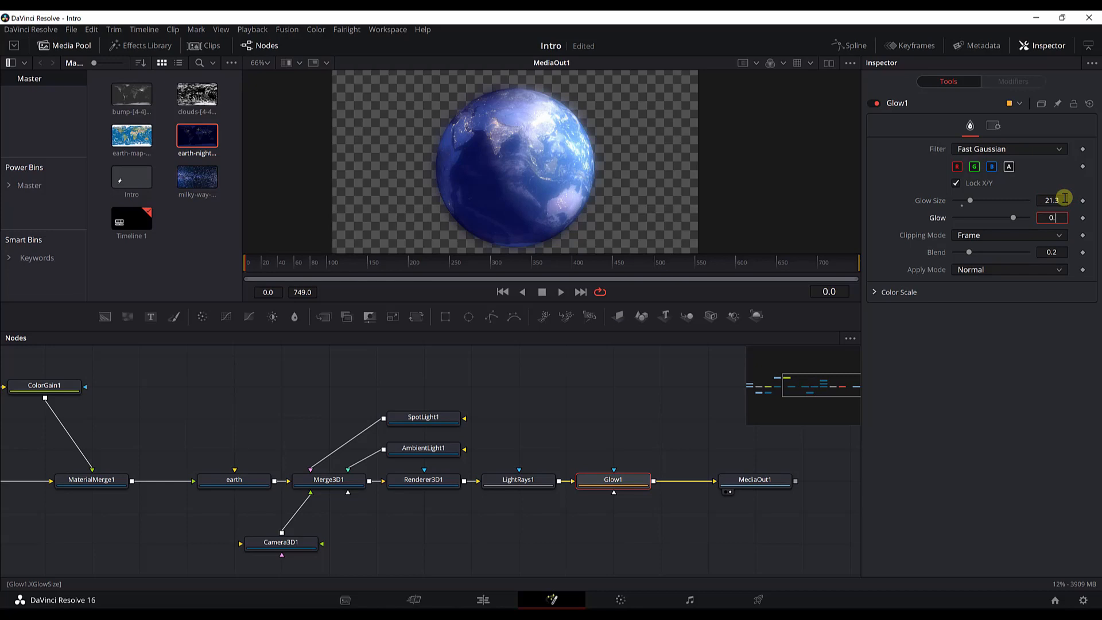
{"action": "key", "text": "Tab"}
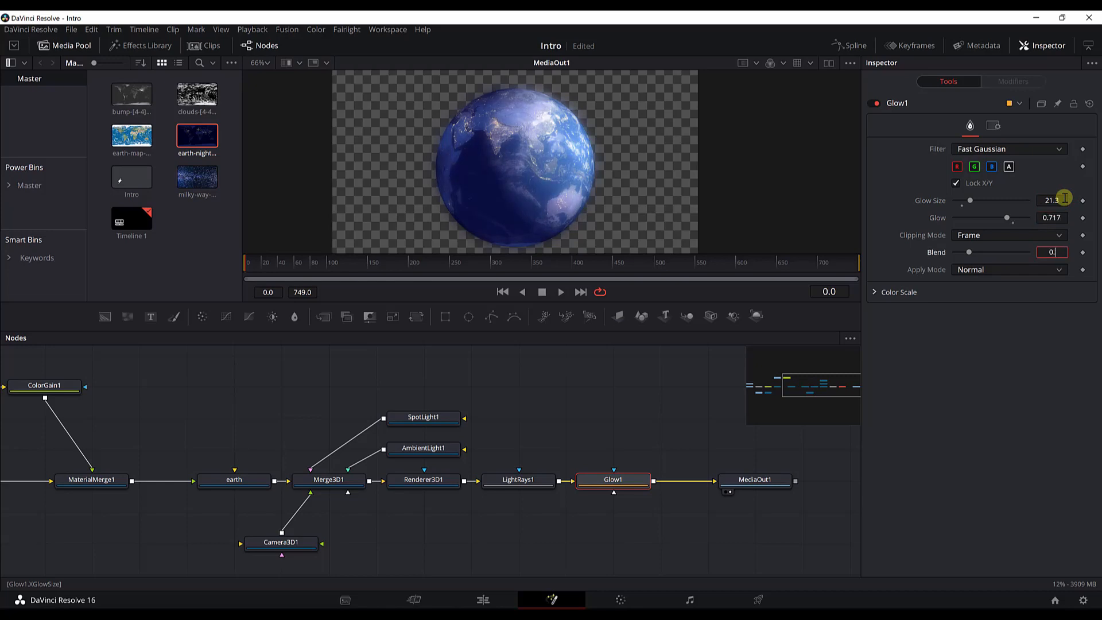
{"action": "type", "text": "0.669"}
{"action": "left_click", "coordinate": [1064, 199]}
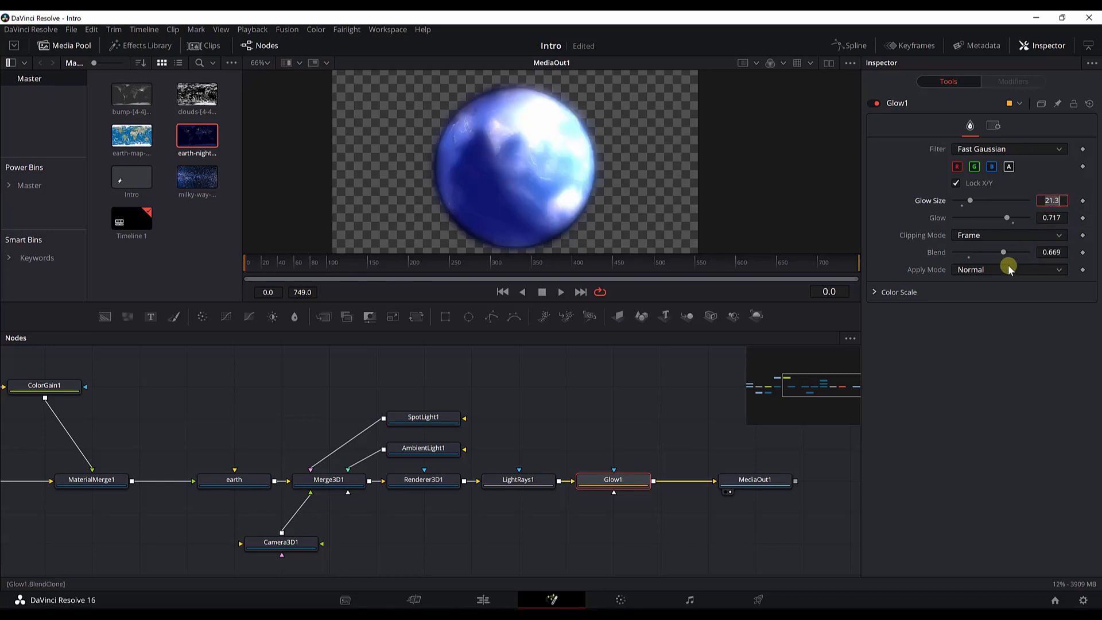
{"action": "left_click", "coordinate": [977, 269]}
{"action": "left_click", "coordinate": [978, 292]}
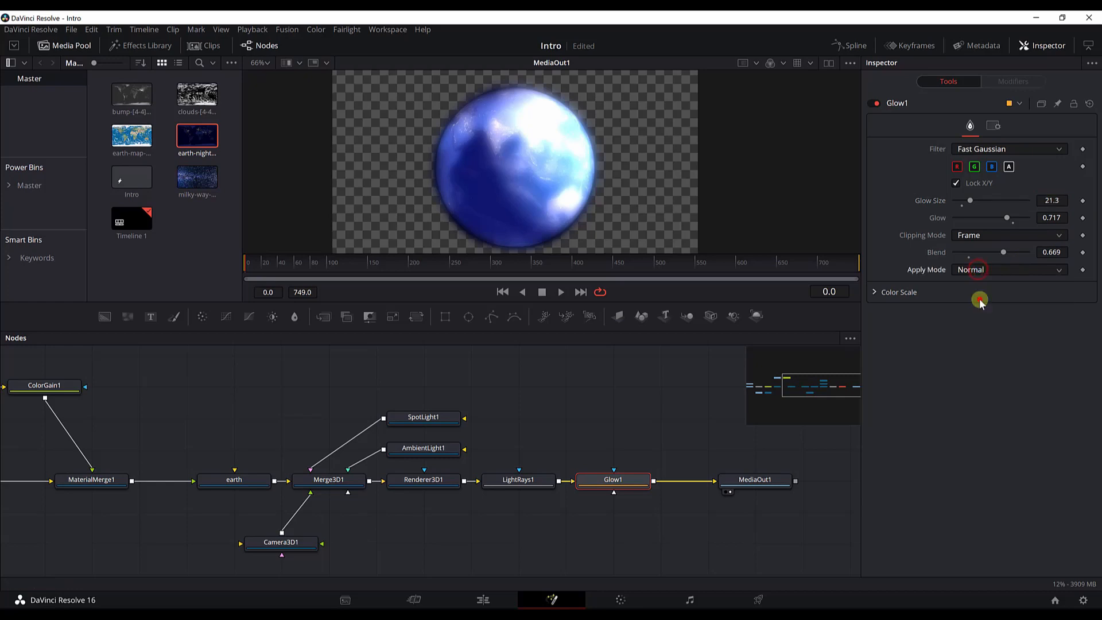
Step: Set Glow1's blue scale to 1.276 and check the atmospheric halo along the earth's edge up close
{"action": "left_click", "coordinate": [874, 291]}
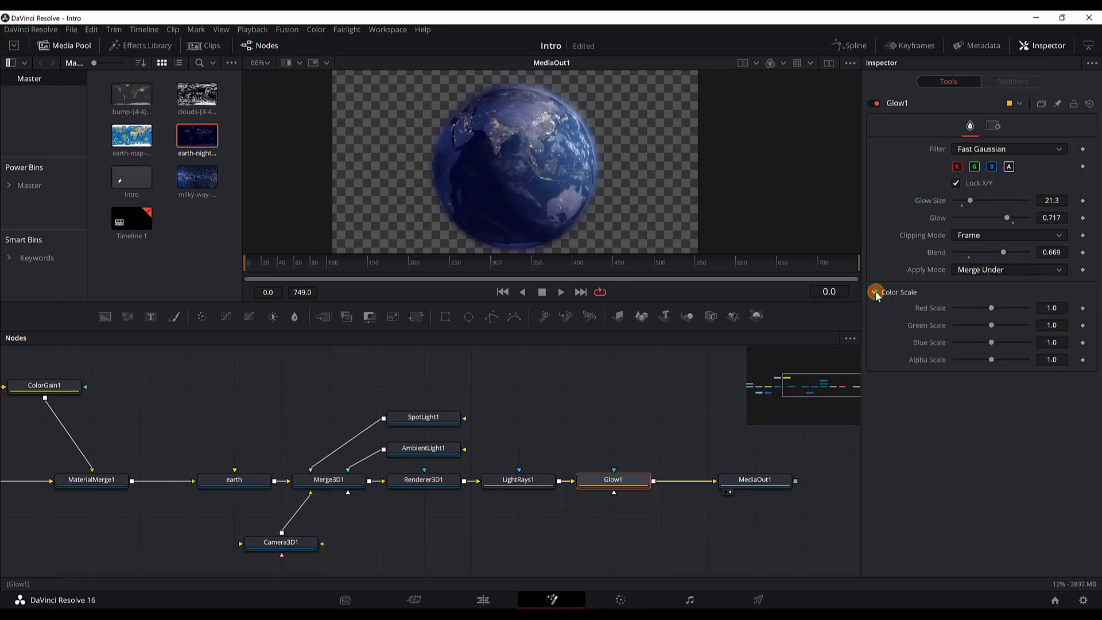
{"action": "scroll", "coordinate": [559, 92], "scroll_direction": "up", "scroll_amount": 5}
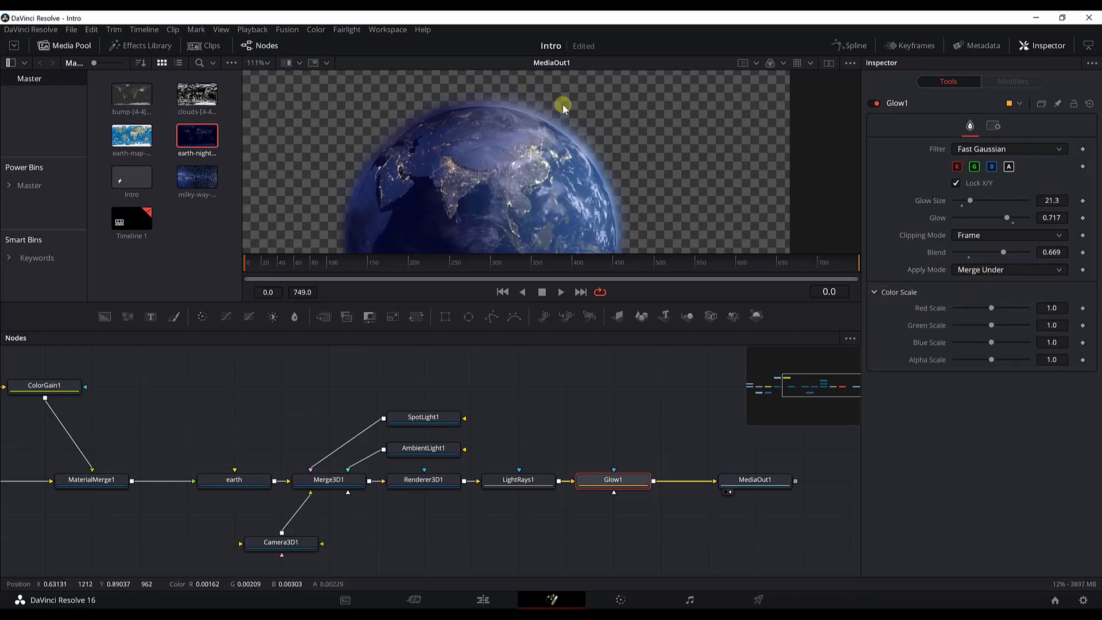
{"action": "scroll", "coordinate": [556, 119], "scroll_direction": "down", "scroll_amount": 2}
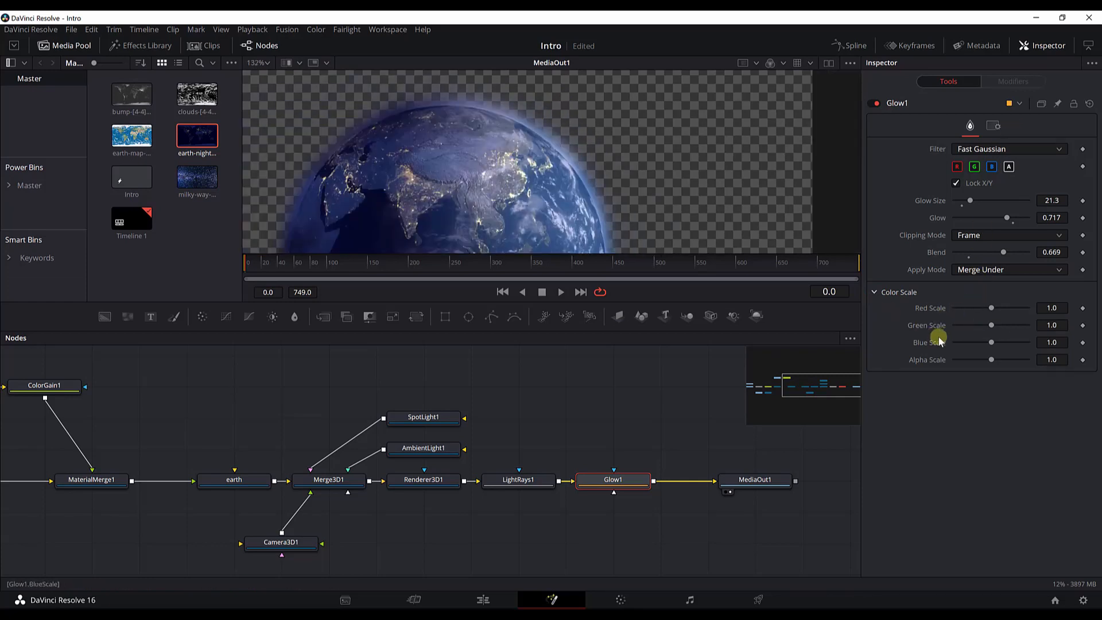
{"action": "scroll", "coordinate": [568, 142], "scroll_direction": "up", "scroll_amount": 1}
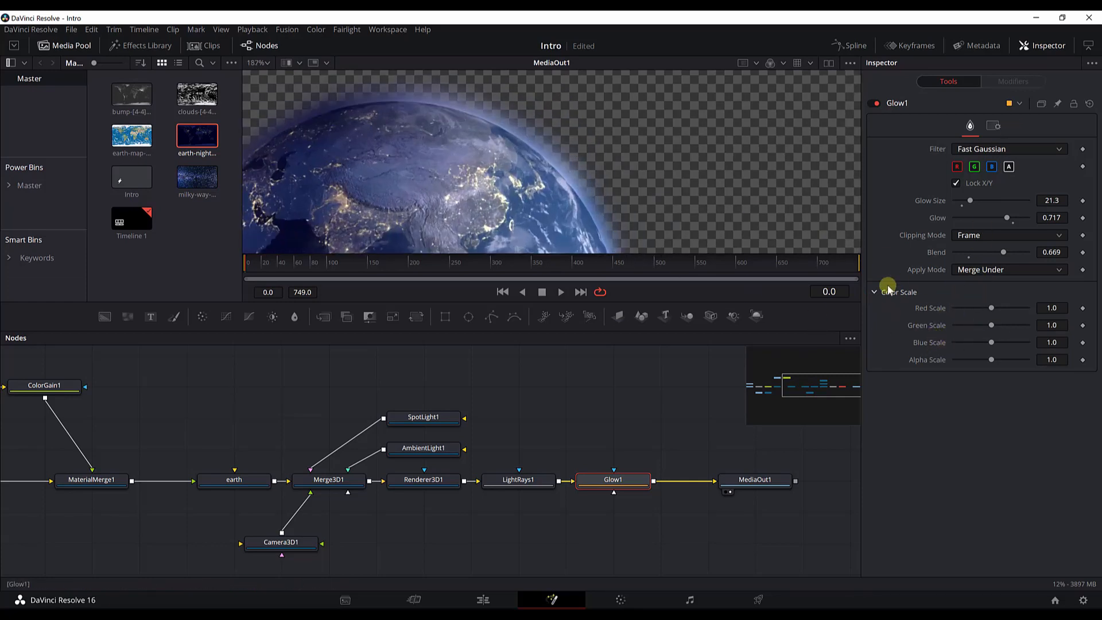
{"action": "left_click", "coordinate": [1056, 342]}
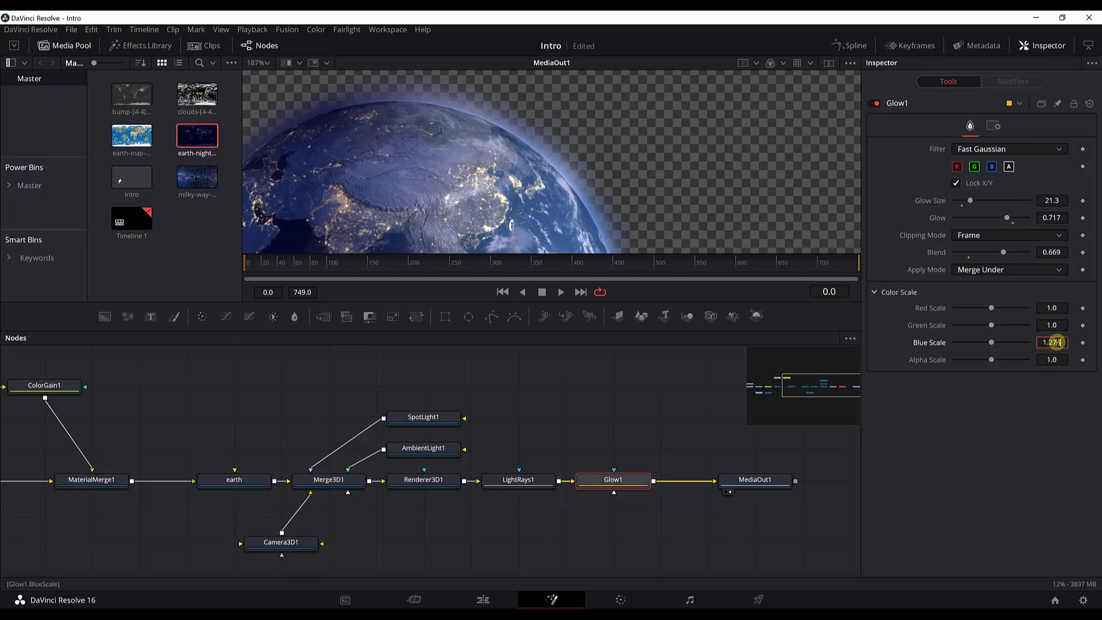
{"action": "key", "text": "Tab"}
{"action": "scroll", "coordinate": [509, 131], "scroll_direction": "up", "scroll_amount": 1}
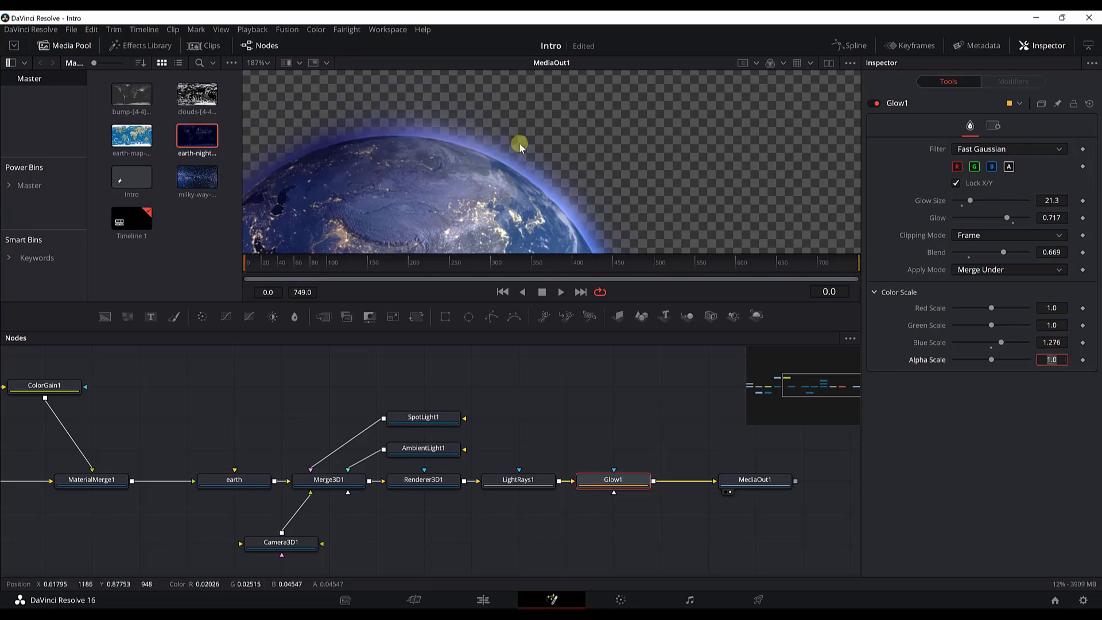
{"action": "scroll", "coordinate": [519, 147], "scroll_direction": "up", "scroll_amount": 2}
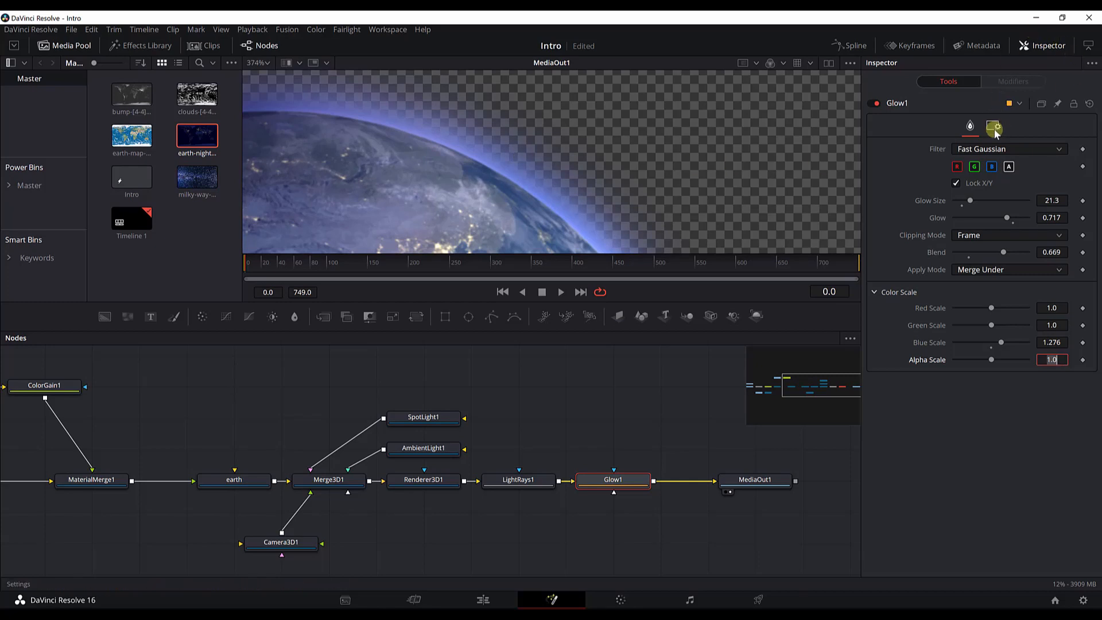
{"action": "scroll", "coordinate": [518, 191], "scroll_direction": "down", "scroll_amount": 4}
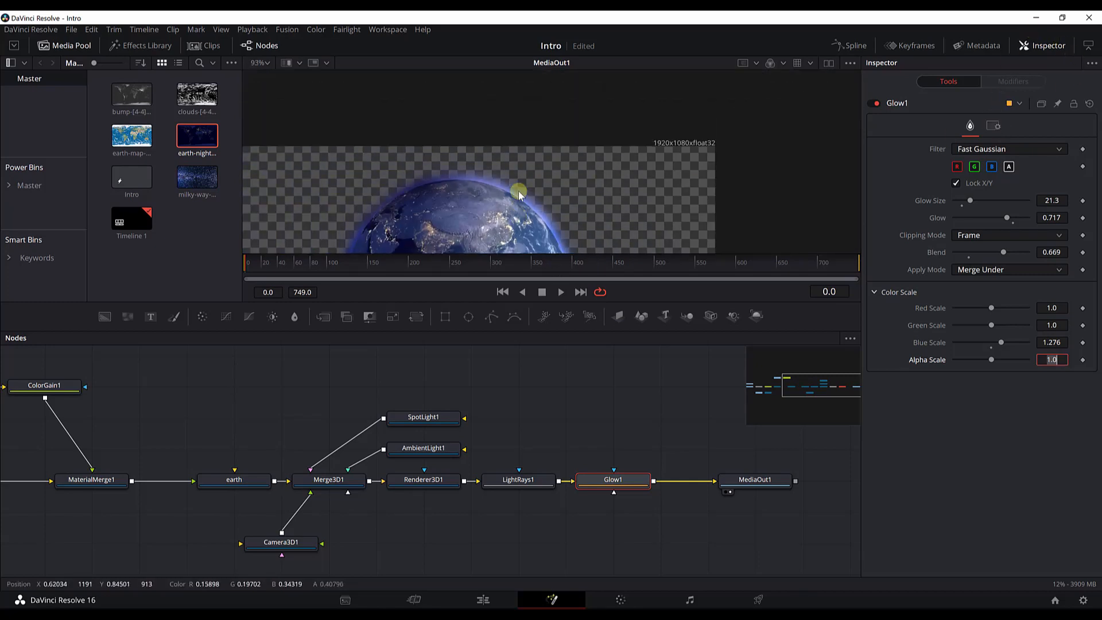
Step: Set Glow1's global blend to 0.787 and check the halo around the whole earth
{"action": "scroll", "coordinate": [519, 191], "scroll_direction": "up", "scroll_amount": 3}
{"action": "left_click", "coordinate": [992, 126]}
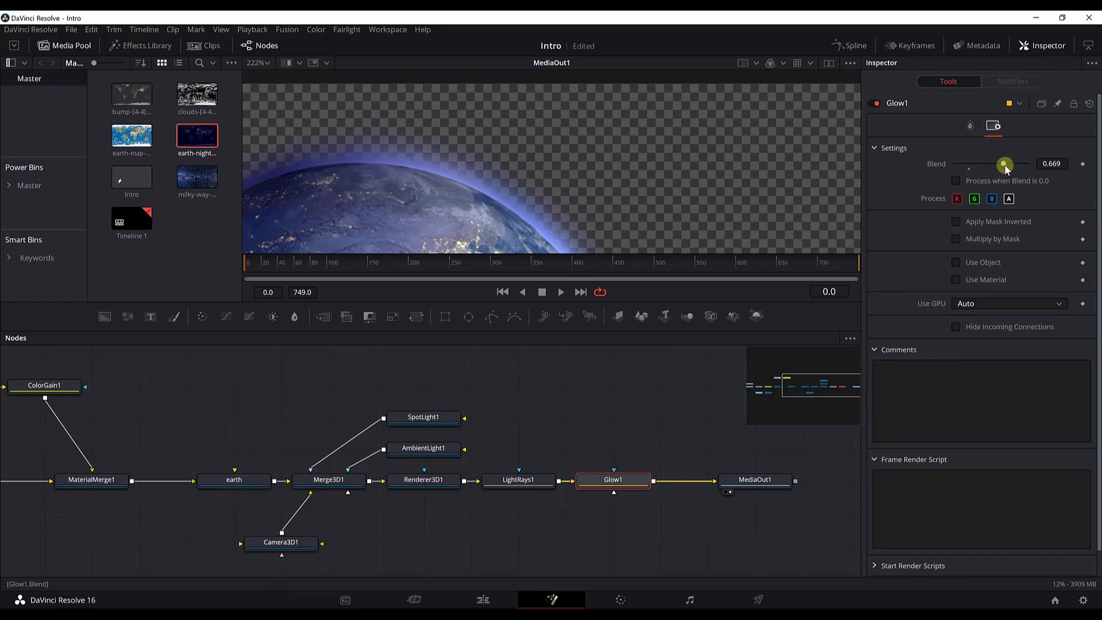
{"action": "left_click_drag", "start_coordinate": [1004, 164], "coordinate": [1034, 167]}
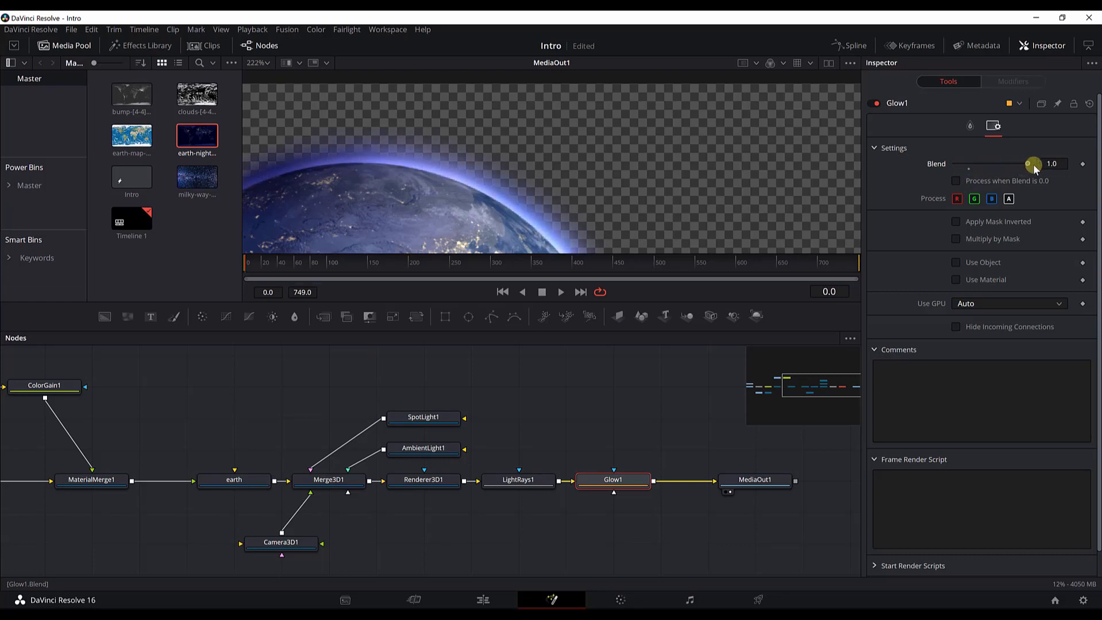
{"action": "scroll", "coordinate": [536, 177], "scroll_direction": "up", "scroll_amount": 2}
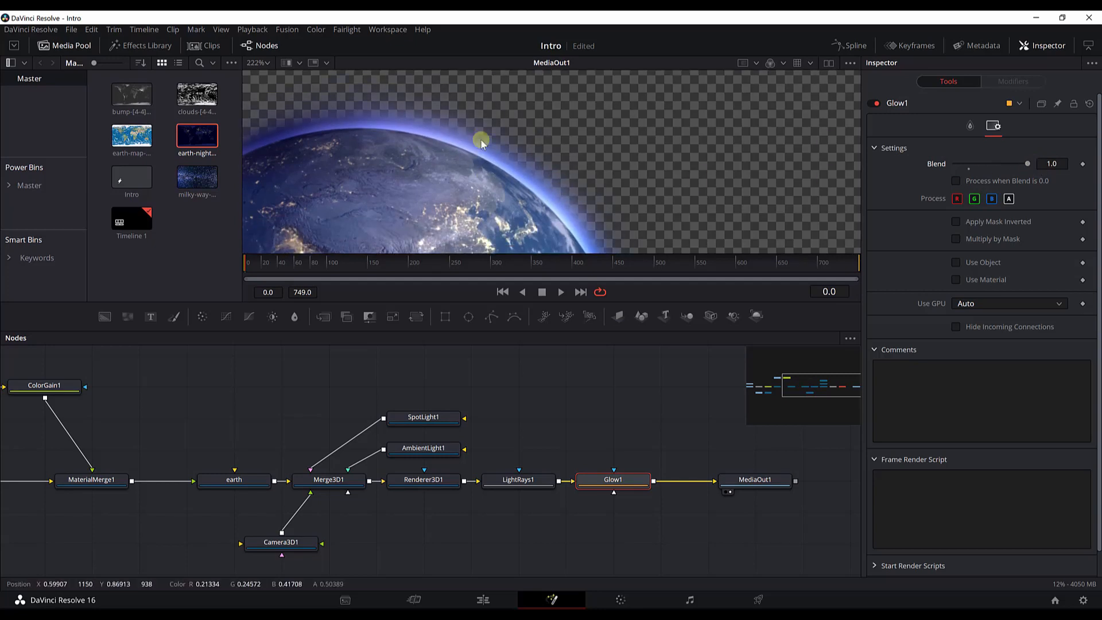
{"action": "left_click", "coordinate": [1051, 164]}
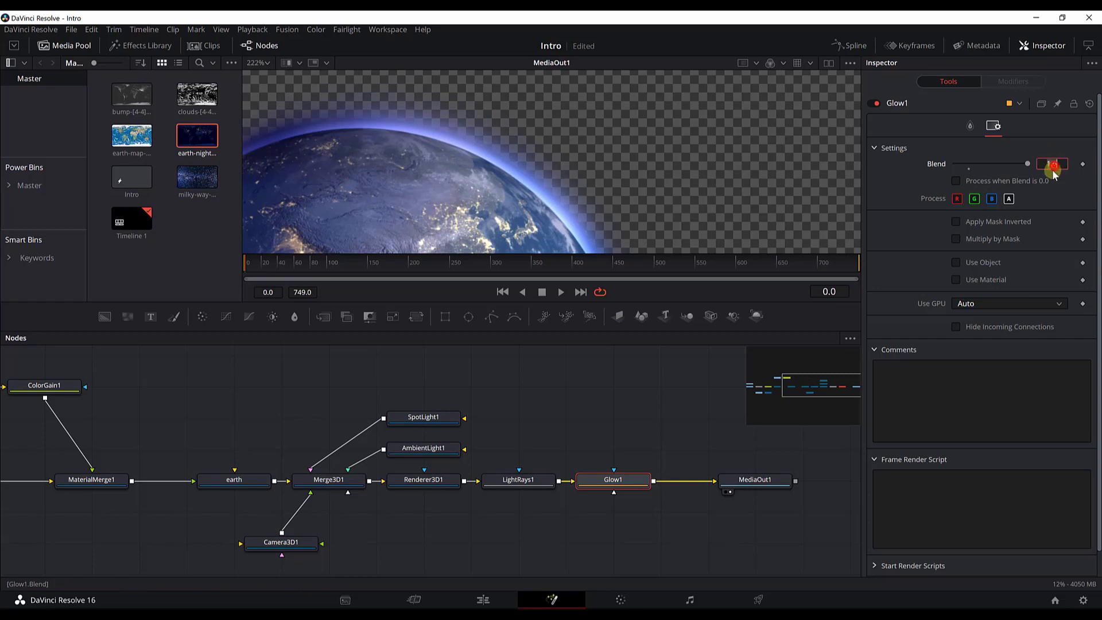
{"action": "type", "text": "0.787"}
{"action": "key", "text": "Tab"}
{"action": "key", "text": "ctrl+f"}
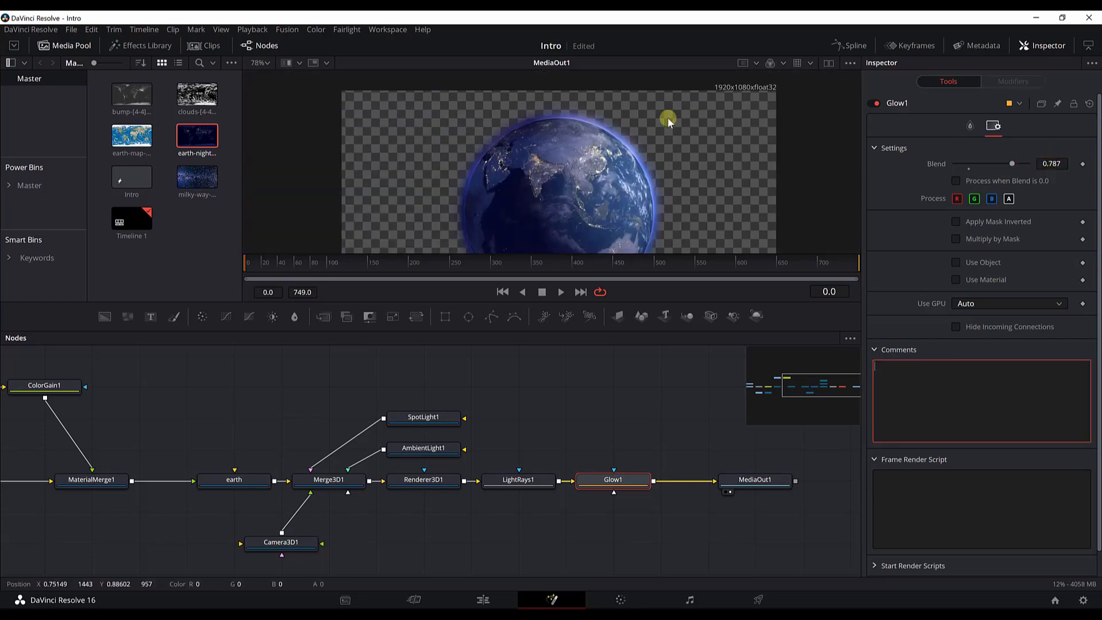
{"action": "scroll", "coordinate": [667, 118], "scroll_direction": "down", "scroll_amount": 2}
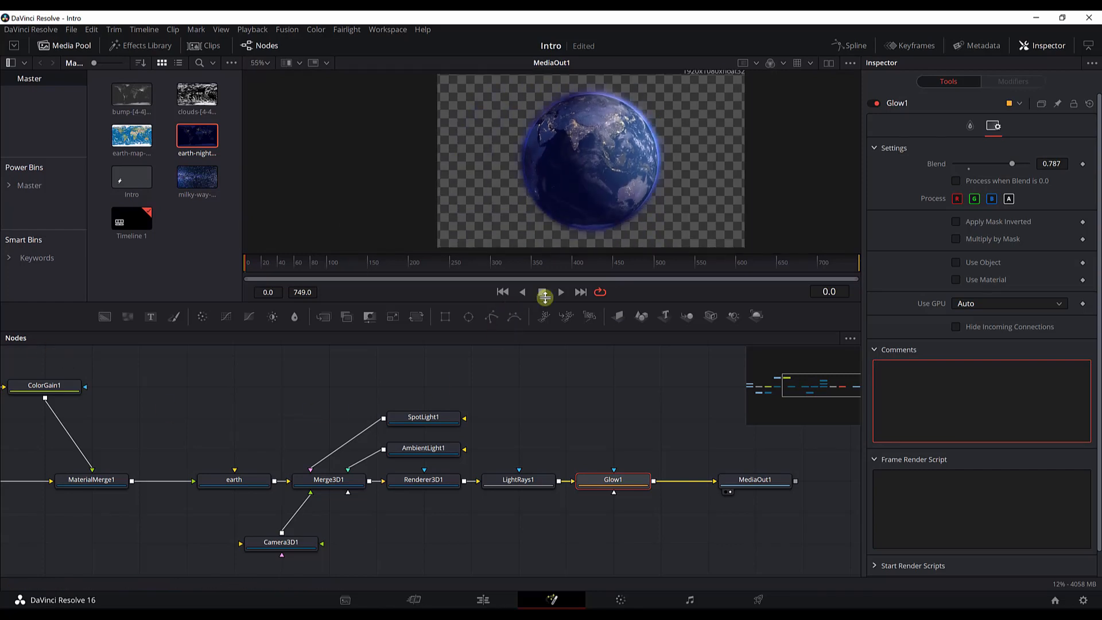
Step: Move the earthnight and ColorGain1 nodes together down close to MaterialMerge1, tidying the node tree
{"action": "left_click", "coordinate": [563, 411]}
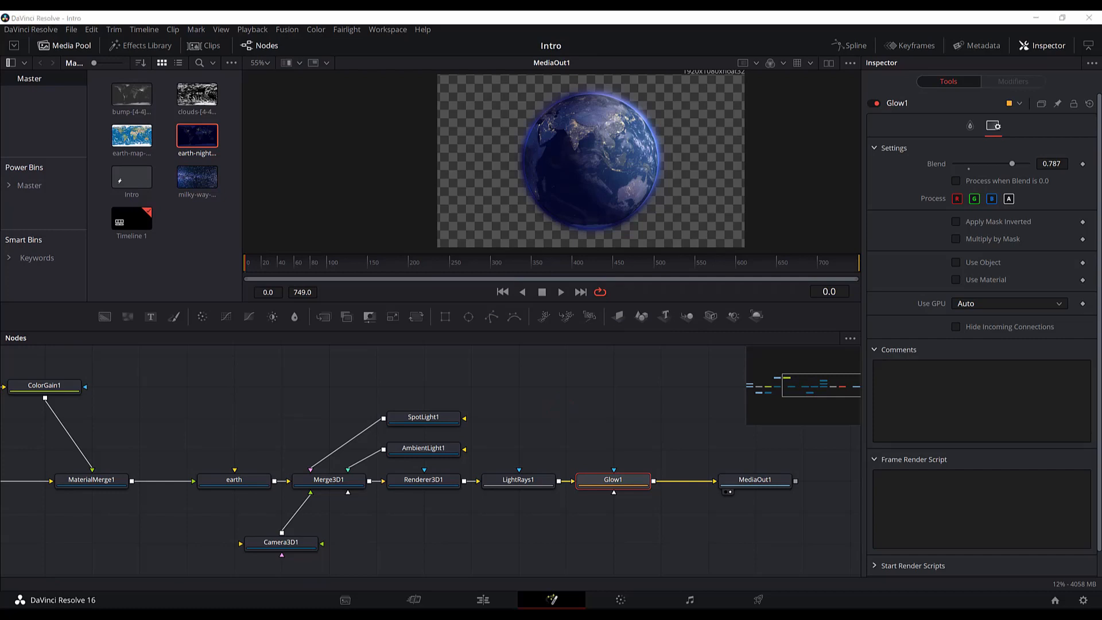
{"action": "left_click_drag", "start_coordinate": [562, 412], "coordinate": [733, 358]}
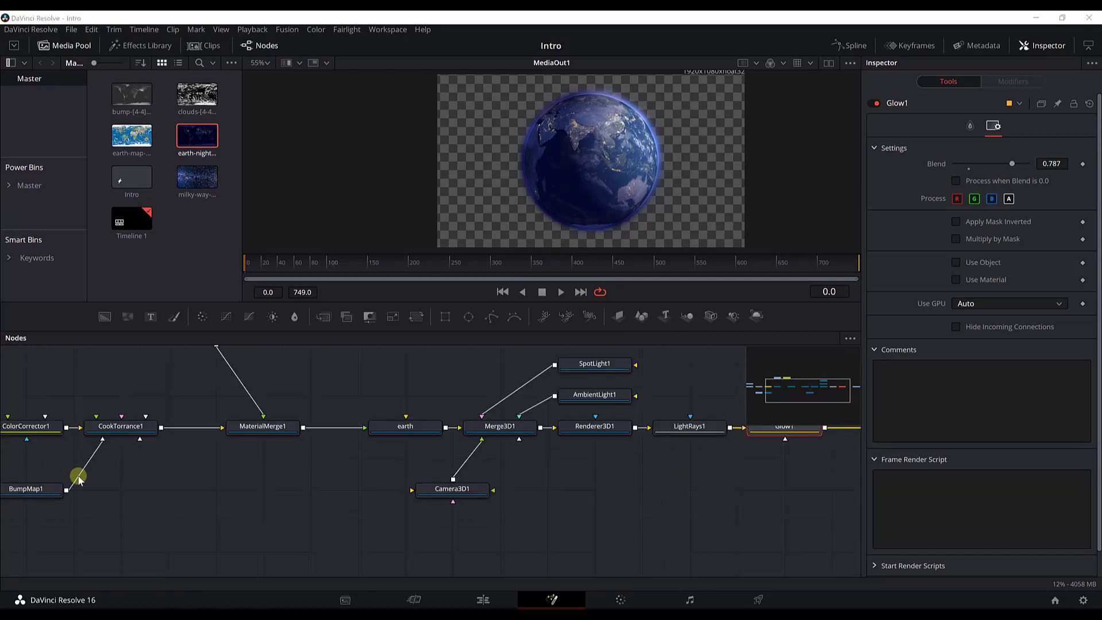
{"action": "scroll", "coordinate": [329, 513], "scroll_direction": "up", "scroll_amount": 3}
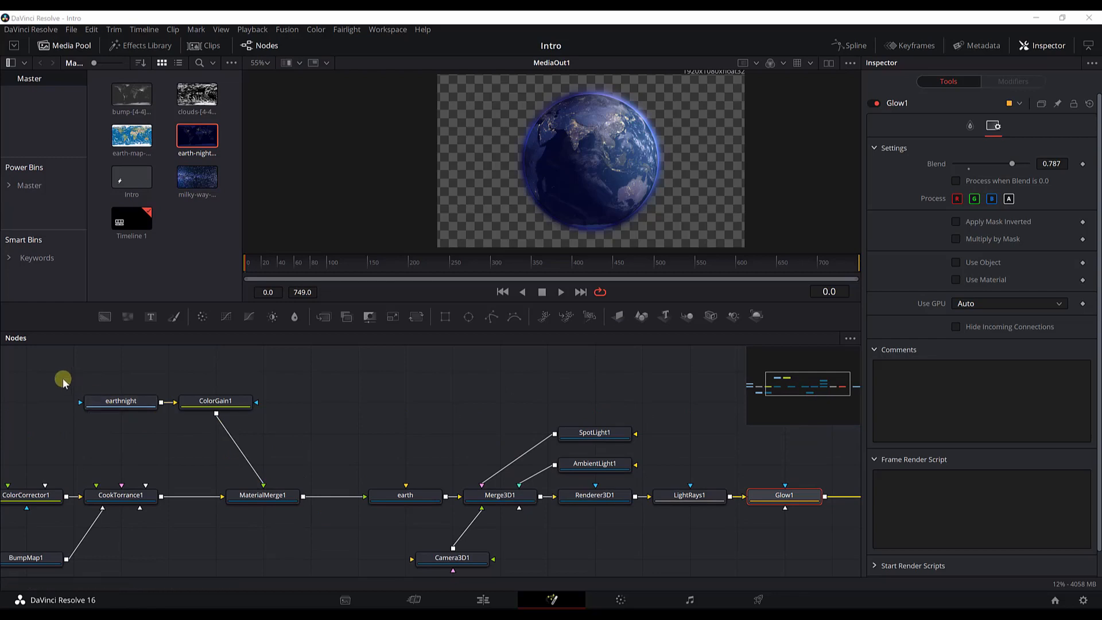
{"action": "left_click_drag", "start_coordinate": [42, 420], "coordinate": [430, 418]}
{"action": "left_click_drag", "start_coordinate": [416, 419], "coordinate": [420, 475]}
{"action": "left_click_drag", "start_coordinate": [502, 443], "coordinate": [284, 431]}
{"action": "scroll", "coordinate": [330, 414], "scroll_direction": "up", "scroll_amount": 4}
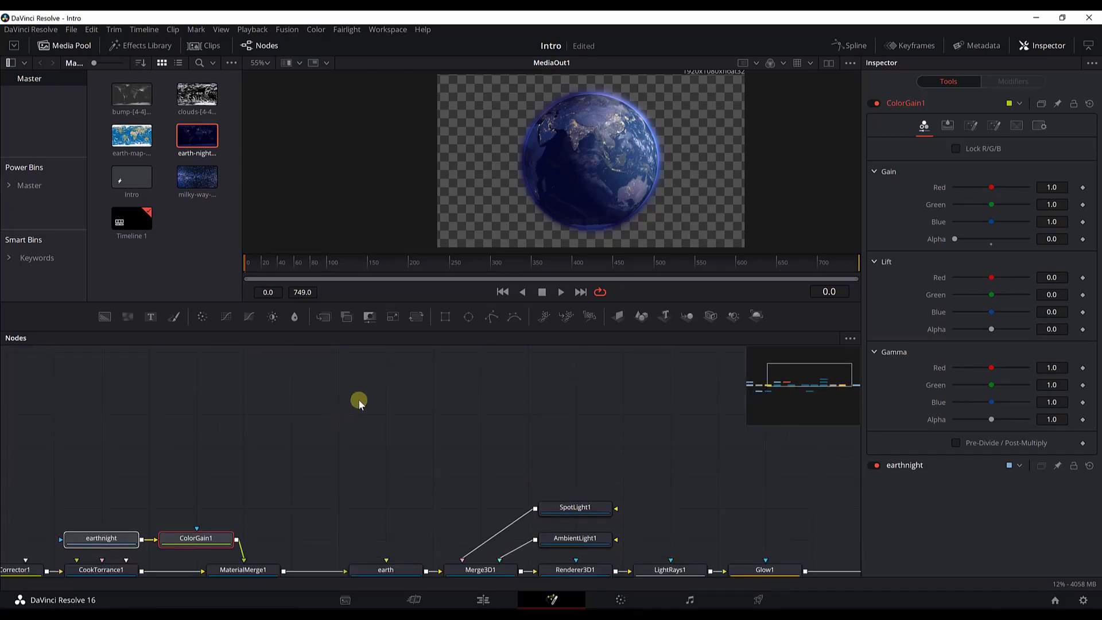
Step: Add a Text 3D node in the empty area above the earth's node chain
{"action": "left_click", "coordinate": [293, 394]}
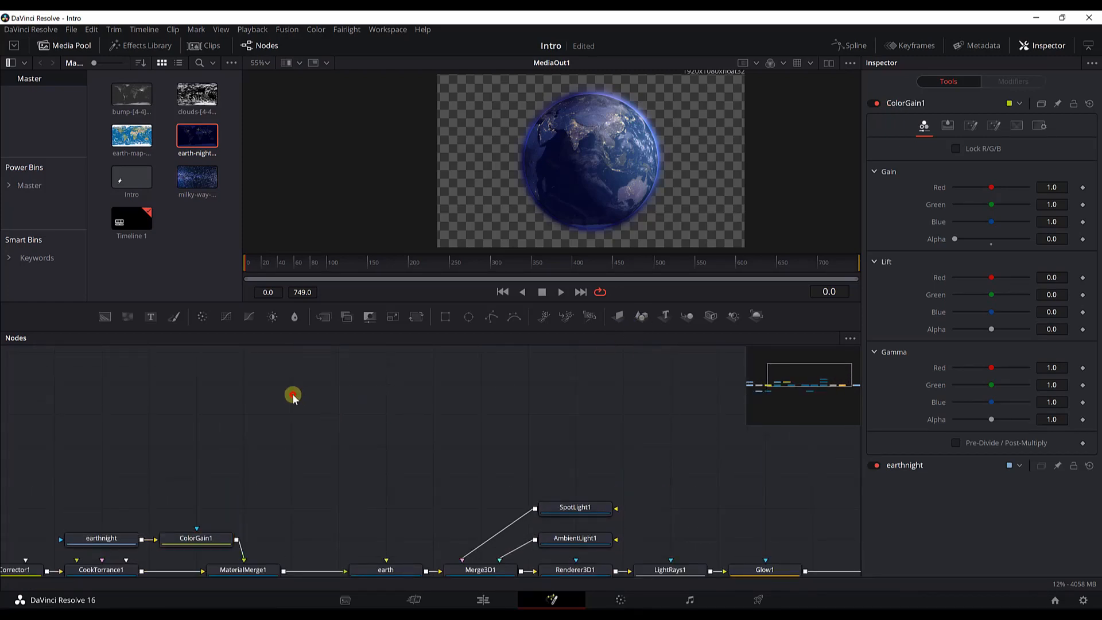
{"action": "key", "text": "shift+space"}
{"action": "type", "text": "text"}
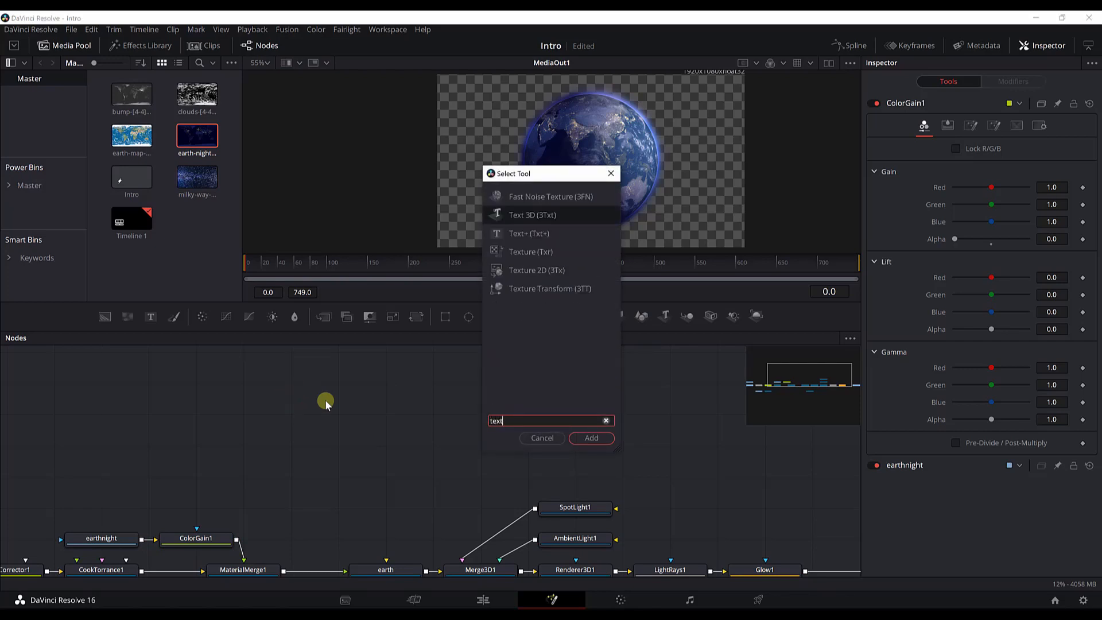
{"action": "key", "text": "Return"}
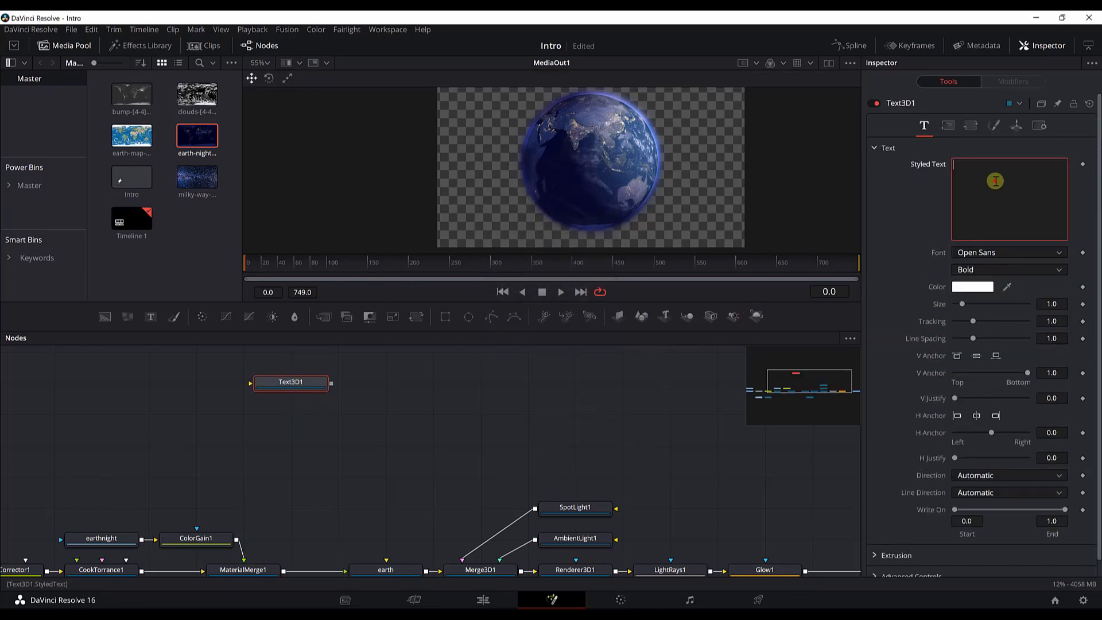
Step: Enter UNIVERSAL as the styled text of Text3D1 and set its font to Copperplate Gothic Bold
{"action": "left_click", "coordinate": [993, 185]}
{"action": "left_click", "coordinate": [998, 256]}
{"action": "type", "text": "cop"}
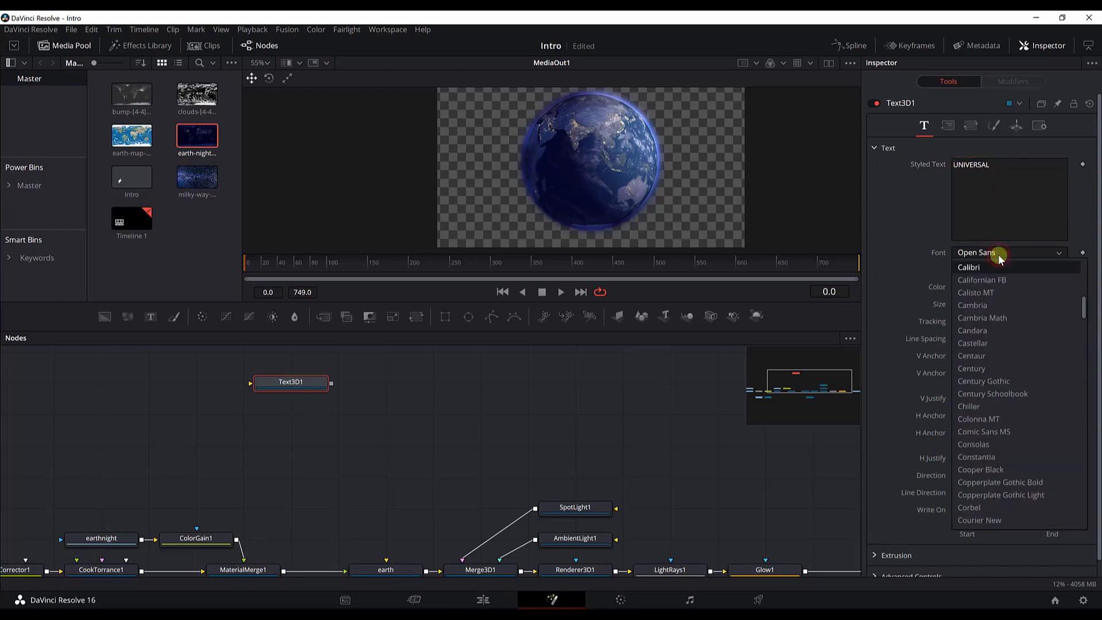
{"action": "key", "text": "Return"}
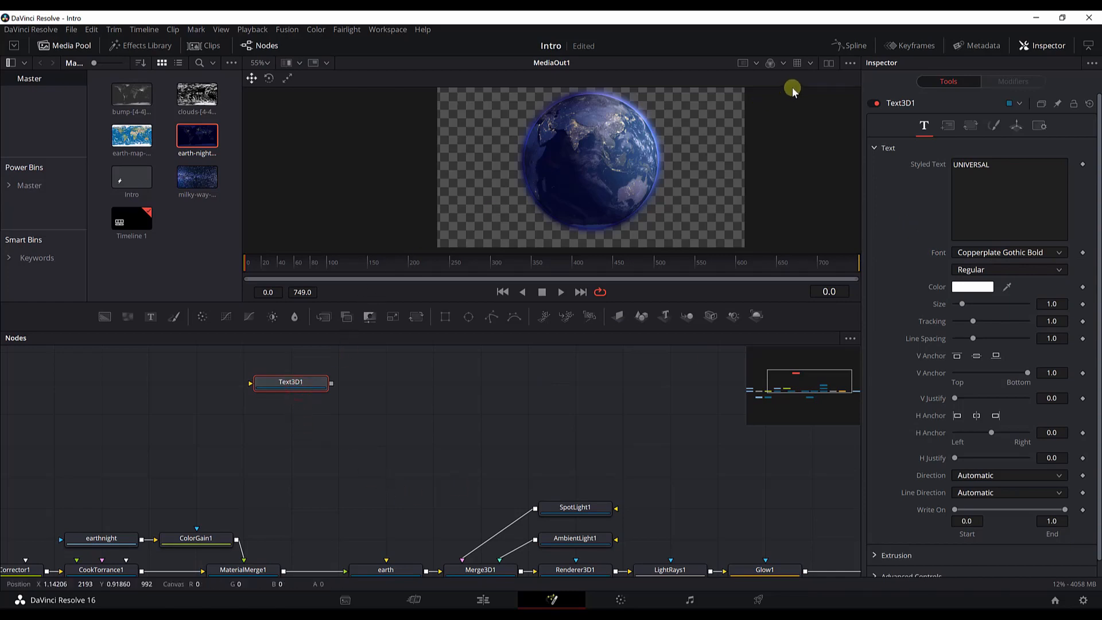
Step: Switch to dual viewers and display Text3D1 beside the MediaOut1 view, with the 3D text seen up close
{"action": "left_click", "coordinate": [827, 65]}
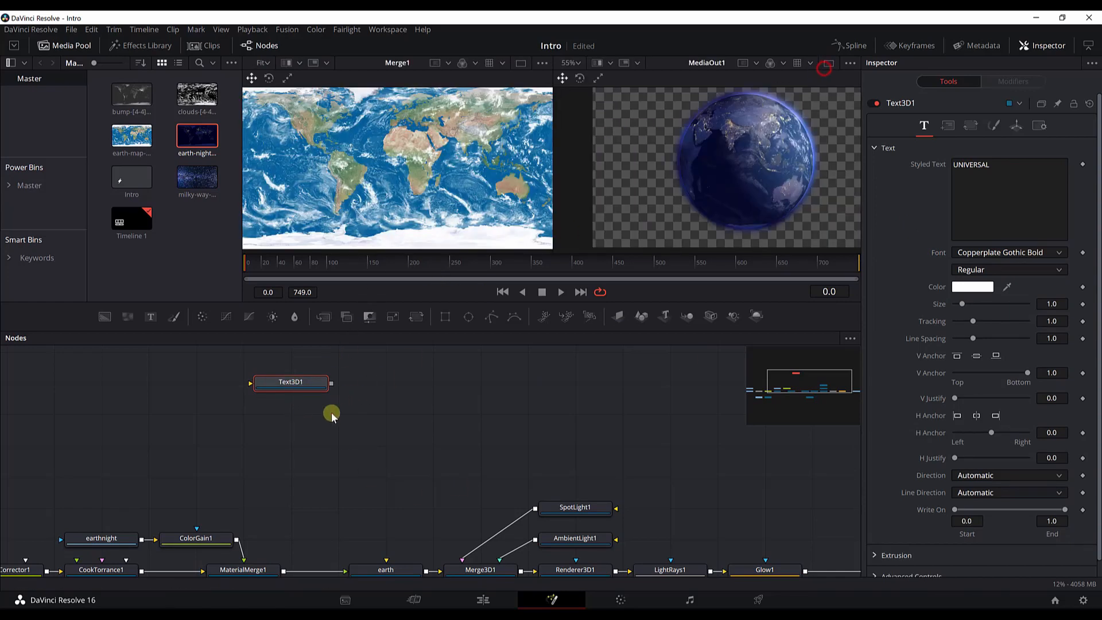
{"action": "key", "text": "1"}
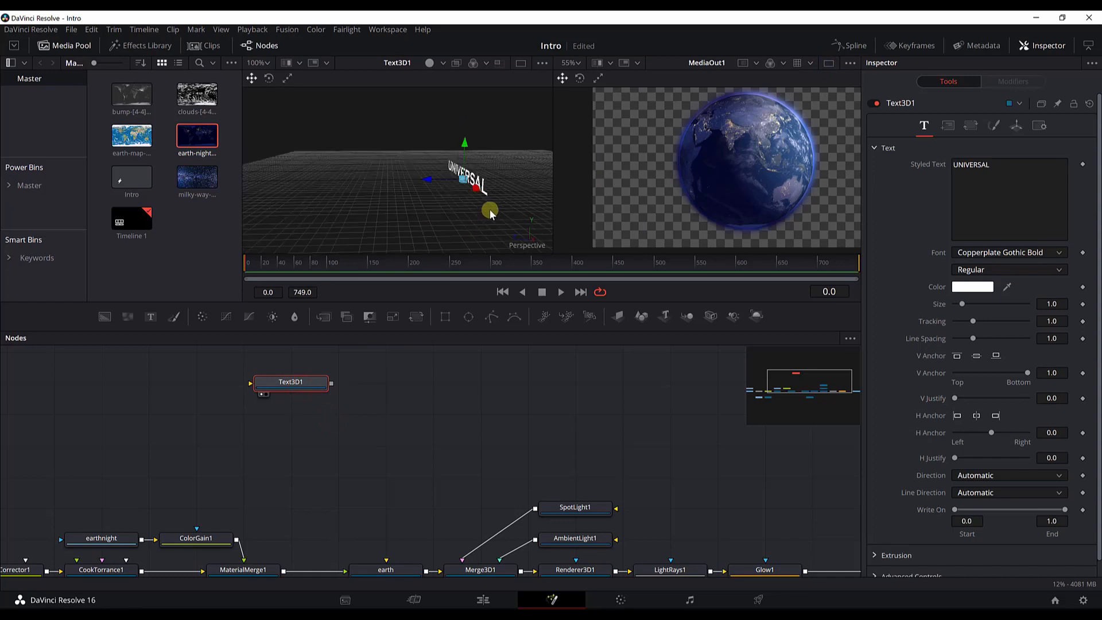
{"action": "left_click_drag", "start_coordinate": [500, 198], "coordinate": [460, 218]}
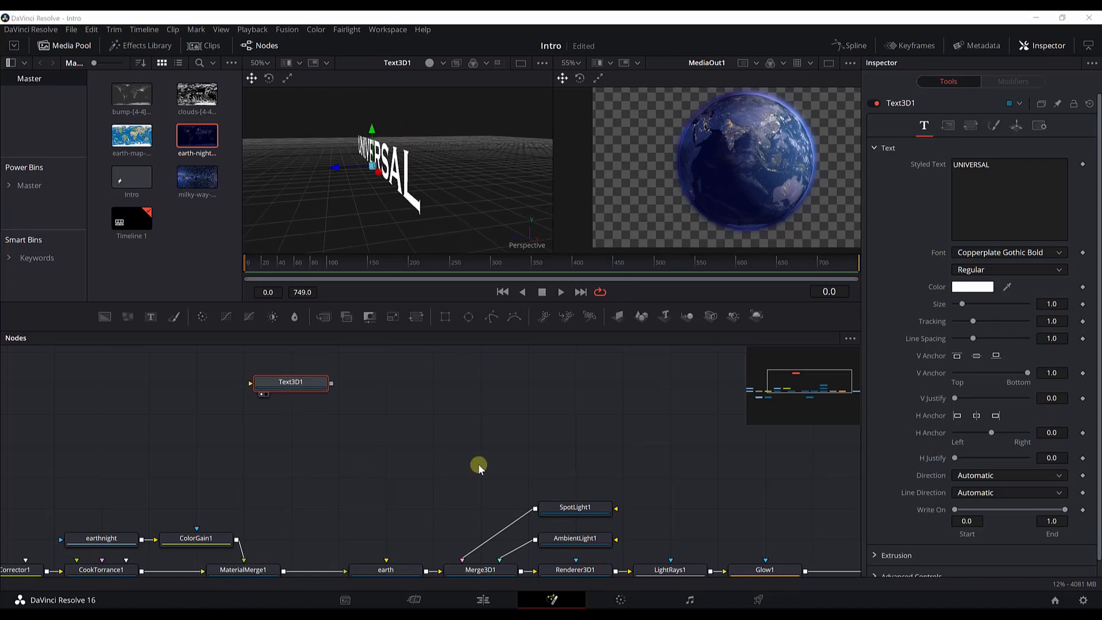
Step: Set Text3D1's size to 0.71 and tracking to 1.039
{"action": "scroll", "coordinate": [1021, 488], "scroll_direction": "down", "scroll_amount": 1}
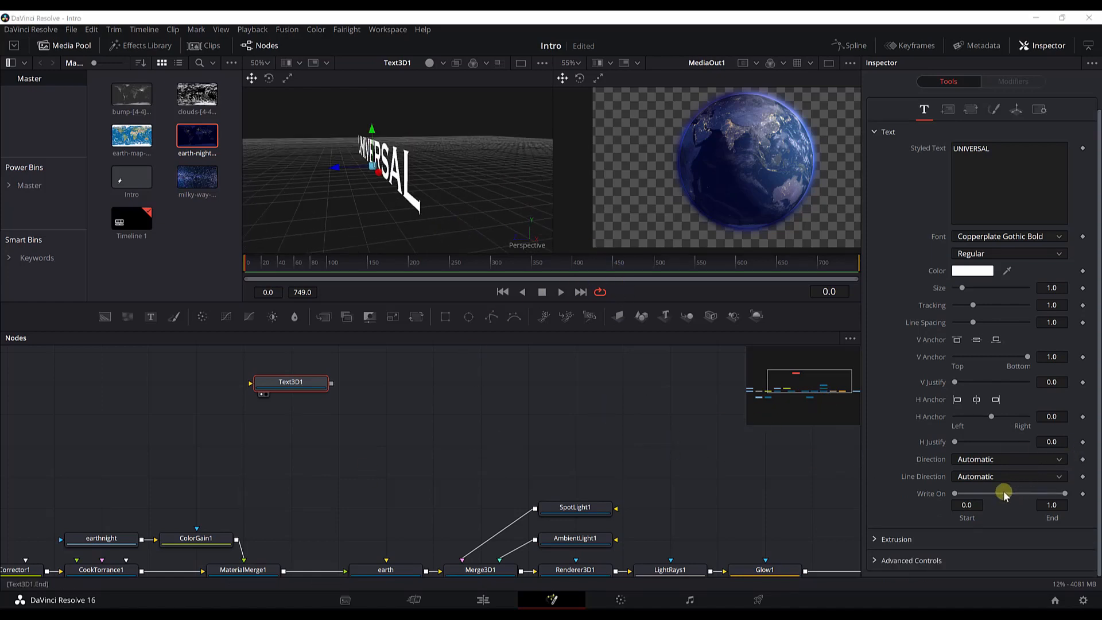
{"action": "scroll", "coordinate": [883, 539], "scroll_direction": "up", "scroll_amount": 1}
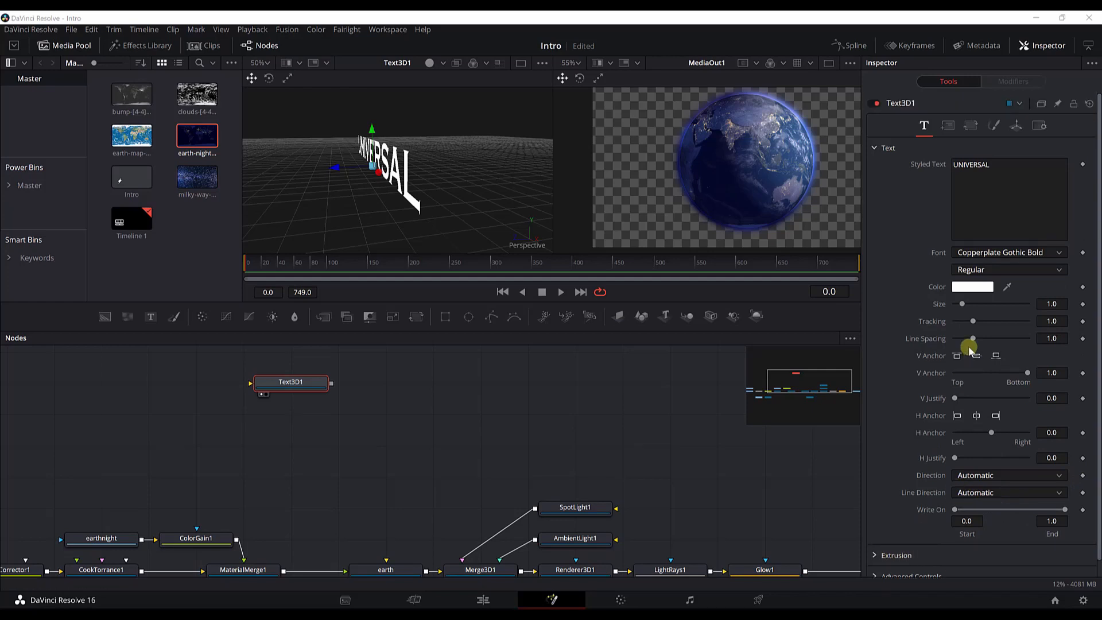
{"action": "left_click", "coordinate": [1057, 303]}
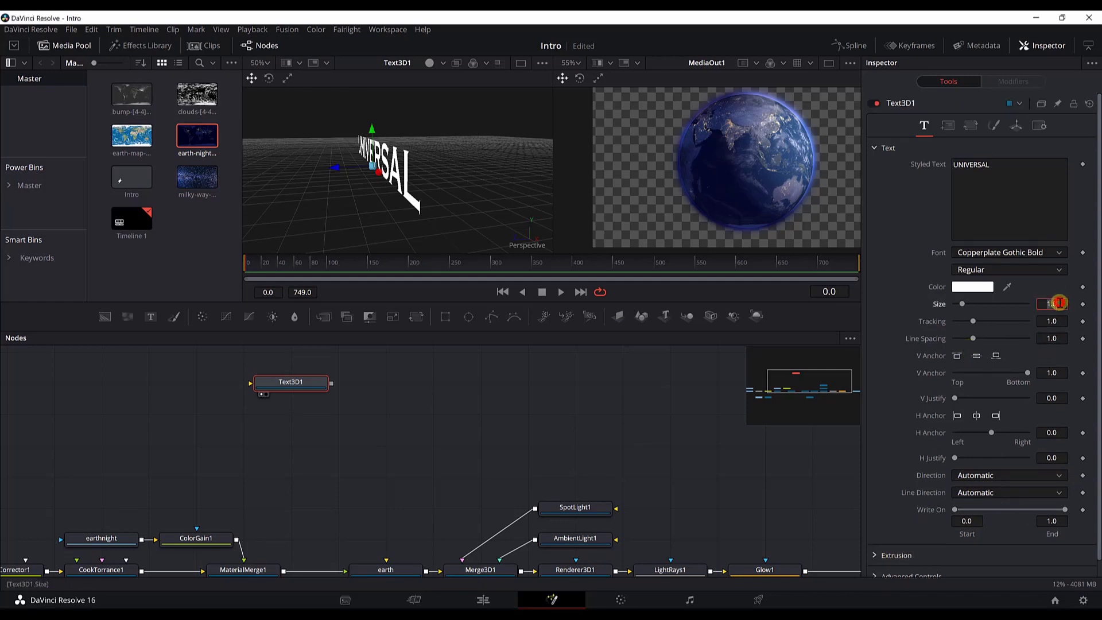
{"action": "type", "text": "0.71"}
{"action": "key", "text": "Tab"}
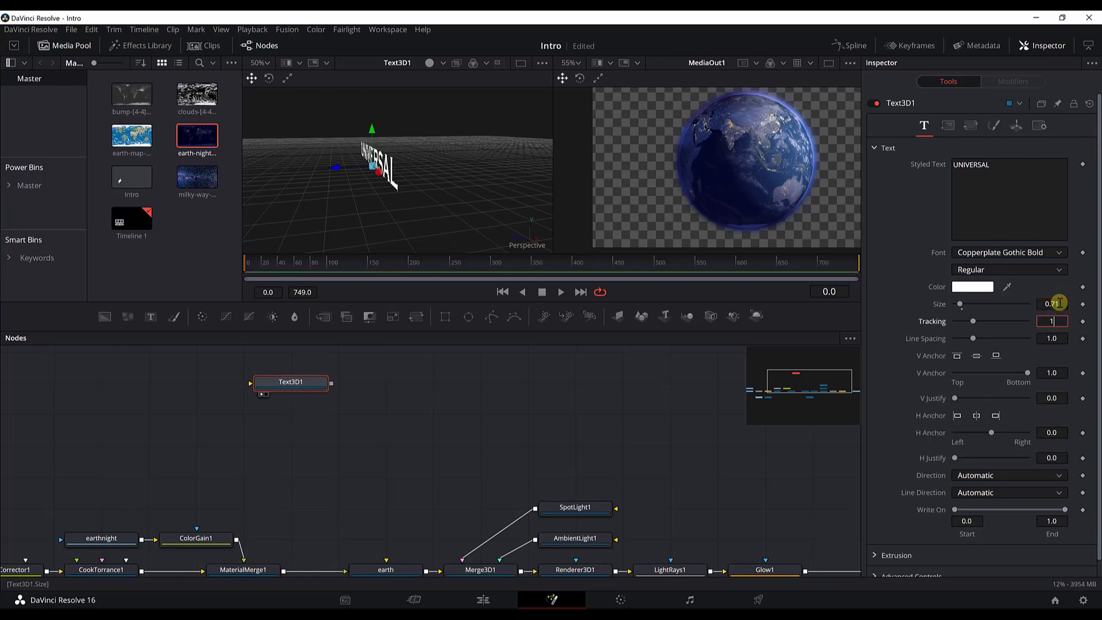
{"action": "type", "text": "1.039"}
{"action": "key", "text": "Tab"}
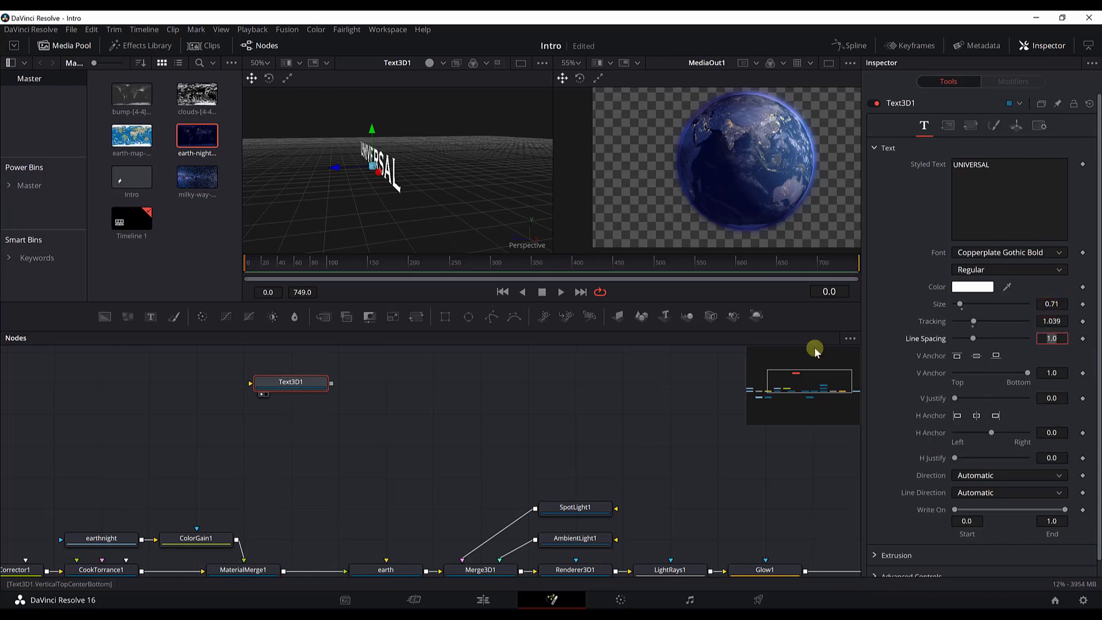
{"action": "scroll", "coordinate": [373, 196], "scroll_direction": "up", "scroll_amount": 2}
{"action": "scroll", "coordinate": [374, 196], "scroll_direction": "up", "scroll_amount": 1}
{"action": "scroll", "coordinate": [902, 386], "scroll_direction": "down", "scroll_amount": 1}
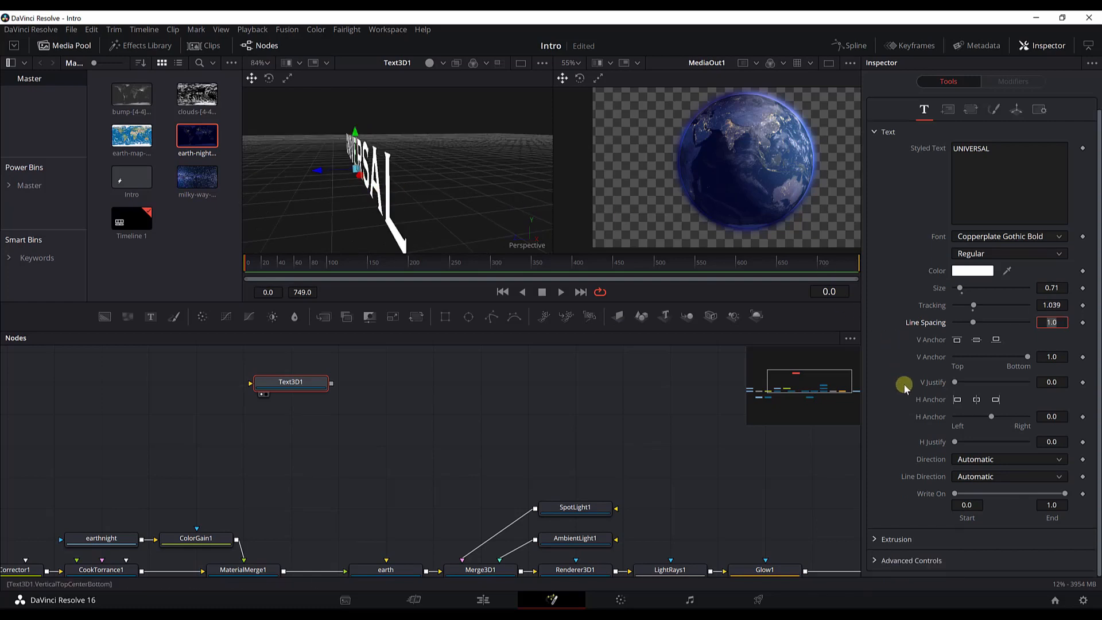
Step: Give the UNIVERSAL text an extrusion depth of 0.07 and check its thickness from an angle
{"action": "left_click", "coordinate": [874, 539]}
{"action": "scroll", "coordinate": [884, 536], "scroll_direction": "down", "scroll_amount": 3}
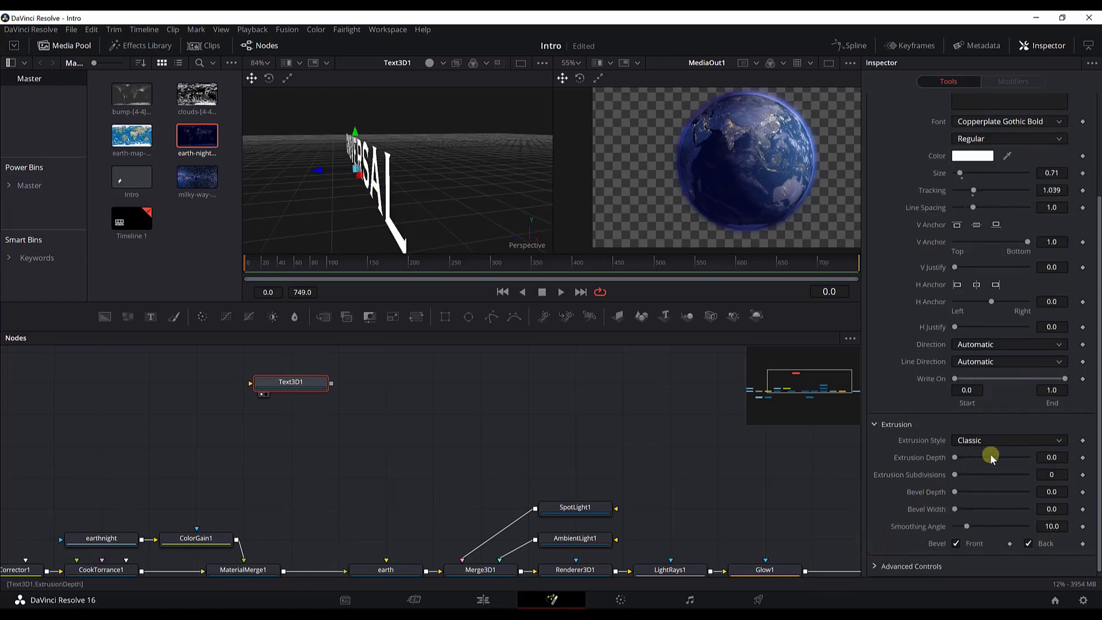
{"action": "left_click", "coordinate": [1050, 457]}
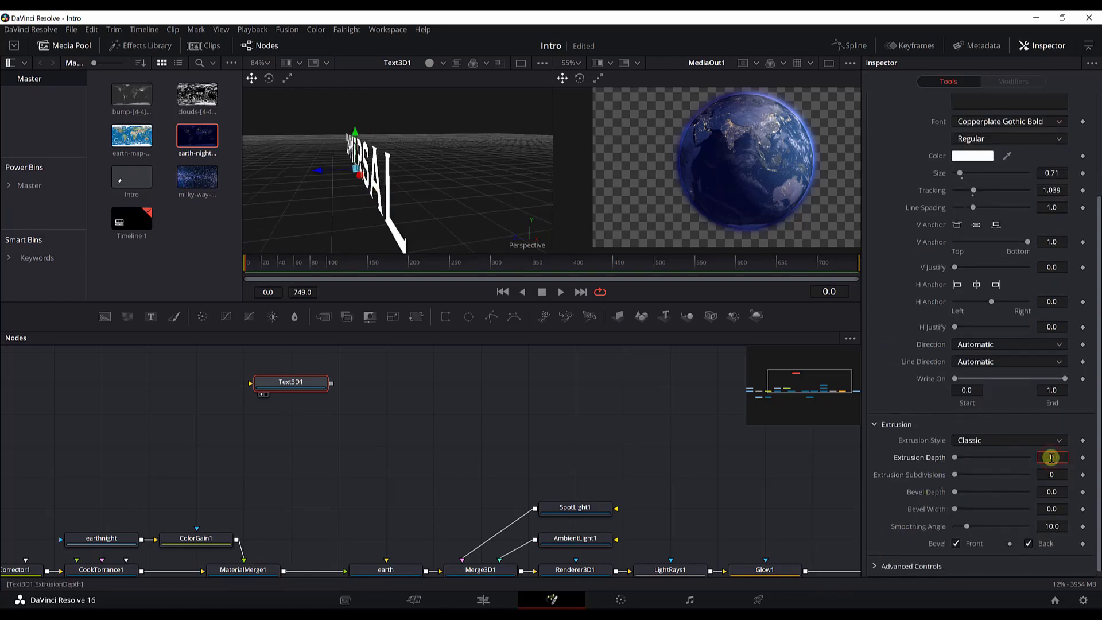
{"action": "type", "text": "0.07"}
{"action": "key", "text": "Tab"}
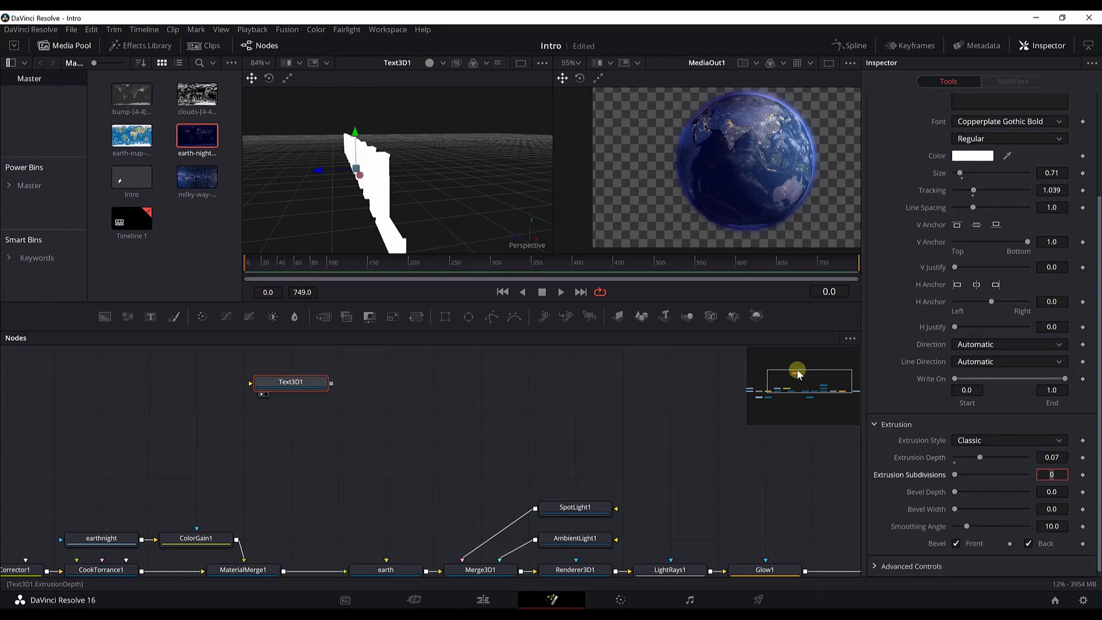
{"action": "mouse_move", "coordinate": [362, 221]}
{"action": "left_mouse_down"}
{"action": "mouse_move", "coordinate": [367, 204]}
{"action": "mouse_move", "coordinate": [371, 213]}
{"action": "left_mouse_up"}
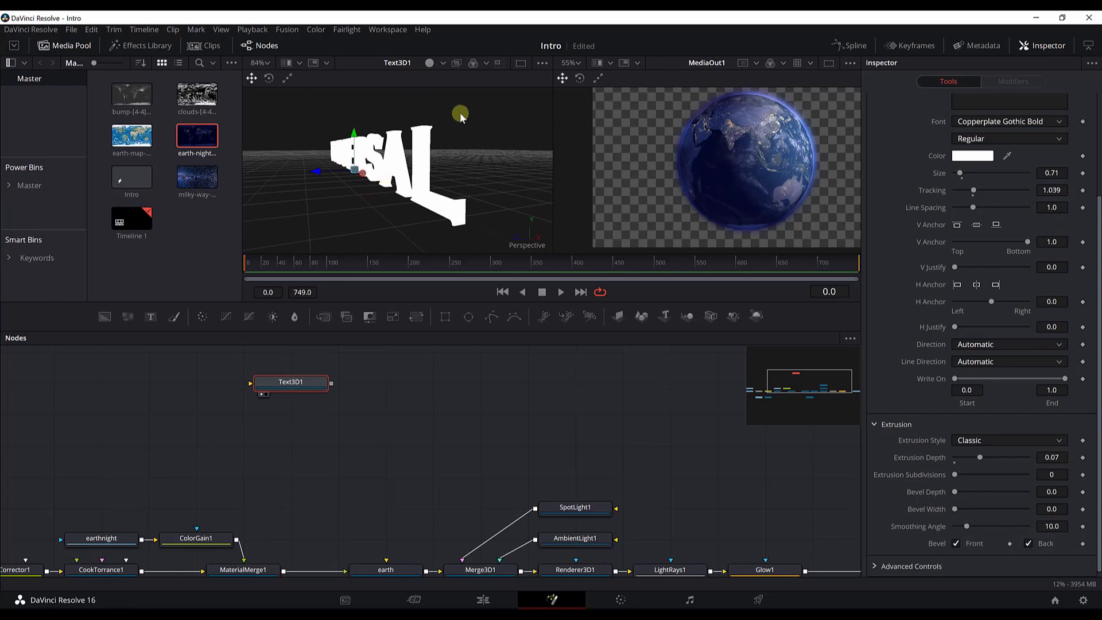
Step: Set the Text3D1 viewer's shading to Lights and inspect the extruded letters' front and side faces up close
{"action": "left_click", "coordinate": [443, 64]}
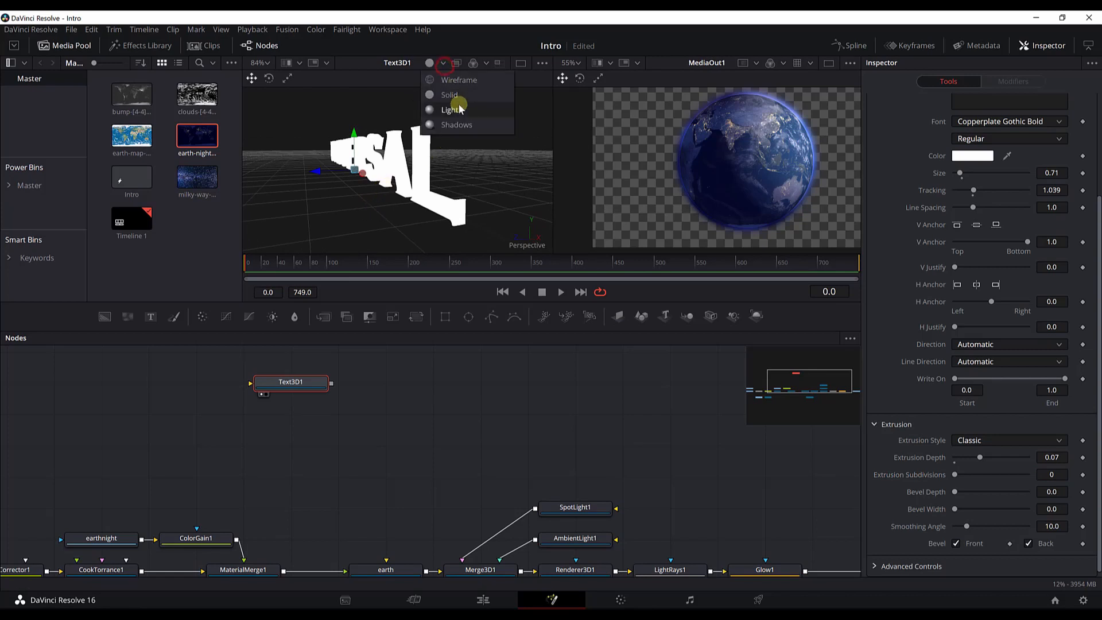
{"action": "left_click", "coordinate": [451, 110]}
{"action": "left_click", "coordinate": [444, 64]}
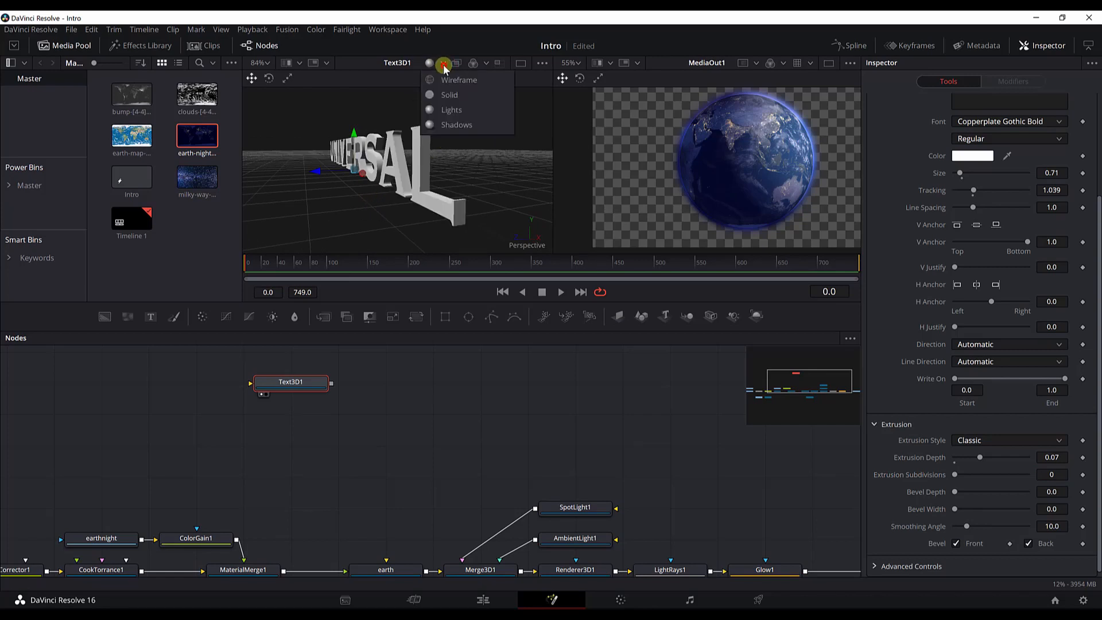
{"action": "left_click", "coordinate": [449, 106]}
{"action": "left_click_drag", "start_coordinate": [442, 188], "coordinate": [431, 222]}
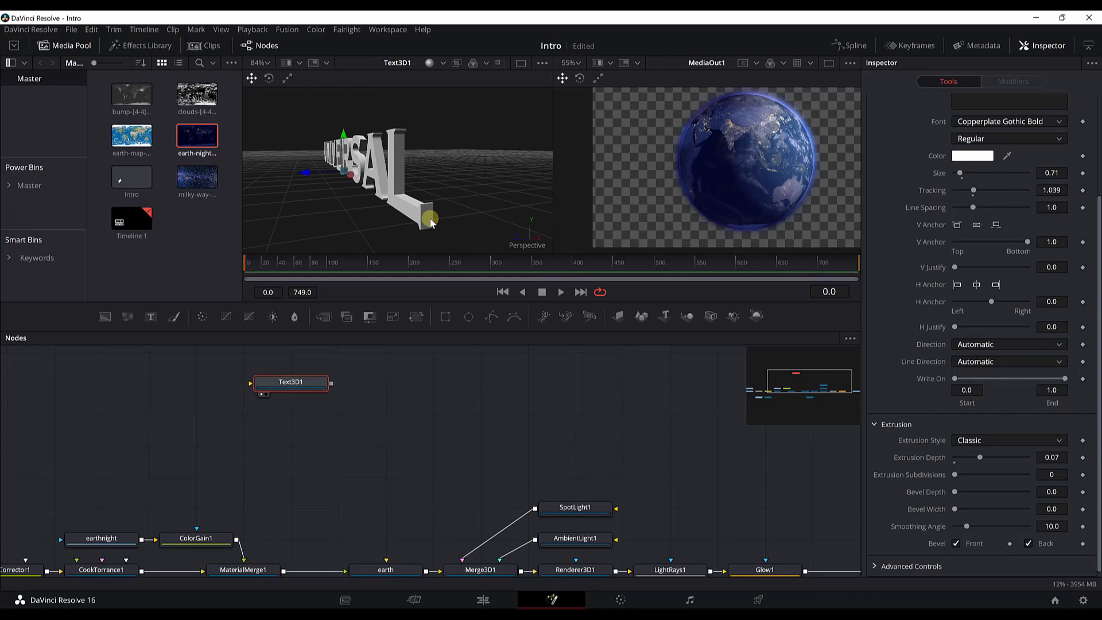
{"action": "left_click_drag", "start_coordinate": [389, 165], "coordinate": [396, 170]}
{"action": "mouse_move", "coordinate": [411, 226]}
{"action": "left_mouse_down"}
{"action": "mouse_move", "coordinate": [511, 209]}
{"action": "mouse_move", "coordinate": [415, 238]}
{"action": "left_mouse_up"}
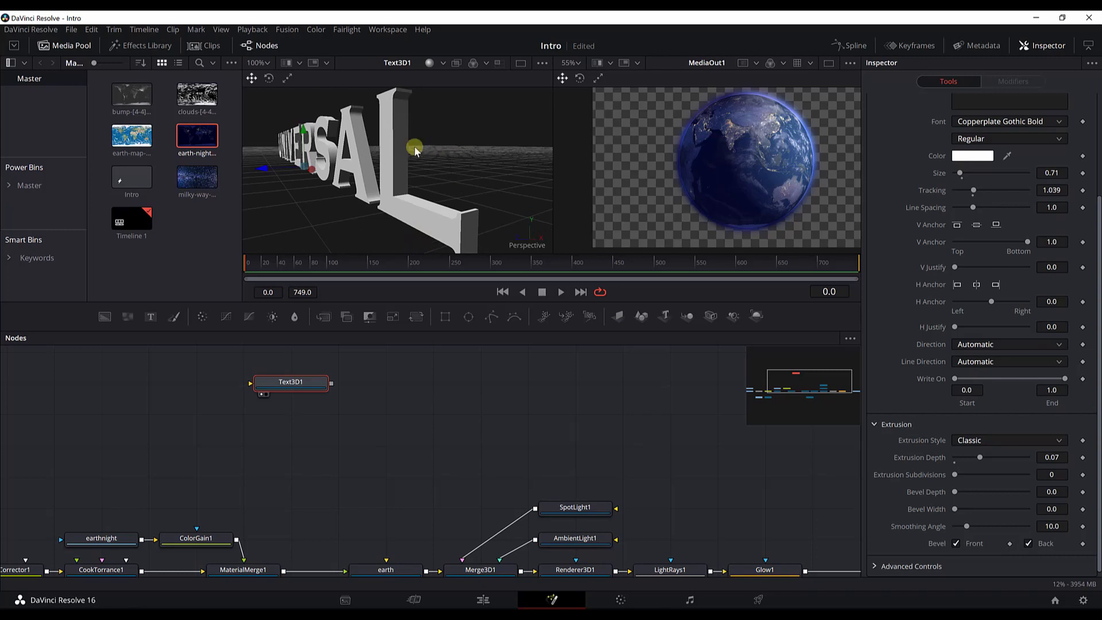
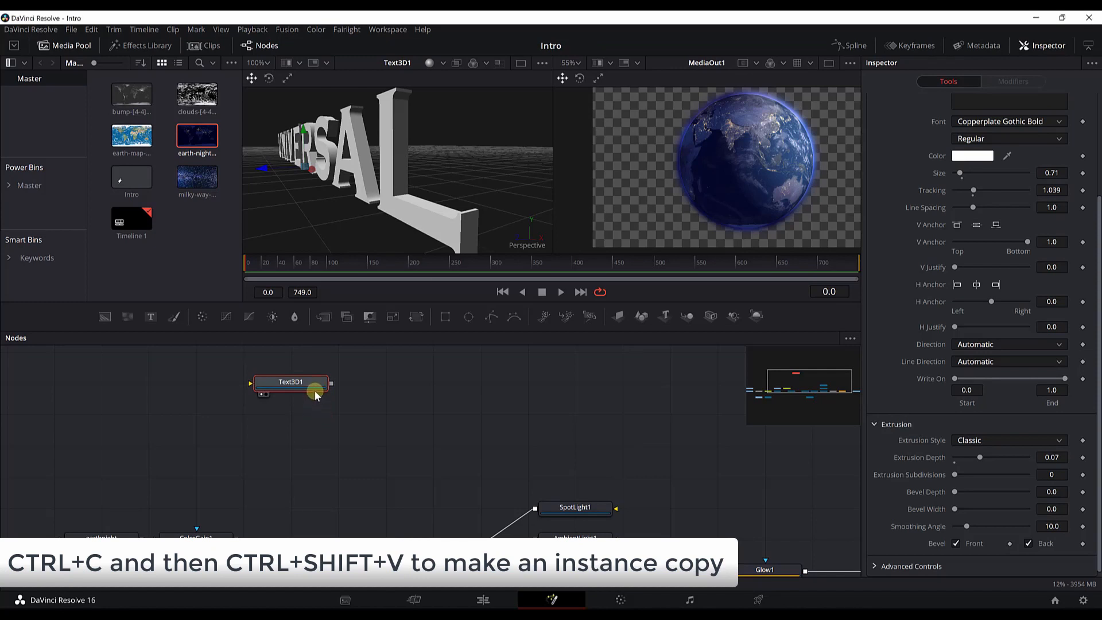
Step: Create an instance copy of Text3D1 and combine it with the original in a Merge 3D node
{"action": "key", "text": "ctrl+shift+v"}
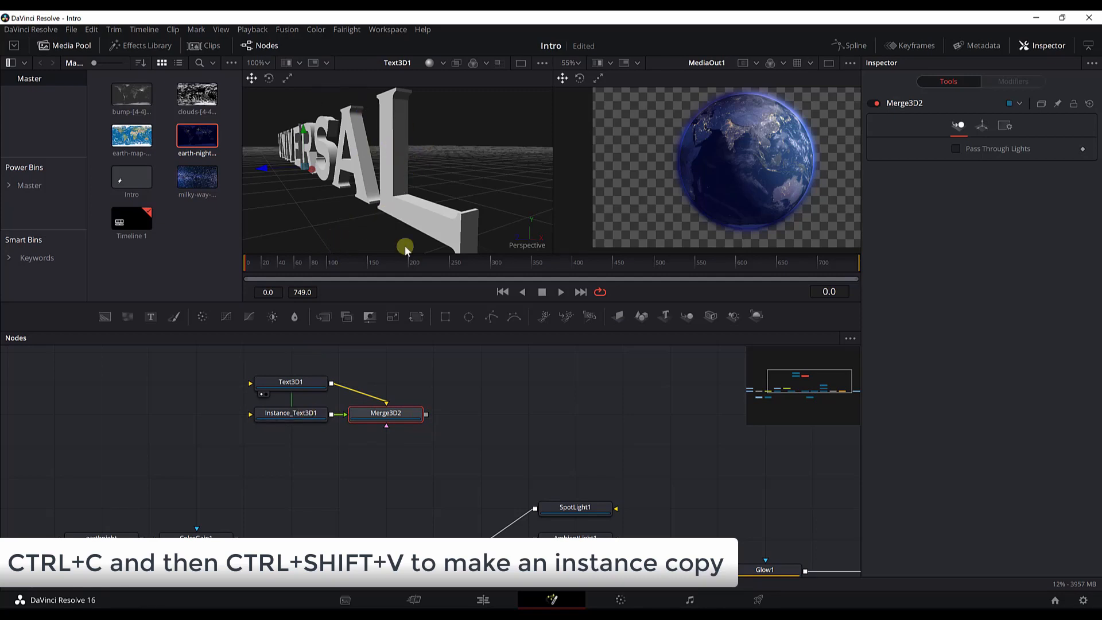
{"action": "mouse_move", "coordinate": [295, 413]}
{"action": "left_mouse_down"}
{"action": "mouse_move", "coordinate": [294, 444]}
{"action": "mouse_move", "coordinate": [313, 416]}
{"action": "left_mouse_up"}
{"action": "left_click_drag", "start_coordinate": [394, 457], "coordinate": [394, 492]}
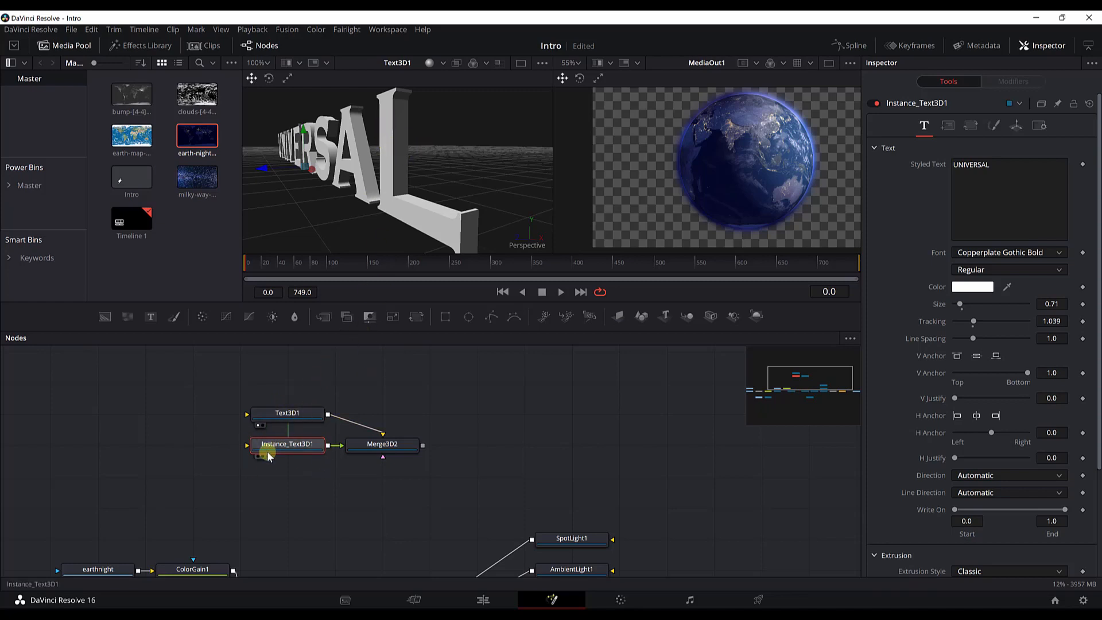
{"action": "left_click_drag", "start_coordinate": [388, 459], "coordinate": [435, 459]}
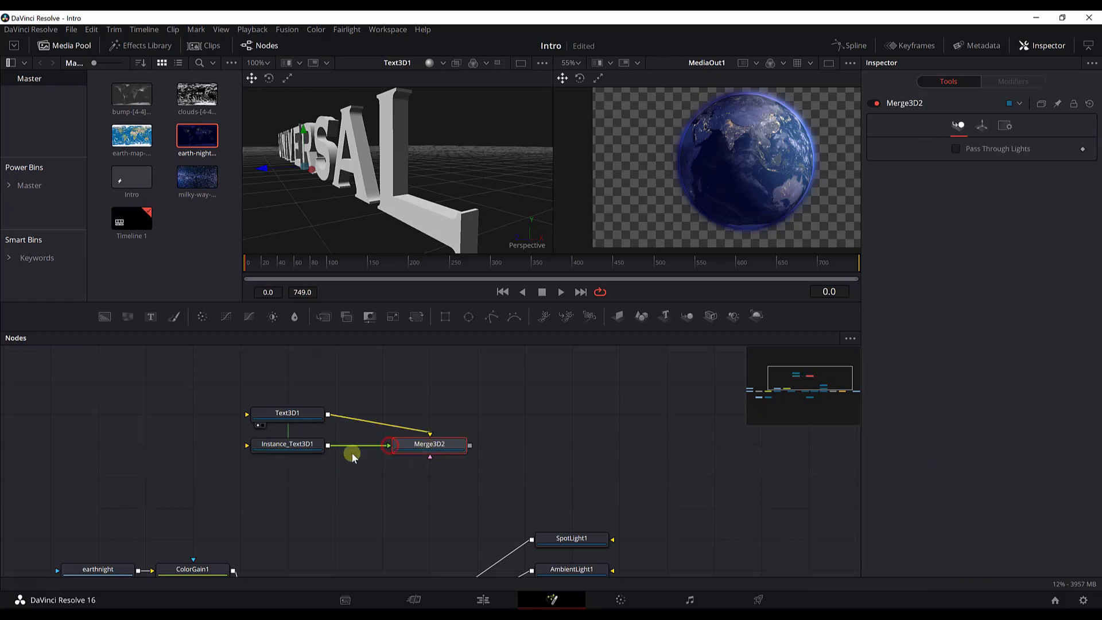
{"action": "left_click", "coordinate": [295, 448]}
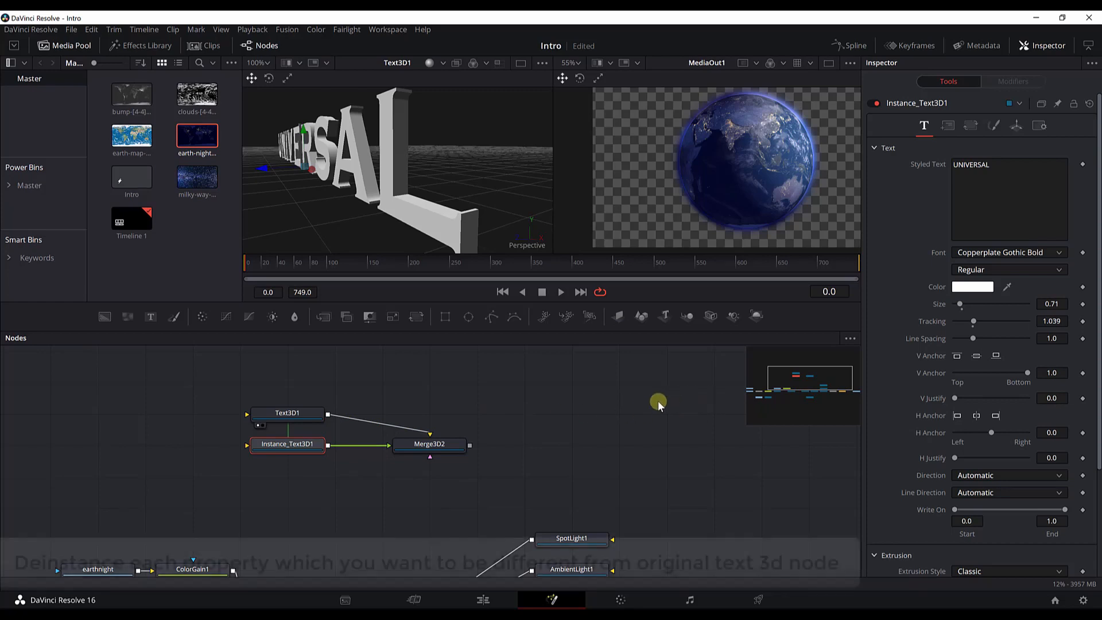
{"action": "left_click_drag", "start_coordinate": [429, 443], "coordinate": [382, 443]}
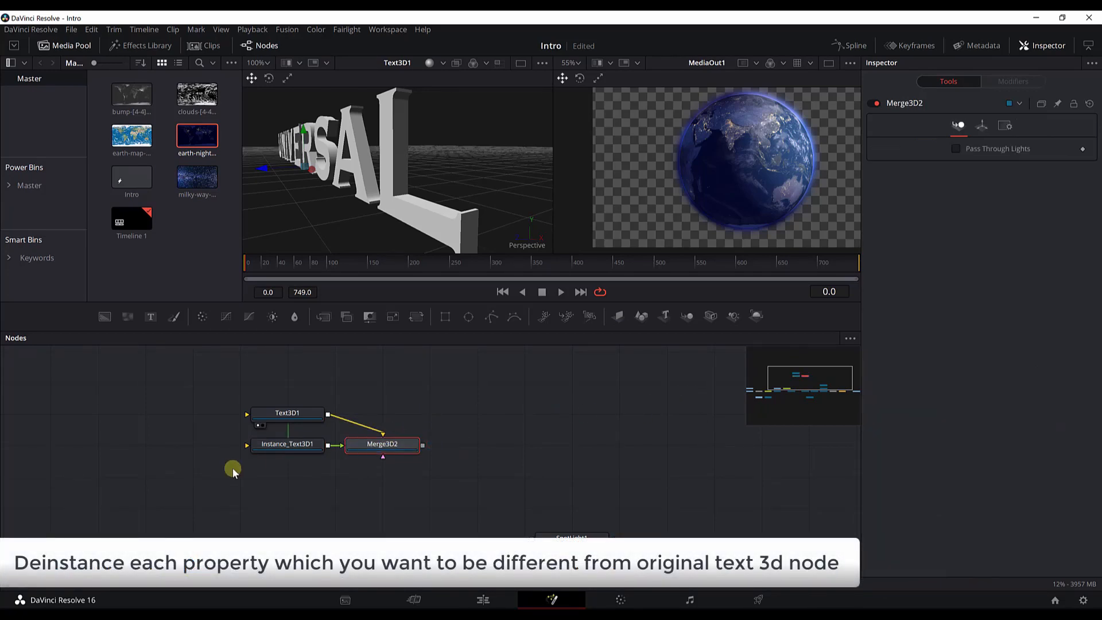
Step: Deinstance the Extrusion Depth, Bevel Depth and Bevel Width of Instance_Text3D1
{"action": "left_click", "coordinate": [294, 445]}
{"action": "scroll", "coordinate": [952, 453], "scroll_direction": "down", "scroll_amount": 3}
{"action": "scroll", "coordinate": [952, 456], "scroll_direction": "up", "scroll_amount": 2}
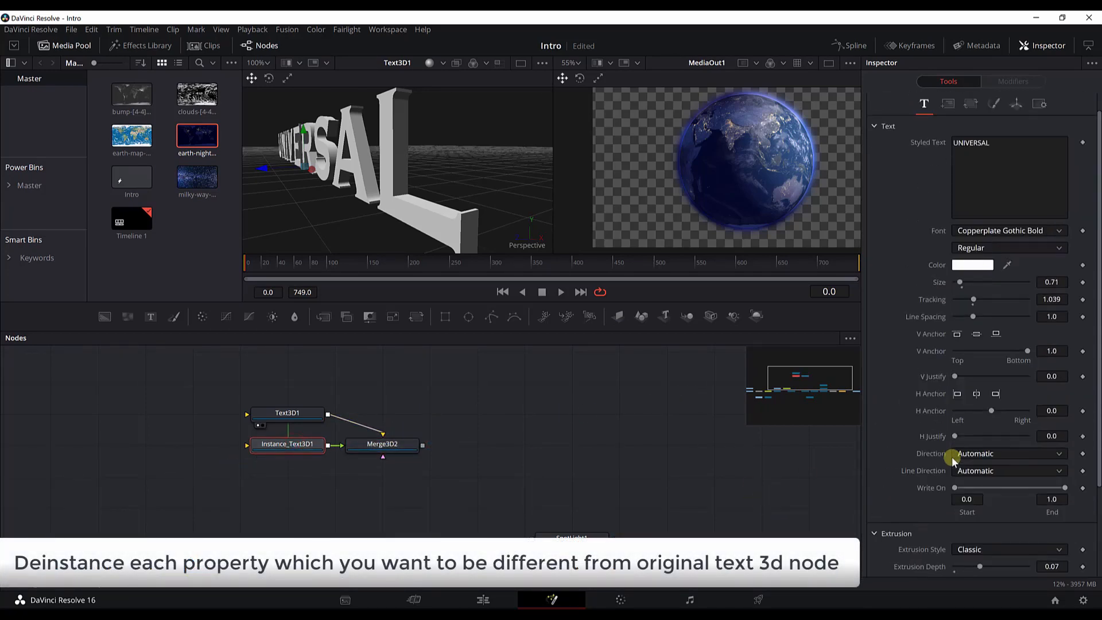
{"action": "scroll", "coordinate": [951, 456], "scroll_direction": "down", "scroll_amount": 2}
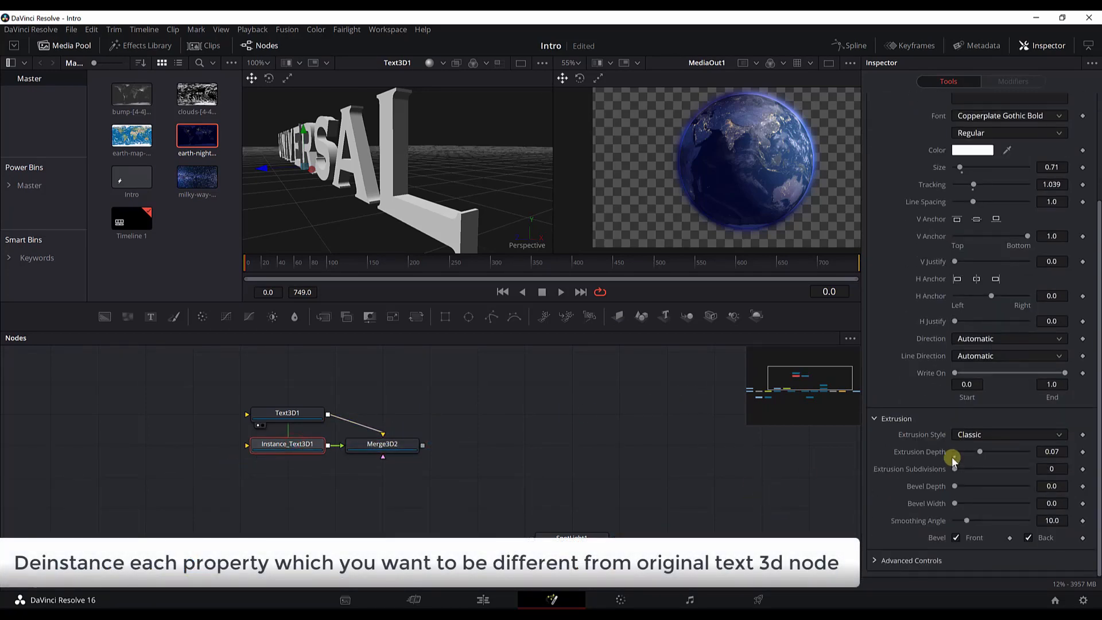
{"action": "right_click", "coordinate": [902, 450]}
{"action": "left_click", "coordinate": [930, 555]}
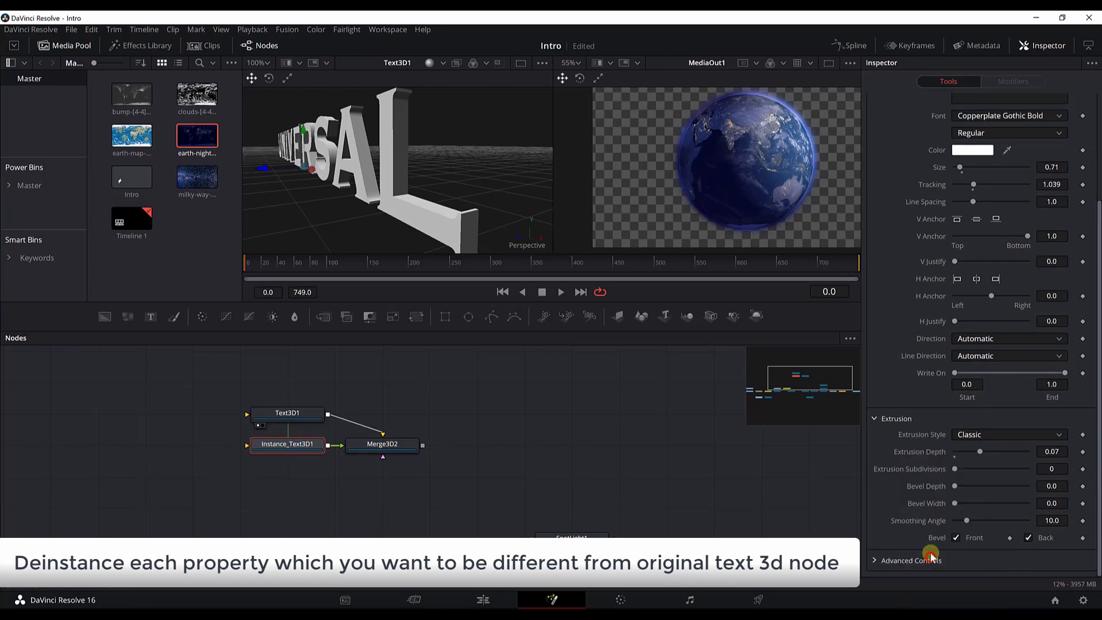
{"action": "right_click", "coordinate": [923, 487]}
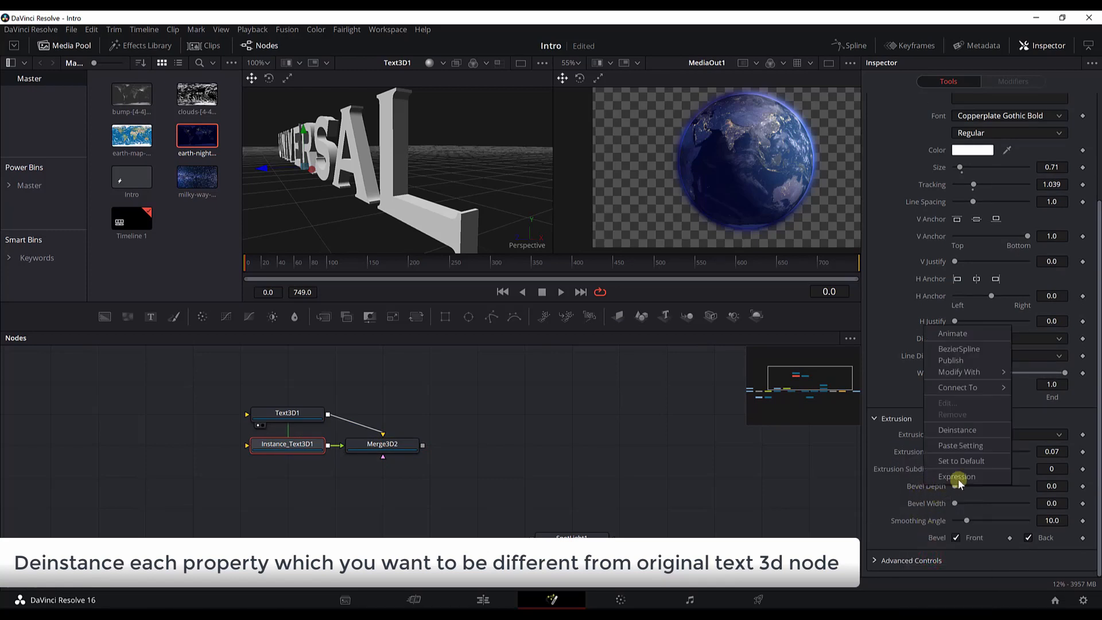
{"action": "left_click", "coordinate": [959, 432]}
{"action": "right_click", "coordinate": [927, 501]}
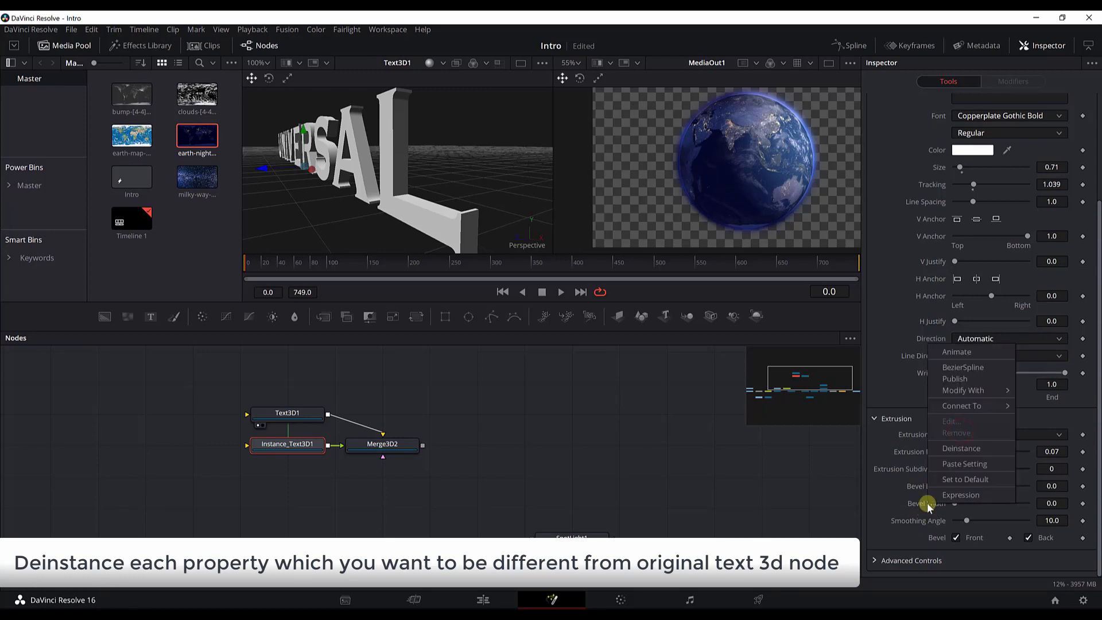
{"action": "left_click", "coordinate": [955, 450]}
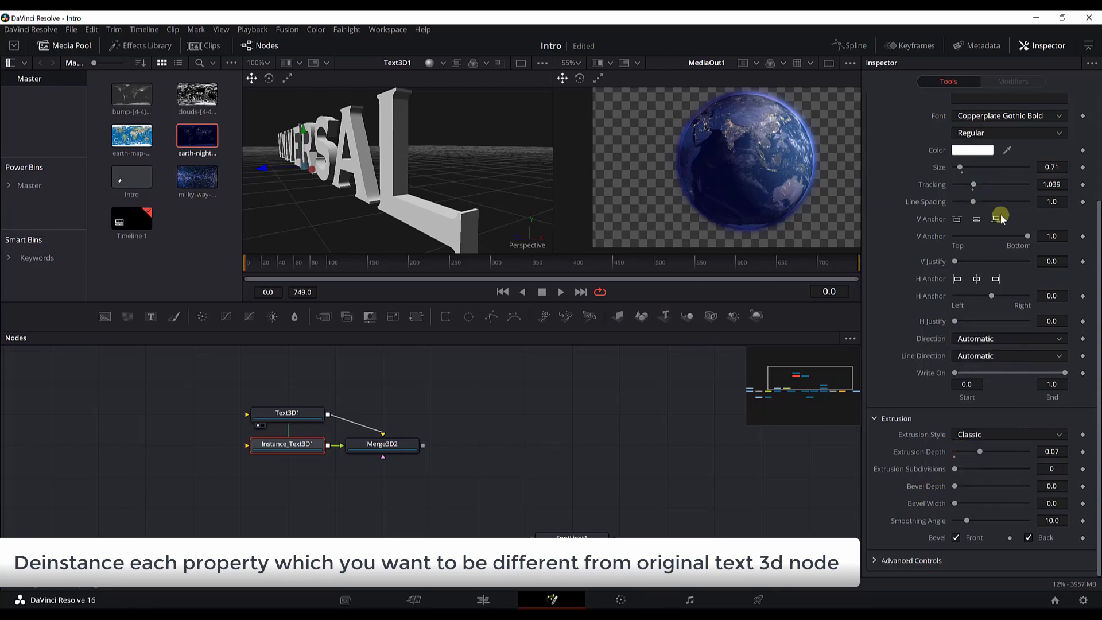
Step: Deinstance the material color group in the shading settings of Instance_Text3D1
{"action": "scroll", "coordinate": [1004, 224], "scroll_direction": "up", "scroll_amount": 3}
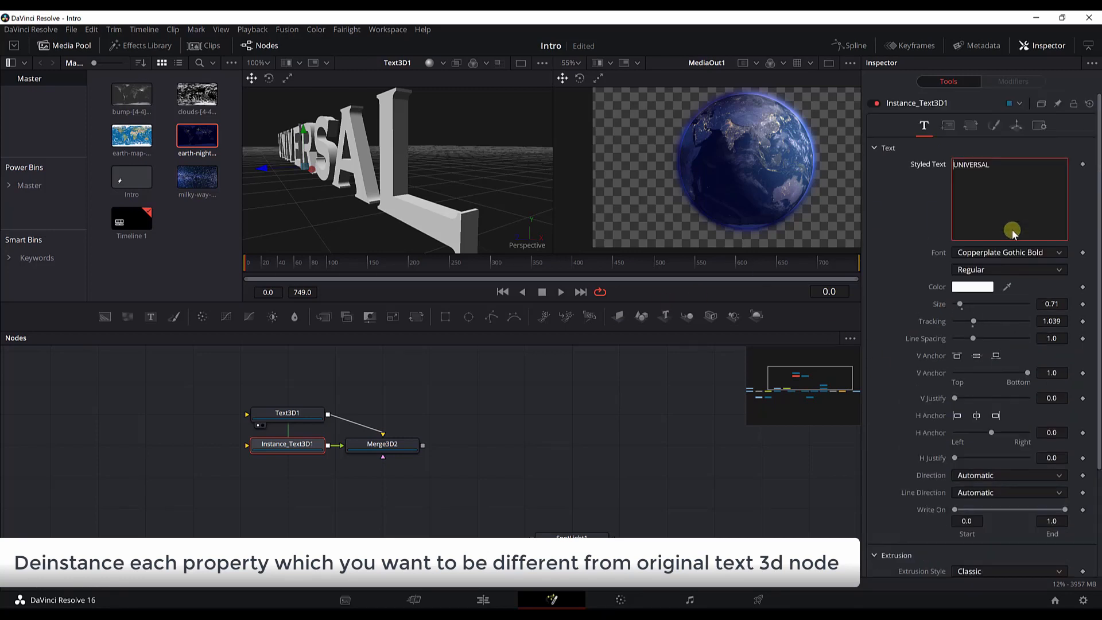
{"action": "left_click", "coordinate": [991, 129]}
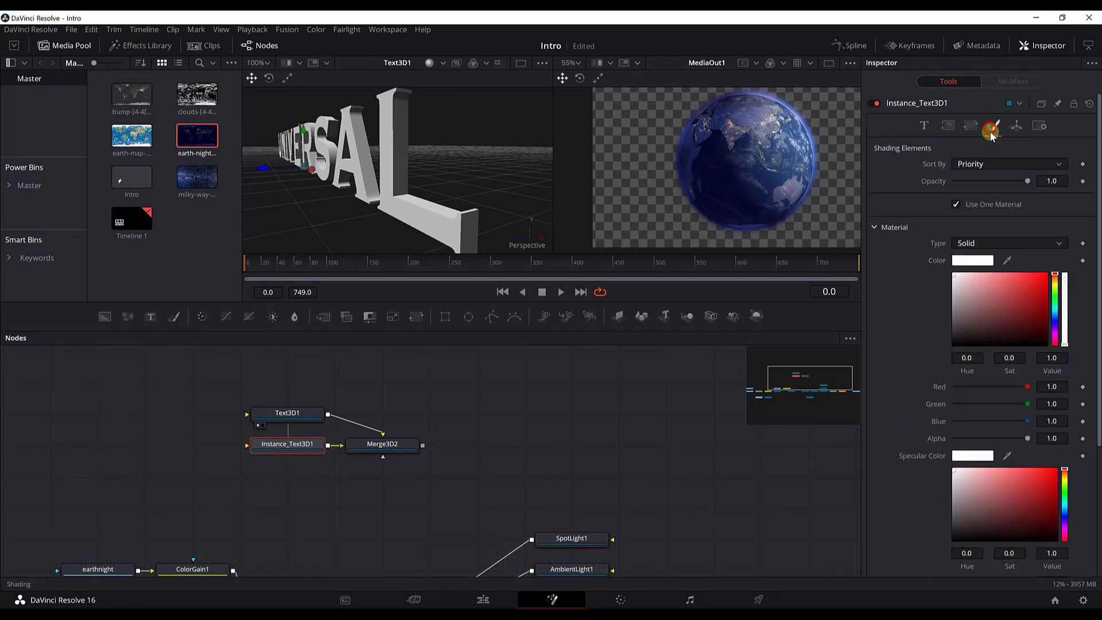
{"action": "scroll", "coordinate": [970, 321], "scroll_direction": "down", "scroll_amount": 1}
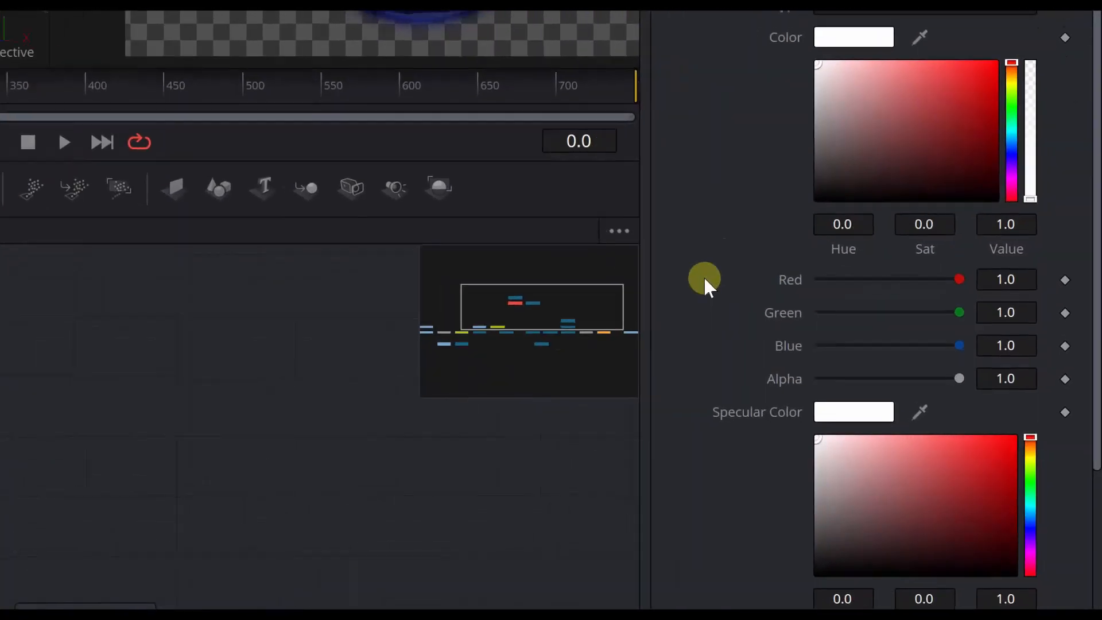
{"action": "right_click", "coordinate": [832, 302]}
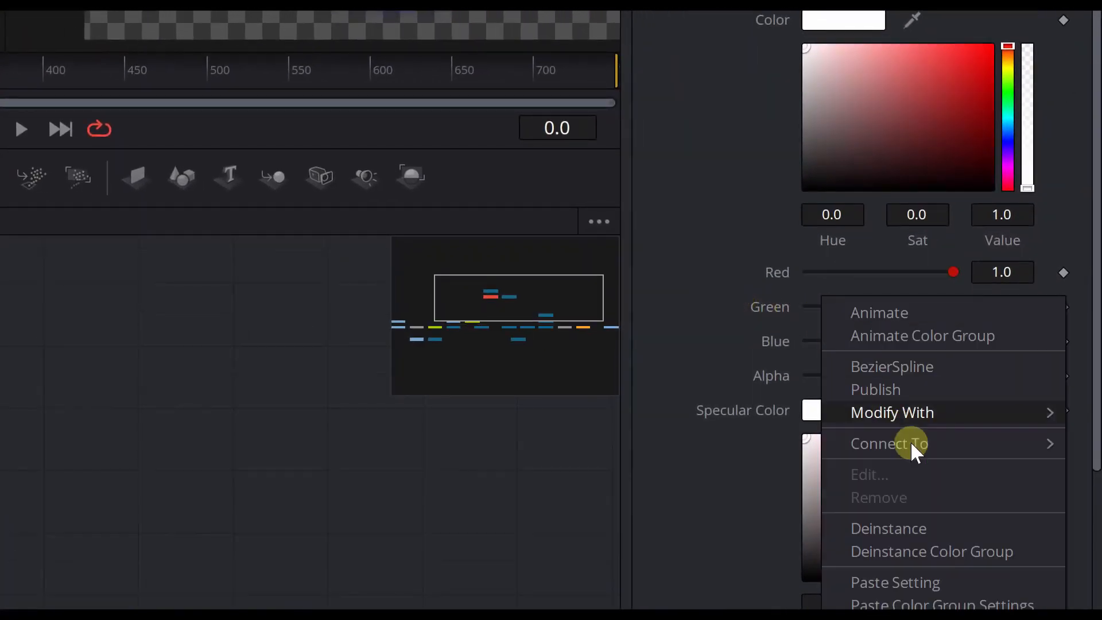
{"action": "left_click", "coordinate": [923, 552]}
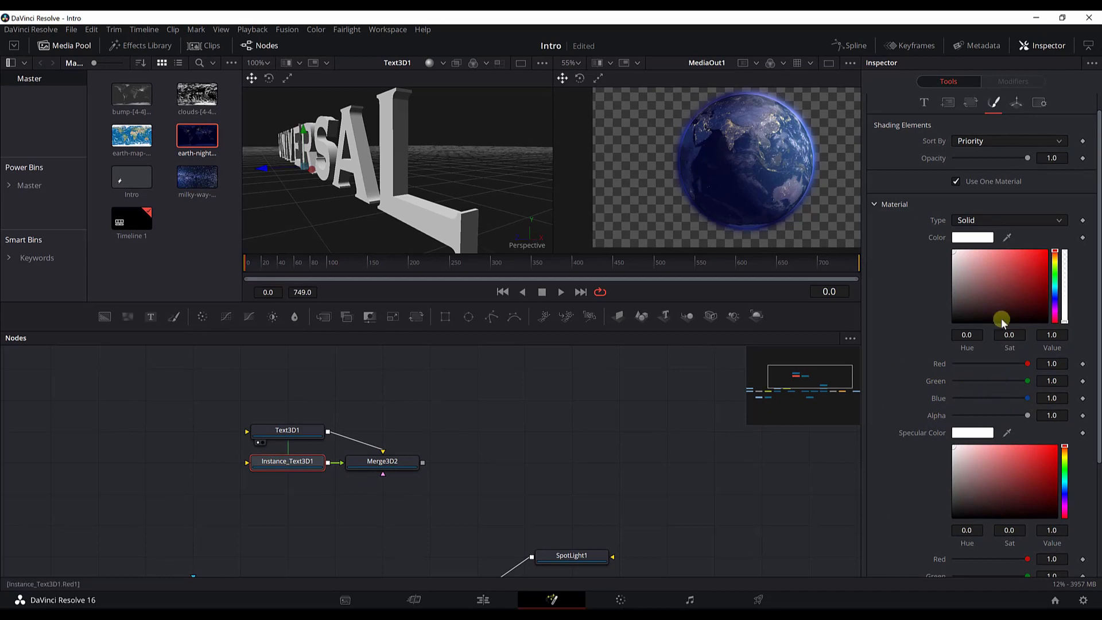
Step: Make the material color of Instance_Text3D1 red, with saturation about 0.928 and value about 0.921, and display Merge3D2 in the 3D viewer
{"action": "left_click_drag", "start_coordinate": [975, 269], "coordinate": [1046, 253]}
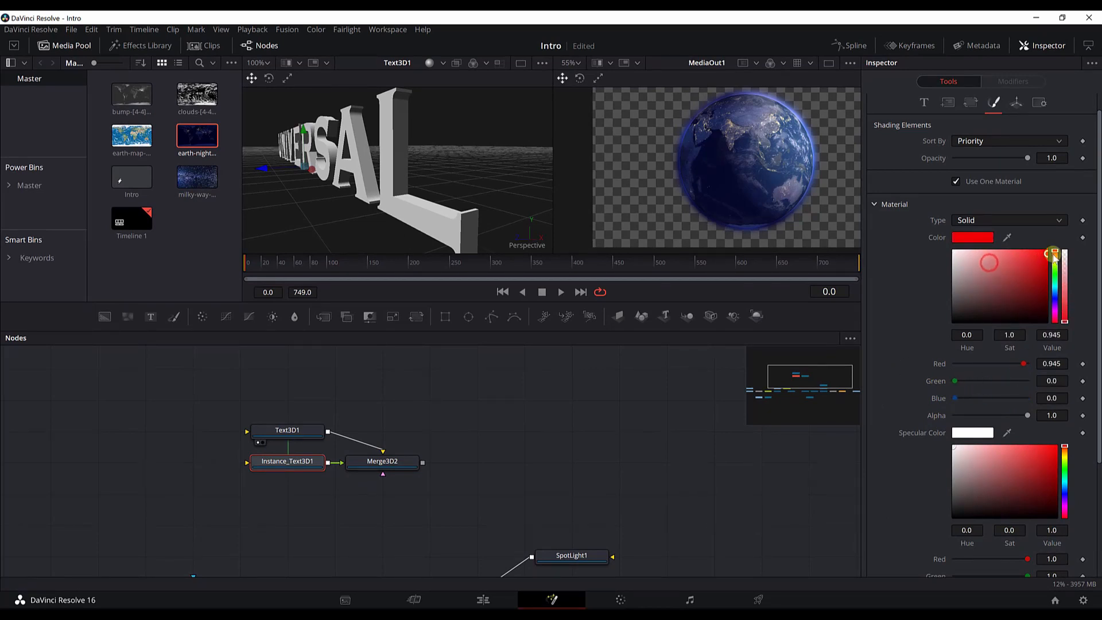
{"action": "left_click", "coordinate": [400, 465]}
{"action": "key", "text": "1"}
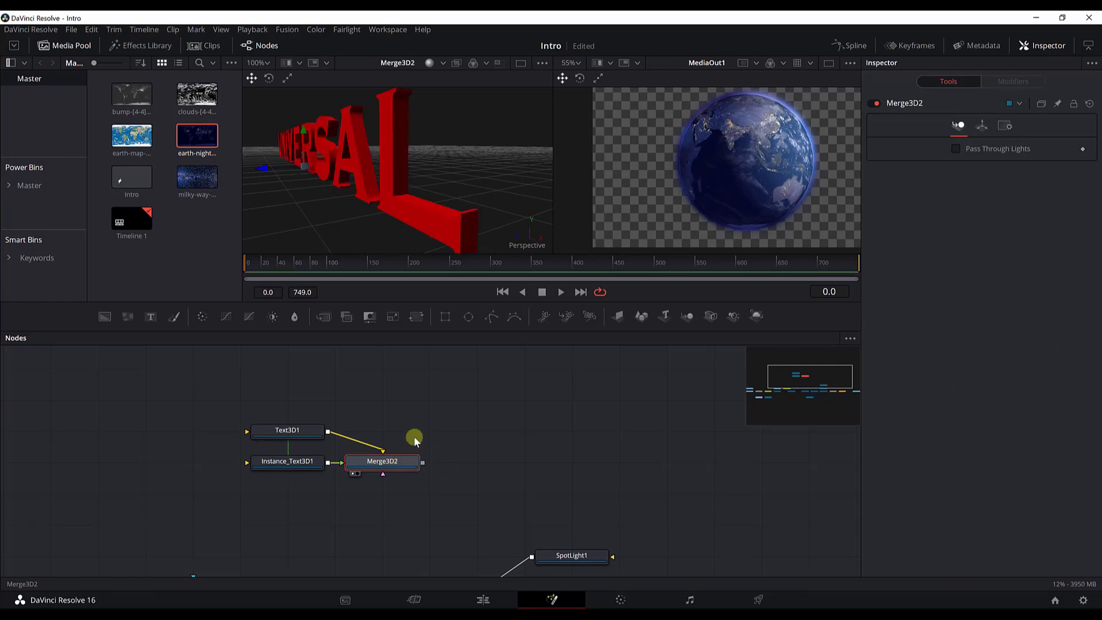
{"action": "left_click", "coordinate": [299, 464]}
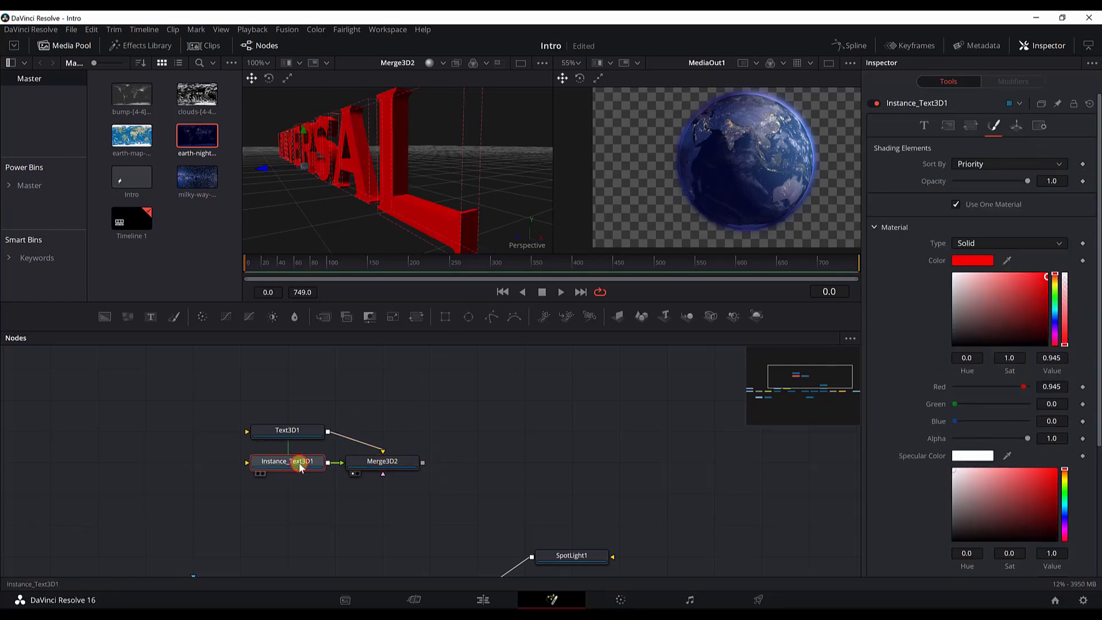
{"action": "left_click", "coordinate": [995, 281]}
{"action": "left_click_drag", "start_coordinate": [996, 284], "coordinate": [1040, 279]}
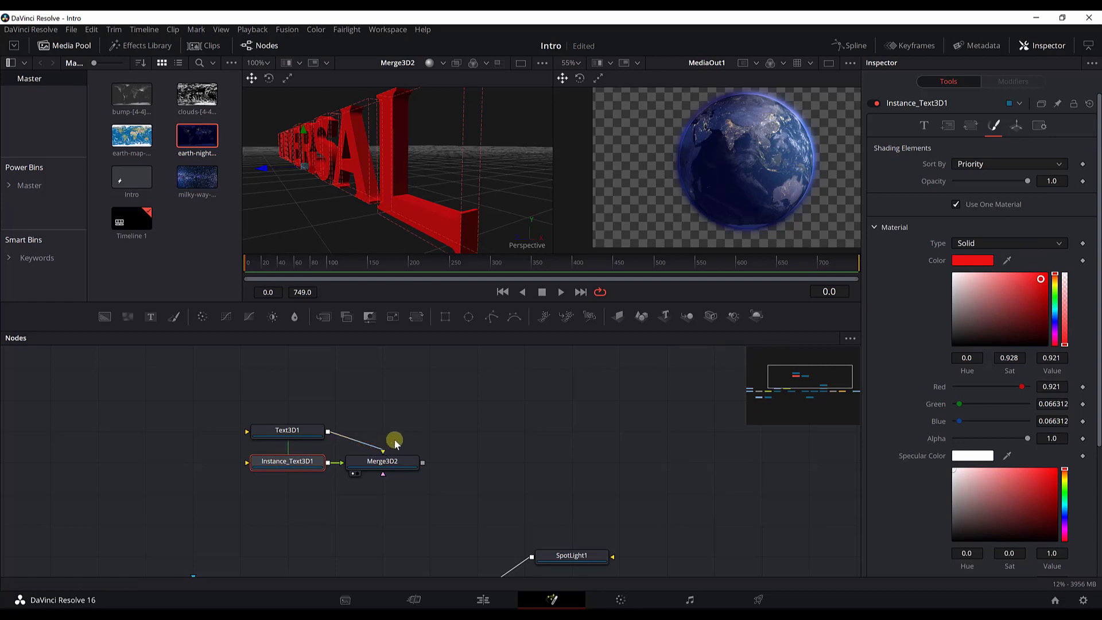
Step: Set the Extrusion Depth of Instance_Text3D1 to 0.04
{"action": "left_click", "coordinate": [929, 123]}
{"action": "scroll", "coordinate": [974, 365], "scroll_direction": "down", "scroll_amount": 3}
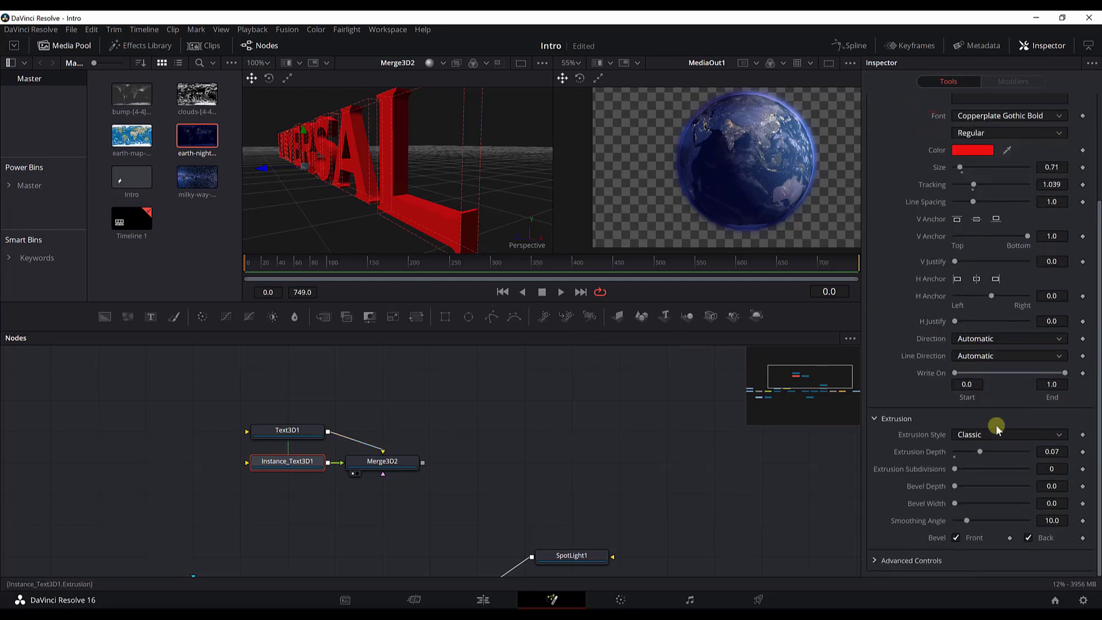
{"action": "left_click", "coordinate": [1047, 452]}
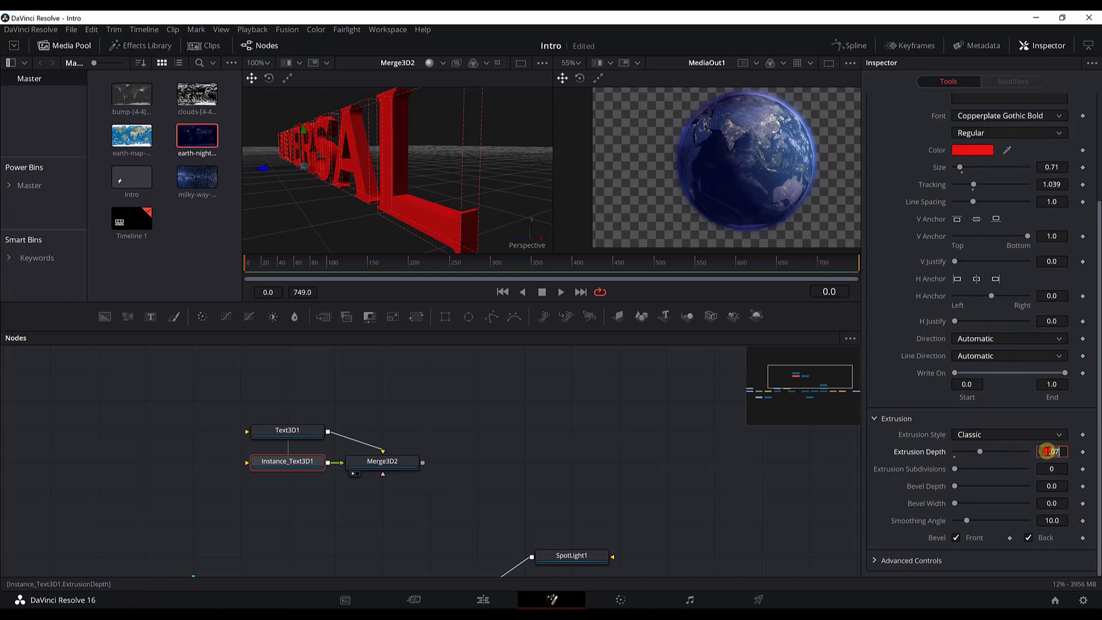
{"action": "left_click_drag", "start_coordinate": [1047, 452], "coordinate": [1063, 451]}
{"action": "type", "text": "0.04"}
{"action": "key", "text": "Return"}
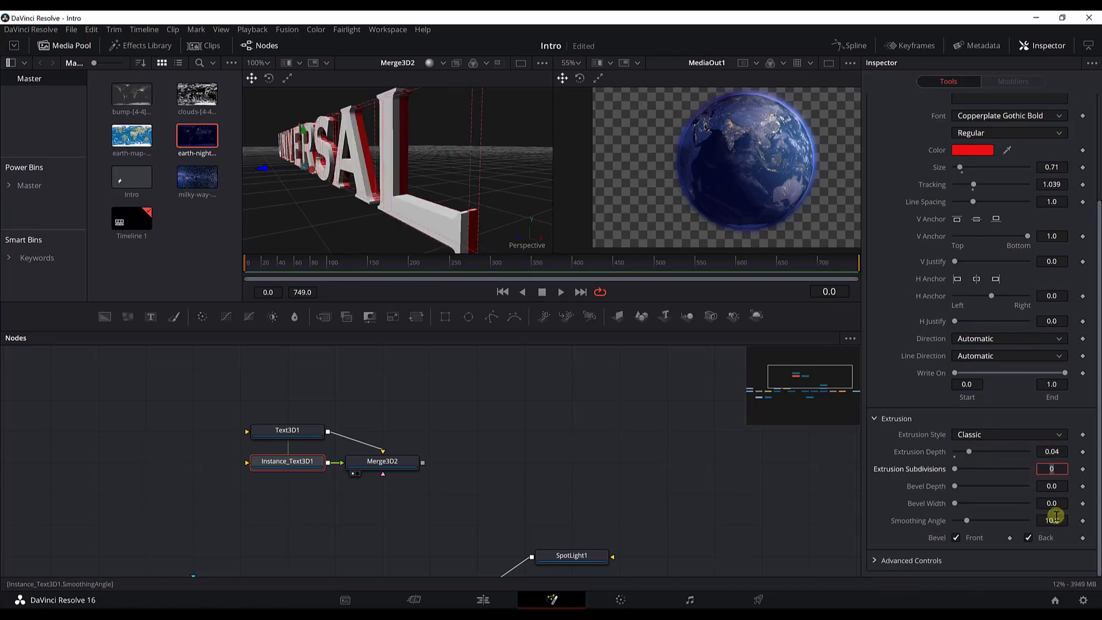
Step: Set the Bevel Depth of Instance_Text3D1 to 0.0091 and its Bevel Width to 0.0146
{"action": "left_click", "coordinate": [1059, 487]}
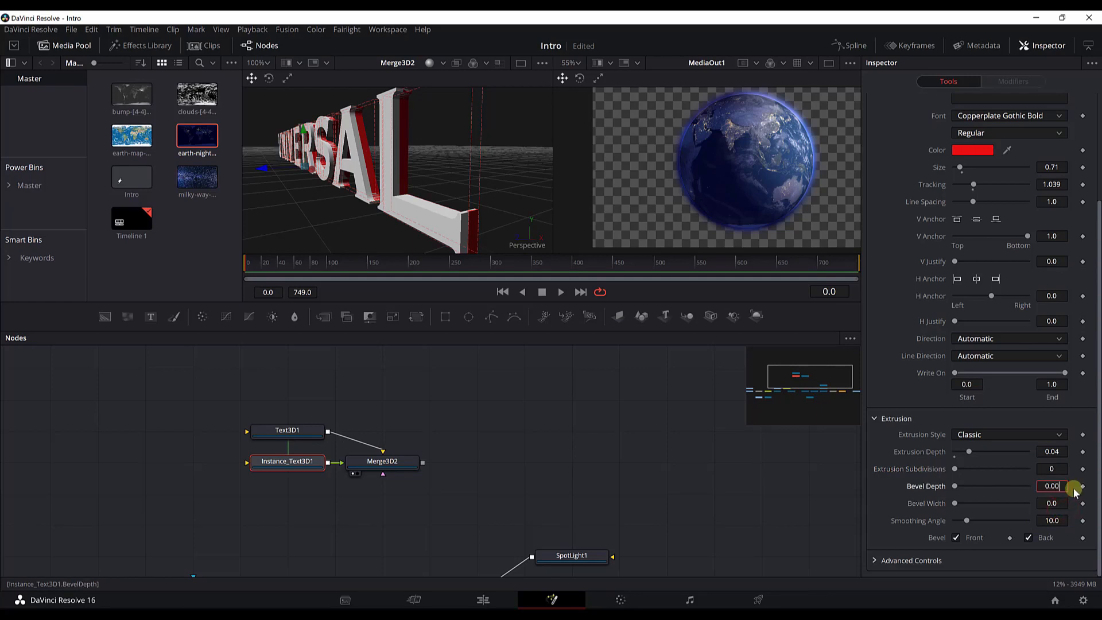
{"action": "key", "text": "Tab"}
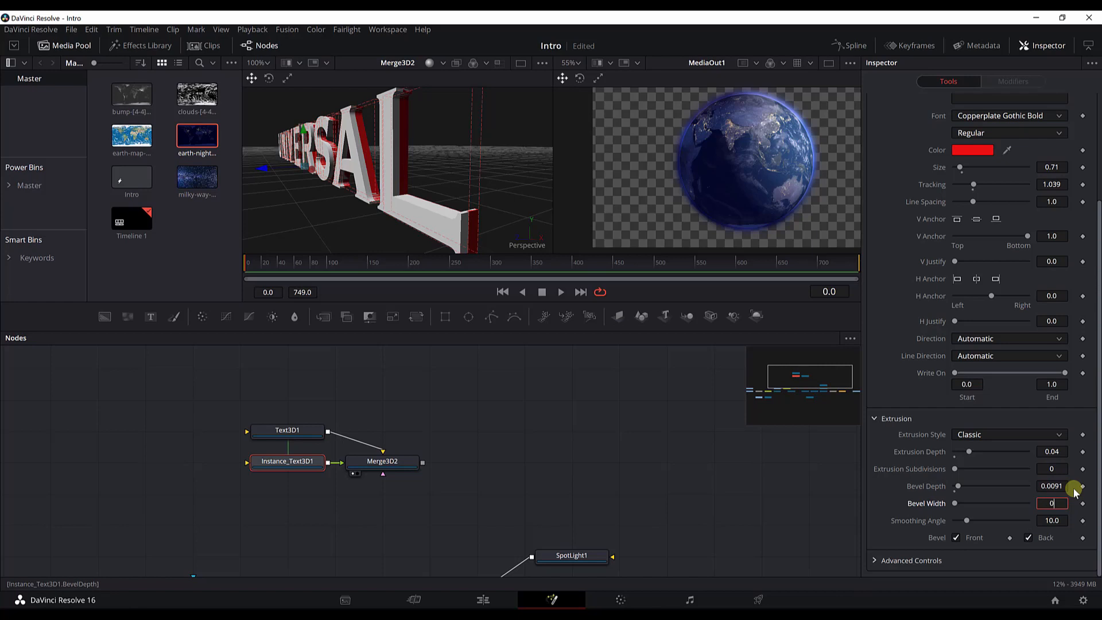
{"action": "type", "text": "0.0146"}
{"action": "key", "text": "Tab"}
{"action": "scroll", "coordinate": [422, 150], "scroll_direction": "up", "scroll_amount": 3}
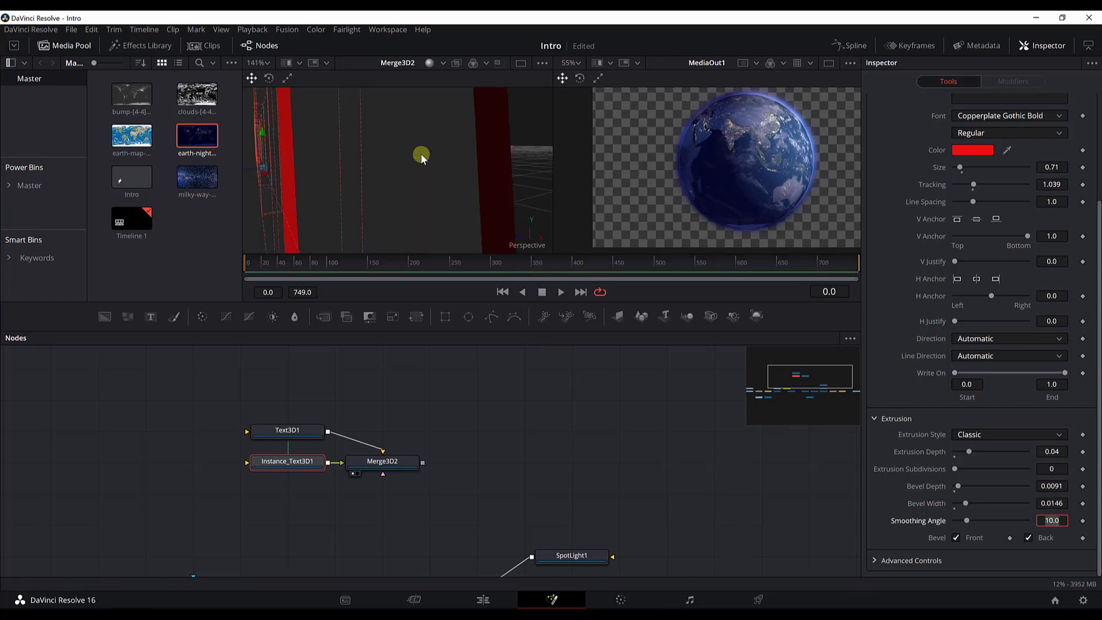
{"action": "scroll", "coordinate": [421, 153], "scroll_direction": "down", "scroll_amount": 3}
{"action": "left_click_drag", "start_coordinate": [415, 184], "coordinate": [387, 206]}
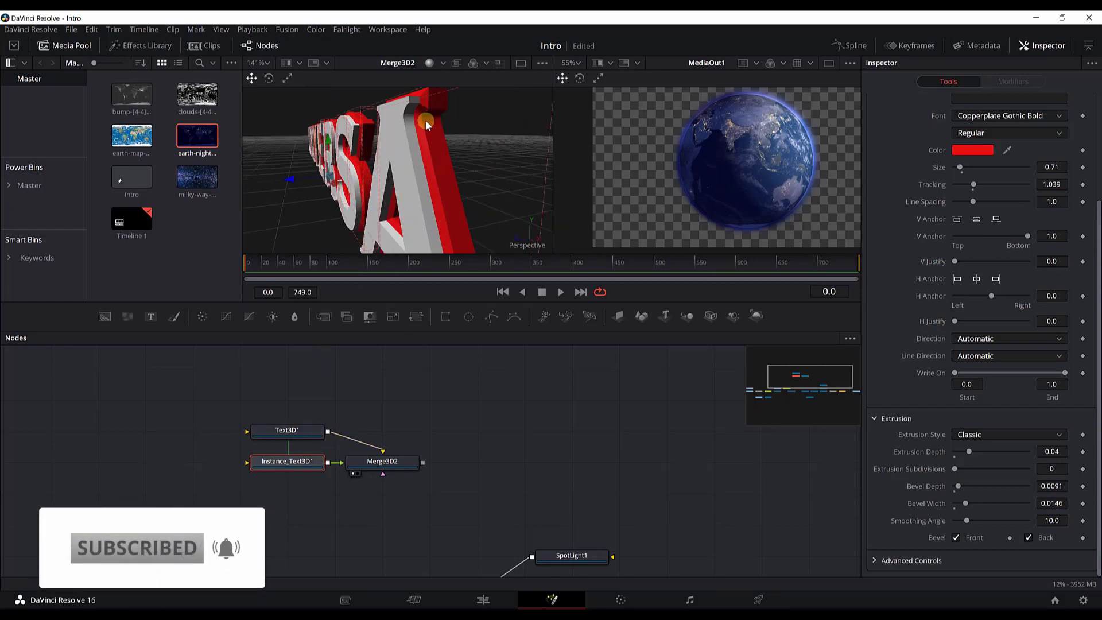
Step: Deinstance the Z translation of Instance_Text3D1
{"action": "scroll", "coordinate": [998, 184], "scroll_direction": "up", "scroll_amount": 4}
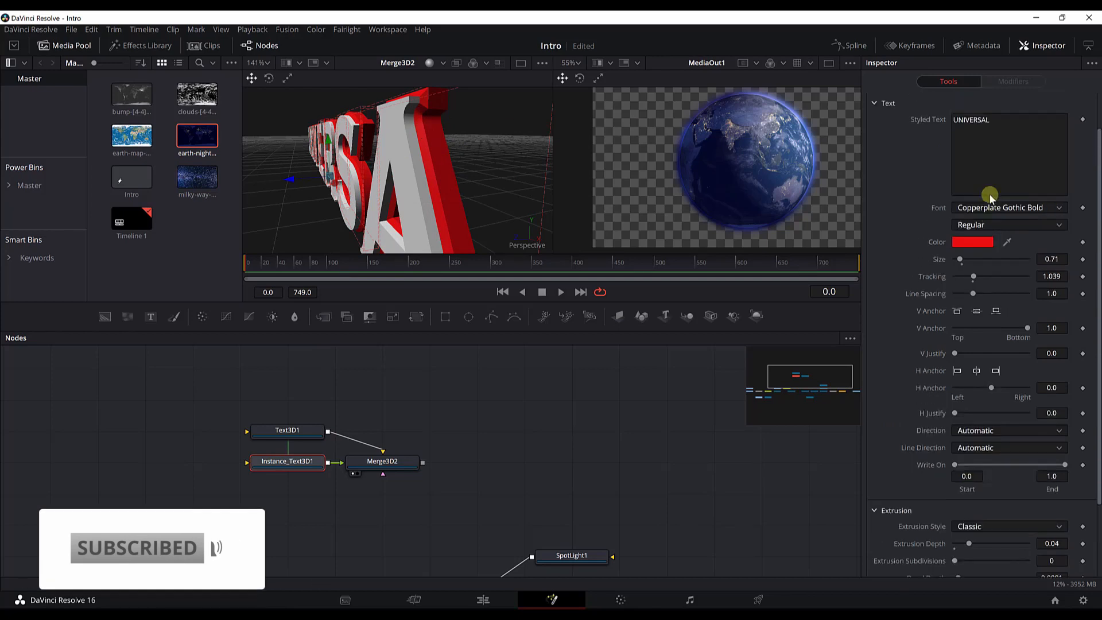
{"action": "left_click", "coordinate": [1015, 125]}
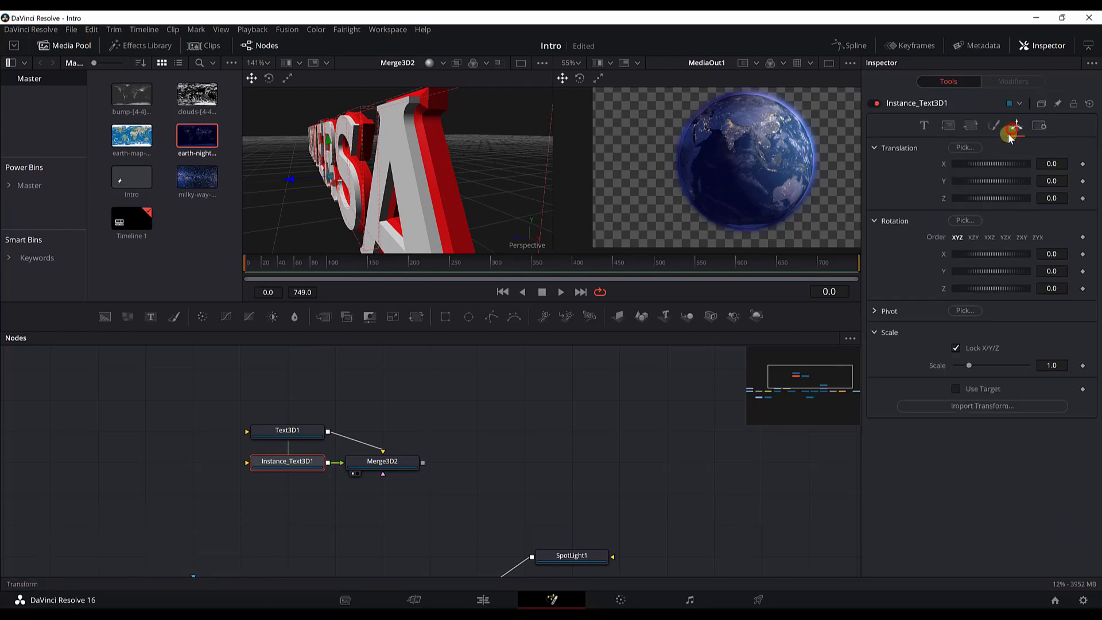
{"action": "right_click", "coordinate": [927, 197]}
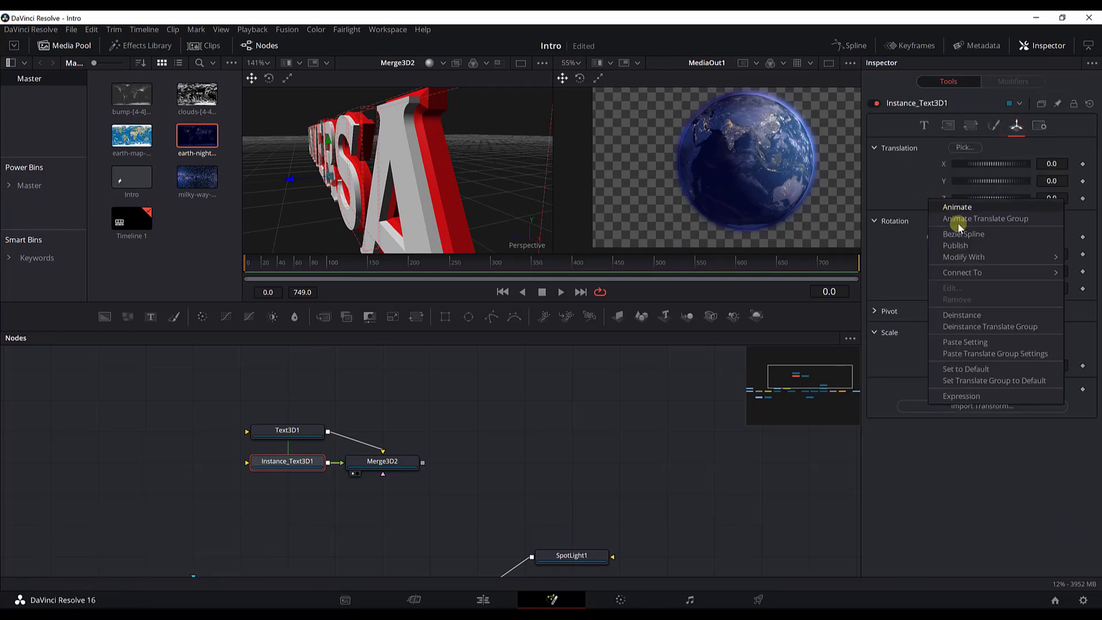
{"action": "left_click", "coordinate": [916, 210]}
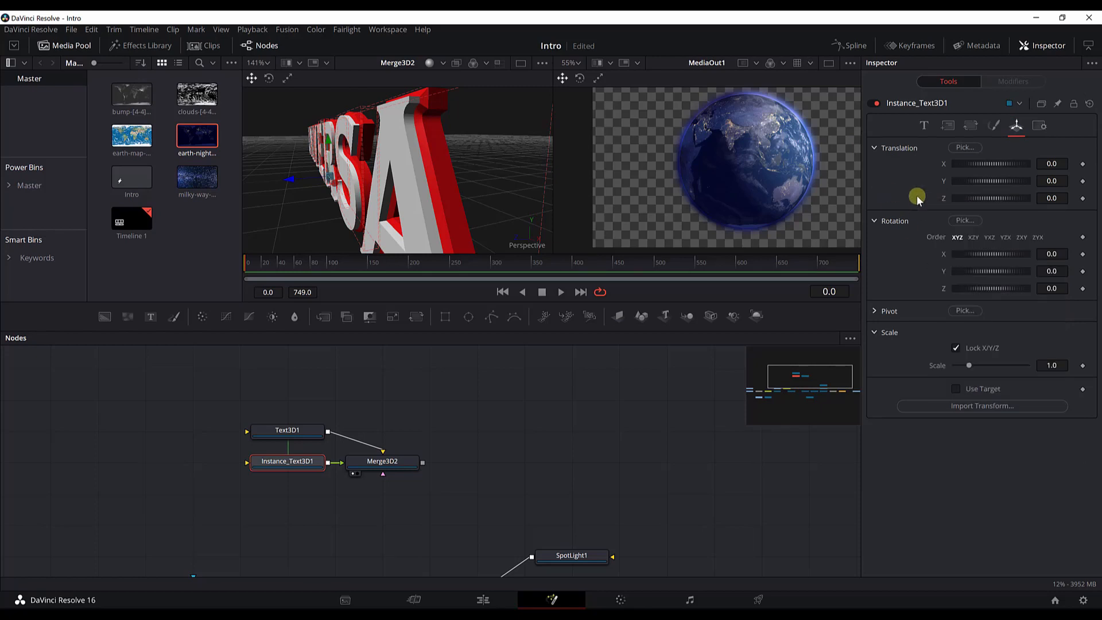
{"action": "right_click", "coordinate": [915, 194]}
{"action": "left_click", "coordinate": [962, 313]}
Step: Set the Z translation of Instance_Text3D1 to 0.011 and check its alignment with the original text
{"action": "left_click_drag", "start_coordinate": [489, 168], "coordinate": [410, 203]}
{"action": "scroll", "coordinate": [466, 149], "scroll_direction": "down", "scroll_amount": 3}
{"action": "scroll", "coordinate": [411, 199], "scroll_direction": "up", "scroll_amount": 1}
{"action": "left_click_drag", "start_coordinate": [982, 198], "coordinate": [986, 200]}
{"action": "key", "text": "ctrl+z"}
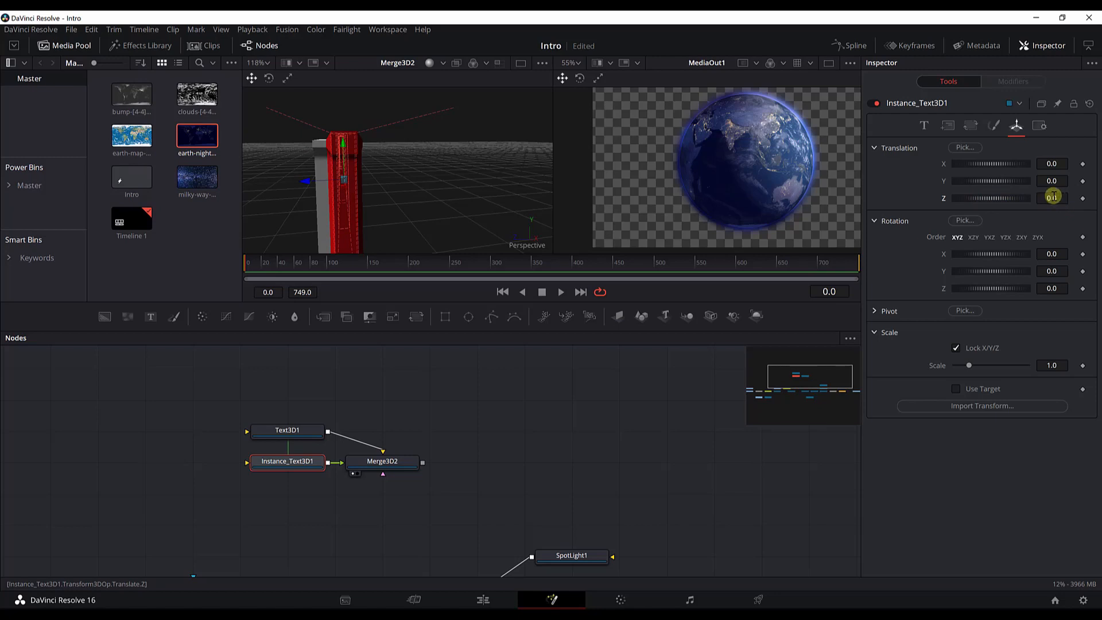
{"action": "left_click_drag", "start_coordinate": [1045, 197], "coordinate": [1045, 200]}
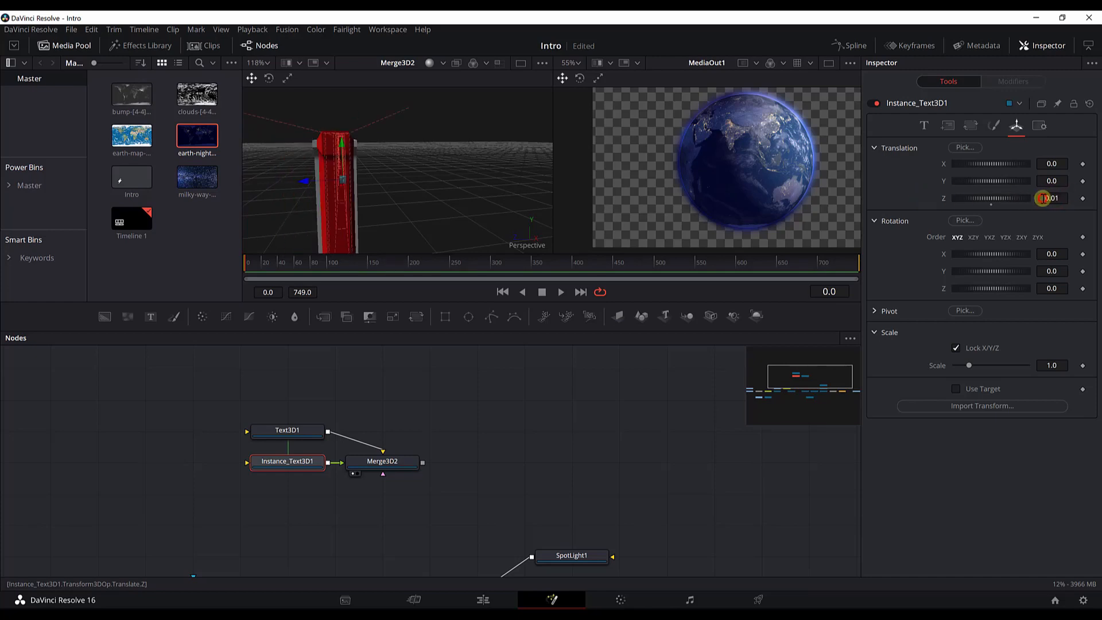
{"action": "left_click_drag", "start_coordinate": [1043, 198], "coordinate": [1042, 198]}
{"action": "type", "text": "1"}
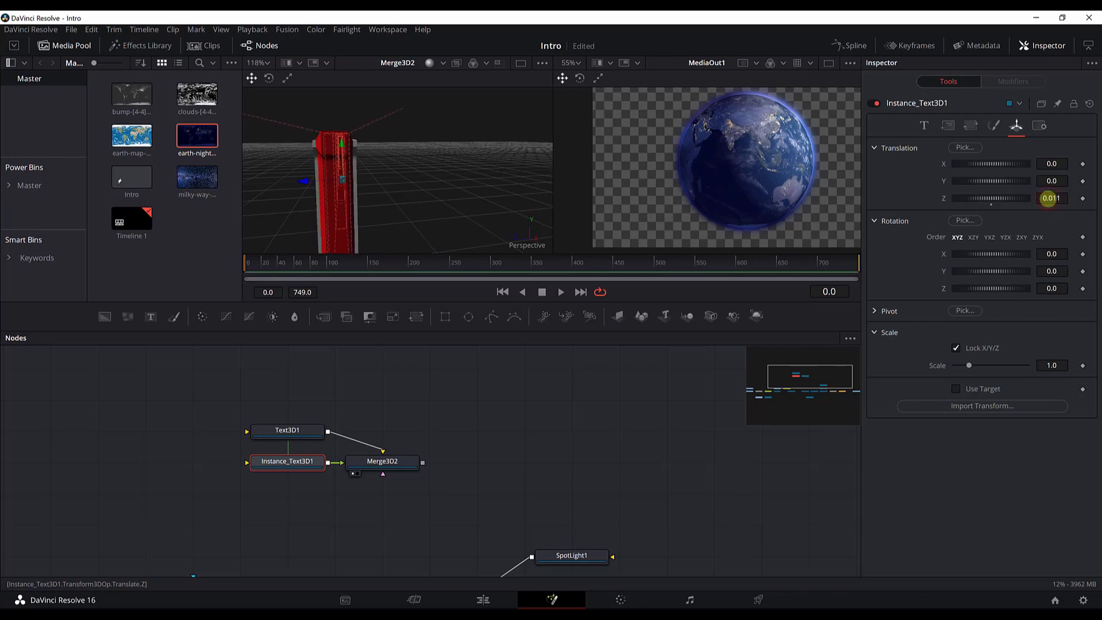
{"action": "key", "text": "BackSpace"}
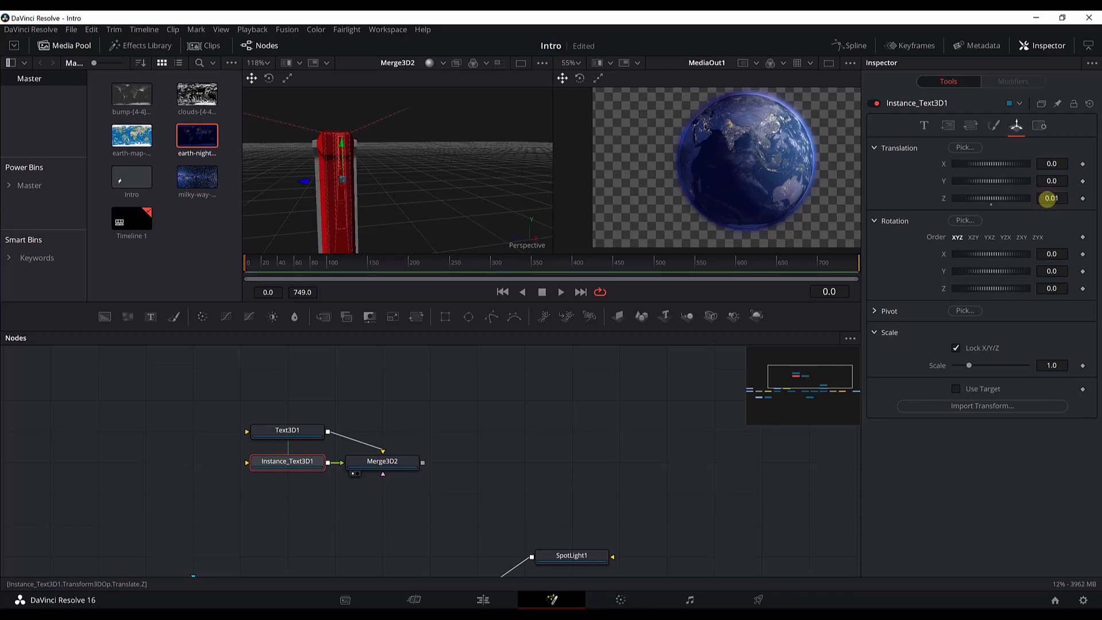
{"action": "type", "text": "1"}
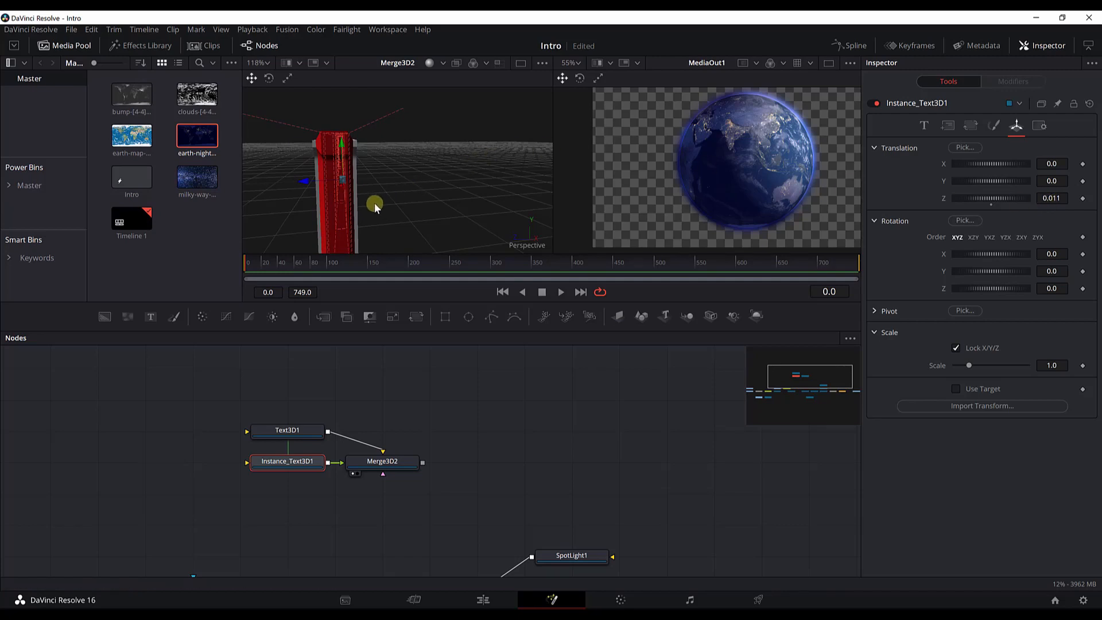
{"action": "scroll", "coordinate": [344, 199], "scroll_direction": "up", "scroll_amount": 2}
{"action": "left_click_drag", "start_coordinate": [362, 202], "coordinate": [489, 200]}
{"action": "scroll", "coordinate": [374, 205], "scroll_direction": "down", "scroll_amount": 4}
{"action": "scroll", "coordinate": [488, 201], "scroll_direction": "up", "scroll_amount": 5}
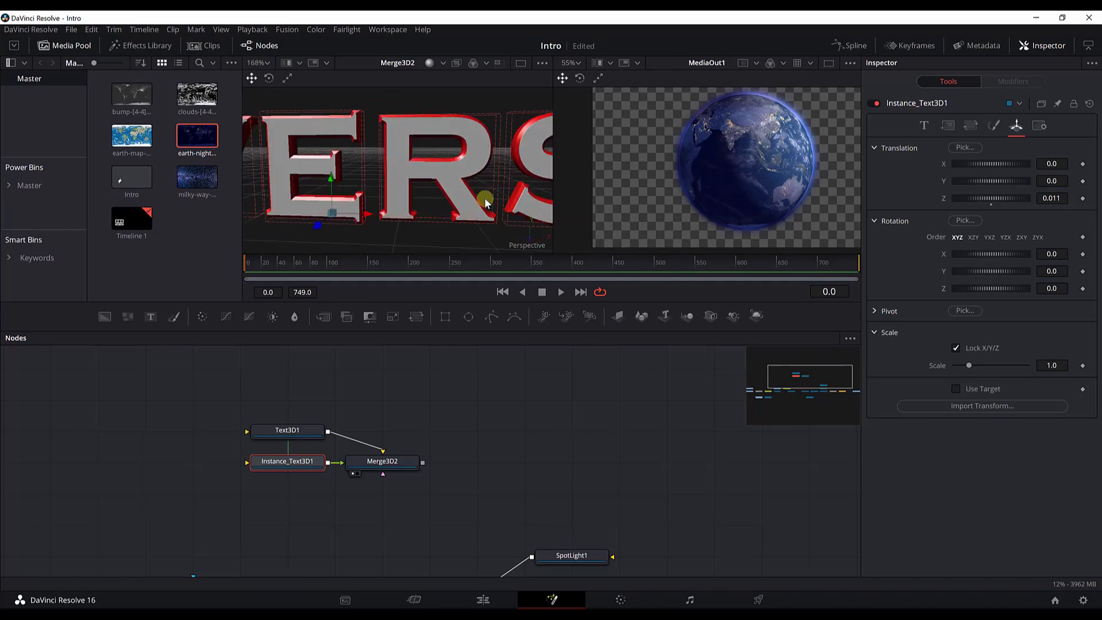
Step: Move the Text3D1 and Instance_Text3D1 nodes away from Merge3D2 to leave room for more nodes between them
{"action": "scroll", "coordinate": [484, 201], "scroll_direction": "up", "scroll_amount": 2}
{"action": "scroll", "coordinate": [484, 199], "scroll_direction": "down", "scroll_amount": 8}
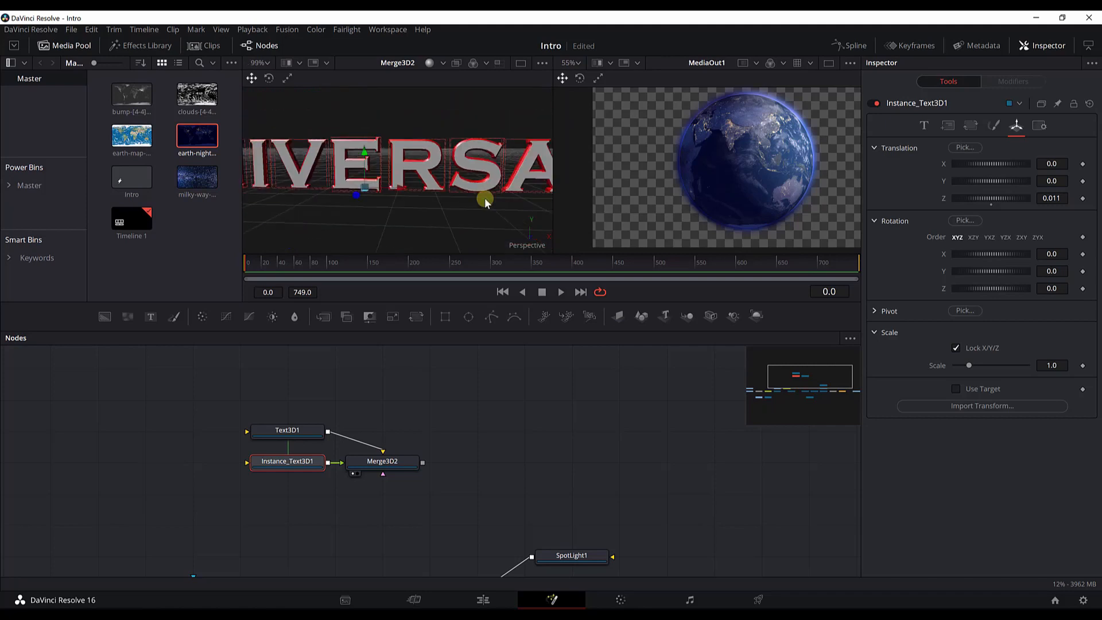
{"action": "left_click_drag", "start_coordinate": [491, 198], "coordinate": [395, 199]}
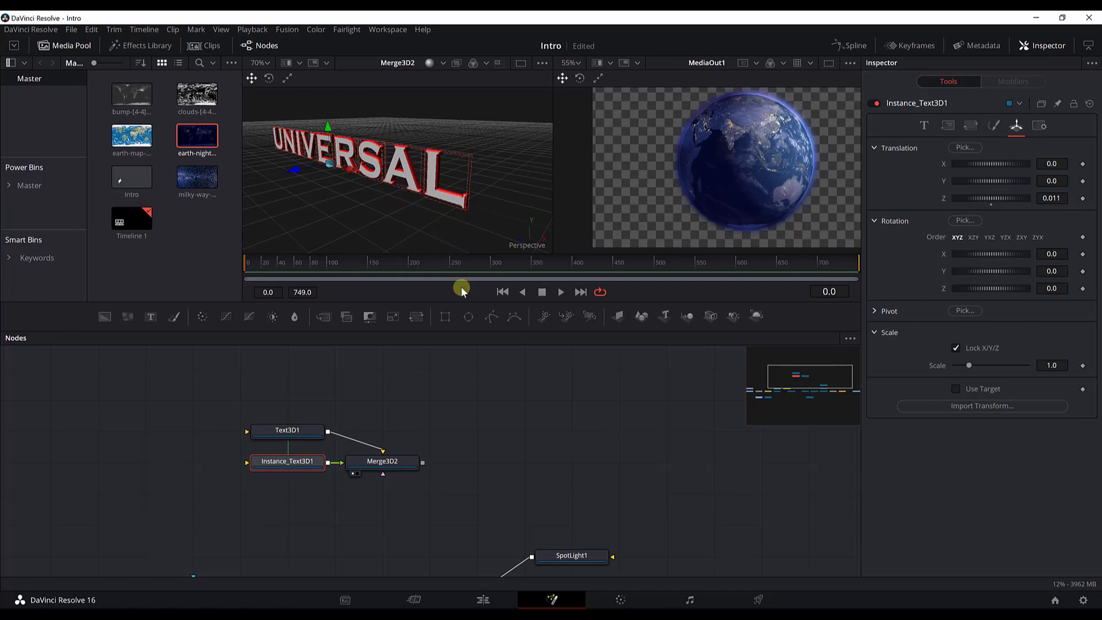
{"action": "left_click_drag", "start_coordinate": [460, 412], "coordinate": [559, 402]}
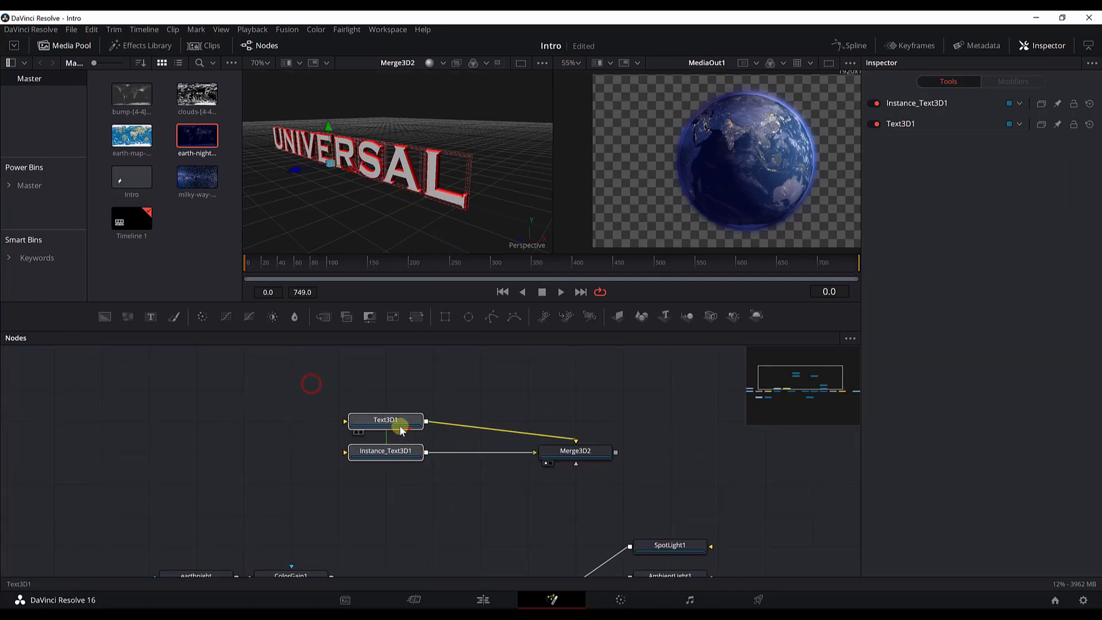
{"action": "left_click_drag", "start_coordinate": [407, 427], "coordinate": [329, 420]}
{"action": "left_click", "coordinate": [461, 489]}
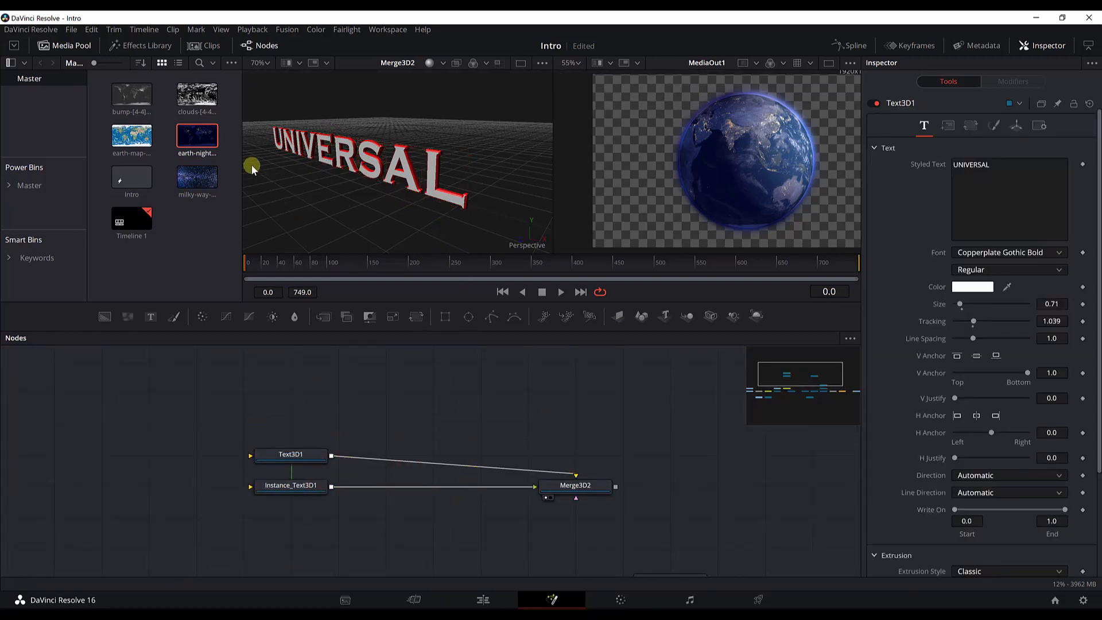
Step: Add the Chrome shader template to the node graph above Text3D1
{"action": "left_click", "coordinate": [156, 47]}
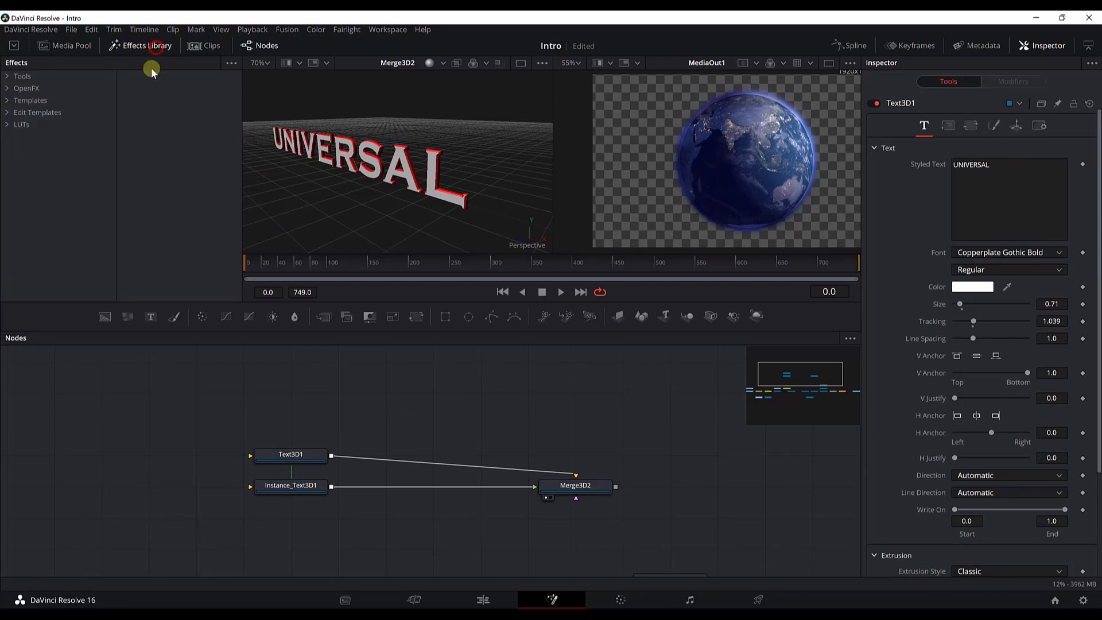
{"action": "left_click", "coordinate": [12, 106]}
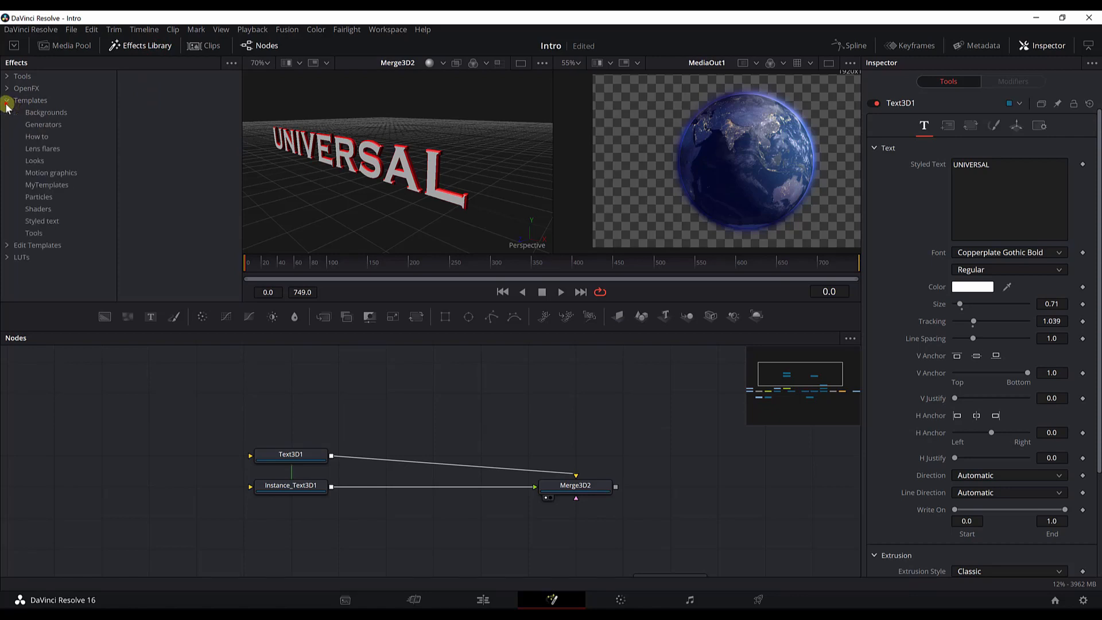
{"action": "left_click", "coordinate": [39, 209]}
{"action": "scroll", "coordinate": [167, 191], "scroll_direction": "down", "scroll_amount": 3}
{"action": "left_click_drag", "start_coordinate": [158, 150], "coordinate": [287, 349]}
{"action": "left_click_drag", "start_coordinate": [301, 401], "coordinate": [303, 397]}
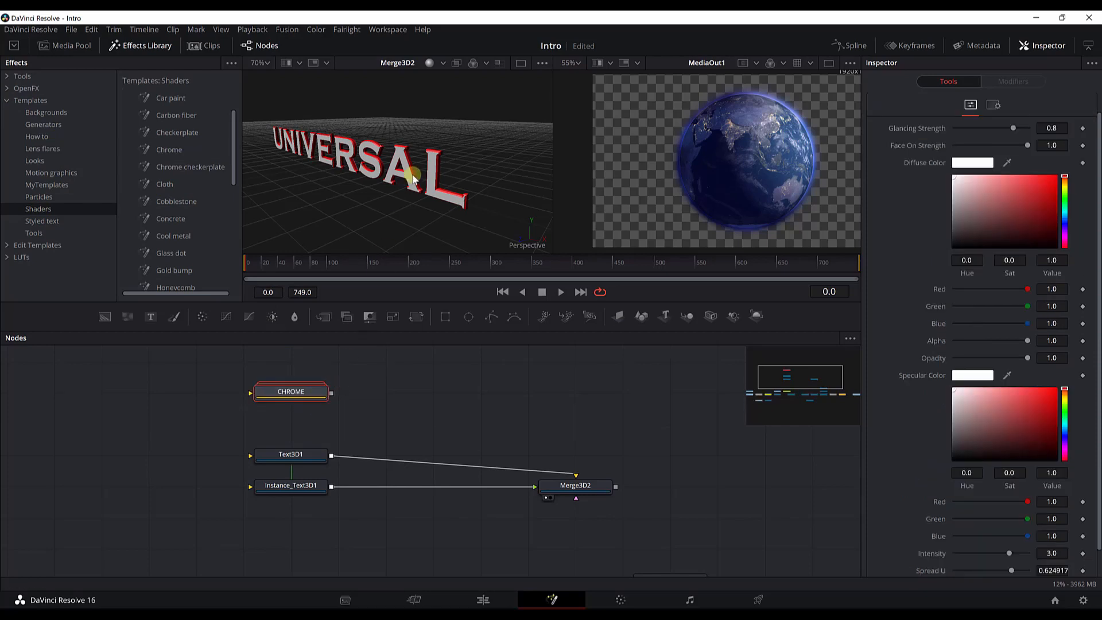
Step: Add the Gold bump shader template to the node graph below Instance_Text3D1
{"action": "scroll", "coordinate": [206, 217], "scroll_direction": "down", "scroll_amount": 3}
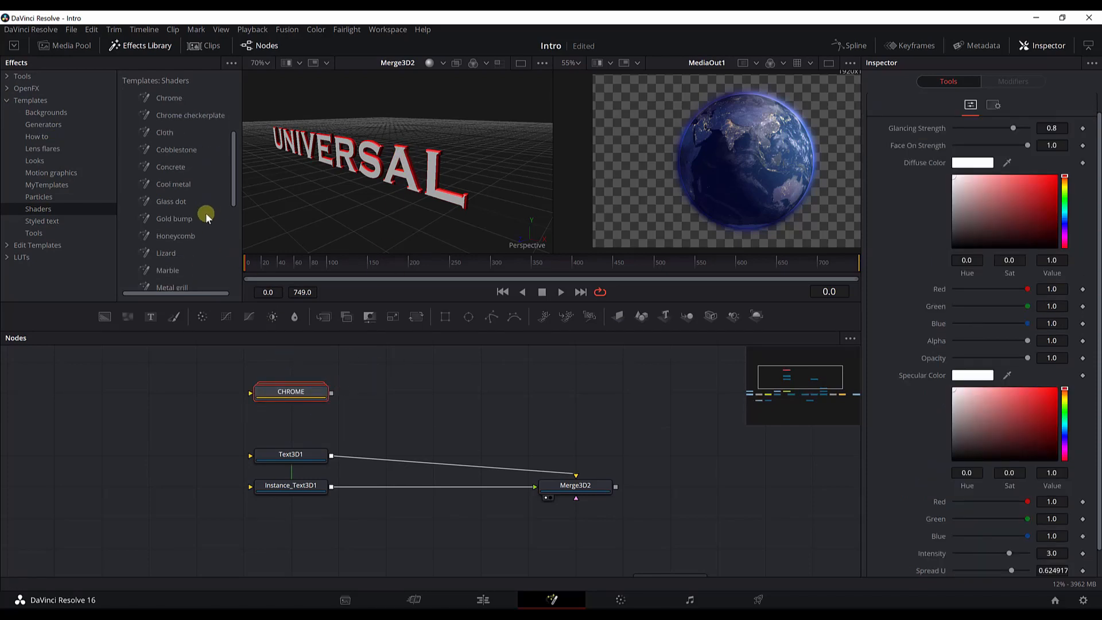
{"action": "left_click_drag", "start_coordinate": [175, 218], "coordinate": [294, 542]}
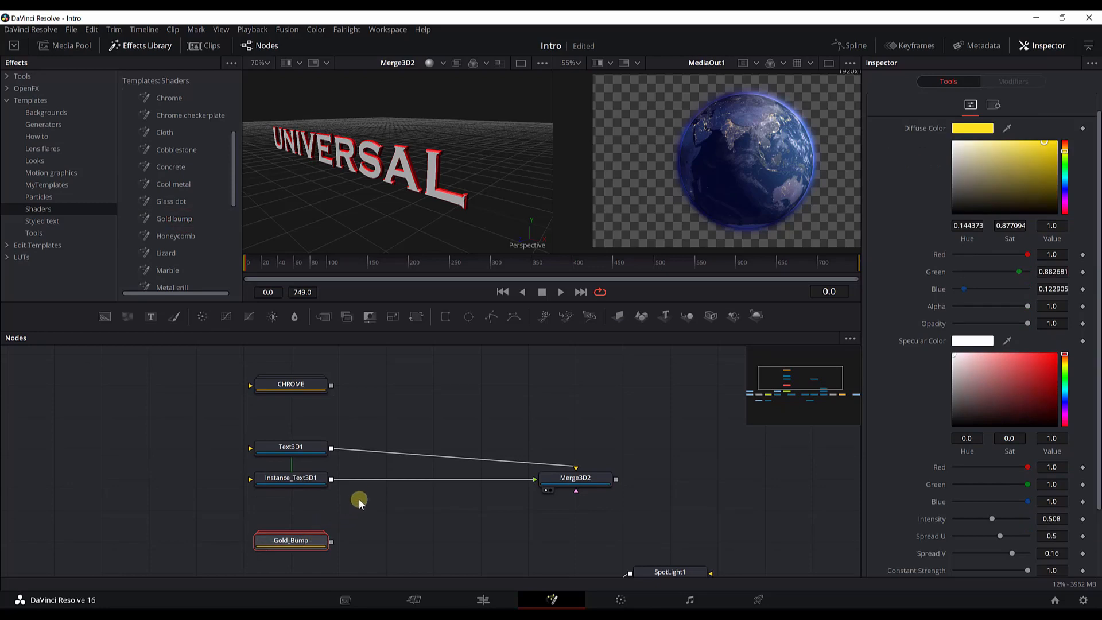
{"action": "left_click", "coordinate": [349, 417]}
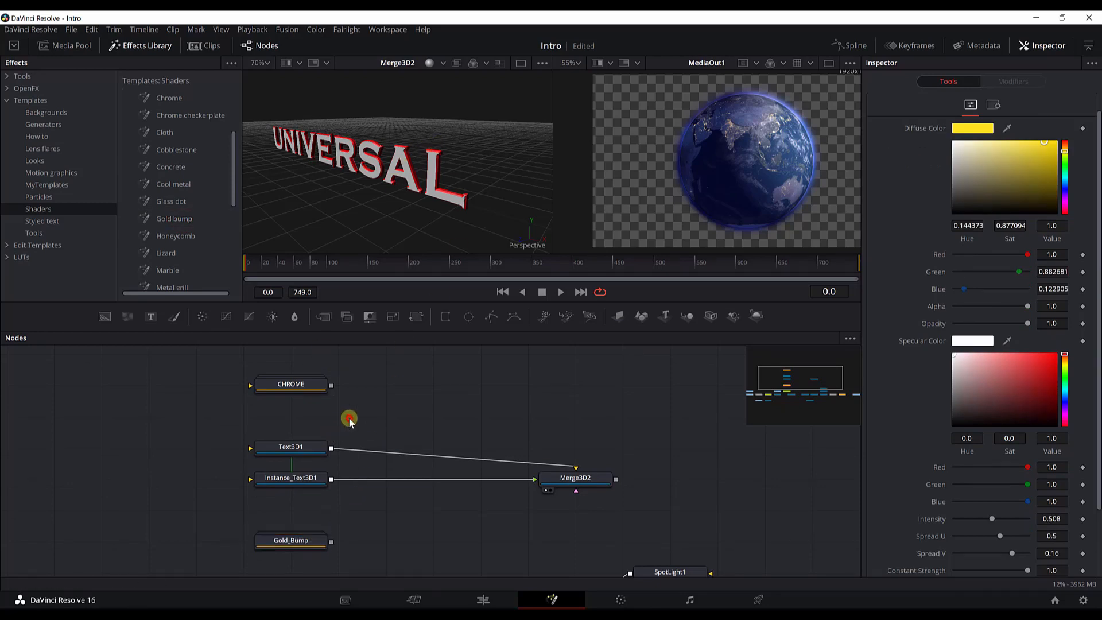
Step: Insert a Replace Material 3D node after Text3D1 and feed it the CHROME shader as its material
{"action": "left_click", "coordinate": [312, 450]}
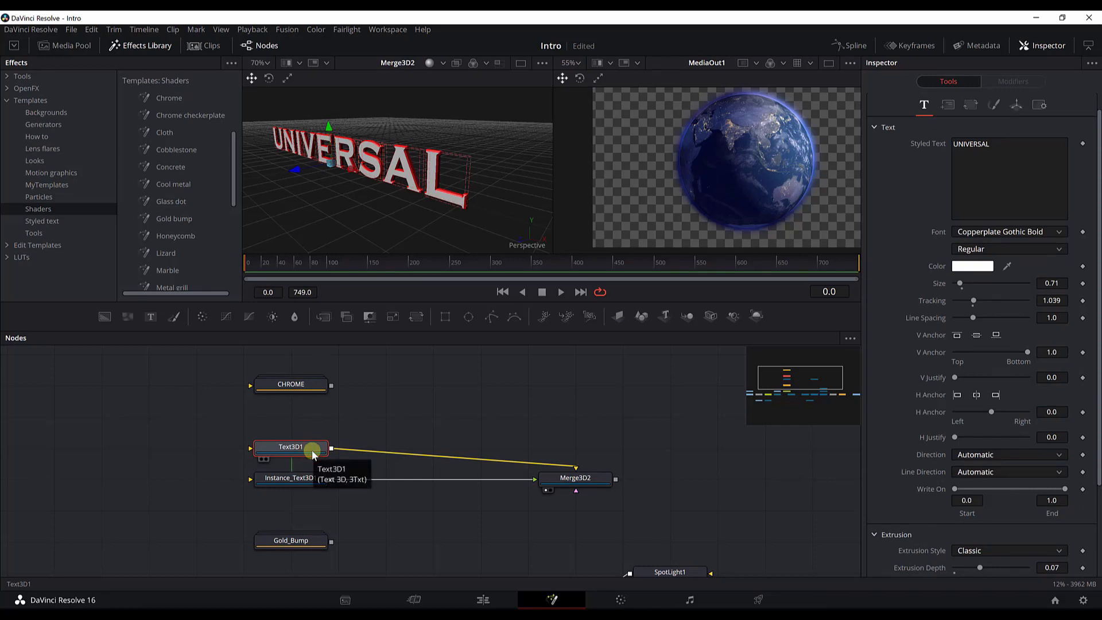
{"action": "key", "text": "shift+space"}
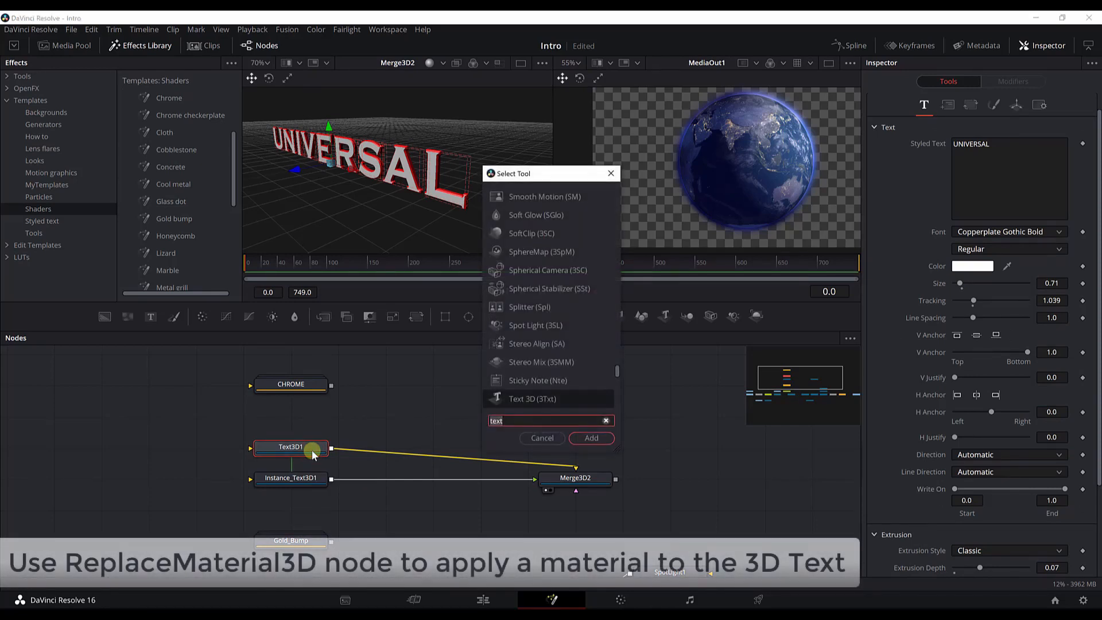
{"action": "type", "text": "replace"}
{"action": "key", "text": "Return"}
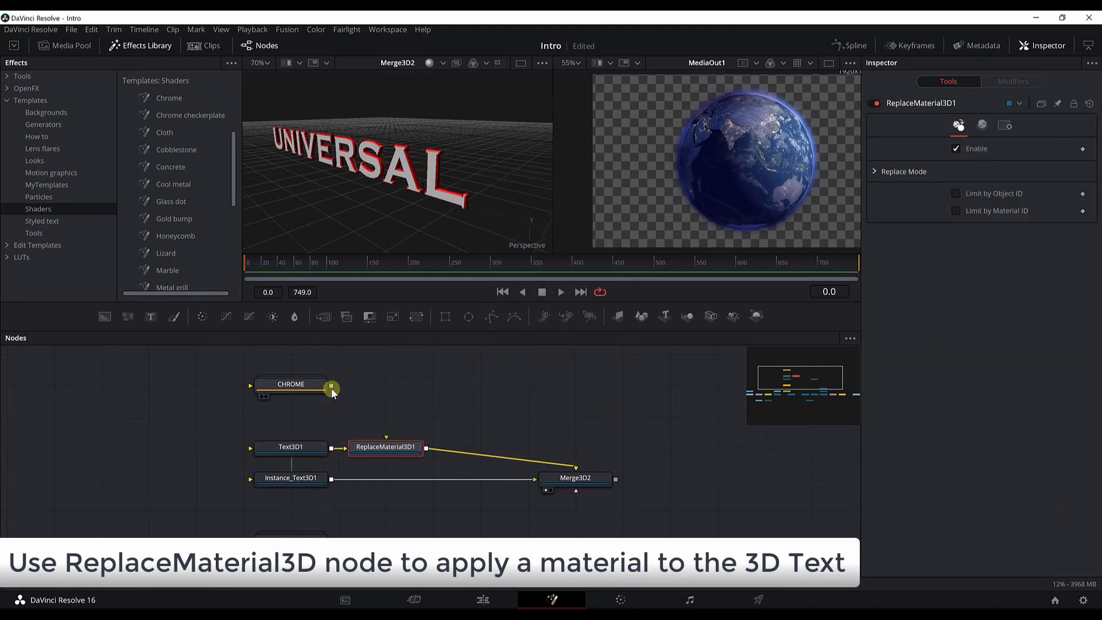
{"action": "left_click_drag", "start_coordinate": [332, 386], "coordinate": [400, 451]}
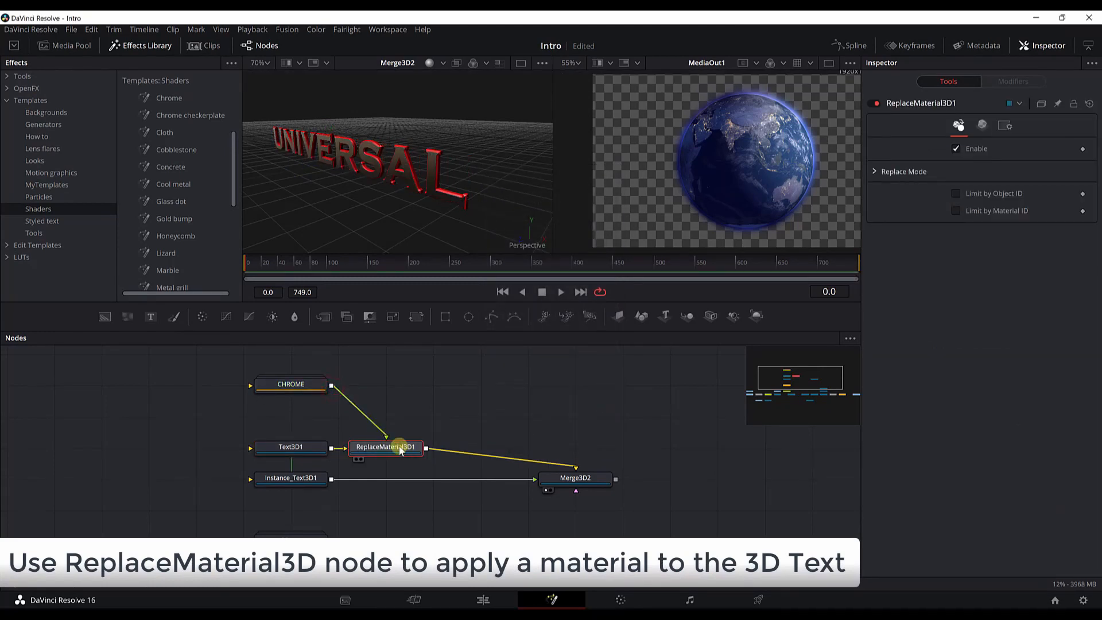
{"action": "mouse_move", "coordinate": [373, 185]}
{"action": "left_mouse_down"}
{"action": "mouse_move", "coordinate": [424, 188]}
{"action": "mouse_move", "coordinate": [383, 186]}
{"action": "left_mouse_up"}
{"action": "scroll", "coordinate": [353, 456], "scroll_direction": "down", "scroll_amount": 2}
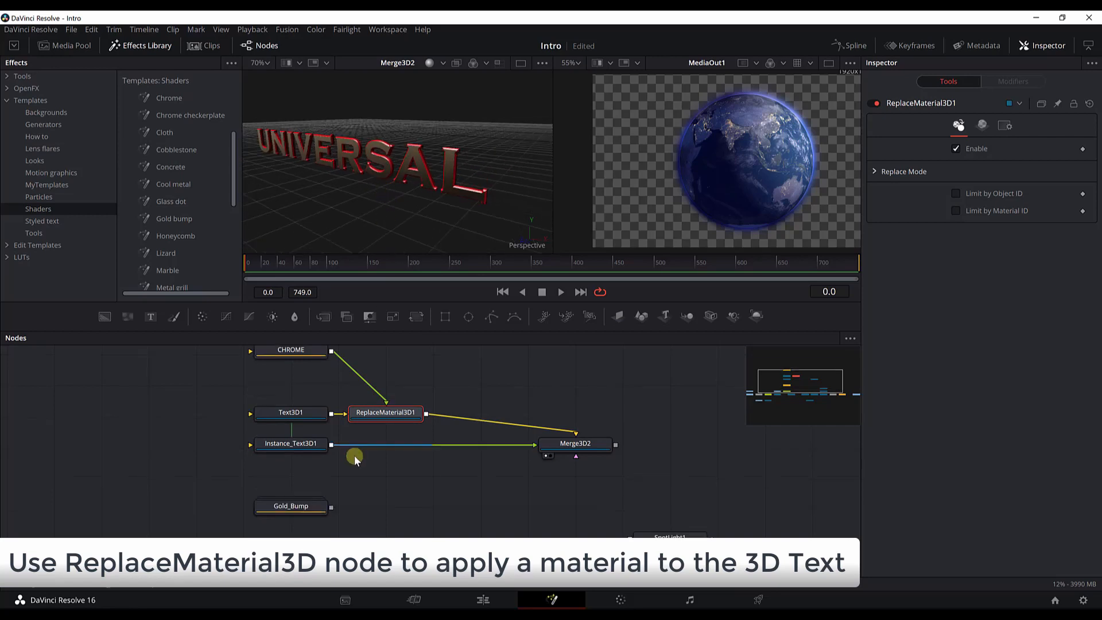
Step: Insert a Replace Material 3D node after Instance_Text3D1, feed it the Gold_Bump shader and place the shader directly below the instance
{"action": "left_click", "coordinate": [302, 443]}
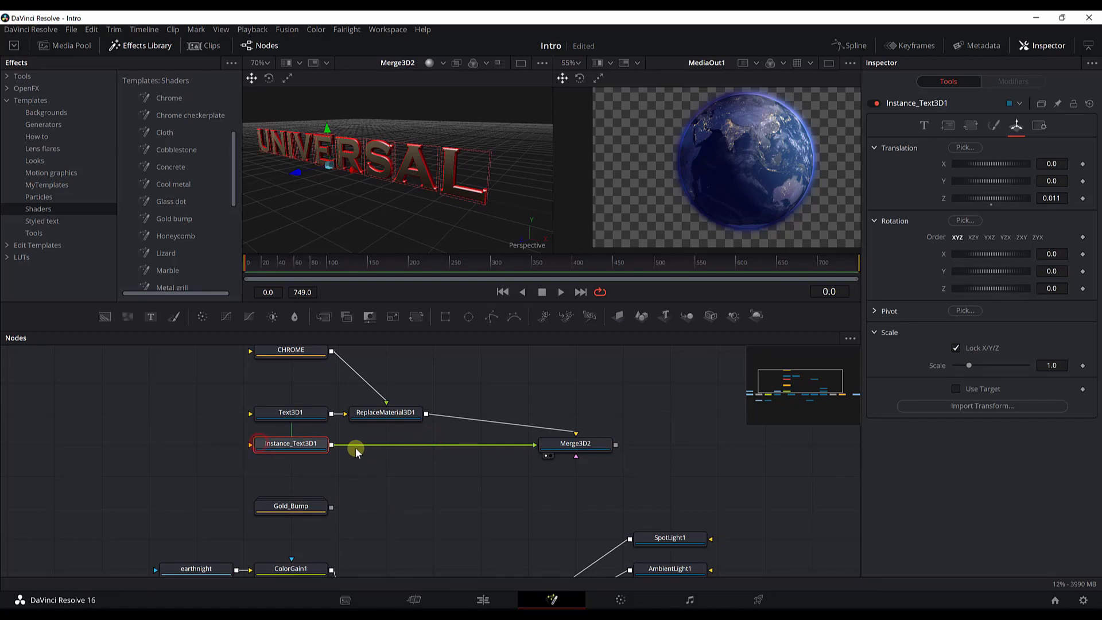
{"action": "key", "text": "shift+space"}
{"action": "type", "text": "repla"}
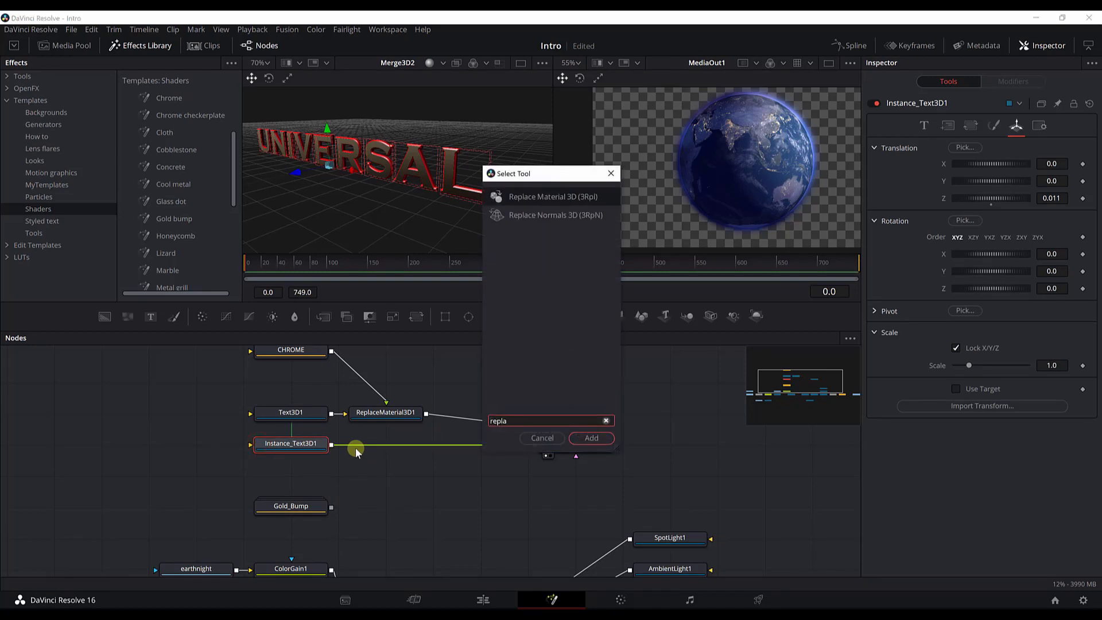
{"action": "key", "text": "Return"}
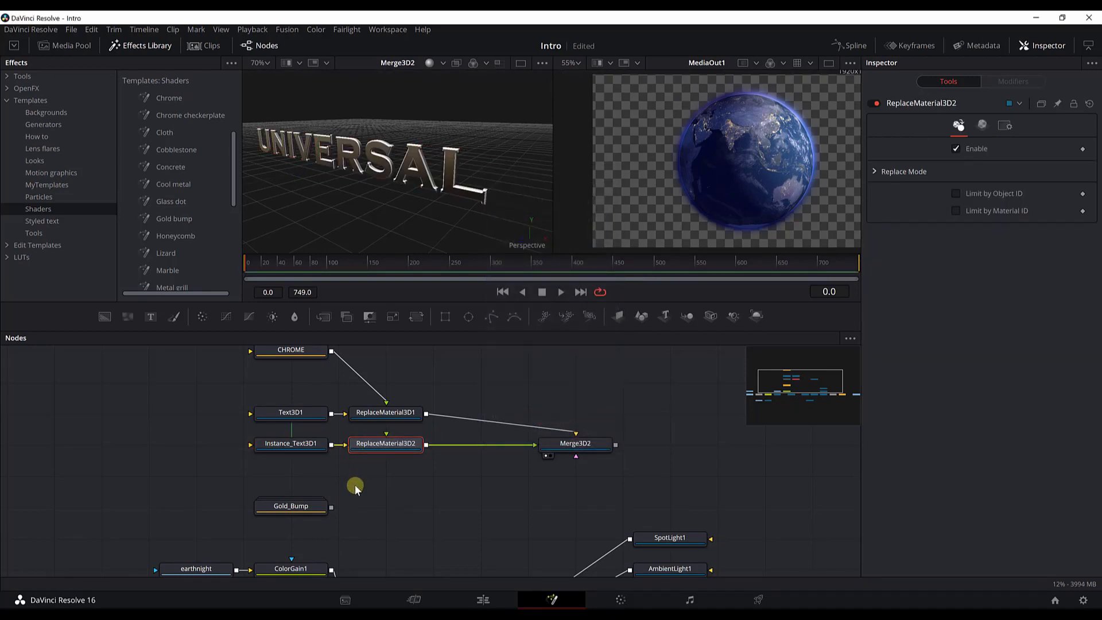
{"action": "left_click_drag", "start_coordinate": [333, 506], "coordinate": [387, 456]}
{"action": "left_click_drag", "start_coordinate": [291, 505], "coordinate": [291, 474]}
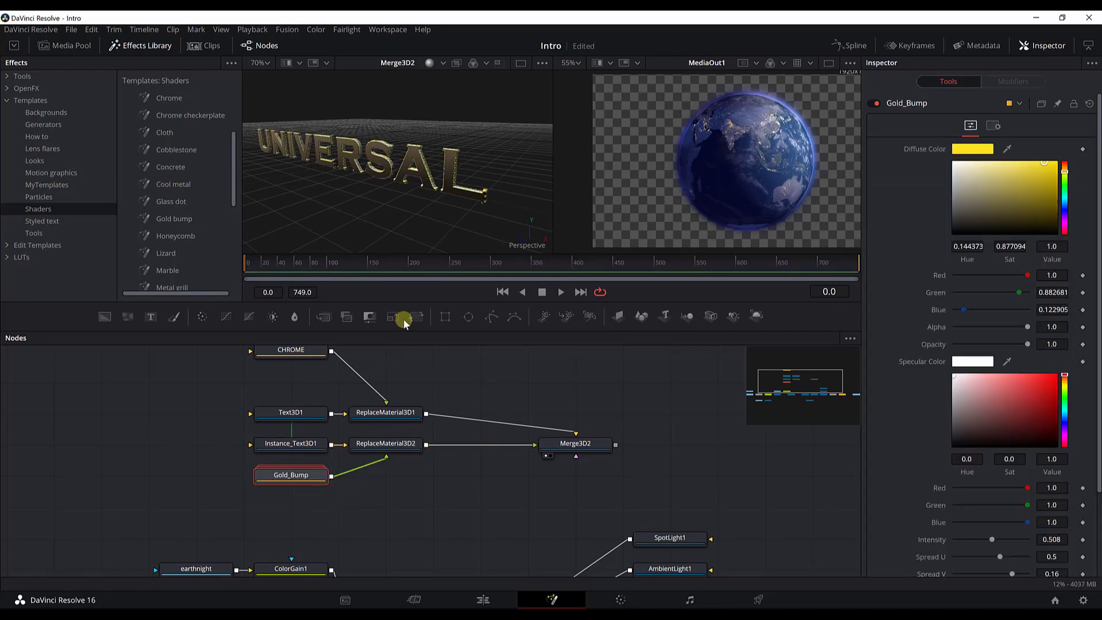
Step: Preview the Gold_Bump material in the first viewer and check which tools the group contains
{"action": "left_click_drag", "start_coordinate": [387, 397], "coordinate": [386, 402]}
{"action": "left_click", "coordinate": [305, 481]}
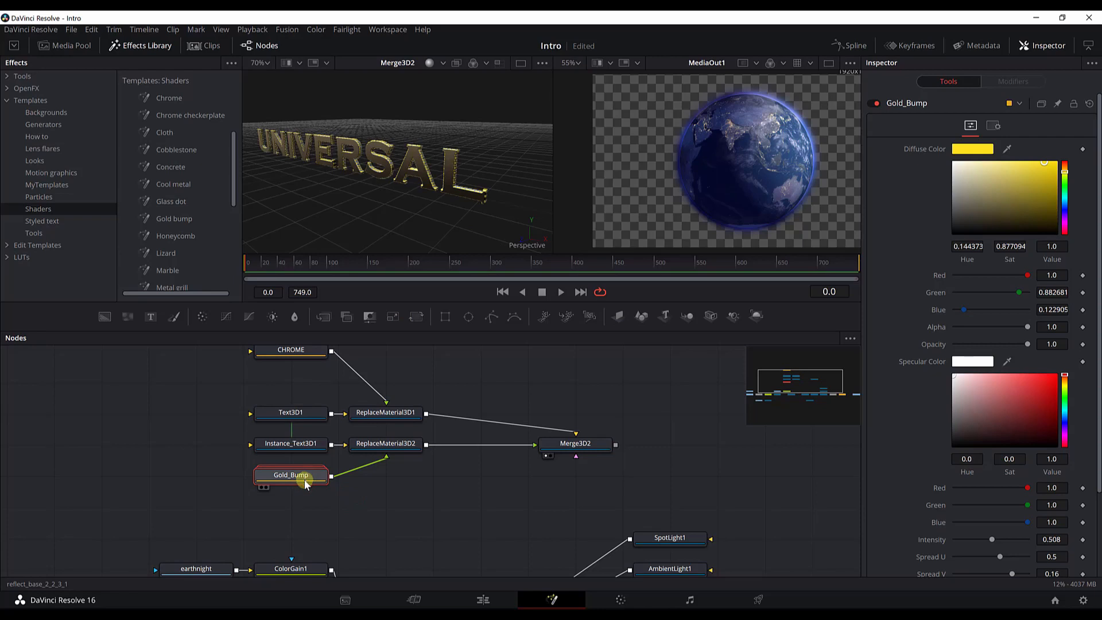
{"action": "key", "text": "1"}
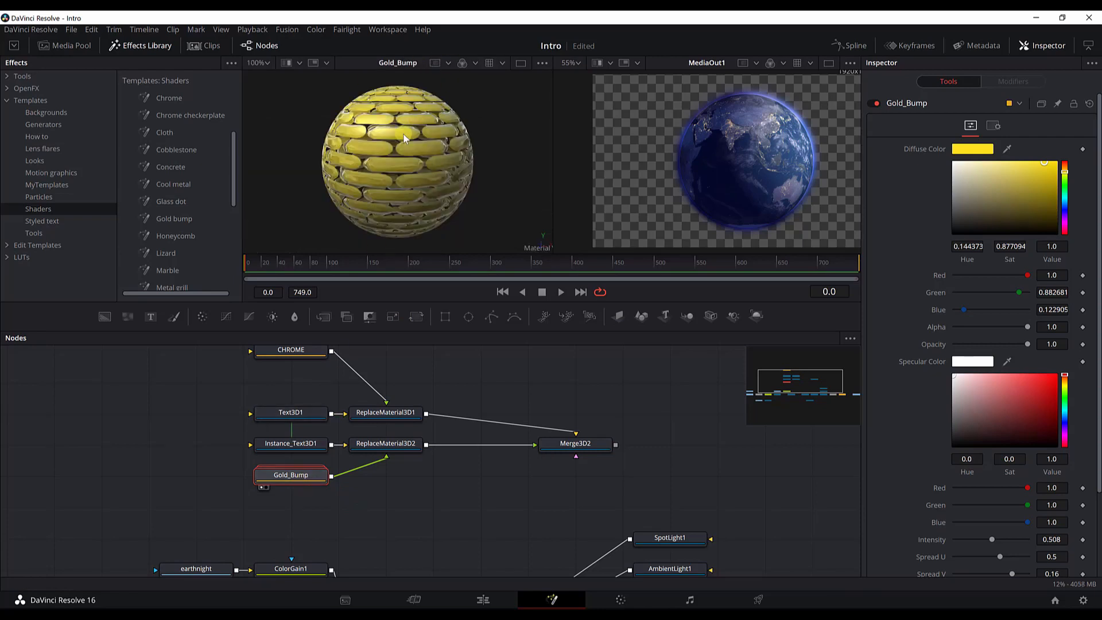
{"action": "left_click", "coordinate": [304, 479]}
{"action": "mouse_move", "coordinate": [303, 480]}
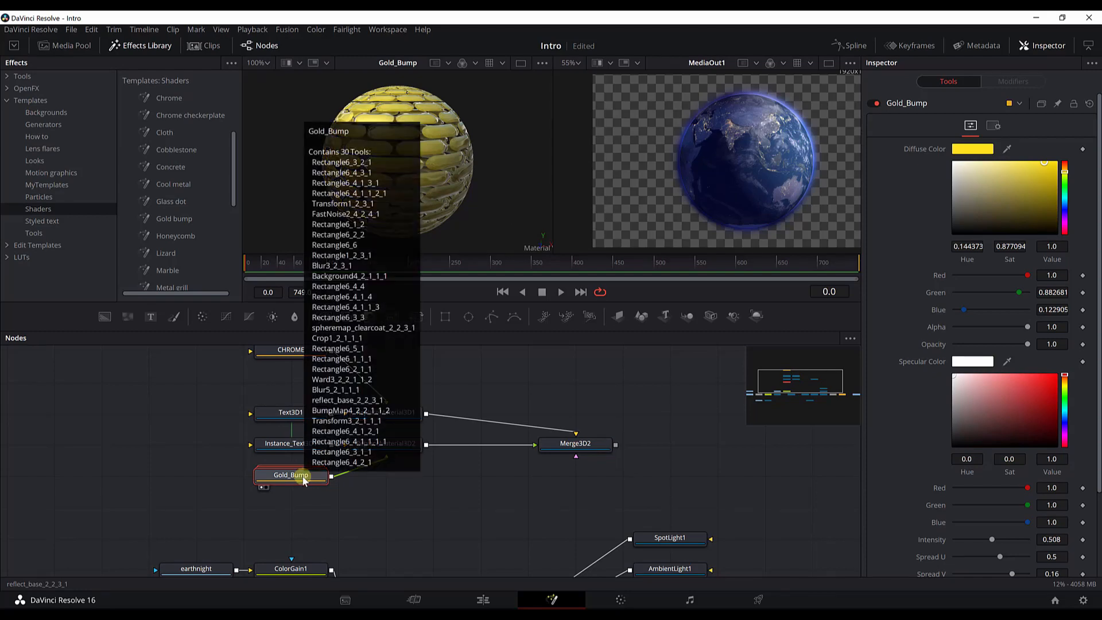
{"action": "left_click", "coordinate": [317, 504]}
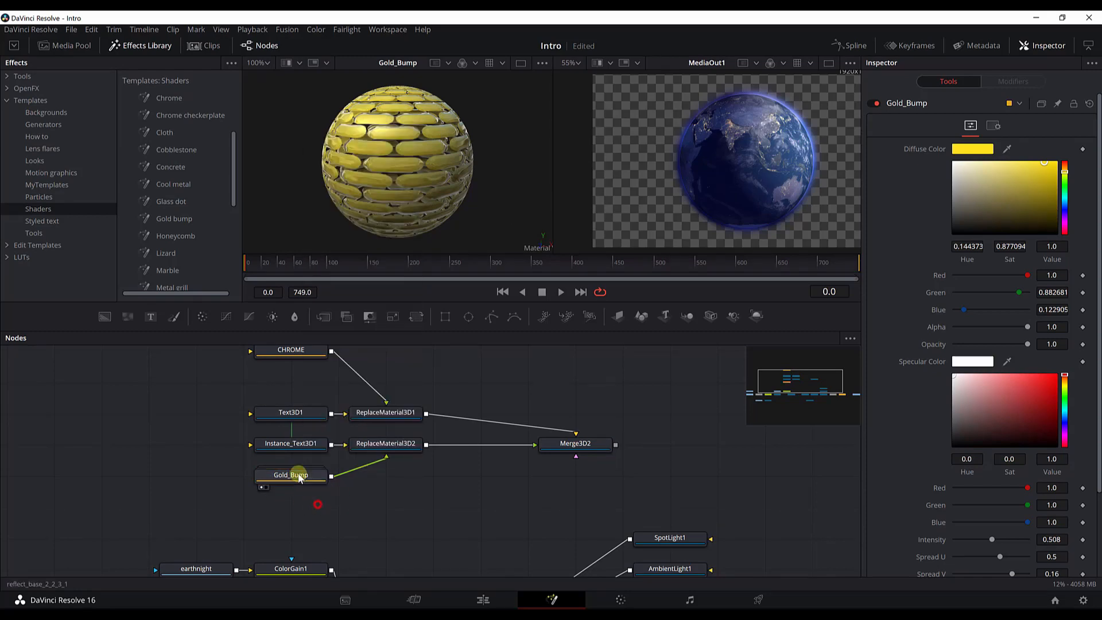
Step: Expand the Gold_Bump group and delete its Background4_2_1_1_1 node and all the Rectangle6 mask nodes that fed it
{"action": "double_click", "coordinate": [299, 476]}
{"action": "scroll", "coordinate": [335, 476], "scroll_direction": "down", "scroll_amount": 4}
{"action": "left_click", "coordinate": [315, 505]}
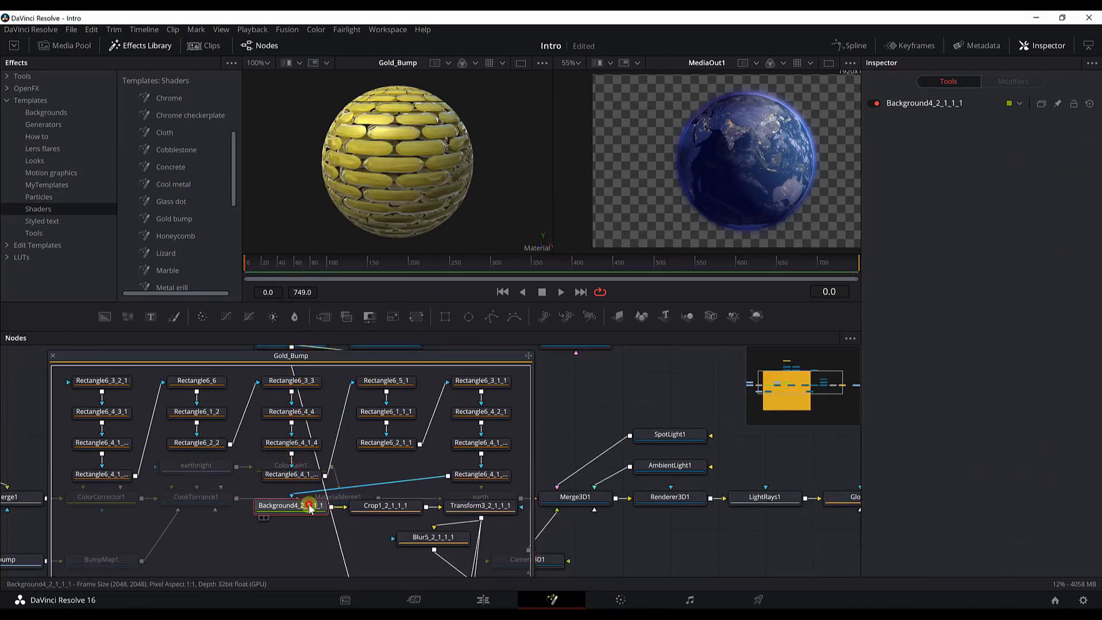
{"action": "key", "text": "Delete"}
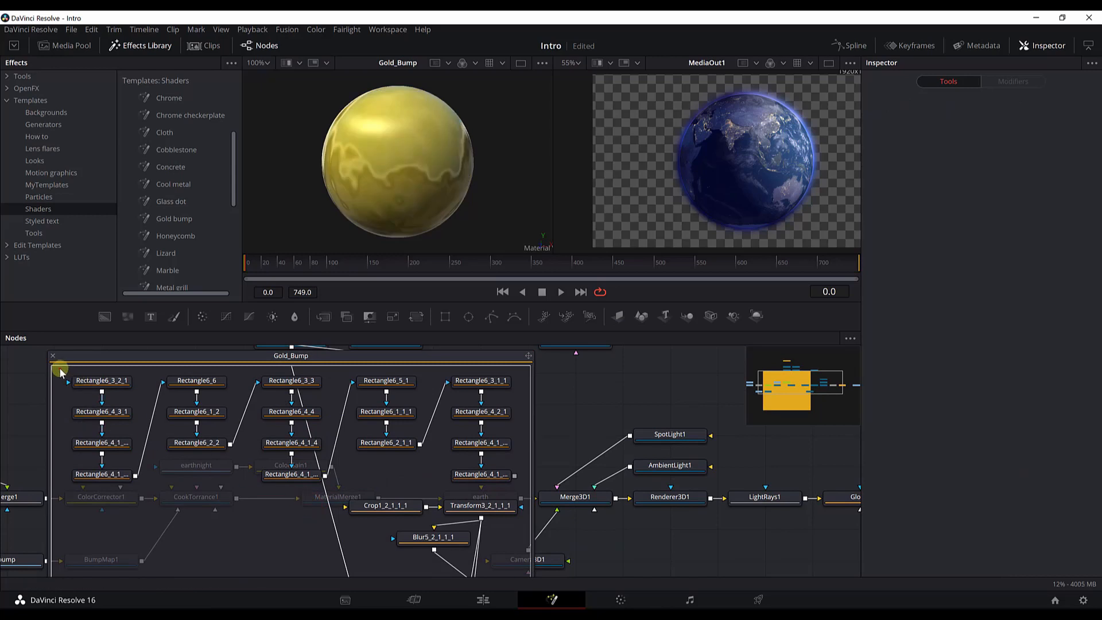
{"action": "left_click_drag", "start_coordinate": [60, 368], "coordinate": [504, 485]}
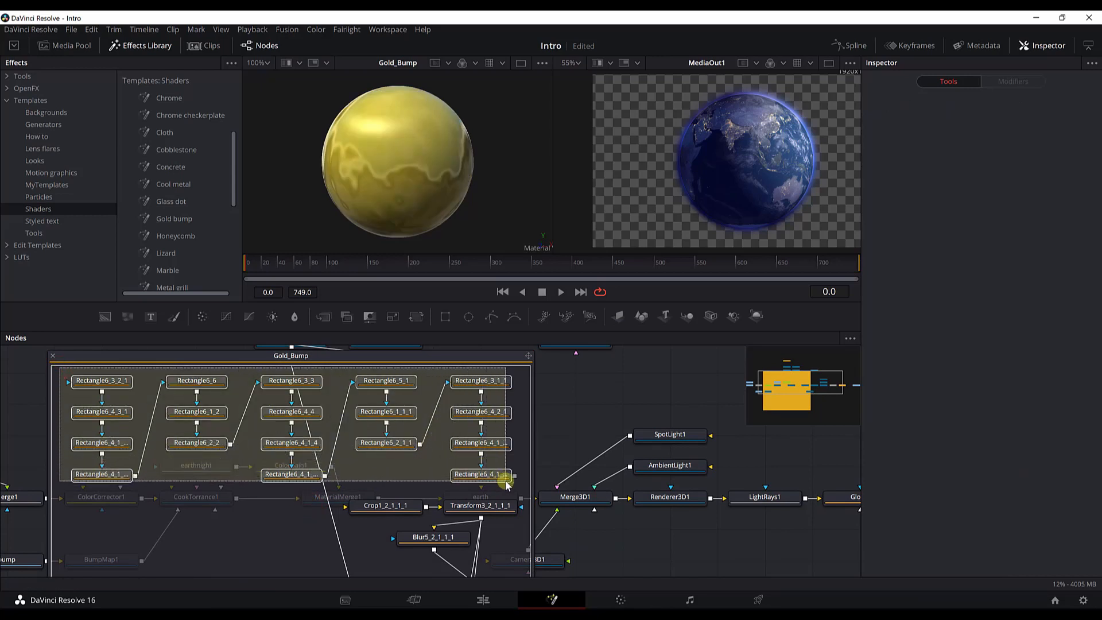
{"action": "key", "text": "Delete"}
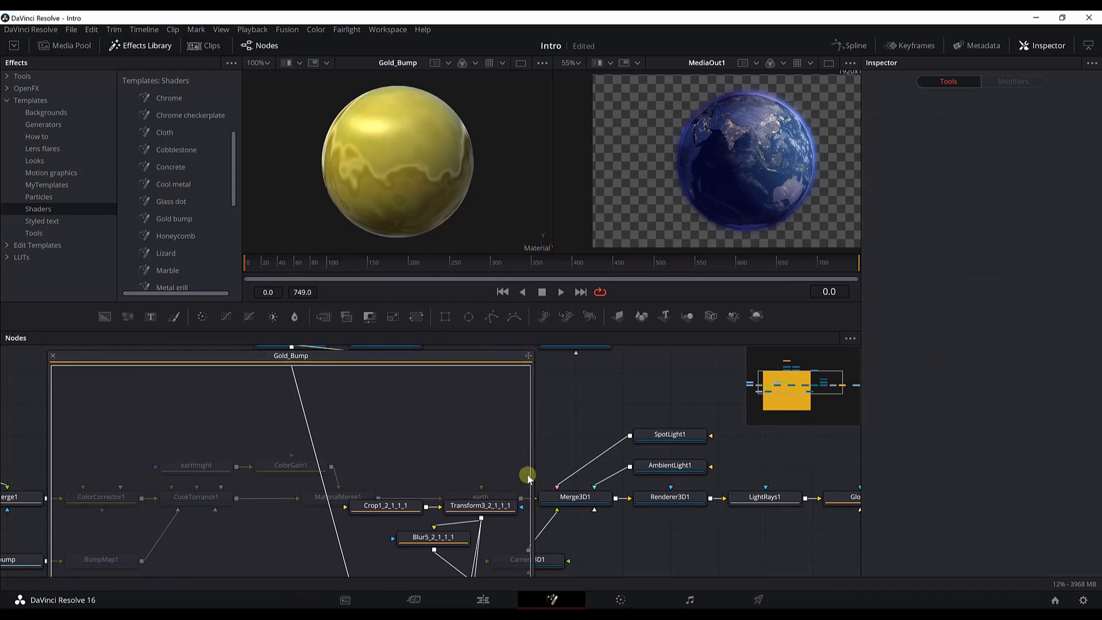
Step: Collapse the Gold_Bump group back into a single node
{"action": "scroll", "coordinate": [487, 433], "scroll_direction": "up", "scroll_amount": 3}
{"action": "scroll", "coordinate": [382, 445], "scroll_direction": "down", "scroll_amount": 2}
{"action": "left_click", "coordinate": [381, 446]}
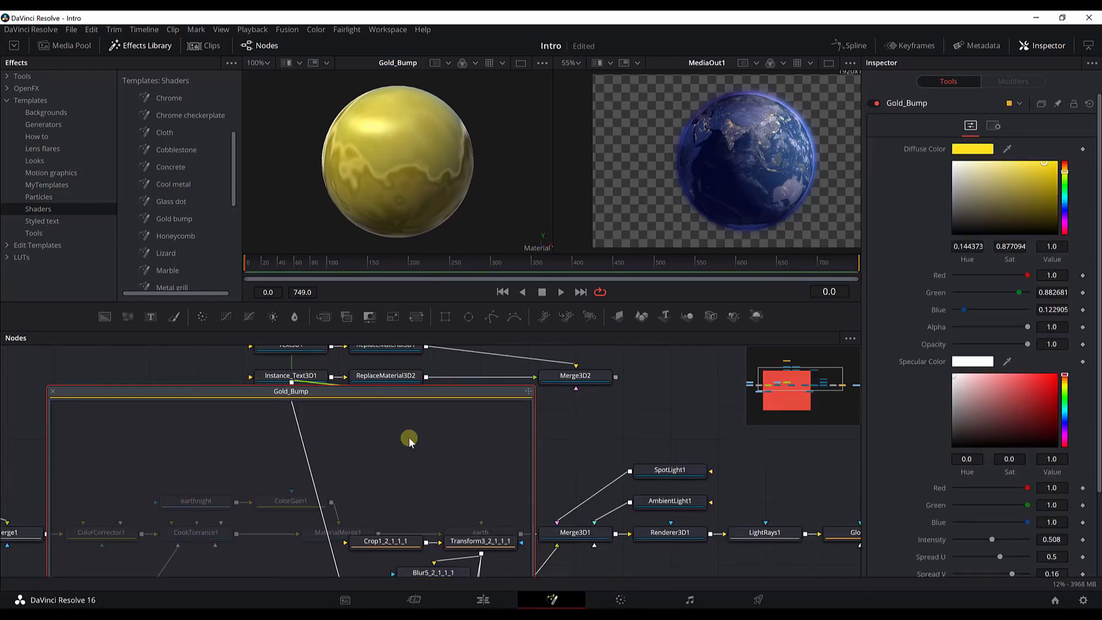
{"action": "scroll", "coordinate": [361, 396], "scroll_direction": "up", "scroll_amount": 1}
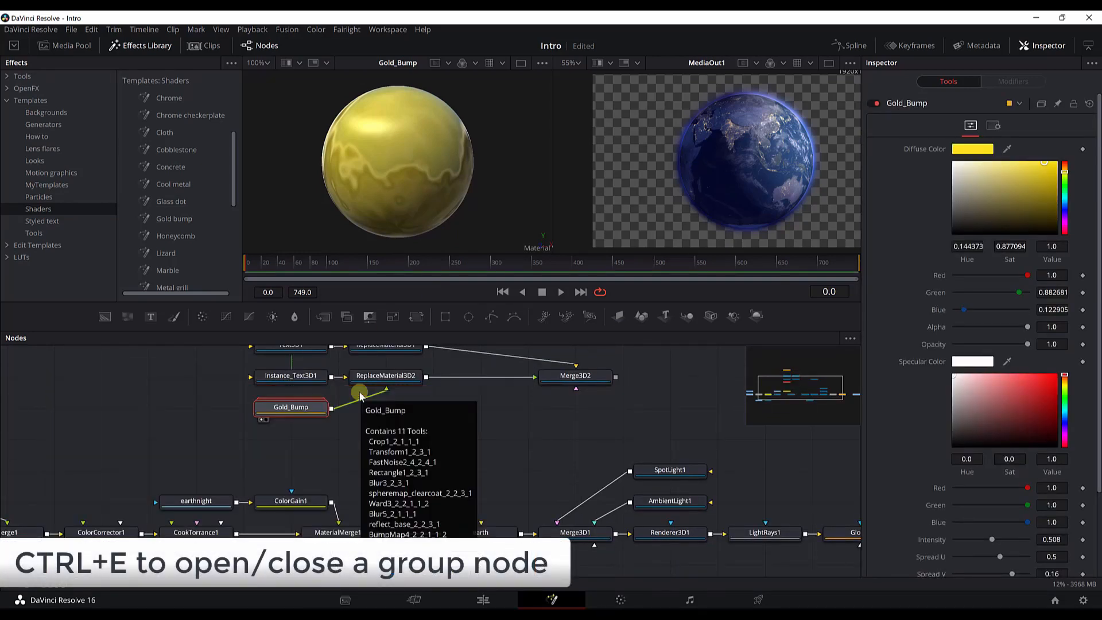
{"action": "key", "text": "ctrl+e"}
{"action": "scroll", "coordinate": [398, 467], "scroll_direction": "up", "scroll_amount": 3}
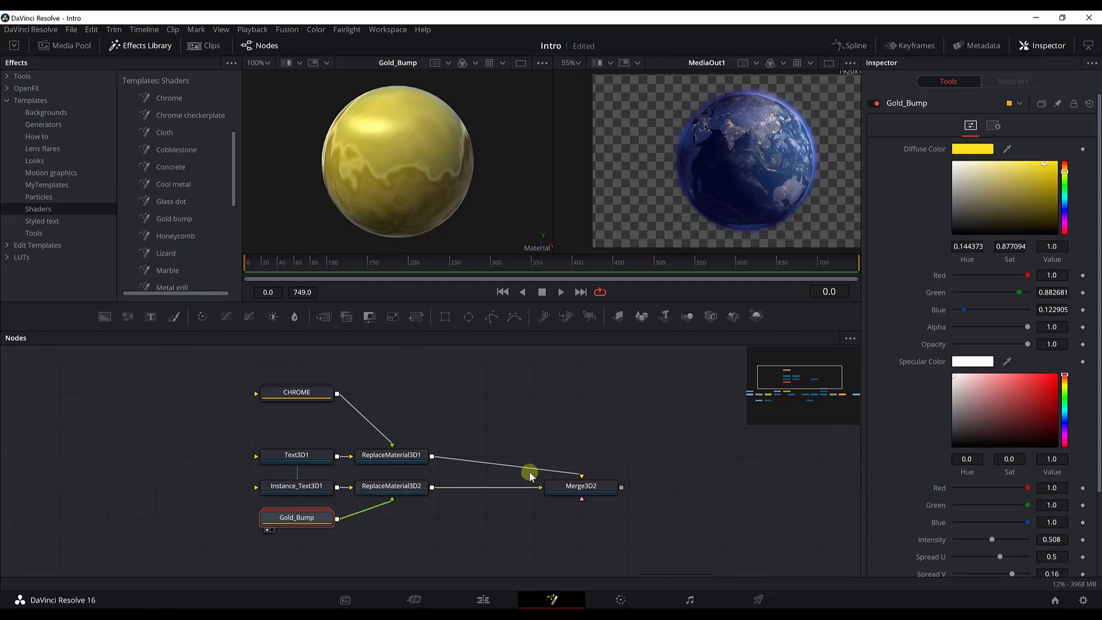
Step: Show Merge3D2 in the first viewer and inspect the text's gold and chrome surfaces up close from the side
{"action": "left_click", "coordinate": [597, 487]}
{"action": "key", "text": "1"}
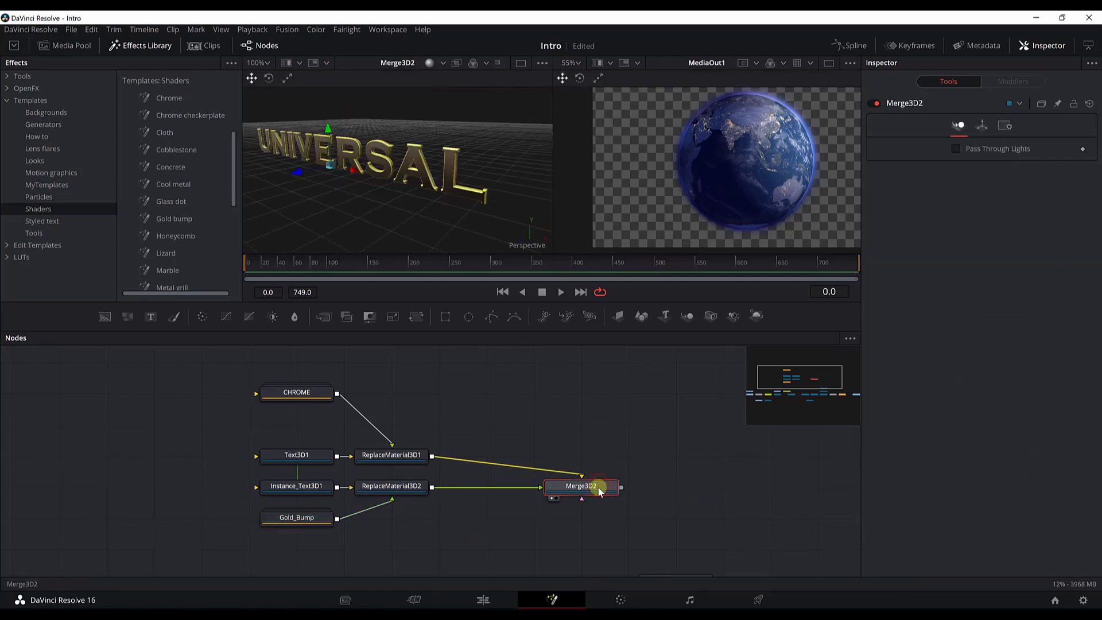
{"action": "scroll", "coordinate": [463, 211], "scroll_direction": "up", "scroll_amount": 2}
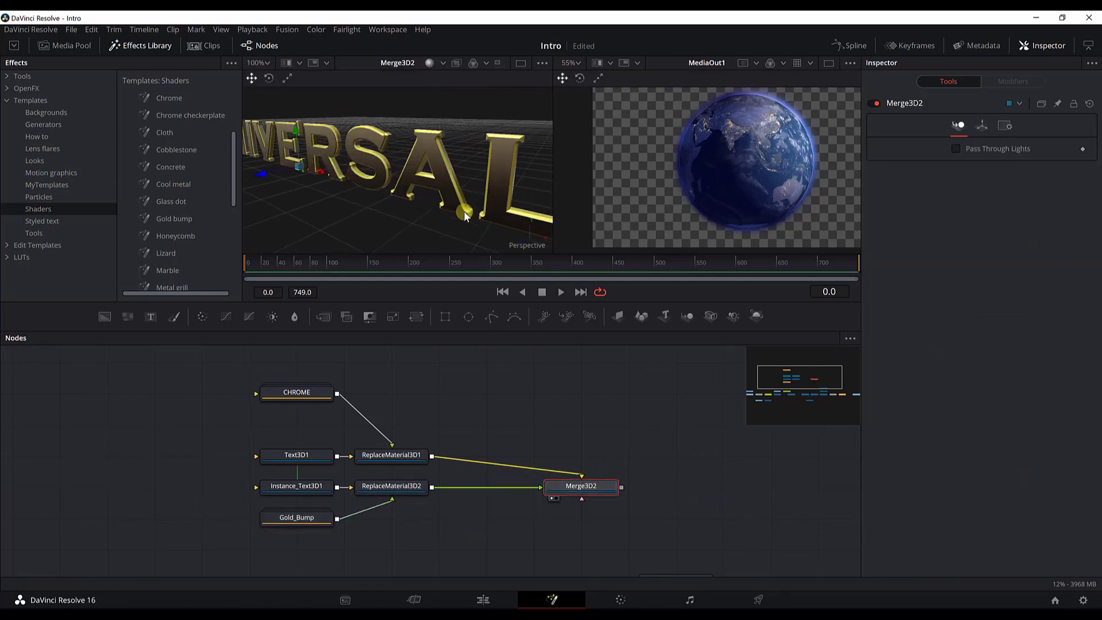
{"action": "mouse_move", "coordinate": [463, 211]}
{"action": "left_mouse_down"}
{"action": "mouse_move", "coordinate": [418, 201]}
{"action": "mouse_move", "coordinate": [442, 212]}
{"action": "left_mouse_up"}
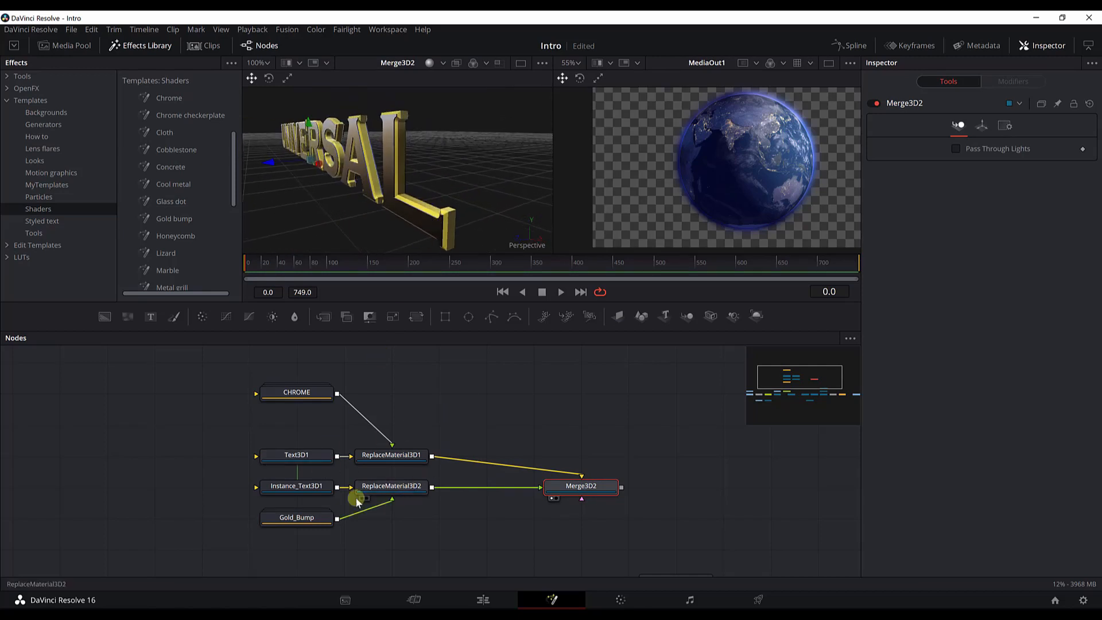
Step: Set the Gold_Bump shader's Glancing Strength to 0.995, Face On Strength to 0.215, Falloff to 3.18 and Intensity to about 0.622
{"action": "left_click", "coordinate": [312, 520]}
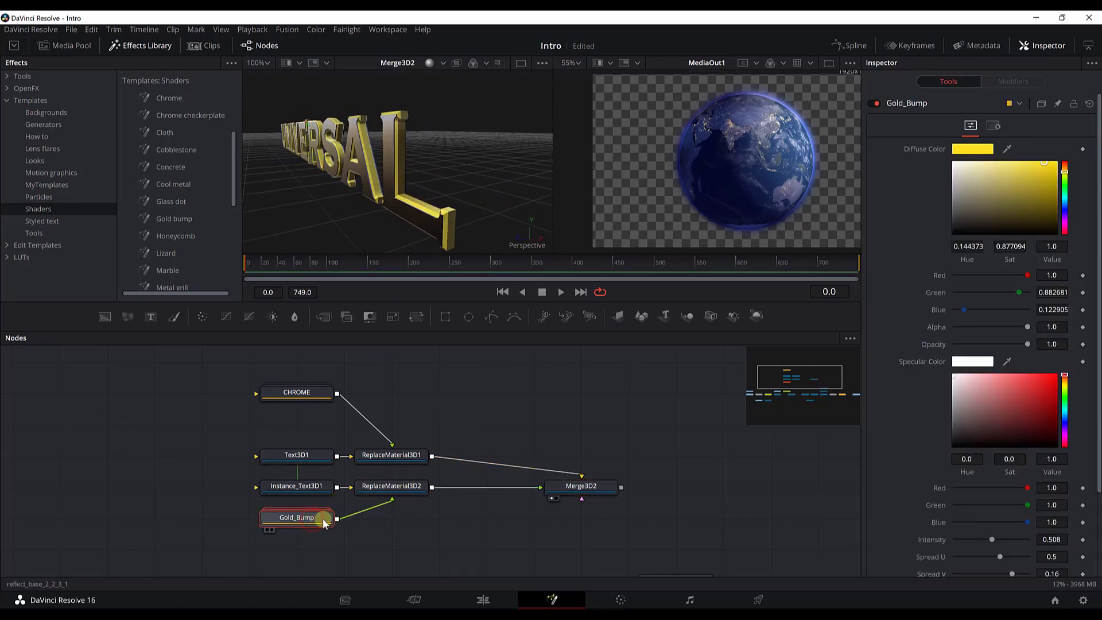
{"action": "mouse_move", "coordinate": [1026, 327]}
{"action": "left_mouse_down"}
{"action": "mouse_move", "coordinate": [1008, 331]}
{"action": "mouse_move", "coordinate": [1027, 326]}
{"action": "mouse_move", "coordinate": [1015, 344]}
{"action": "mouse_move", "coordinate": [1027, 344]}
{"action": "left_mouse_up"}
{"action": "left_click_drag", "start_coordinate": [1001, 189], "coordinate": [1036, 167]}
{"action": "scroll", "coordinate": [999, 401], "scroll_direction": "down", "scroll_amount": 3}
{"action": "left_click_drag", "start_coordinate": [991, 438], "coordinate": [1008, 452]}
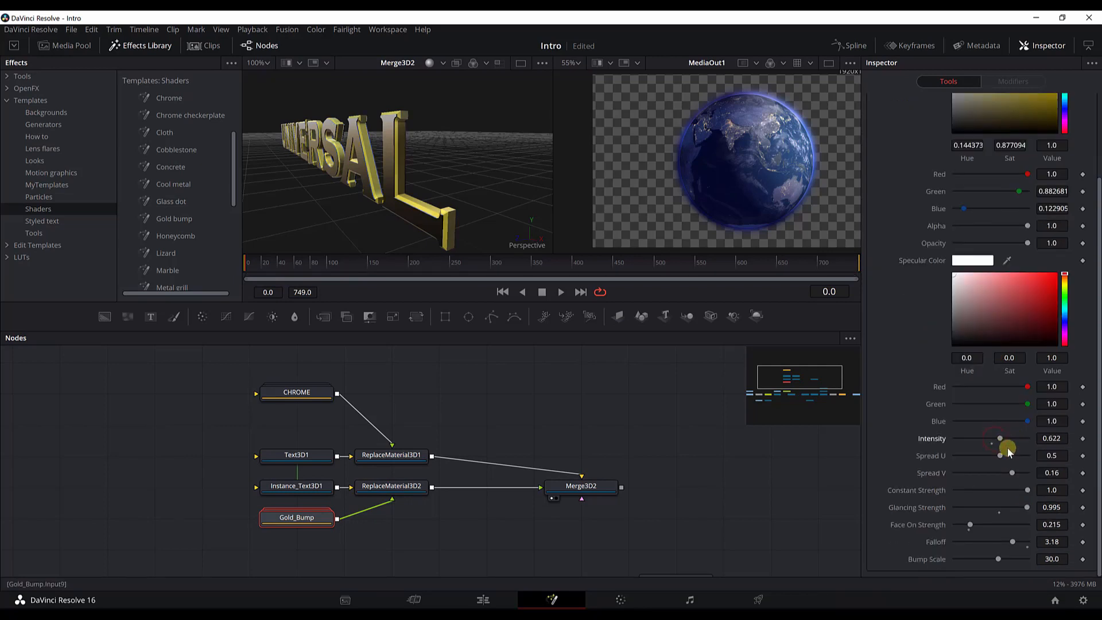
Step: Set the Gold_Bump shader's Falloff to 4.0, Bump Scale to about 29.13 and Intensity to about 0.508
{"action": "left_click_drag", "start_coordinate": [1003, 542], "coordinate": [1028, 542]}
{"action": "left_click", "coordinate": [997, 559]}
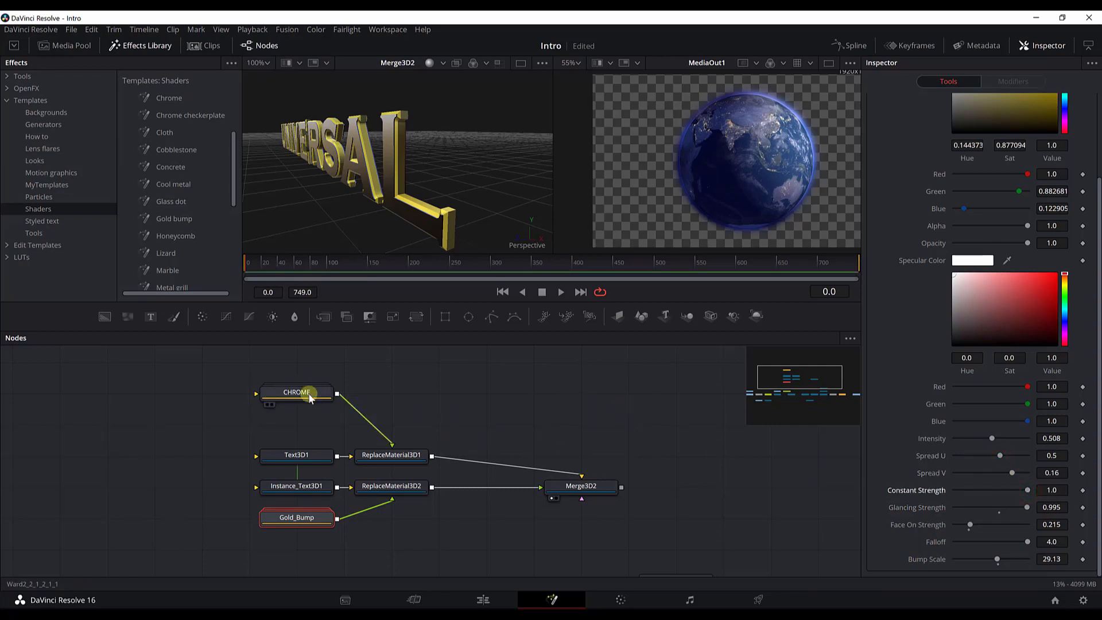
Step: Tidy the node graph by moving CHROME down just above Text3D1 and Merge3D2 closer to the ReplaceMaterial3D nodes
{"action": "left_click_drag", "start_coordinate": [303, 392], "coordinate": [302, 423]}
{"action": "left_click_drag", "start_coordinate": [365, 222], "coordinate": [402, 241]}
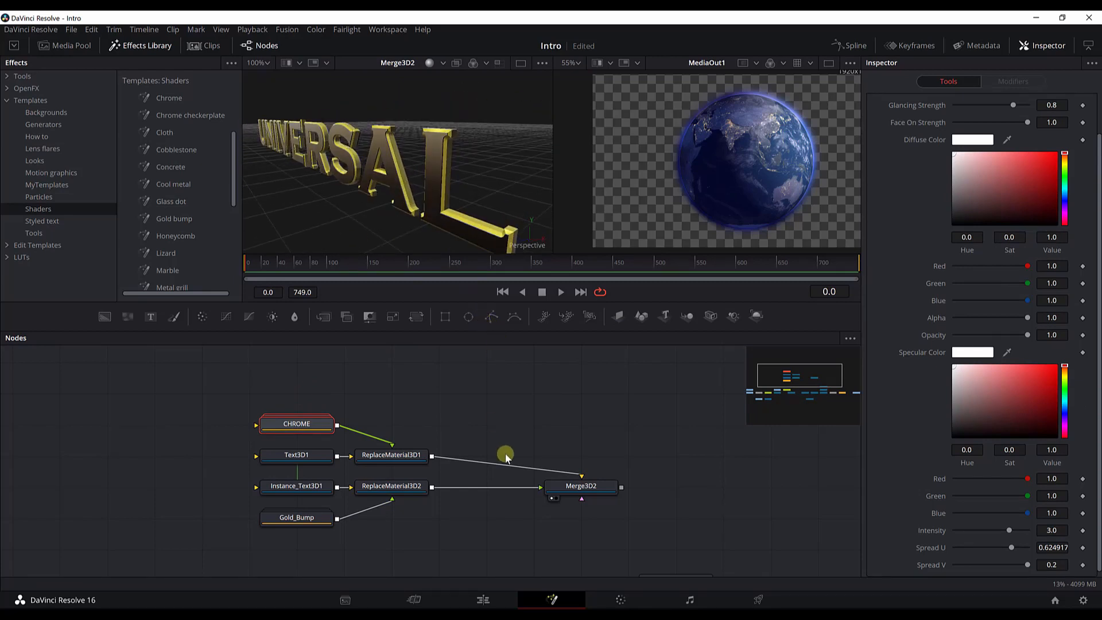
{"action": "scroll", "coordinate": [512, 453], "scroll_direction": "down", "scroll_amount": 1}
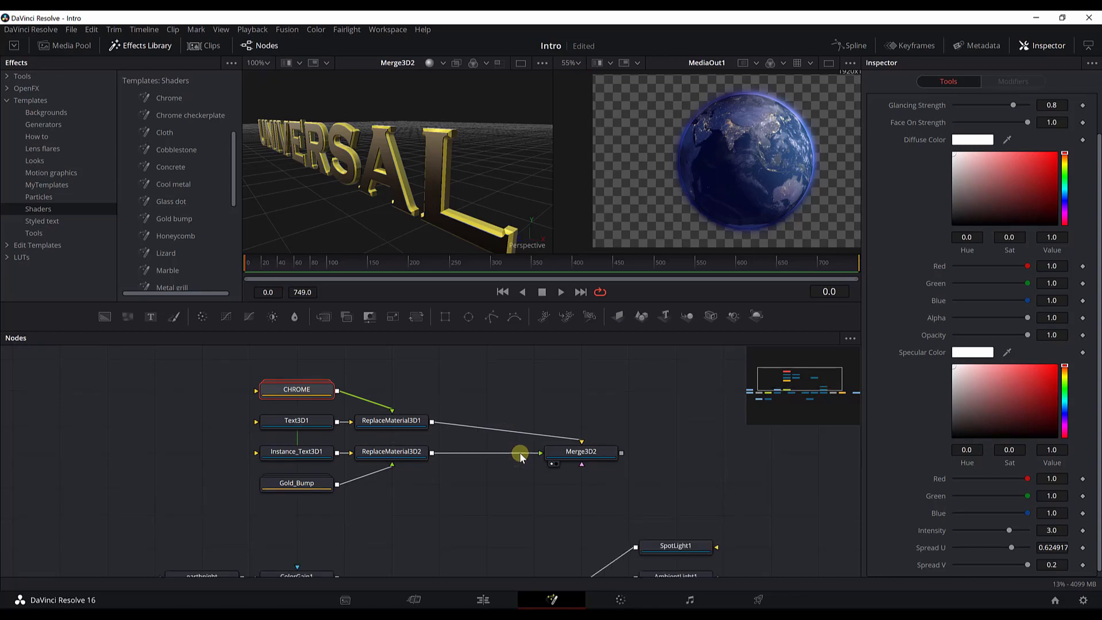
{"action": "scroll", "coordinate": [512, 454], "scroll_direction": "up", "scroll_amount": 1}
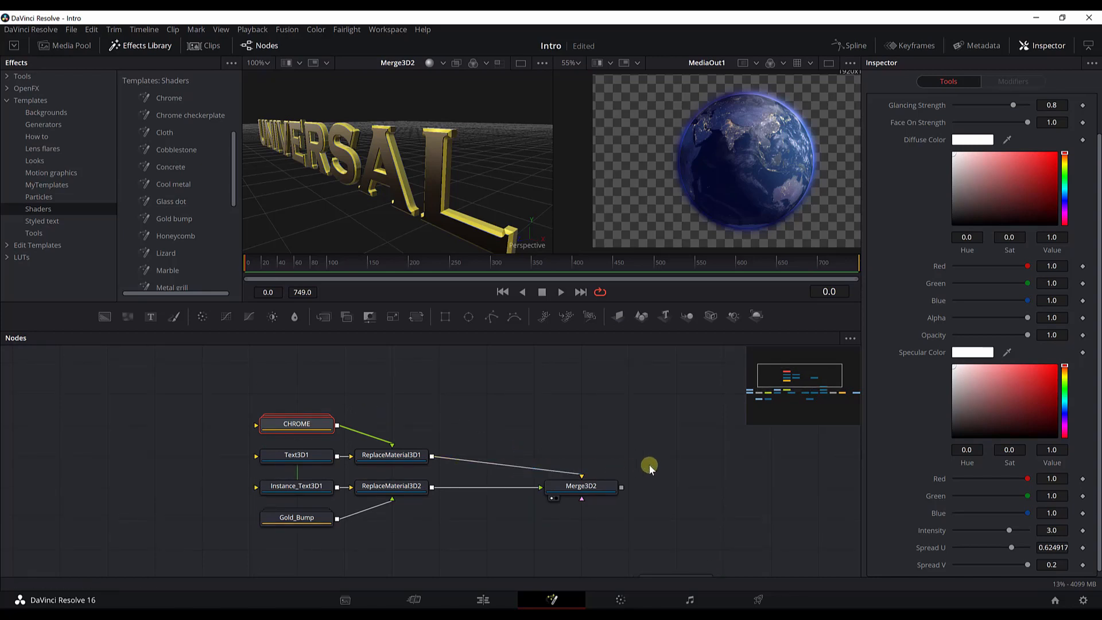
{"action": "left_click_drag", "start_coordinate": [591, 487], "coordinate": [543, 487]}
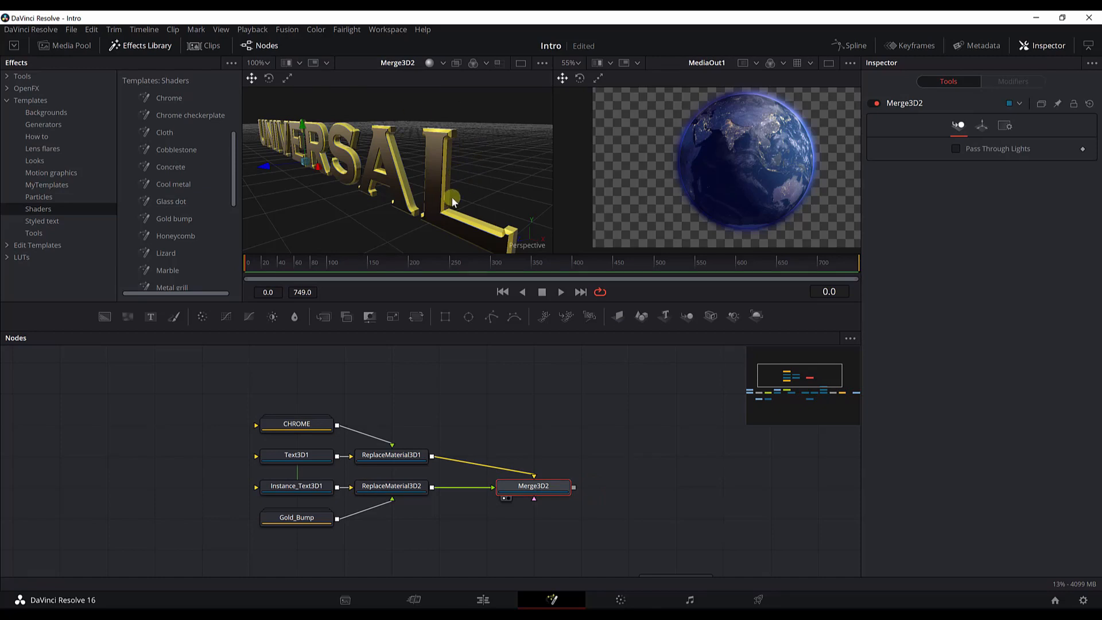
Step: Connect Merge3D2's output to Merge3D1 so the title joins the globe scene, and bring the full composition into view
{"action": "scroll", "coordinate": [512, 370], "scroll_direction": "down", "scroll_amount": 1}
{"action": "scroll", "coordinate": [515, 376], "scroll_direction": "up", "scroll_amount": 1}
{"action": "scroll", "coordinate": [593, 468], "scroll_direction": "down", "scroll_amount": 2}
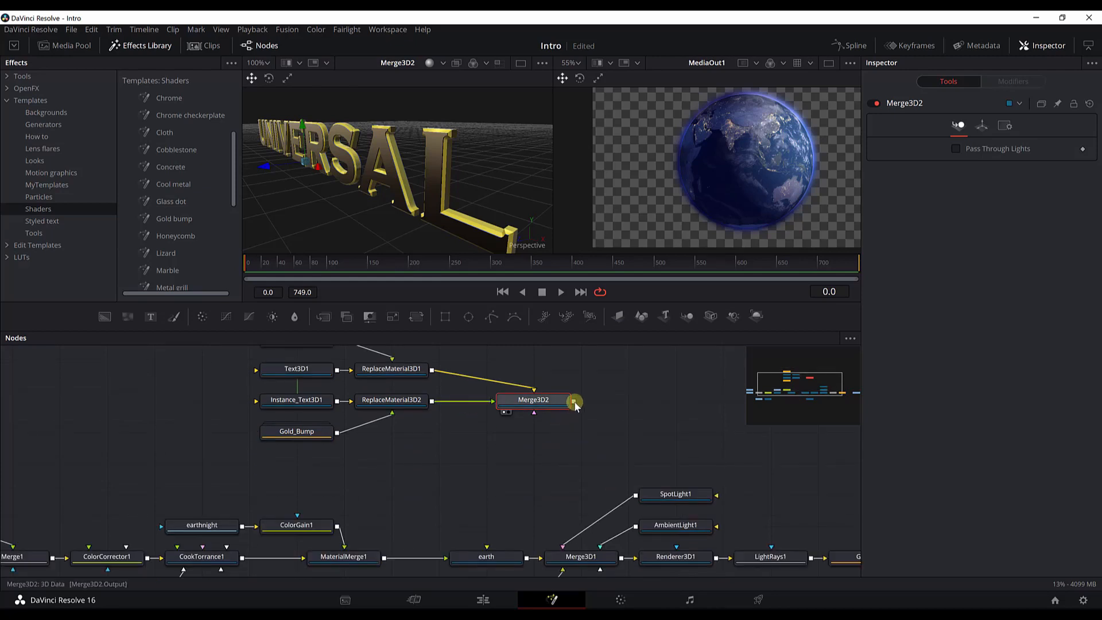
{"action": "left_click_drag", "start_coordinate": [573, 401], "coordinate": [578, 542]}
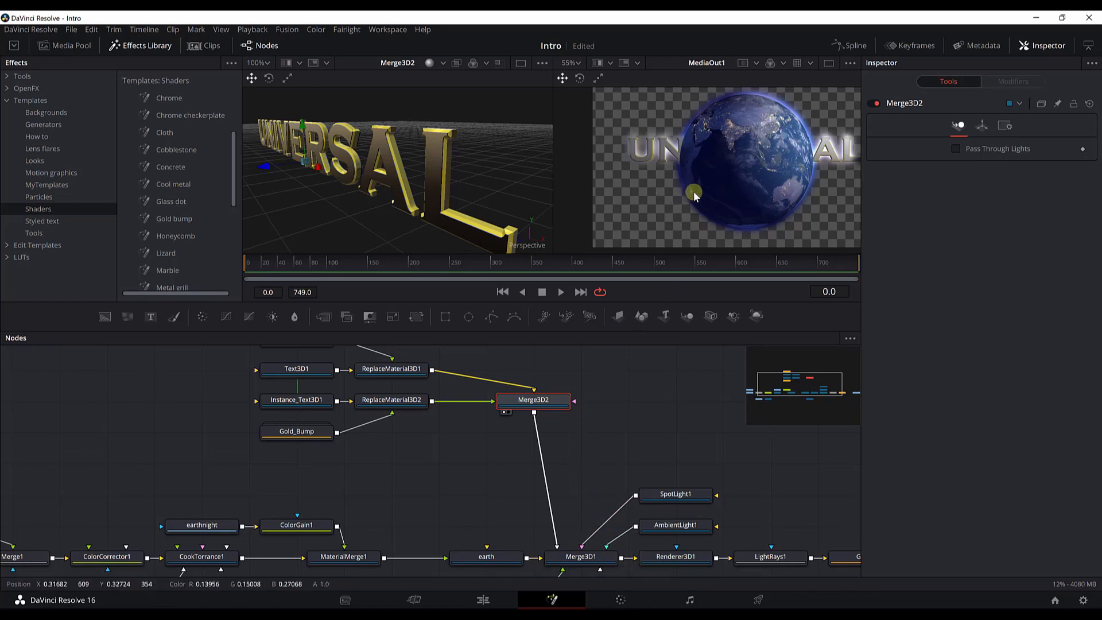
{"action": "left_click_drag", "start_coordinate": [693, 192], "coordinate": [640, 201]}
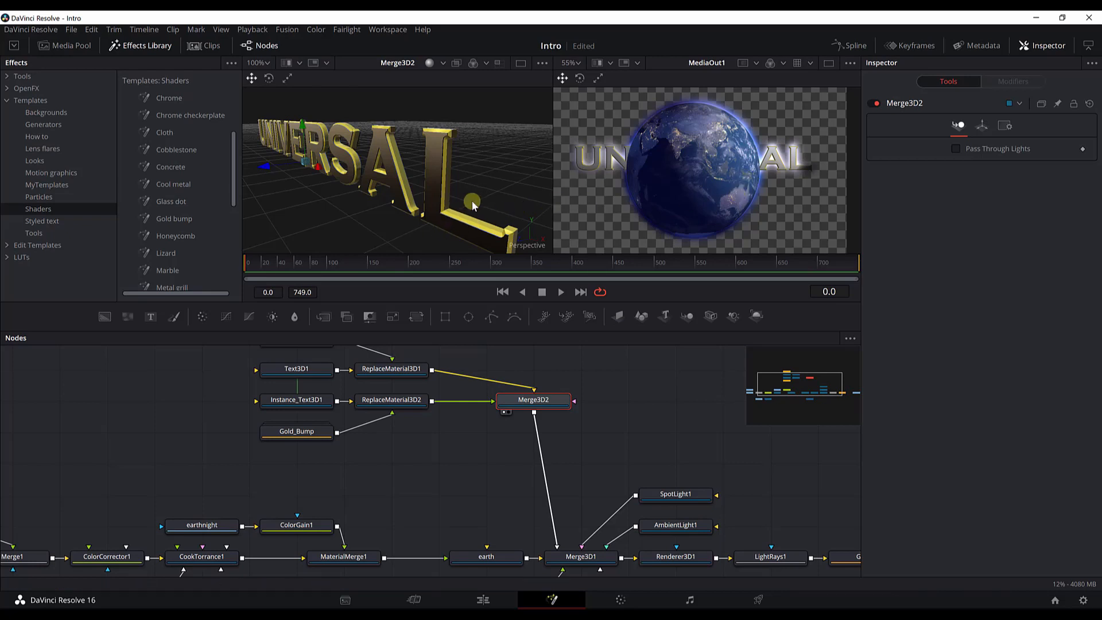
Step: Make Text3D1's character transform act on Words and set its X rotation to -90
{"action": "scroll", "coordinate": [312, 426], "scroll_direction": "up", "scroll_amount": 2}
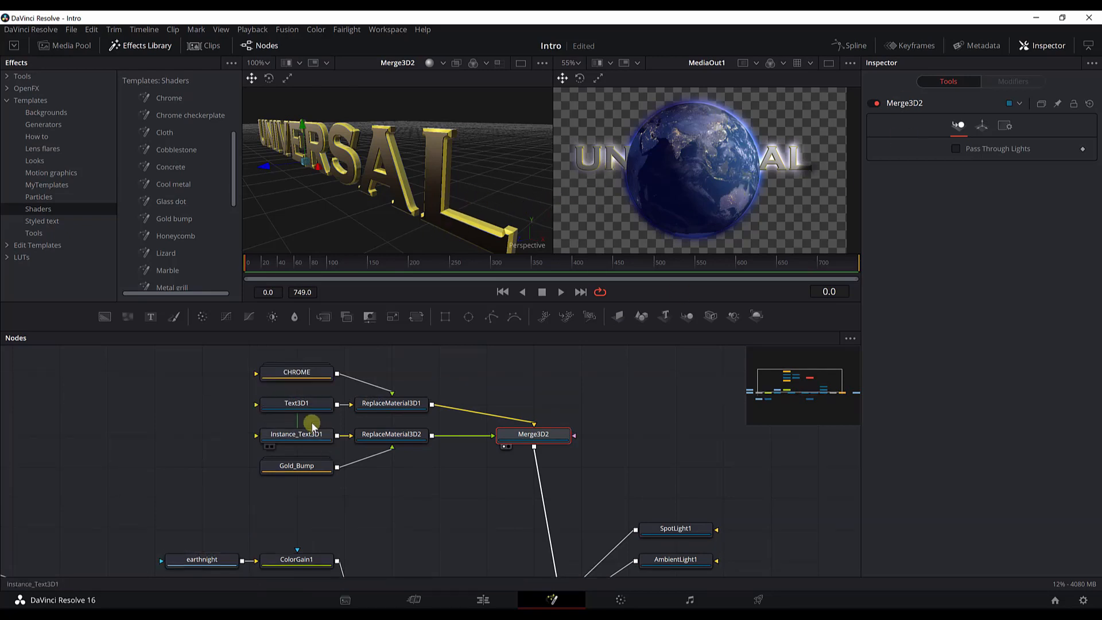
{"action": "left_click", "coordinate": [312, 404]}
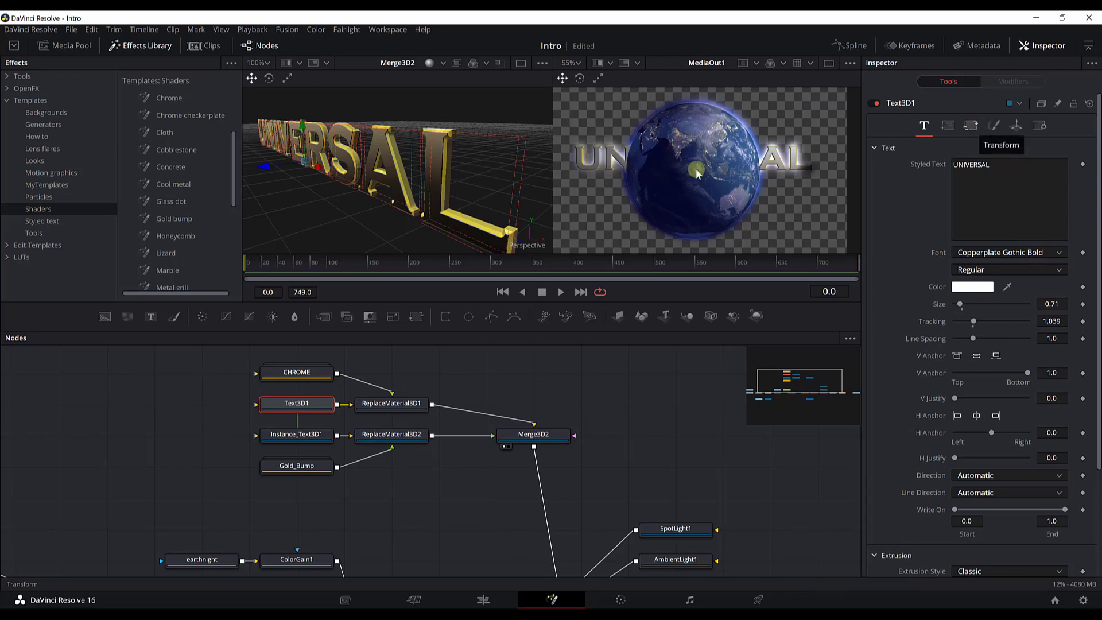
{"action": "left_click", "coordinate": [972, 125]}
{"action": "left_click", "coordinate": [977, 164]}
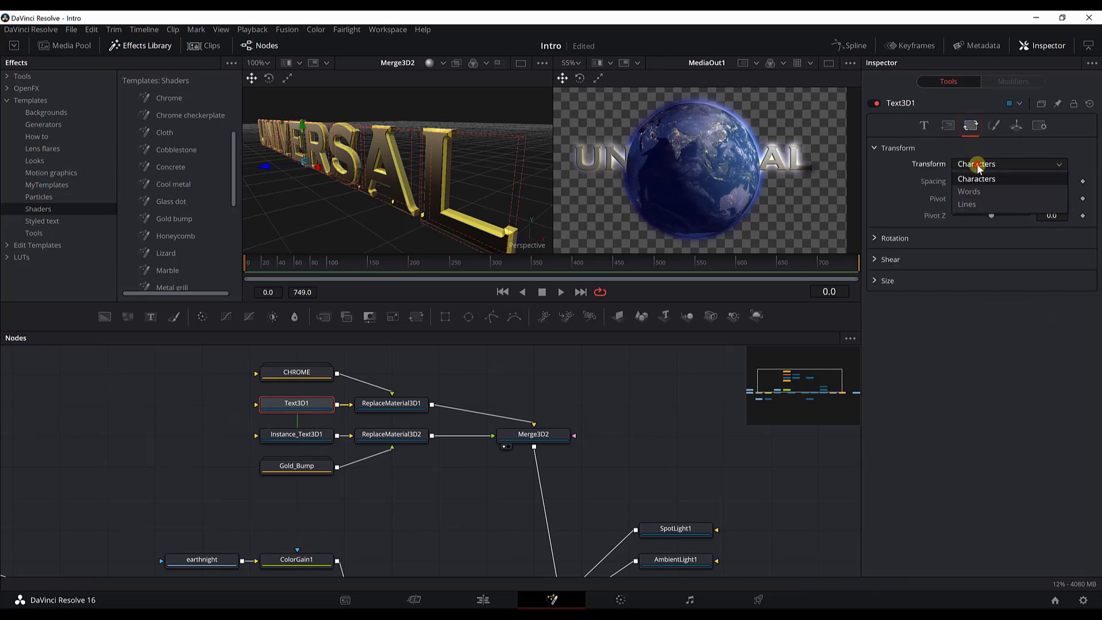
{"action": "left_click", "coordinate": [977, 193]}
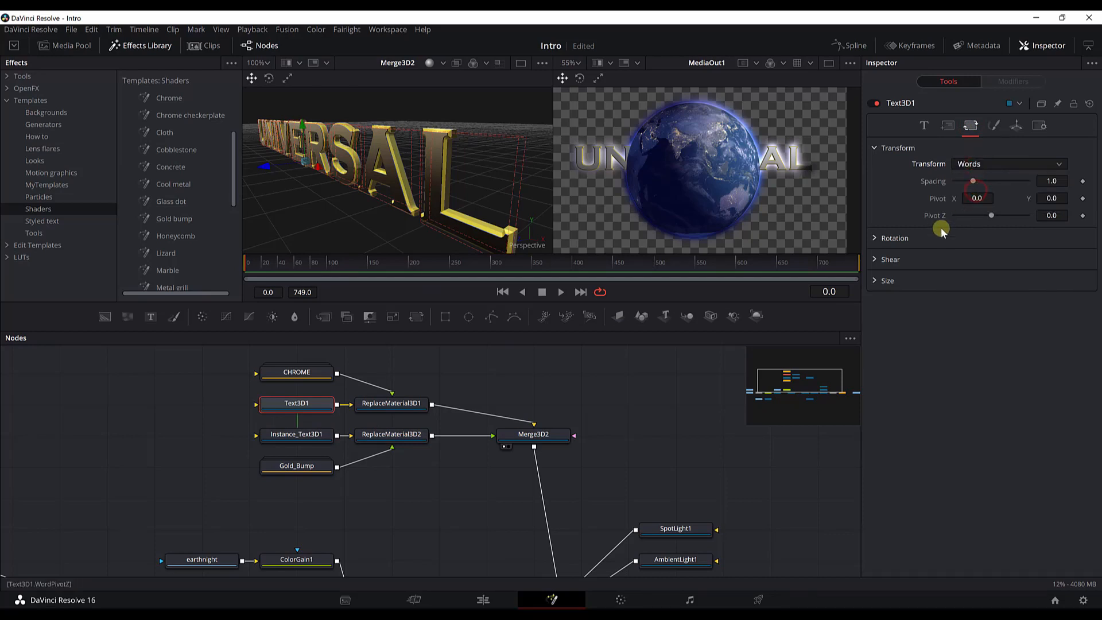
{"action": "left_click", "coordinate": [874, 238]}
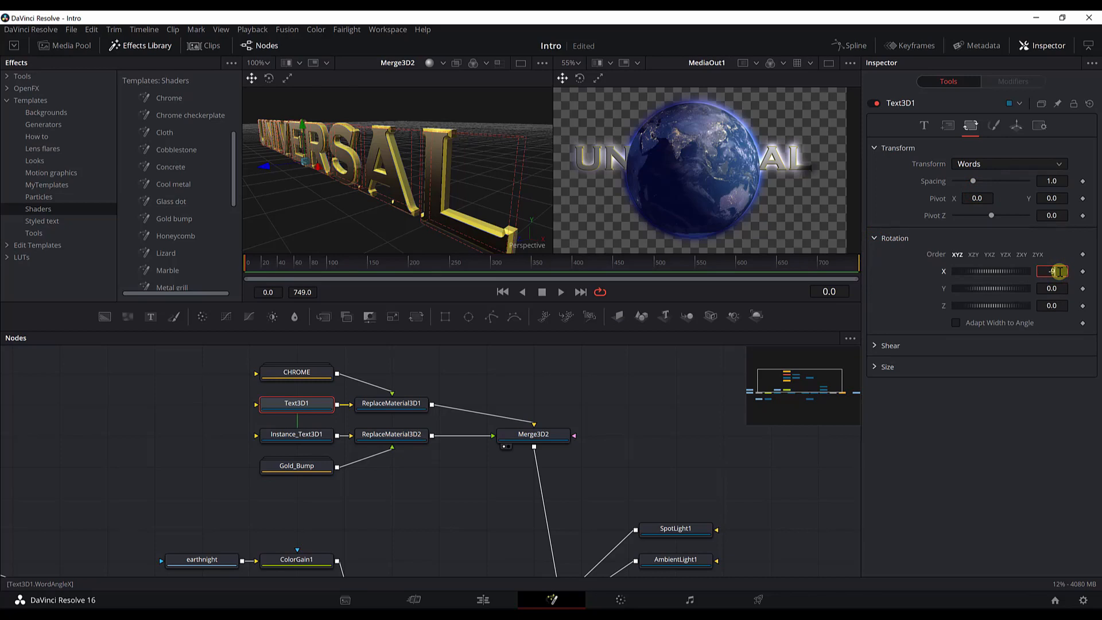
{"action": "key", "text": "Tab"}
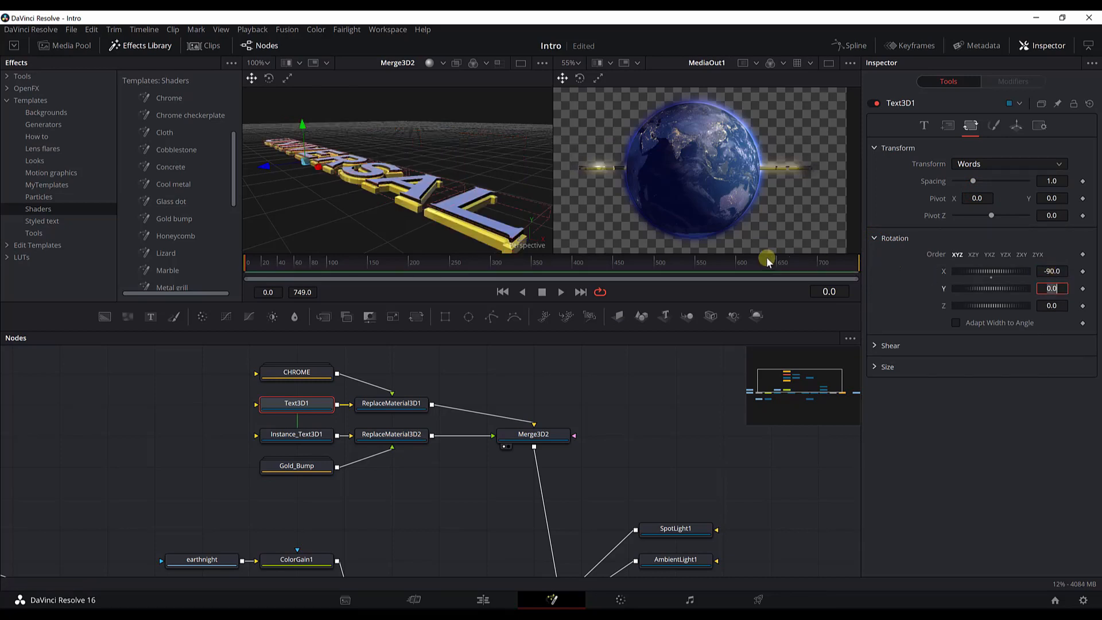
Step: Change Text3D1's layout type to Circle and set the layout's X rotation to 90
{"action": "left_click", "coordinate": [948, 126]}
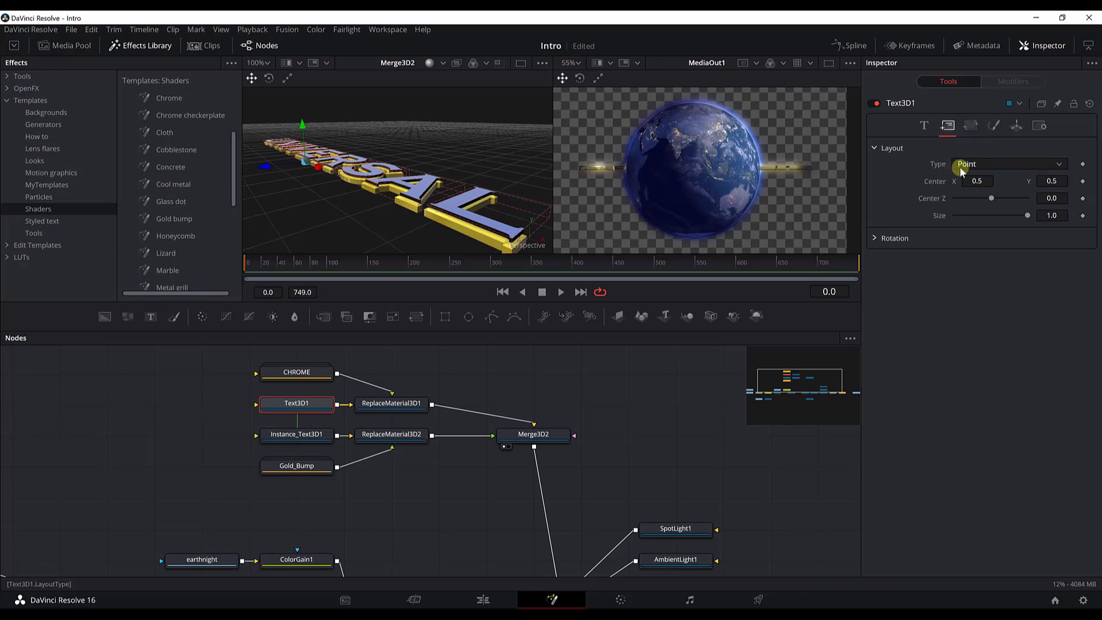
{"action": "left_click", "coordinate": [965, 163]}
{"action": "left_click", "coordinate": [969, 203]}
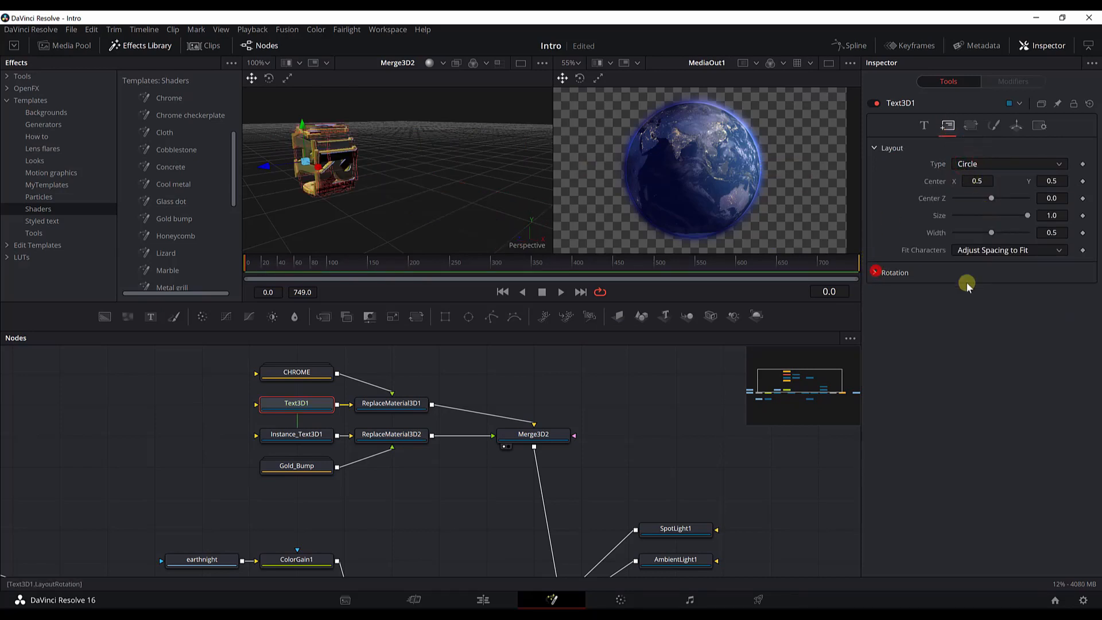
{"action": "left_click", "coordinate": [873, 273]}
{"action": "left_click", "coordinate": [1050, 306]}
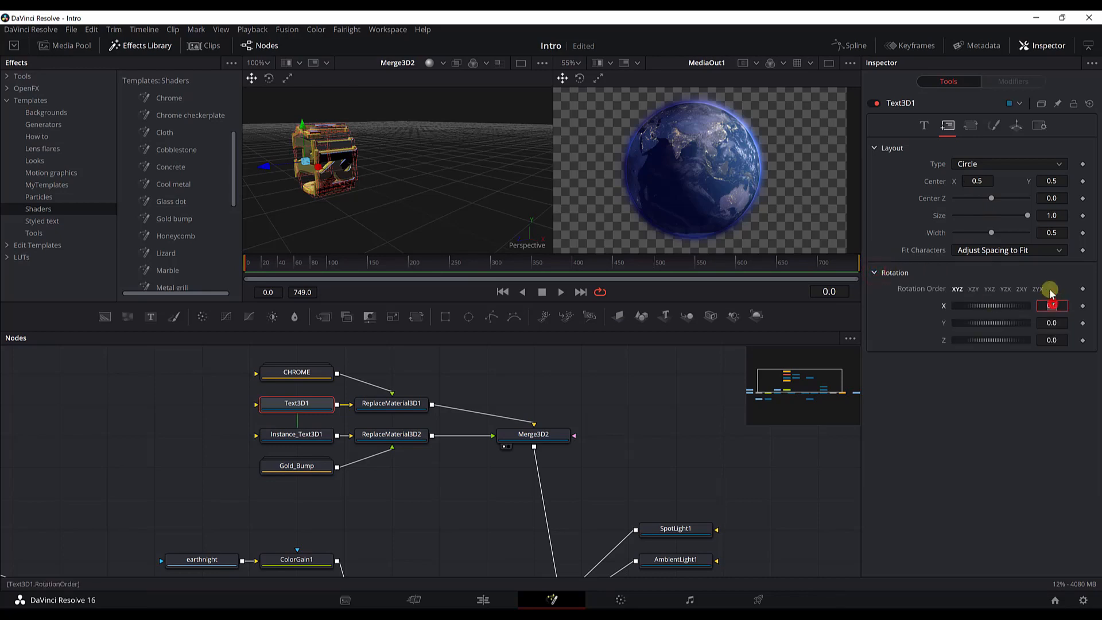
{"action": "type", "text": "90"}
{"action": "key", "text": "Tab"}
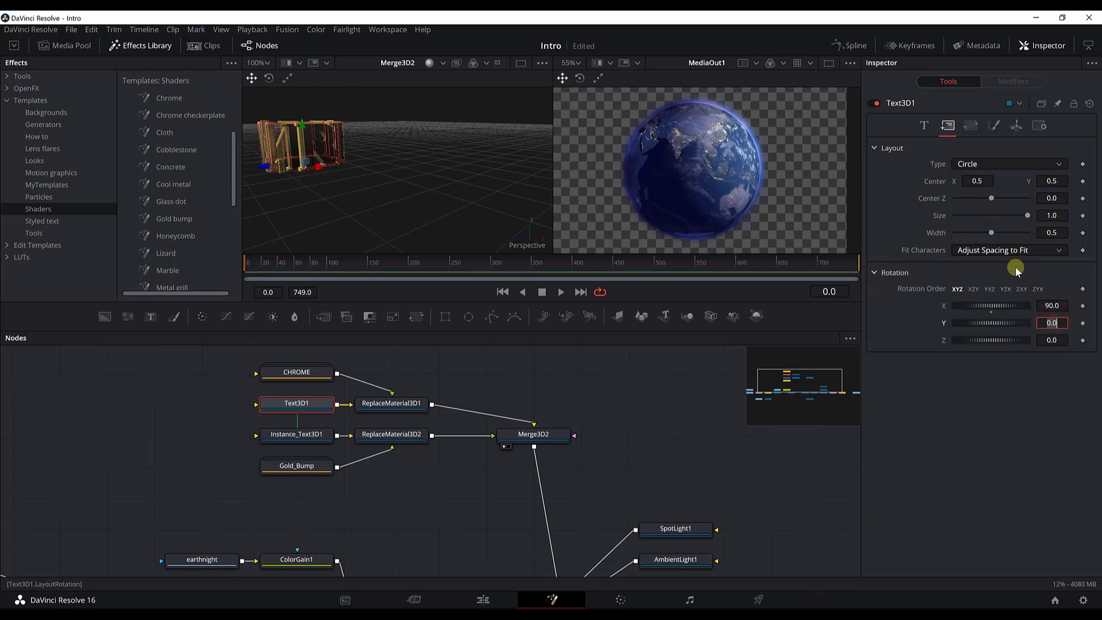
Step: Try circle layout widths of 1.0 and 40.0 for Text3D1, and settle on a Width of 4.0
{"action": "left_click_drag", "start_coordinate": [991, 232], "coordinate": [1043, 234]}
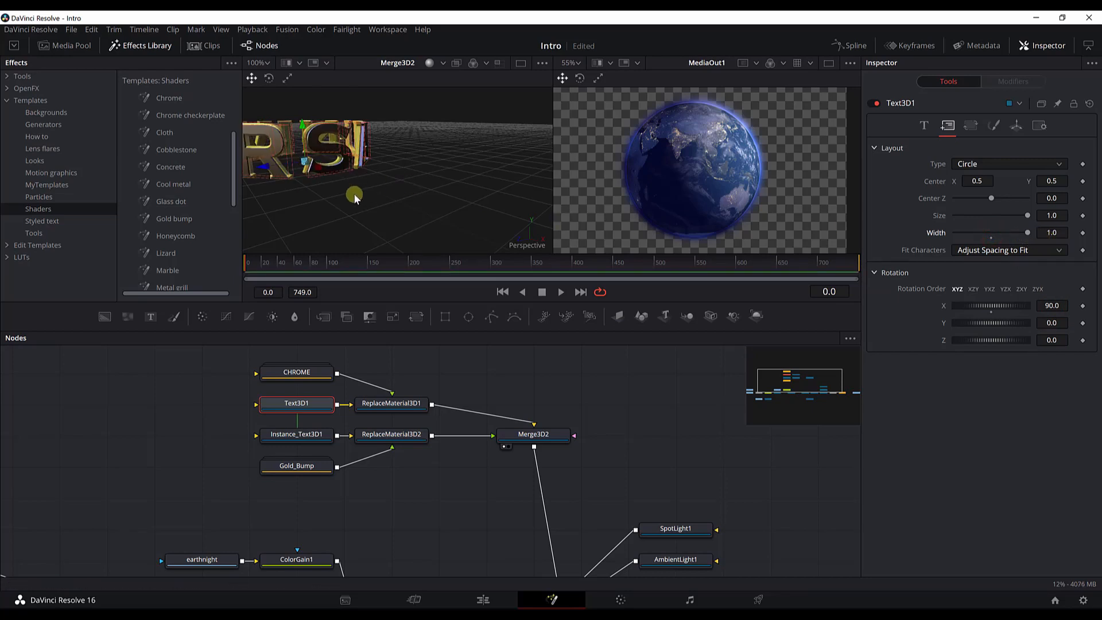
{"action": "left_click_drag", "start_coordinate": [353, 193], "coordinate": [430, 195]}
{"action": "scroll", "coordinate": [430, 195], "scroll_direction": "down", "scroll_amount": 3}
{"action": "scroll", "coordinate": [430, 195], "scroll_direction": "down", "scroll_amount": 2}
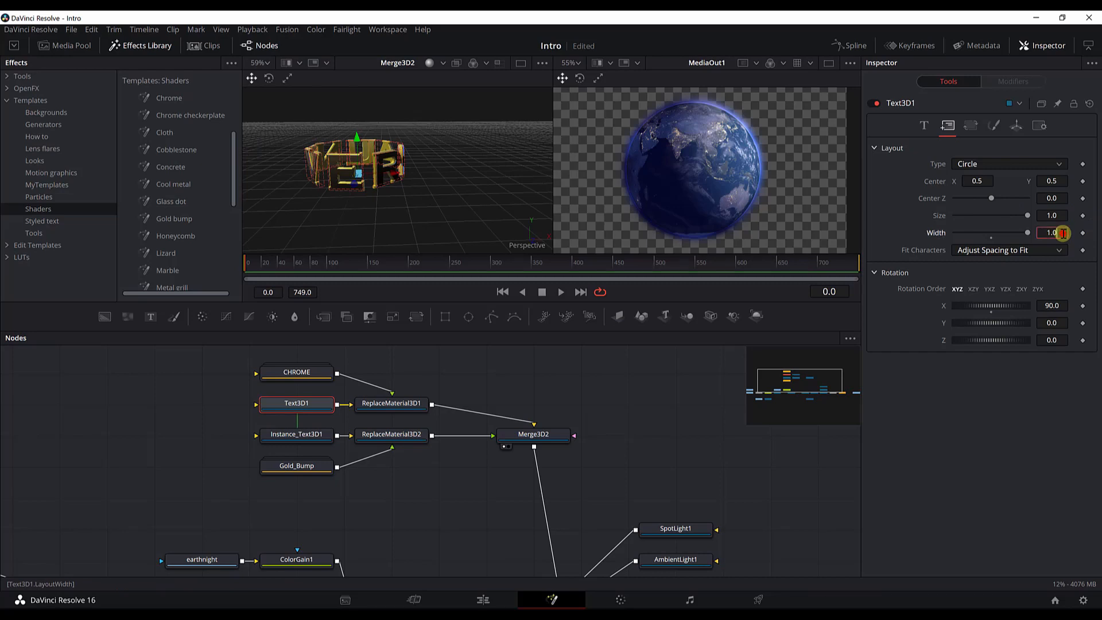
{"action": "type", "text": "0"}
{"action": "key", "text": "Tab"}
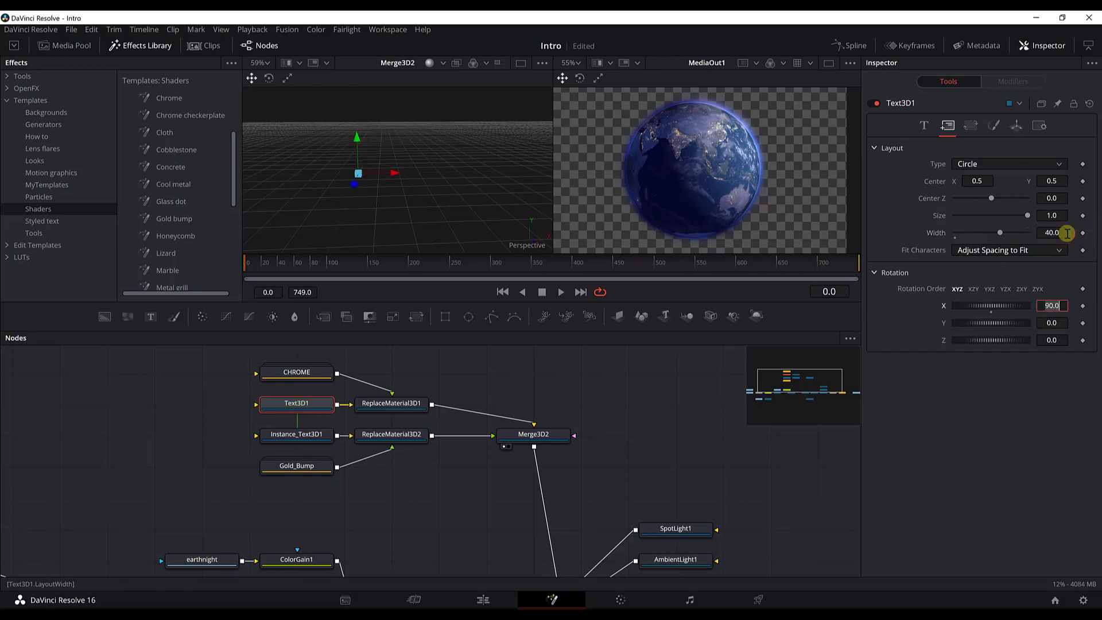
{"action": "left_click", "coordinate": [405, 173]}
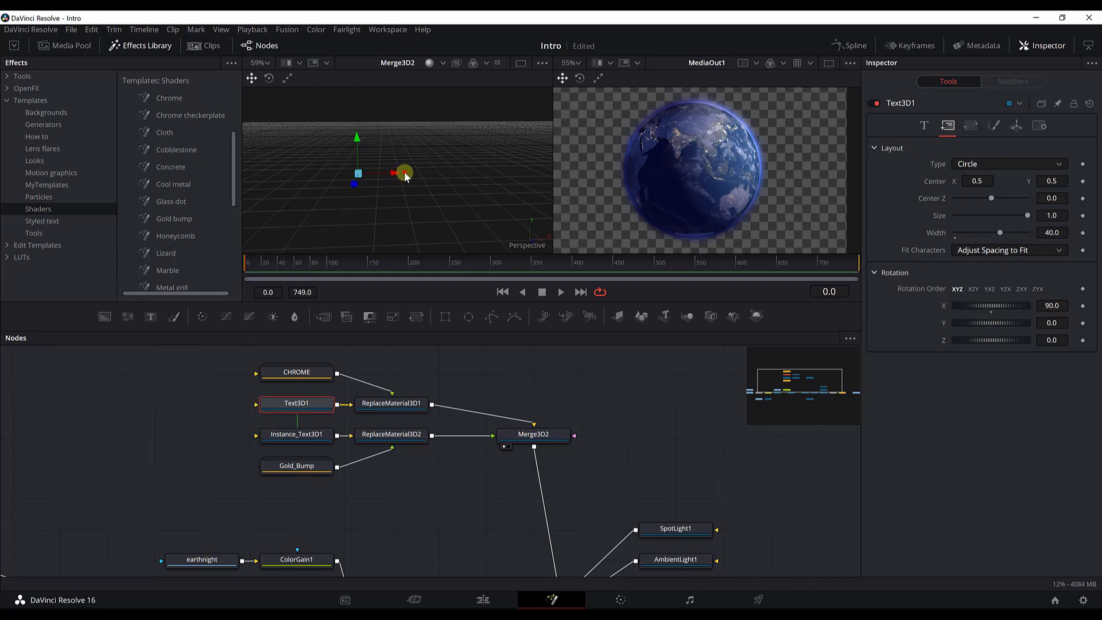
{"action": "scroll", "coordinate": [404, 171], "scroll_direction": "down", "scroll_amount": 5}
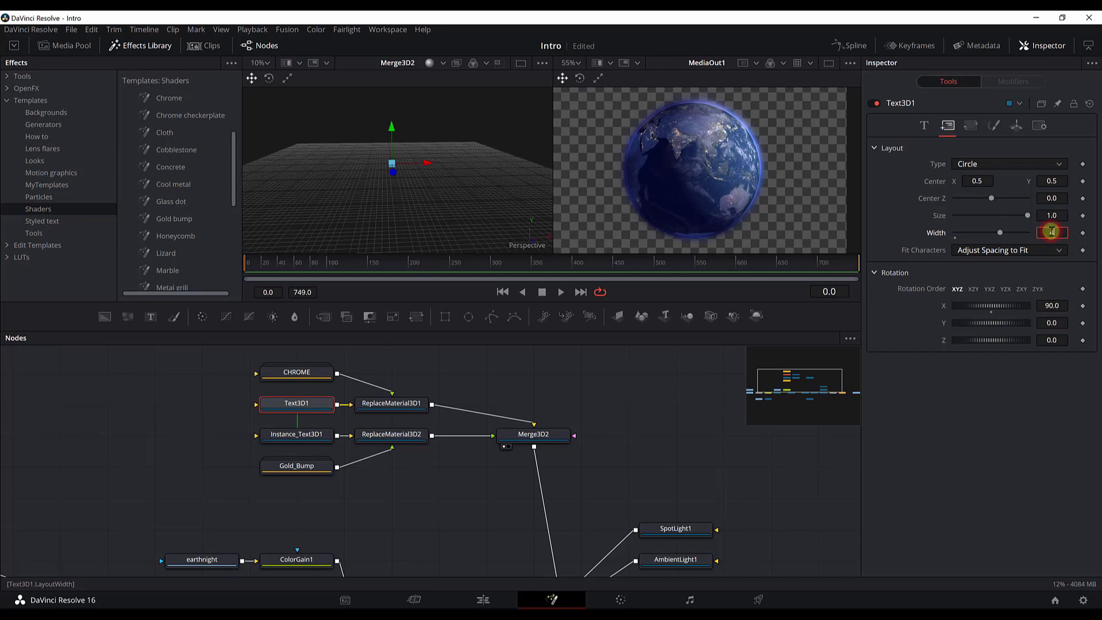
{"action": "type", "text": "4"}
{"action": "key", "text": "Tab"}
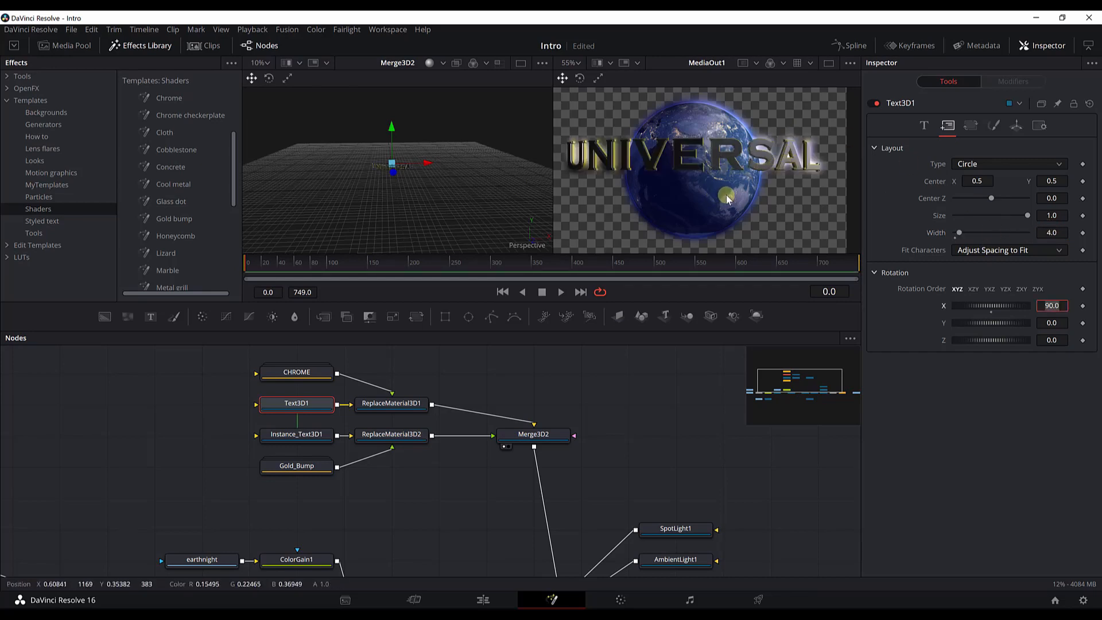
Step: Show Merge3D1 in the first viewer and examine the curved text's position relative to the globe
{"action": "scroll", "coordinate": [509, 465], "scroll_direction": "down", "scroll_amount": 3}
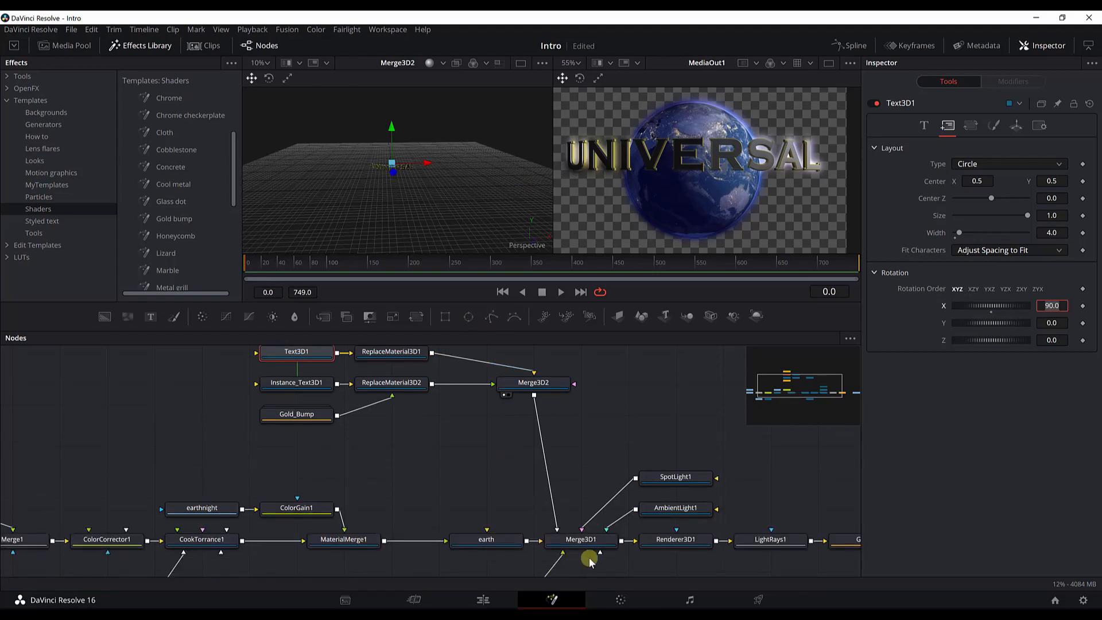
{"action": "left_click_drag", "start_coordinate": [591, 539], "coordinate": [332, 197]}
{"action": "scroll", "coordinate": [356, 176], "scroll_direction": "up", "scroll_amount": 4}
{"action": "scroll", "coordinate": [356, 174], "scroll_direction": "up", "scroll_amount": 2}
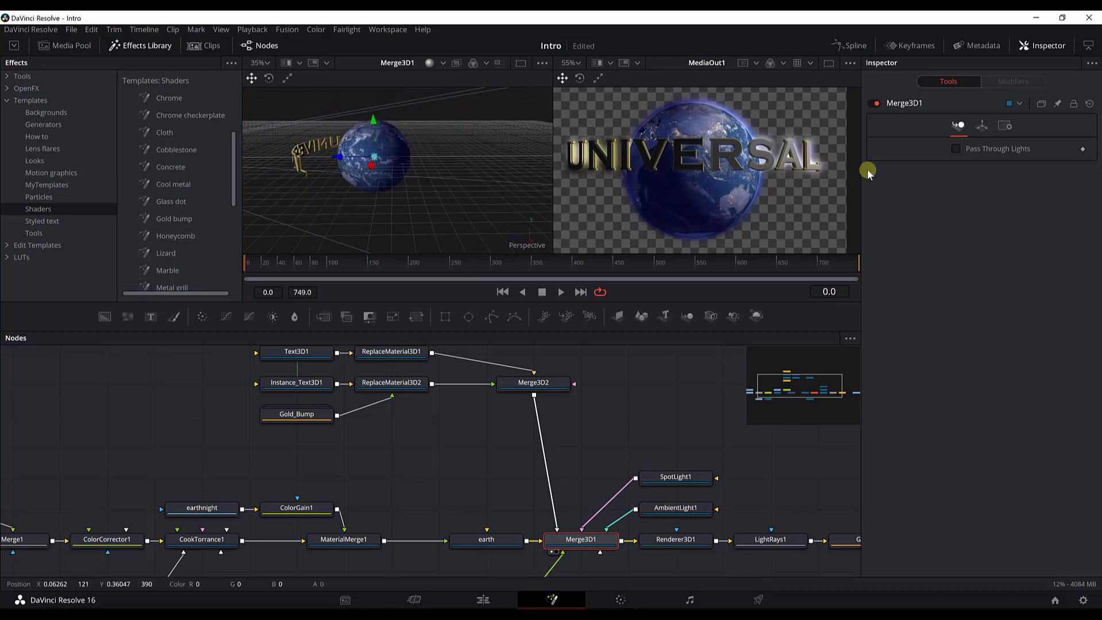
Step: Shrink Text3D1's circle layout to a Size of about 0.843 and a Width of about 3.339
{"action": "left_click", "coordinate": [313, 356]}
{"action": "scroll", "coordinate": [446, 352], "scroll_direction": "up", "scroll_amount": 1}
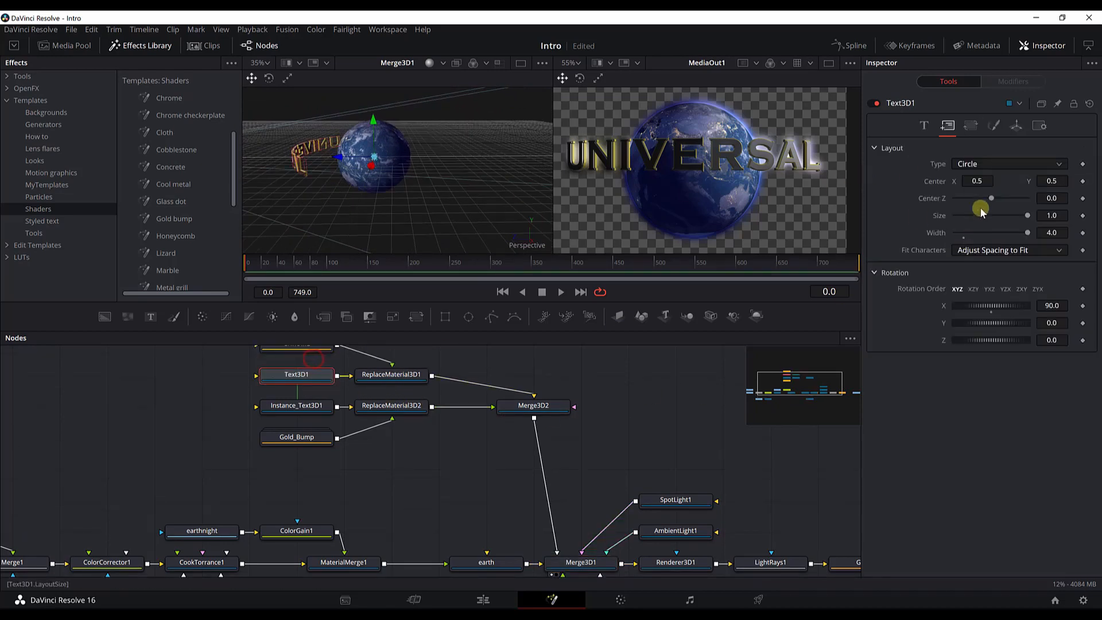
{"action": "mouse_move", "coordinate": [1025, 218]}
{"action": "left_mouse_down"}
{"action": "mouse_move", "coordinate": [1011, 216]}
{"action": "mouse_move", "coordinate": [1024, 234]}
{"action": "mouse_move", "coordinate": [1015, 218]}
{"action": "mouse_move", "coordinate": [1027, 217]}
{"action": "mouse_move", "coordinate": [1013, 238]}
{"action": "mouse_move", "coordinate": [1016, 217]}
{"action": "mouse_move", "coordinate": [1015, 235]}
{"action": "left_mouse_up"}
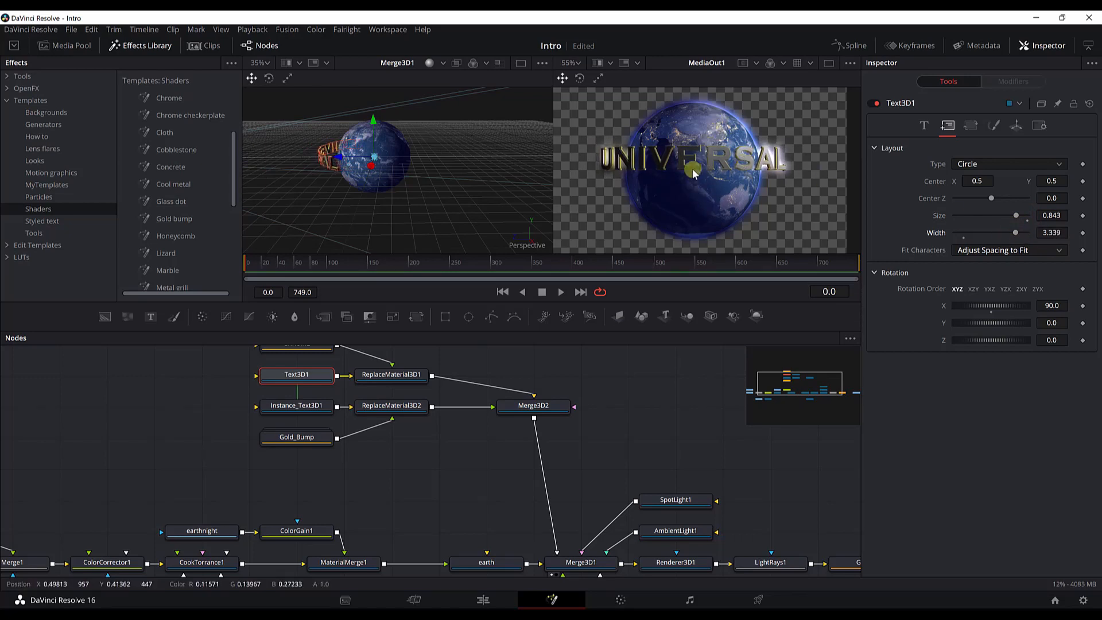
Step: Lower Text3D1 slightly across the globe by setting its Y translation to about -0.087, leaving X at 0
{"action": "left_click", "coordinate": [1017, 127]}
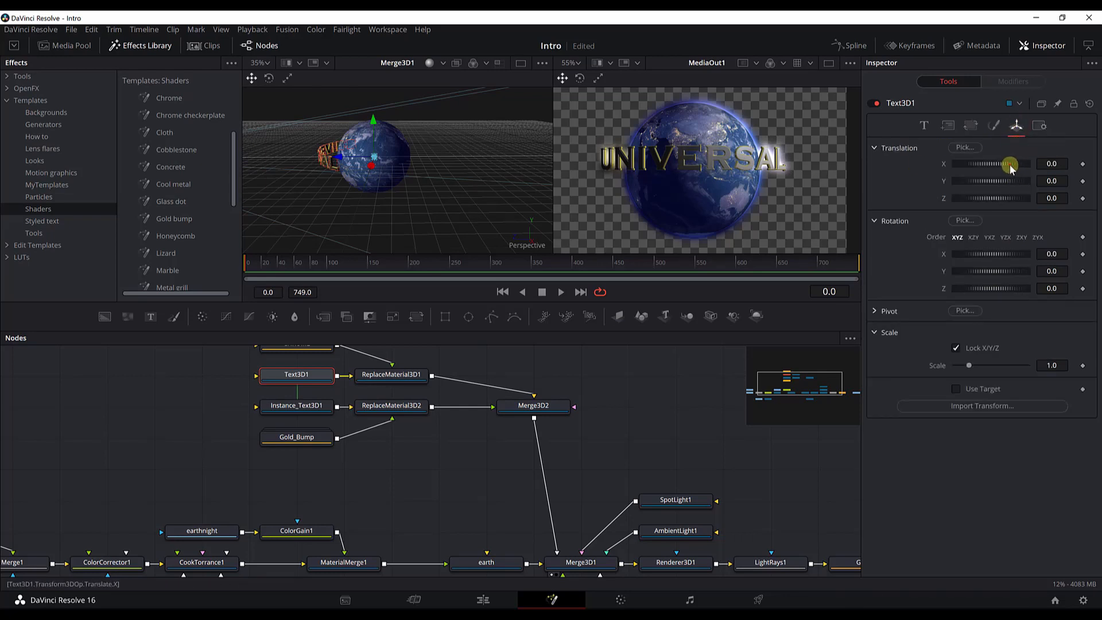
{"action": "left_click_drag", "start_coordinate": [1011, 165], "coordinate": [1000, 184]}
{"action": "key", "text": "ctrl+z"}
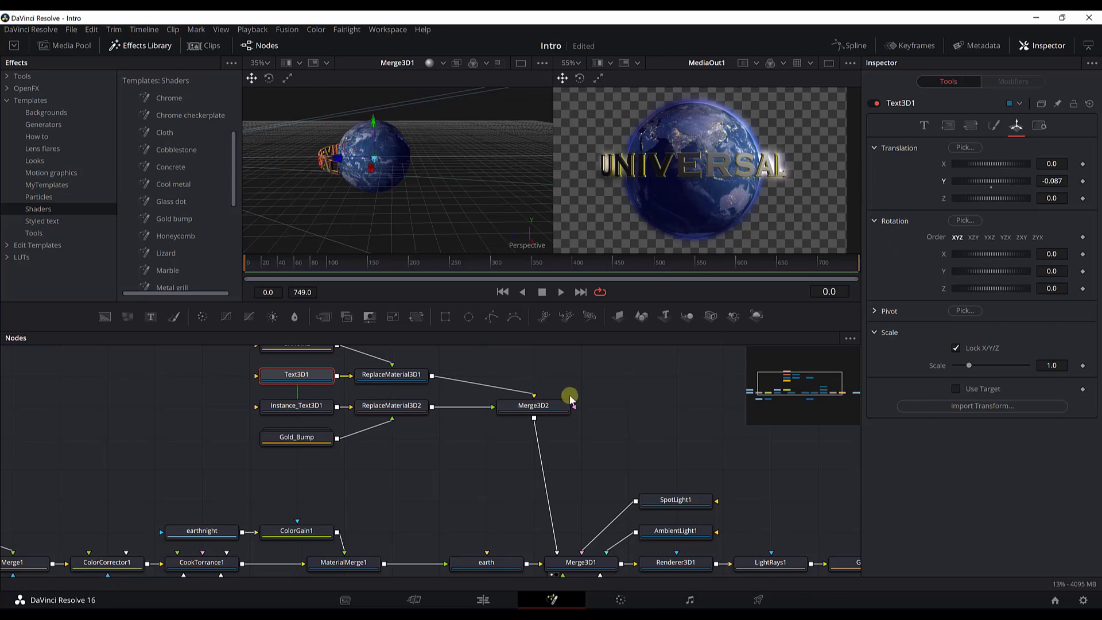
{"action": "scroll", "coordinate": [571, 400], "scroll_direction": "up", "scroll_amount": 2}
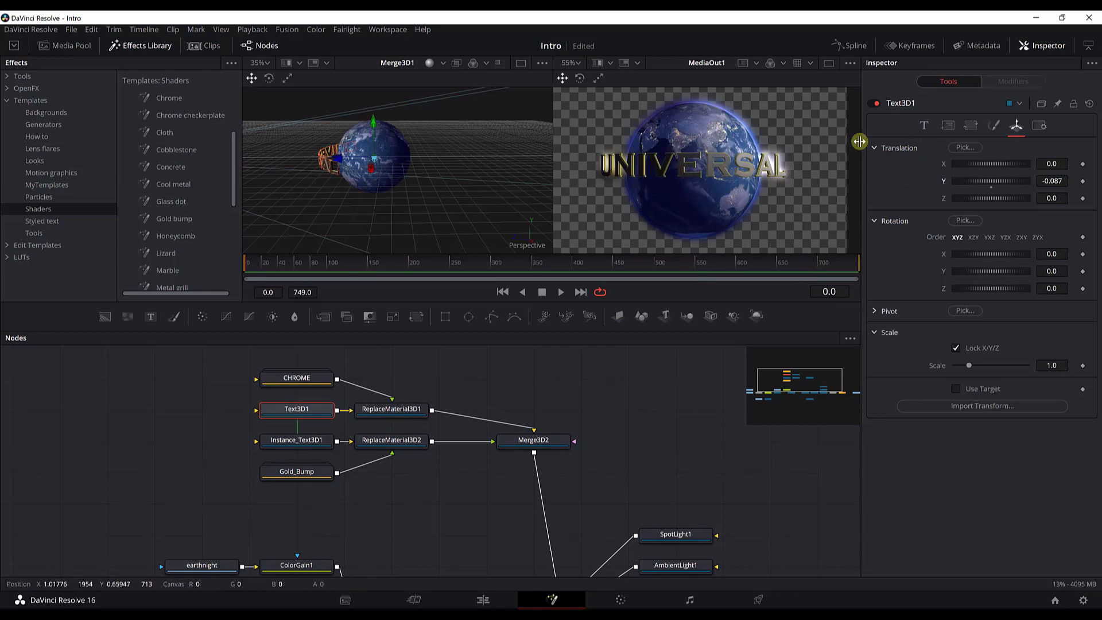
Step: Try spinning Text3D1's circle layout around Y, undo that, and tilt the layout to about 13.0 on the Z rotation
{"action": "left_click", "coordinate": [949, 126]}
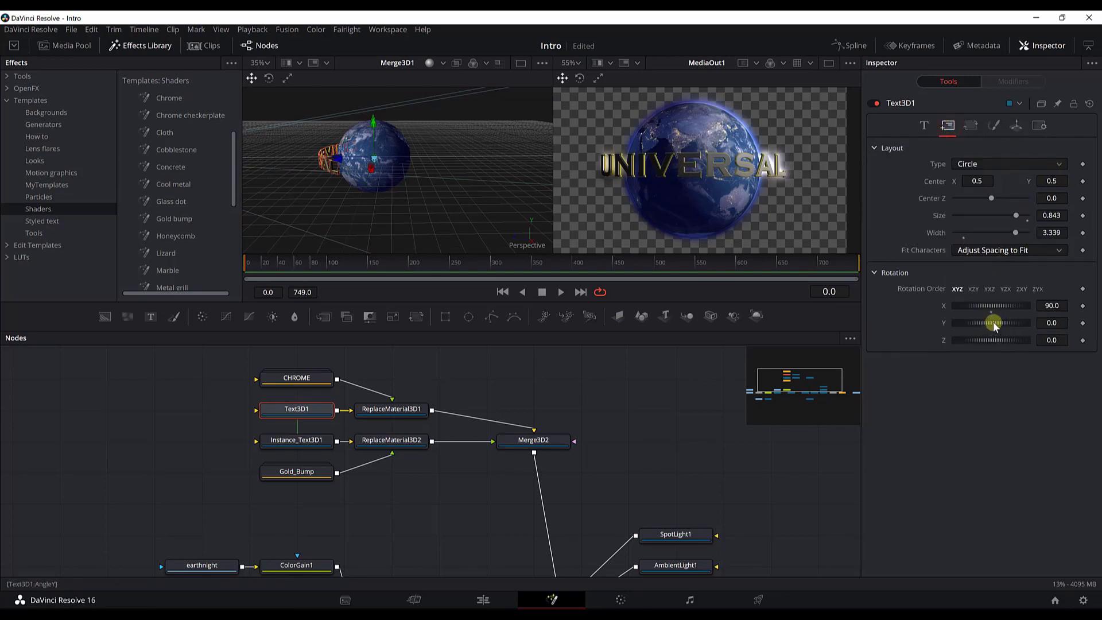
{"action": "left_click_drag", "start_coordinate": [989, 325], "coordinate": [1029, 328]}
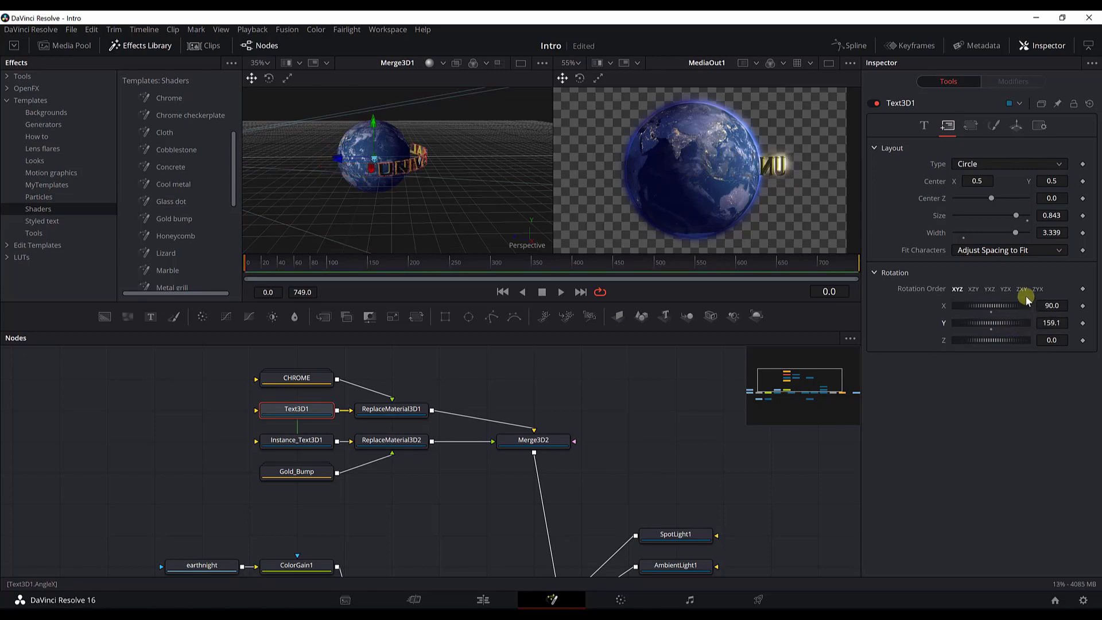
{"action": "key", "text": "ctrl+z"}
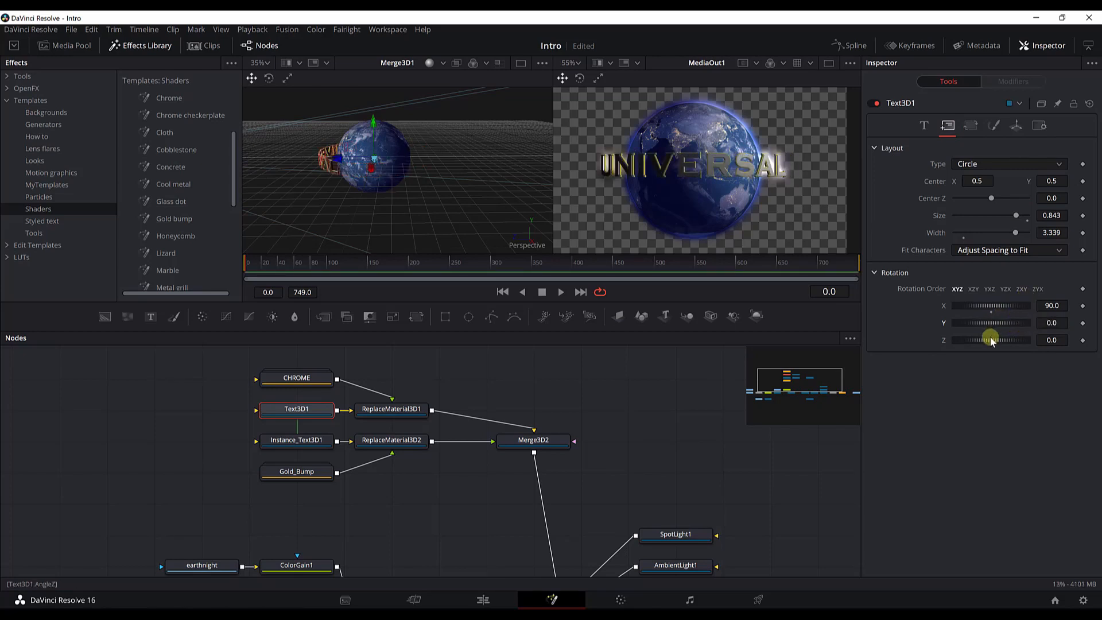
{"action": "left_click_drag", "start_coordinate": [993, 342], "coordinate": [994, 344]}
{"action": "left_click_drag", "start_coordinate": [993, 343], "coordinate": [995, 344]}
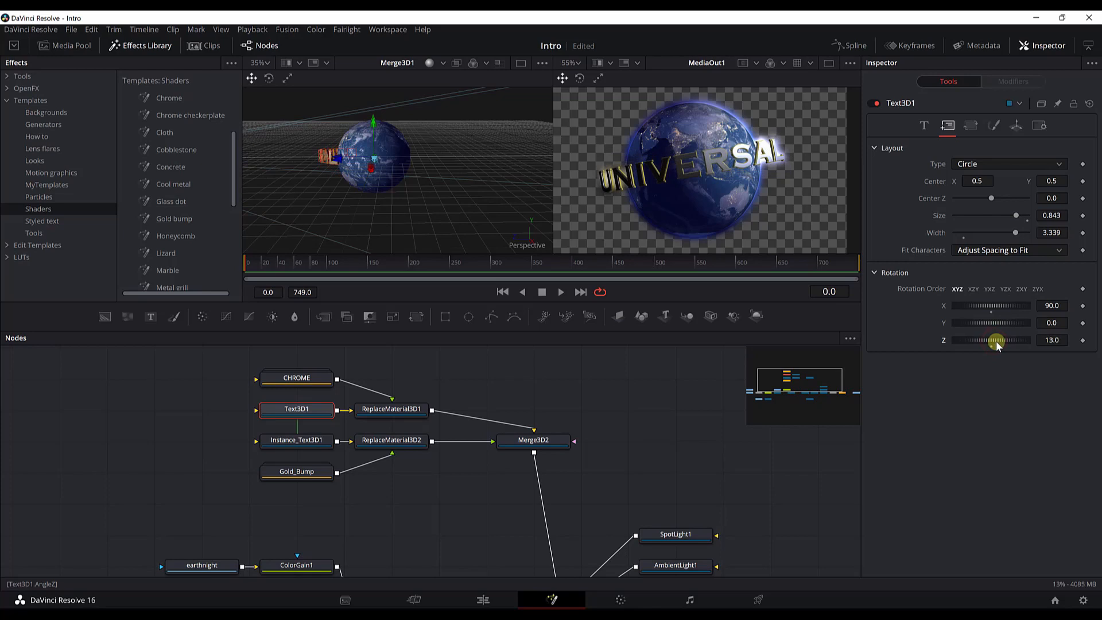
Step: Reset Text3D1's Z layout rotation to 0 and keyframe its Y and Z layout rotations at frame 550
{"action": "double_click", "coordinate": [996, 342]}
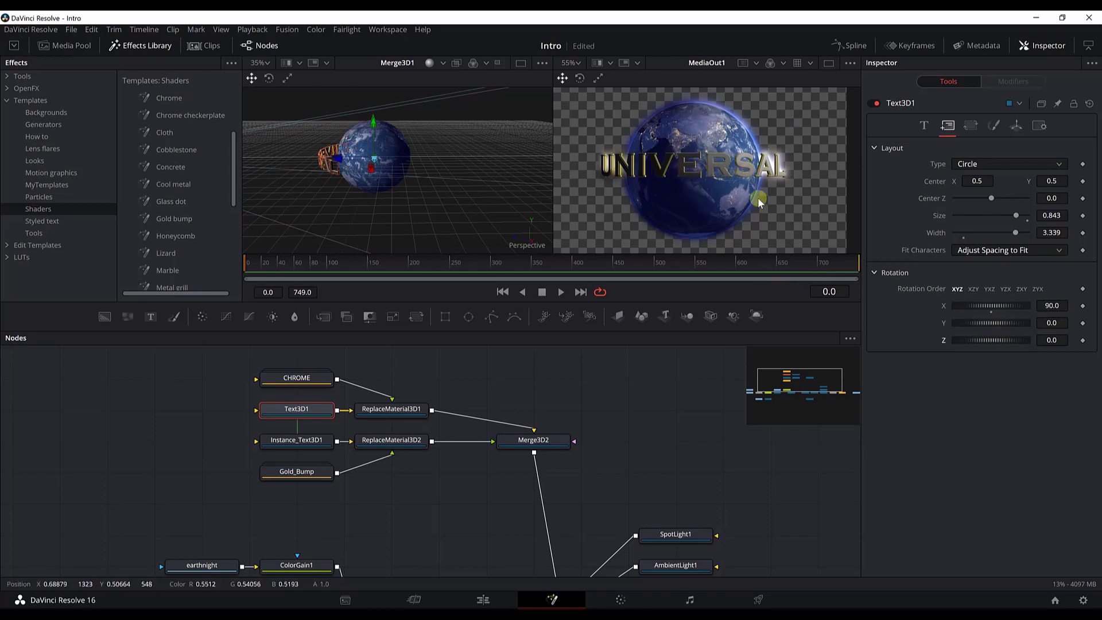
{"action": "left_click", "coordinate": [715, 262]}
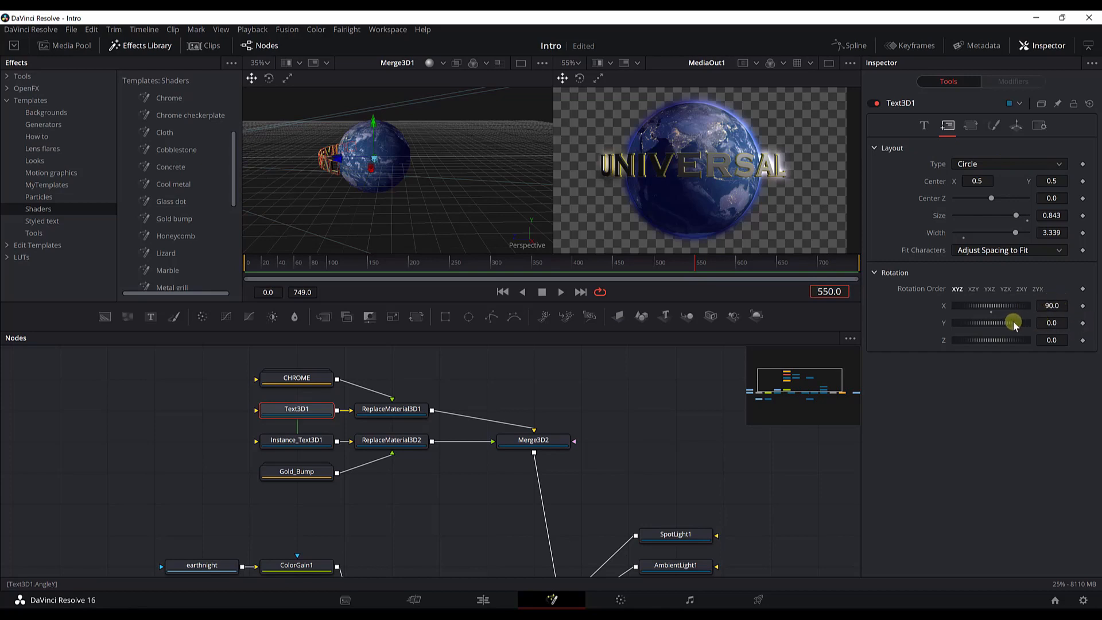
{"action": "mouse_move", "coordinate": [1010, 323]}
{"action": "left_mouse_down"}
{"action": "mouse_move", "coordinate": [998, 326]}
{"action": "mouse_move", "coordinate": [1010, 324]}
{"action": "left_mouse_up"}
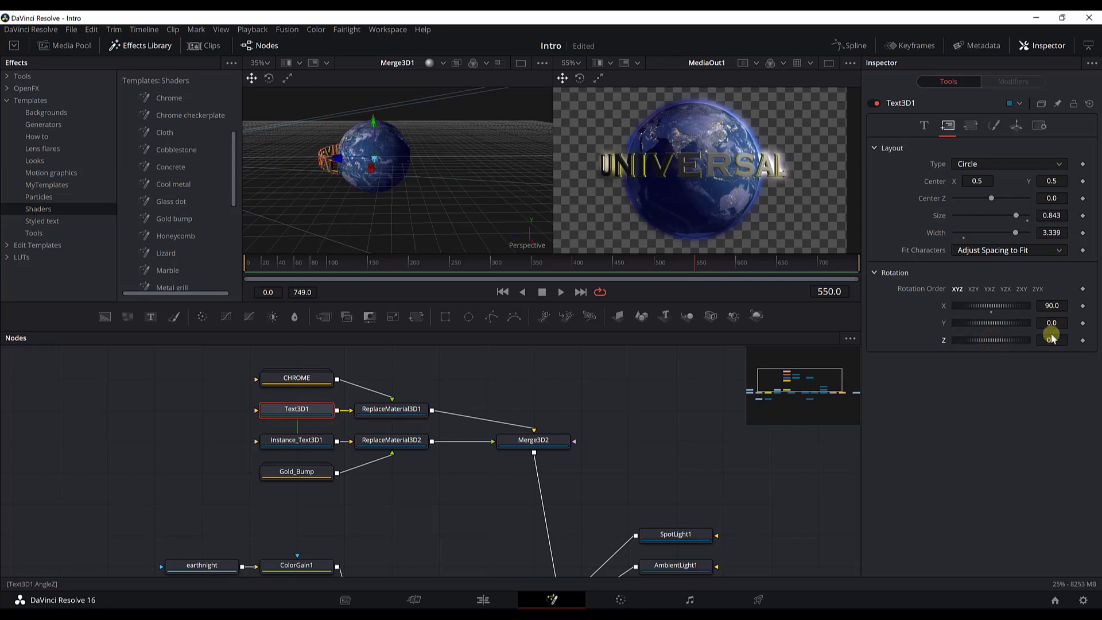
{"action": "left_click", "coordinate": [1082, 323]}
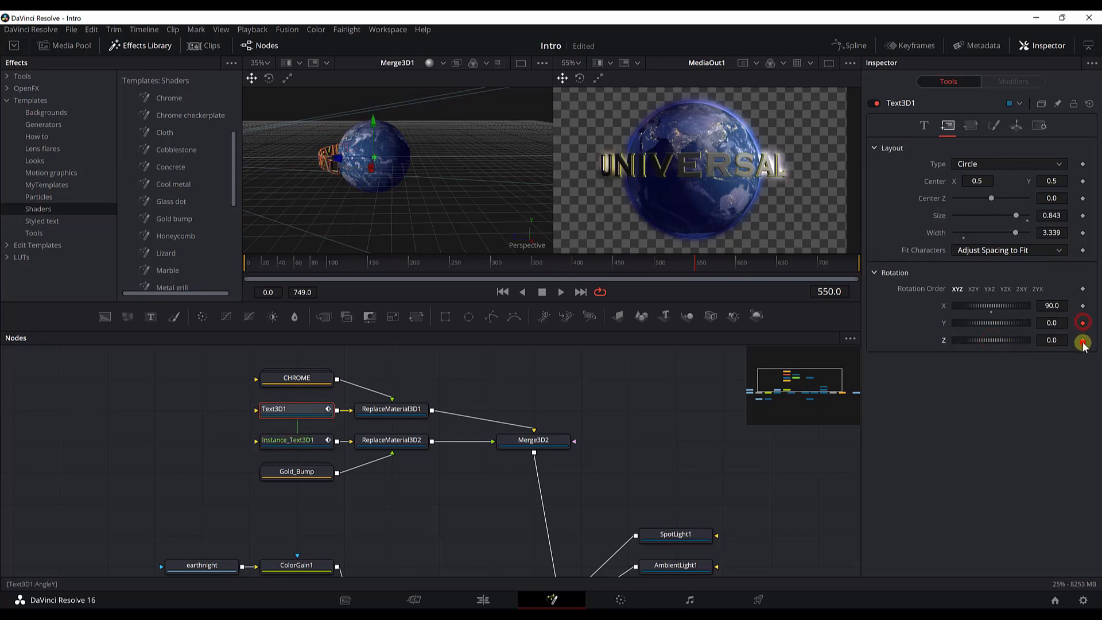
{"action": "left_click", "coordinate": [1082, 342]}
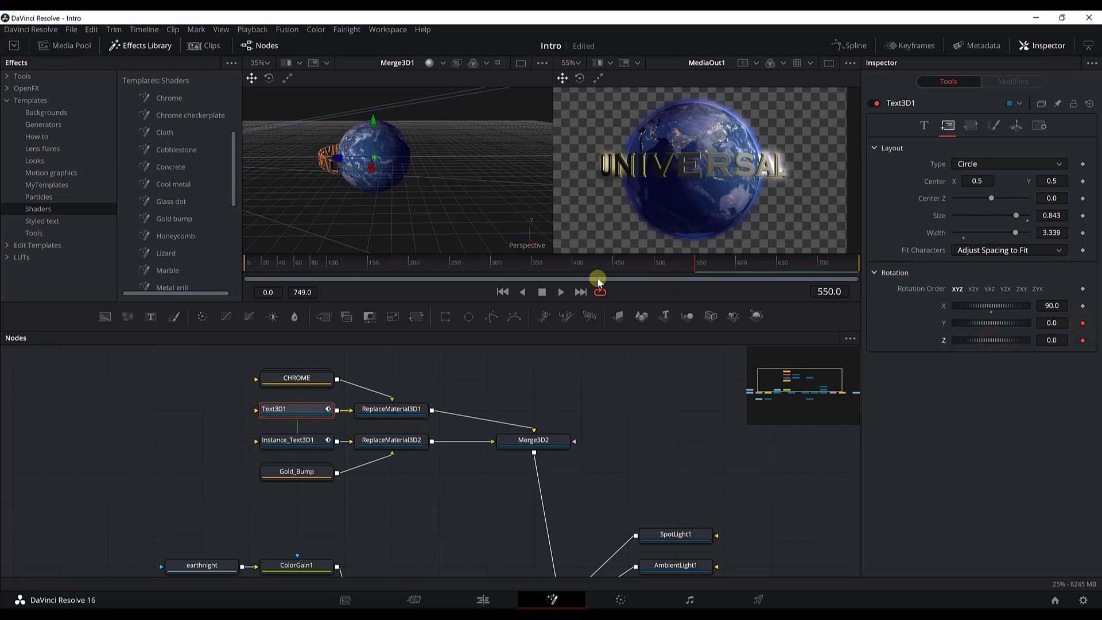
Step: Go to frame 0 and set Text3D1's Y layout rotation to about 193 as the starting position of the text
{"action": "left_click", "coordinate": [830, 292]}
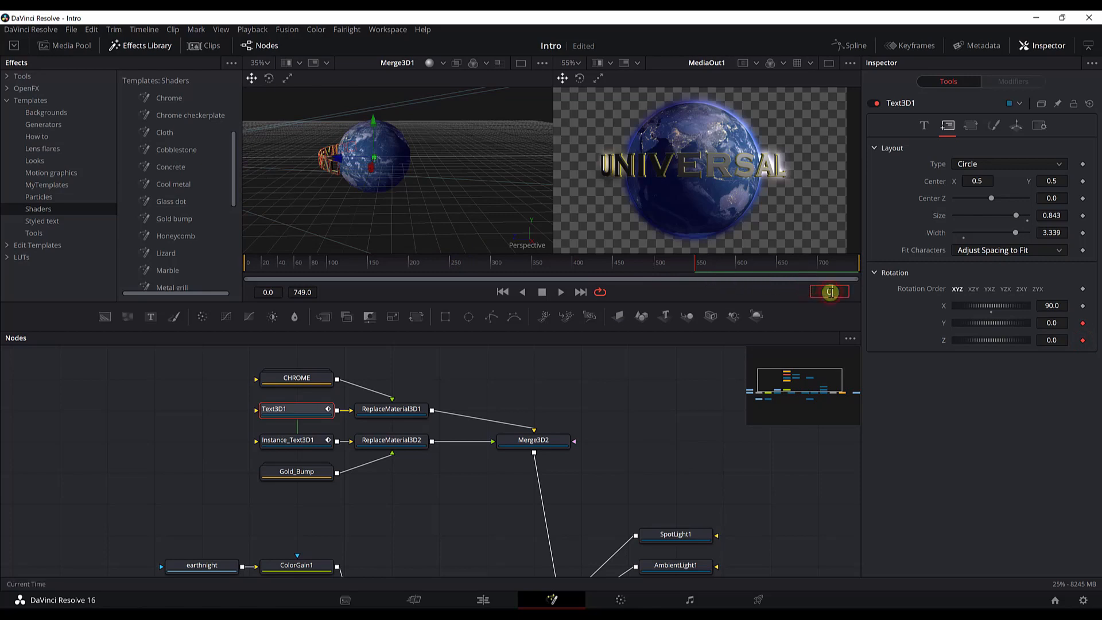
{"action": "type", "text": "0"}
{"action": "key", "text": "Return"}
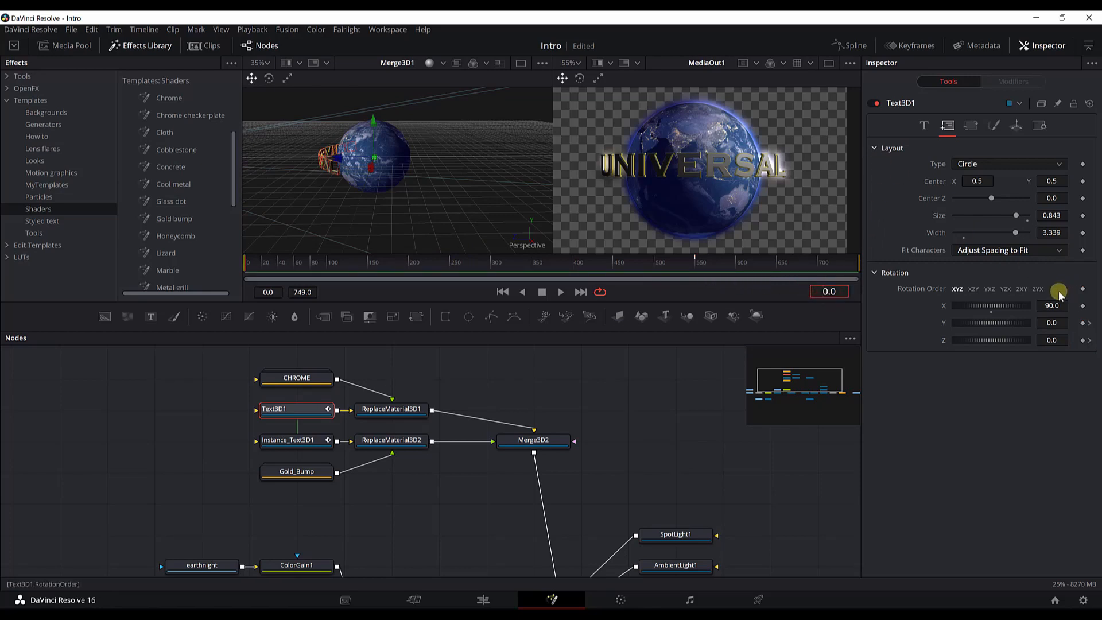
{"action": "left_click_drag", "start_coordinate": [1004, 325], "coordinate": [1046, 325]}
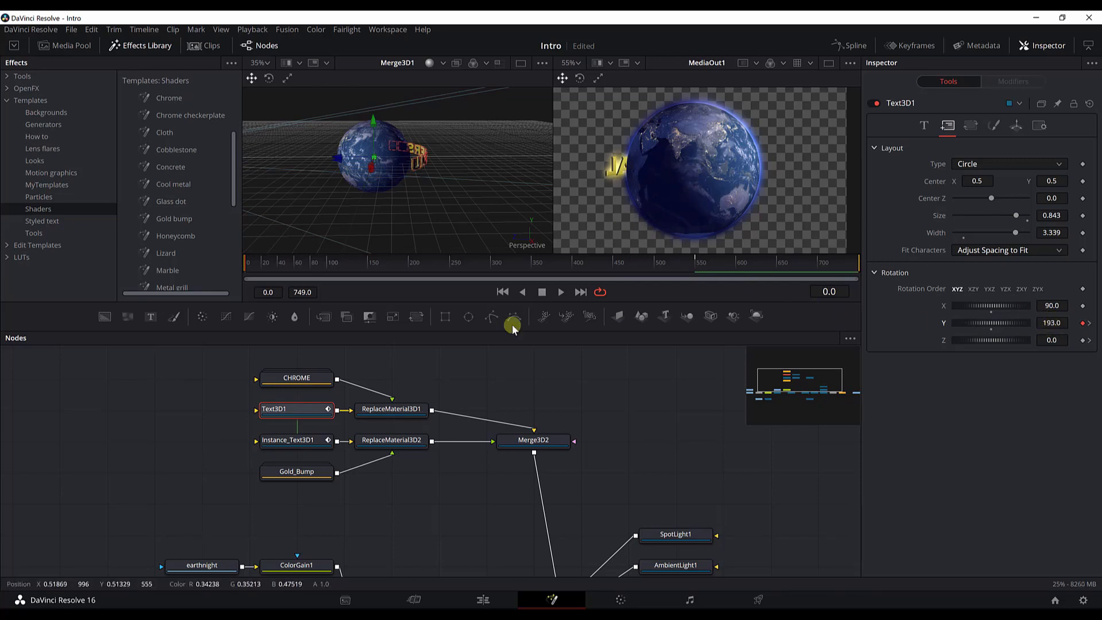
Step: Display the earth sphere as a wireframe so the text behind it can be seen
{"action": "scroll", "coordinate": [617, 505], "scroll_direction": "down", "scroll_amount": 3}
{"action": "scroll", "coordinate": [617, 505], "scroll_direction": "down", "scroll_amount": 1}
{"action": "left_click", "coordinate": [485, 531]}
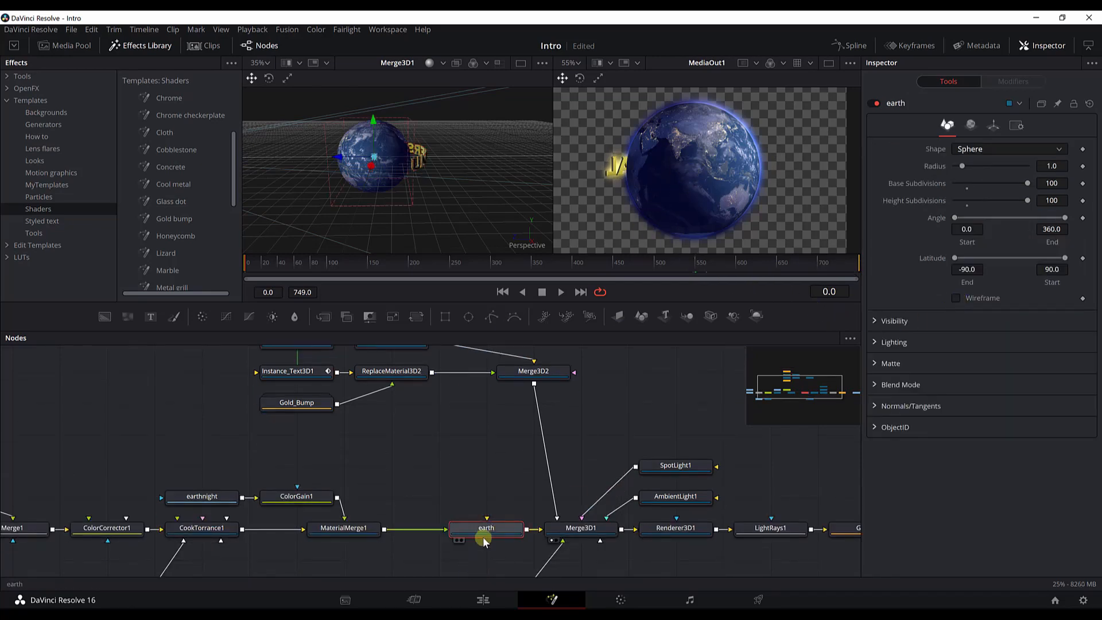
{"action": "left_click", "coordinate": [956, 299]}
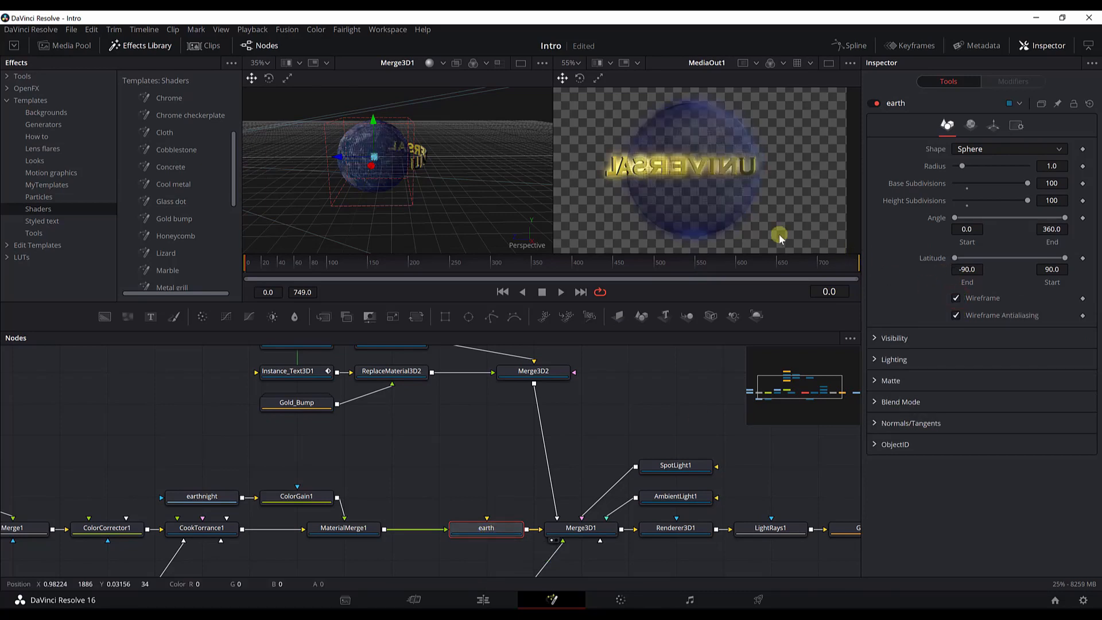
Step: Tilt Text3D1's Z layout rotation to about 18.3 at frame 0 and scrub to frame 404 to check the movement
{"action": "scroll", "coordinate": [524, 398], "scroll_direction": "up", "scroll_amount": 3}
{"action": "left_click", "coordinate": [287, 394]}
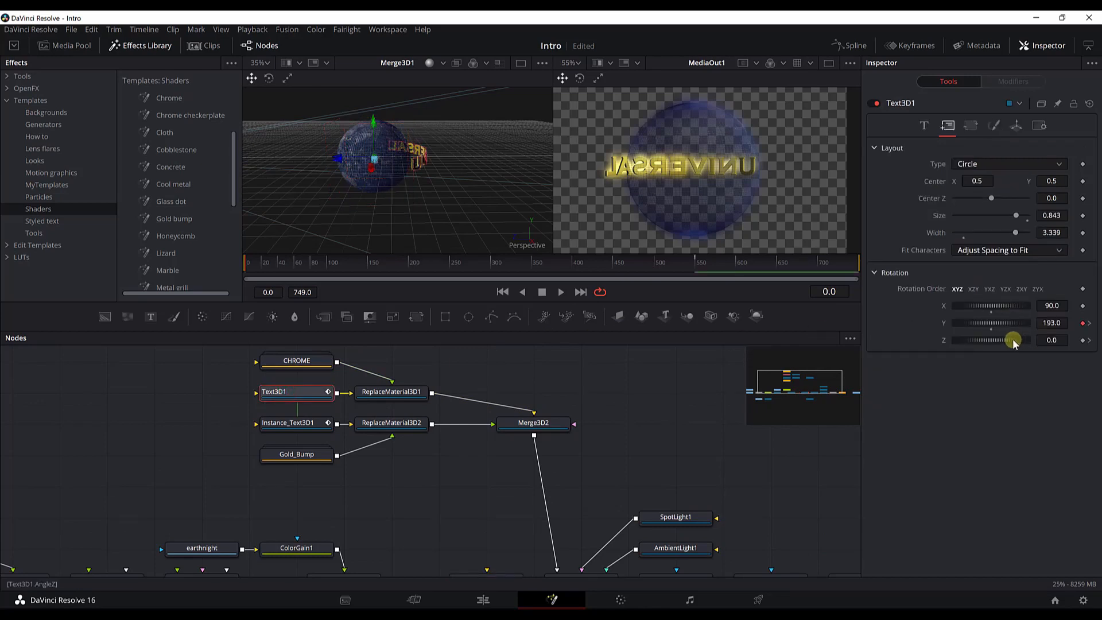
{"action": "left_click_drag", "start_coordinate": [1003, 343], "coordinate": [1006, 346]}
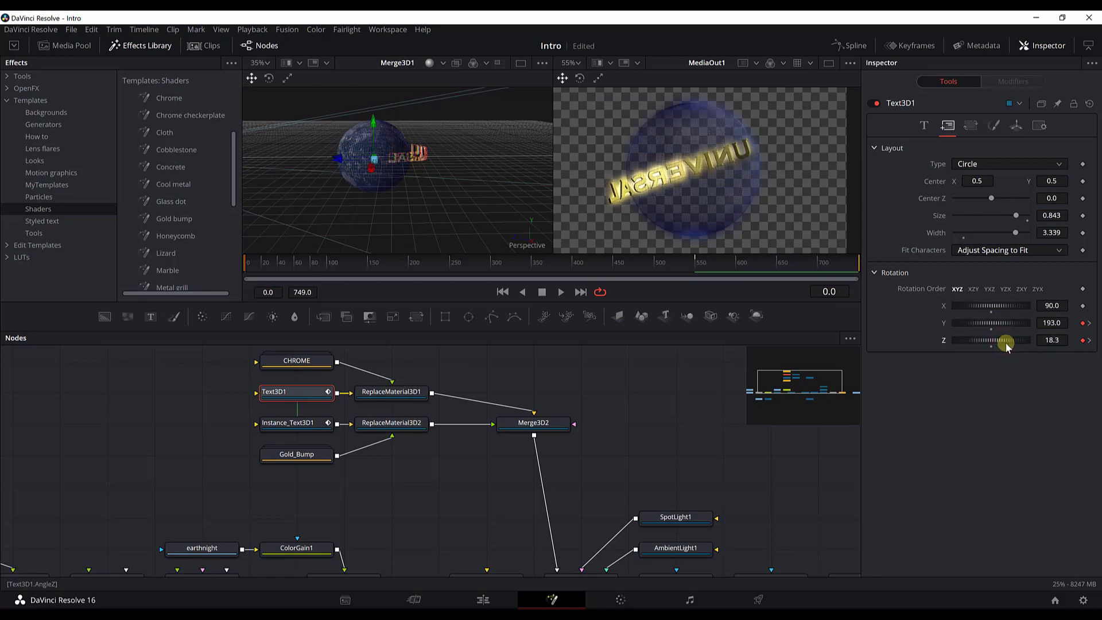
{"action": "left_click_drag", "start_coordinate": [276, 262], "coordinate": [576, 262]}
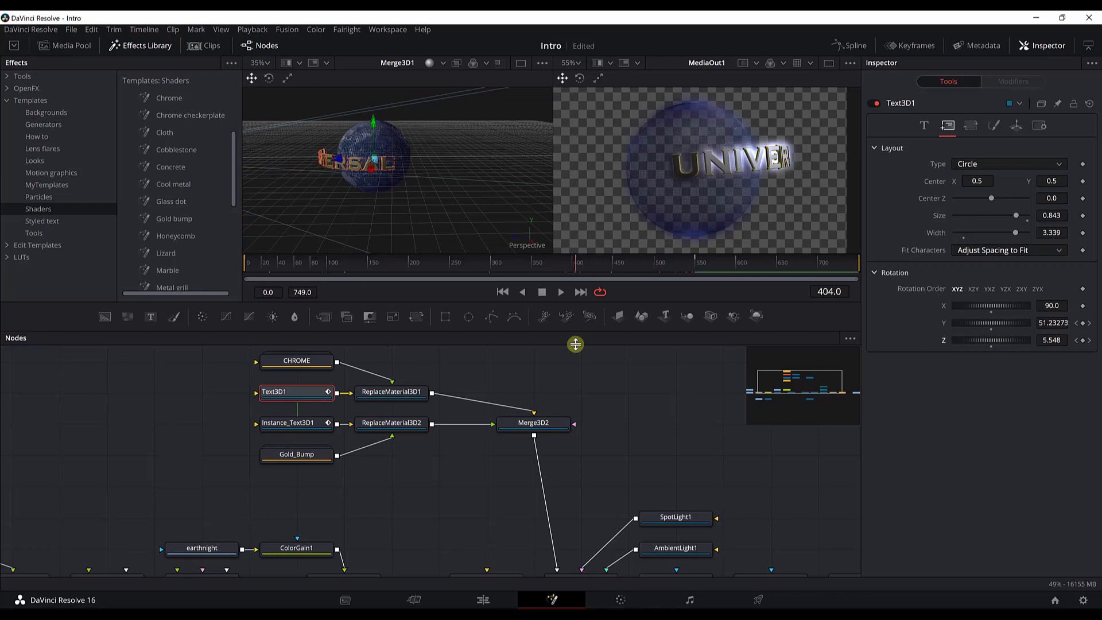
Step: Turn off the wireframe display on the earth sphere
{"action": "scroll", "coordinate": [558, 407], "scroll_direction": "down", "scroll_amount": 3}
{"action": "left_click", "coordinate": [508, 531]}
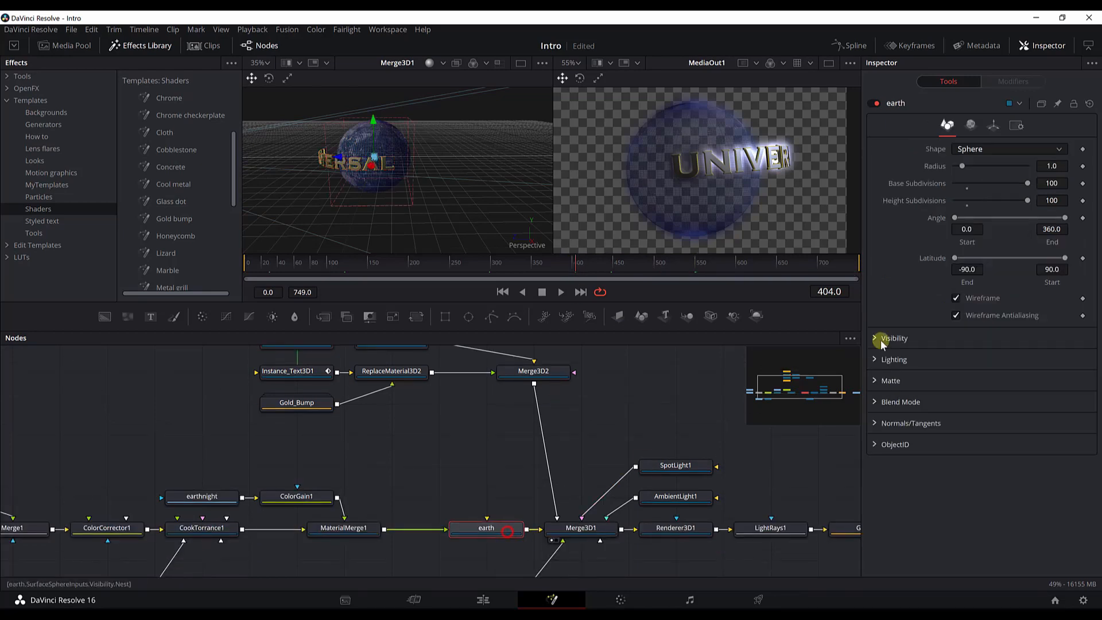
{"action": "left_click", "coordinate": [958, 298]}
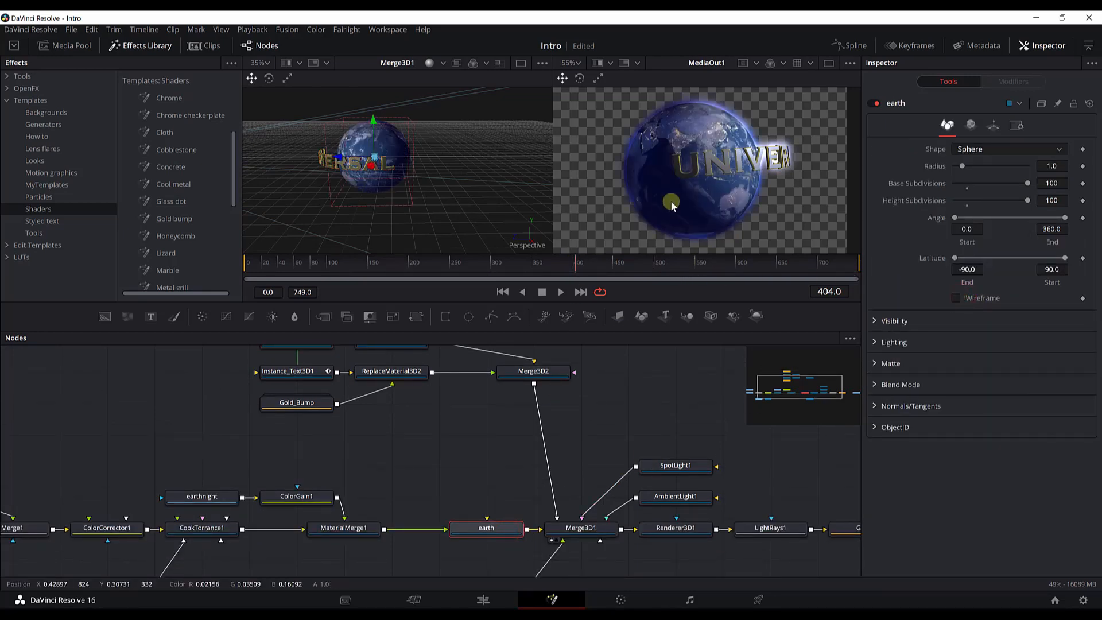
Step: Reselect Text3D1 and set the playback proxy mode to Quarter Resolution
{"action": "scroll", "coordinate": [439, 443], "scroll_direction": "up", "scroll_amount": 4}
{"action": "left_click", "coordinate": [296, 410]}
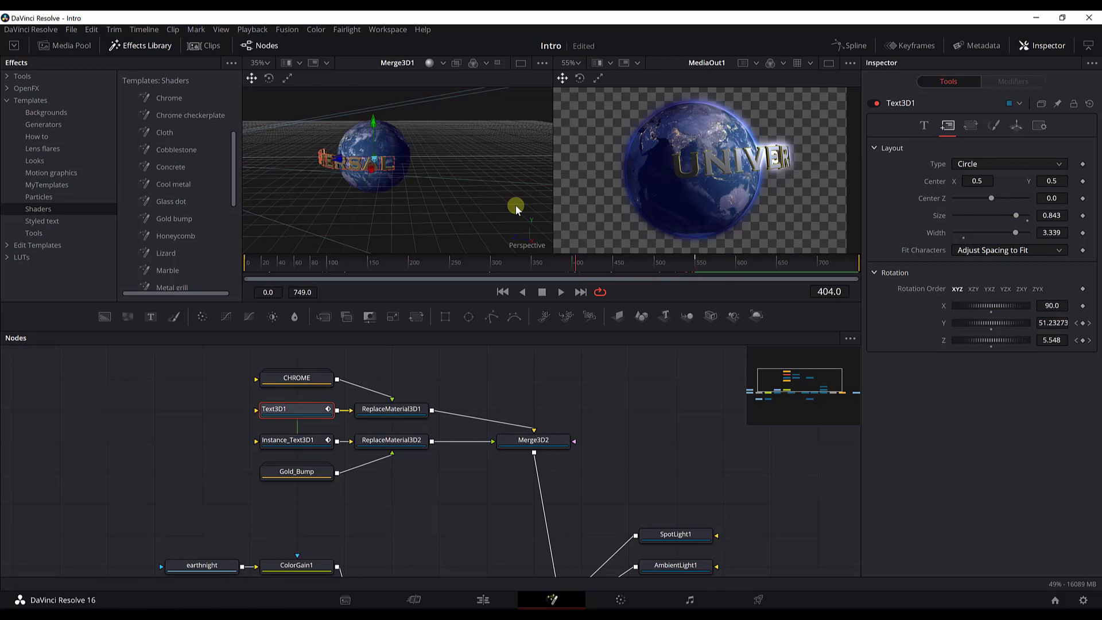
{"action": "left_click", "coordinate": [248, 31]}
{"action": "mouse_move", "coordinate": [398, 70]}
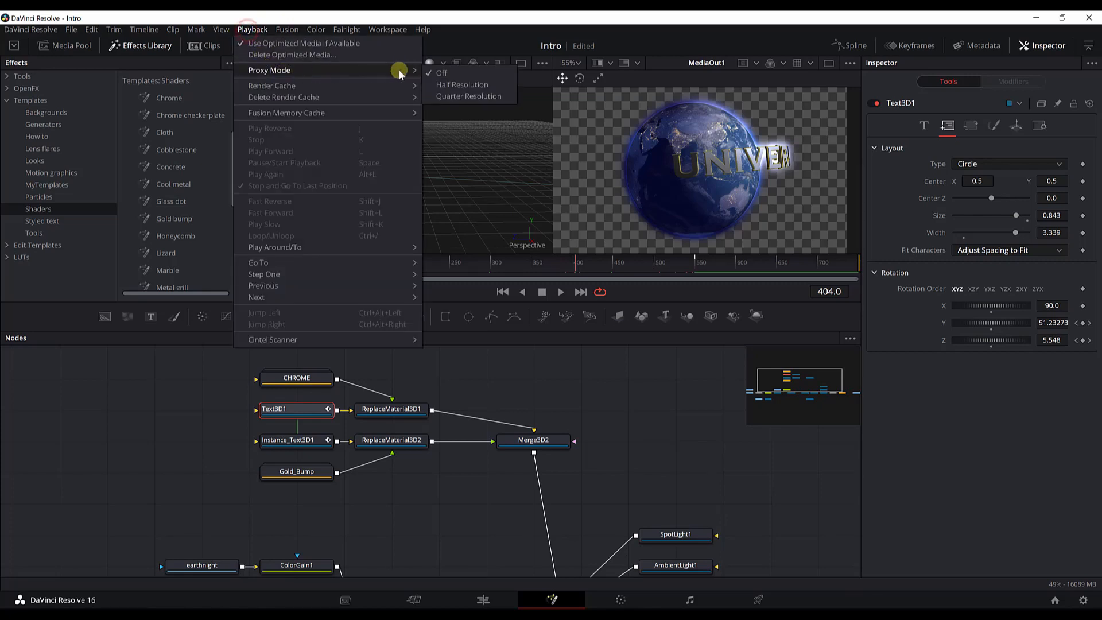
{"action": "left_click", "coordinate": [480, 96]}
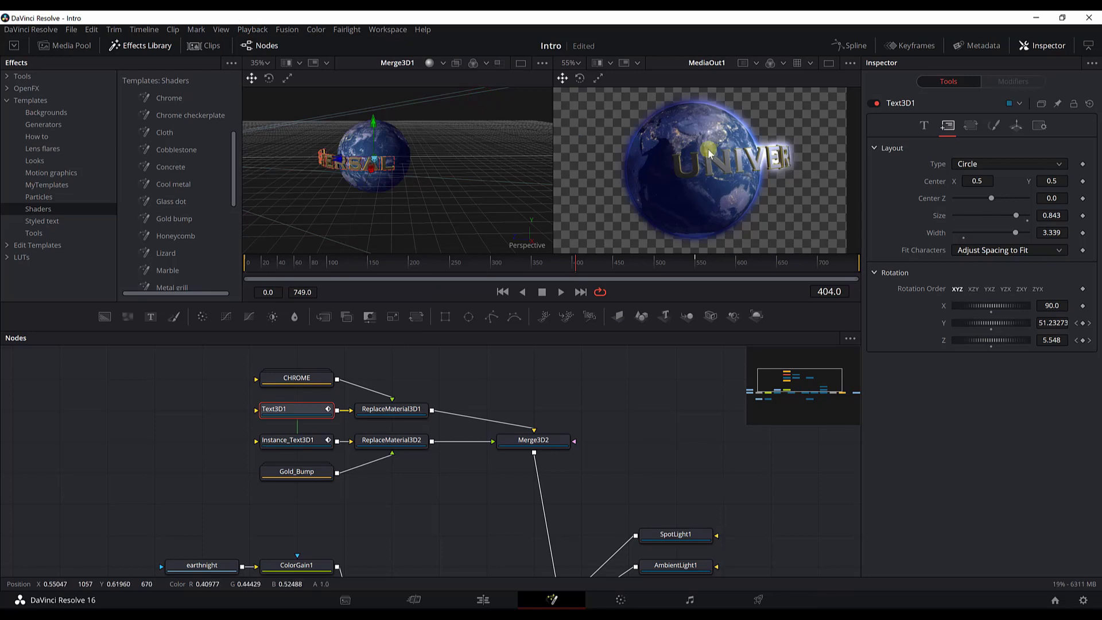
Step: Scrub the timeline from near the start to frame 551 to review the text's orbit around the earth
{"action": "left_click_drag", "start_coordinate": [575, 264], "coordinate": [258, 272]}
{"action": "left_click_drag", "start_coordinate": [298, 268], "coordinate": [695, 271]}
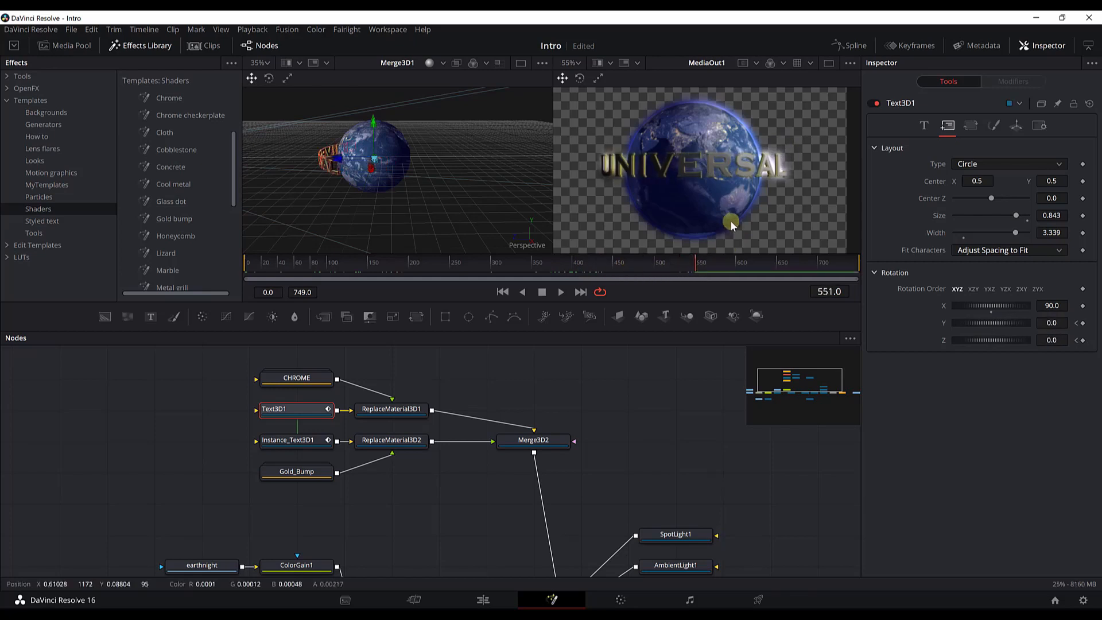
{"action": "left_click_drag", "start_coordinate": [688, 147], "coordinate": [688, 156]}
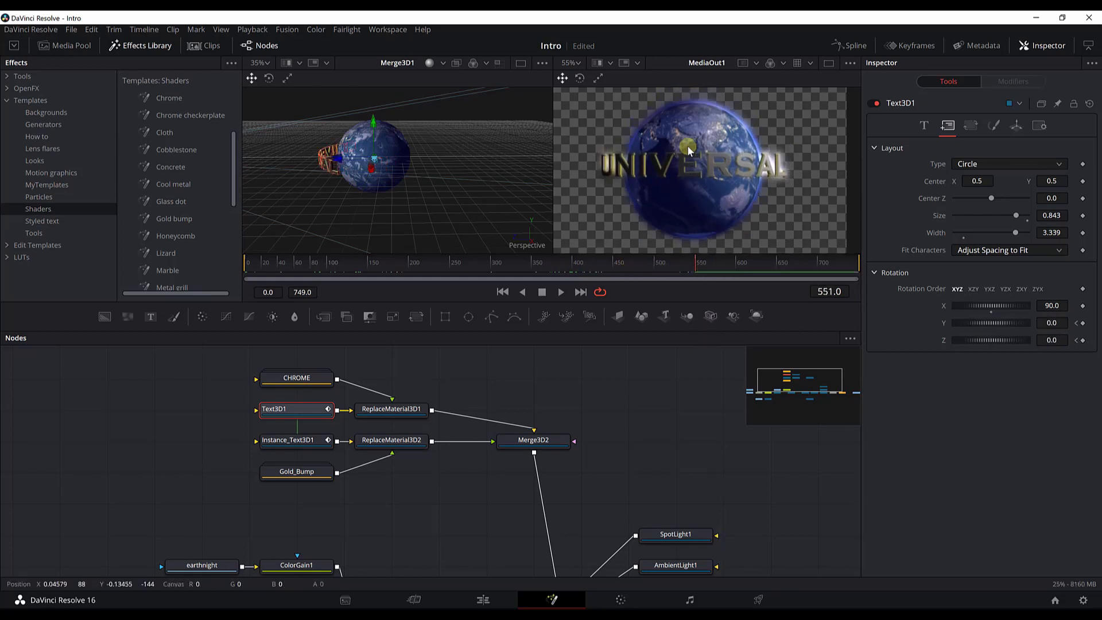
Step: Rotate the earth sphere to about 93.9 on Y and -18 on Z
{"action": "left_click_drag", "start_coordinate": [476, 476], "coordinate": [518, 384]}
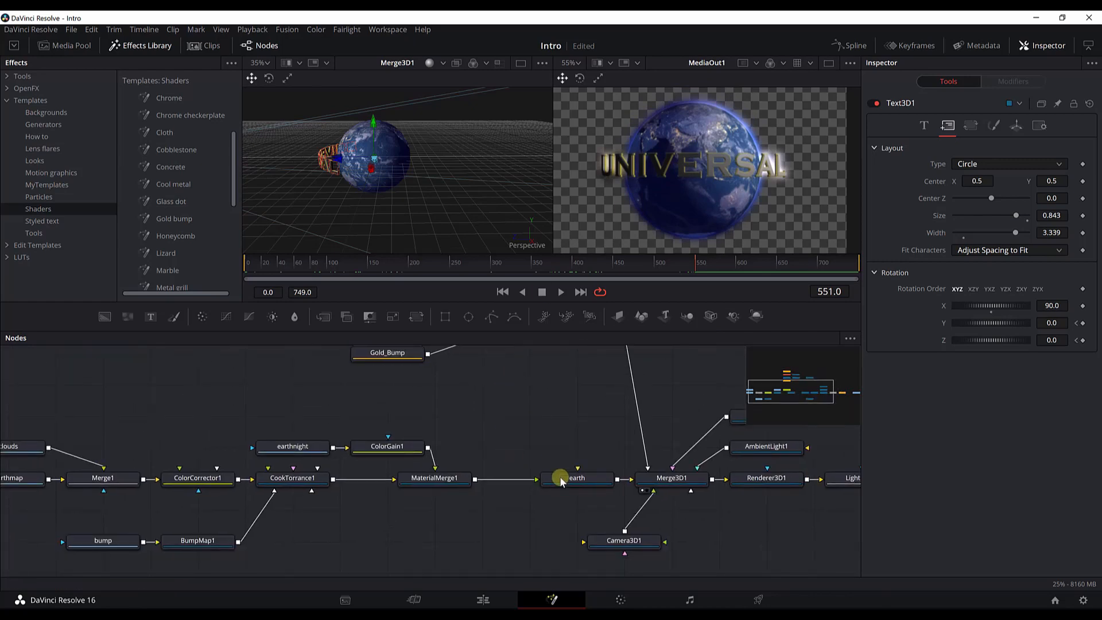
{"action": "left_click", "coordinate": [561, 479]}
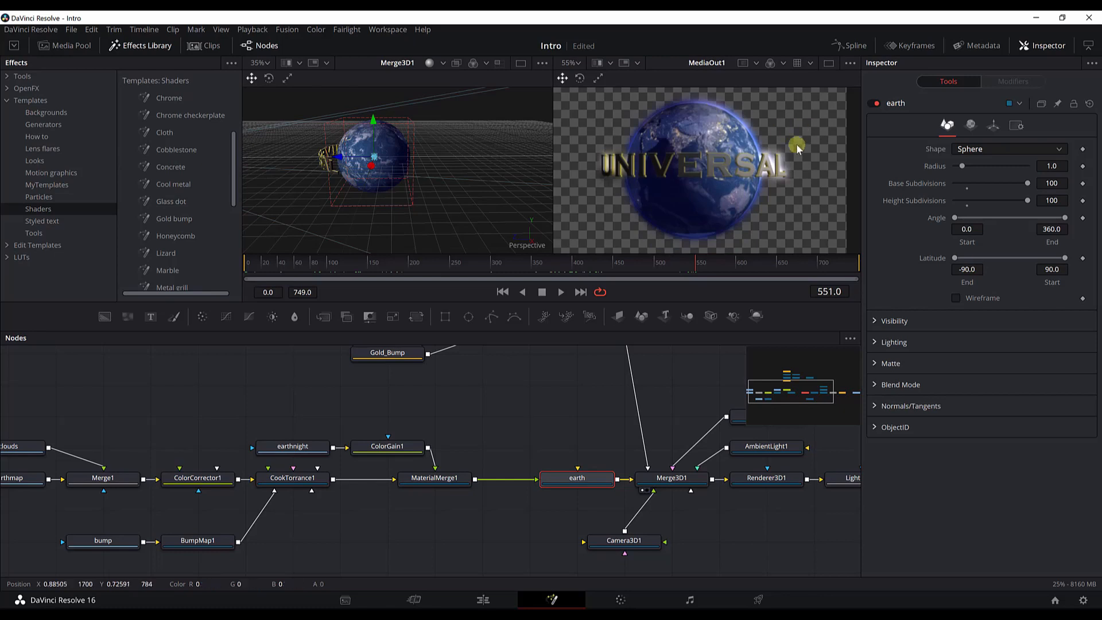
{"action": "left_click", "coordinate": [993, 129]}
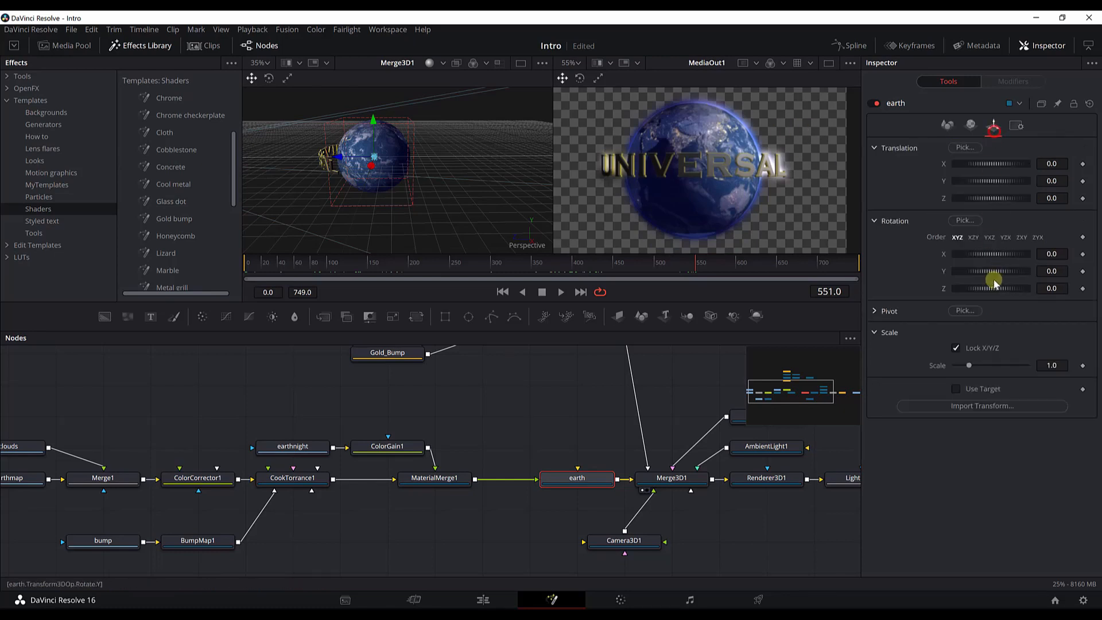
{"action": "mouse_move", "coordinate": [996, 271]}
{"action": "left_mouse_down"}
{"action": "mouse_move", "coordinate": [1013, 270]}
{"action": "mouse_move", "coordinate": [981, 270]}
{"action": "mouse_move", "coordinate": [1013, 271]}
{"action": "left_mouse_up"}
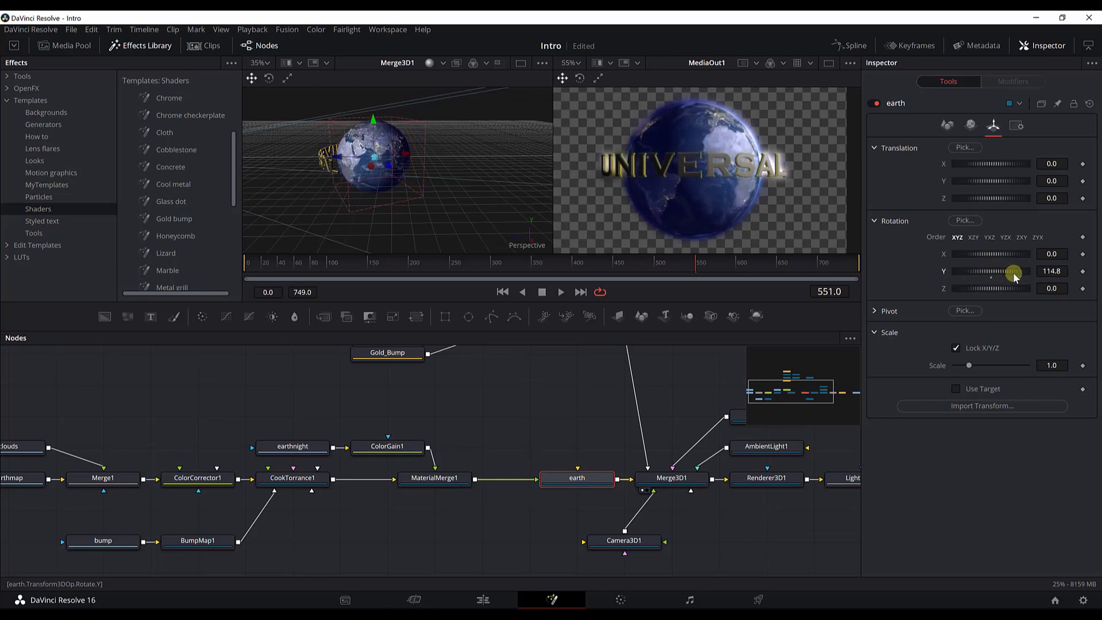
{"action": "double_click", "coordinate": [1011, 272]}
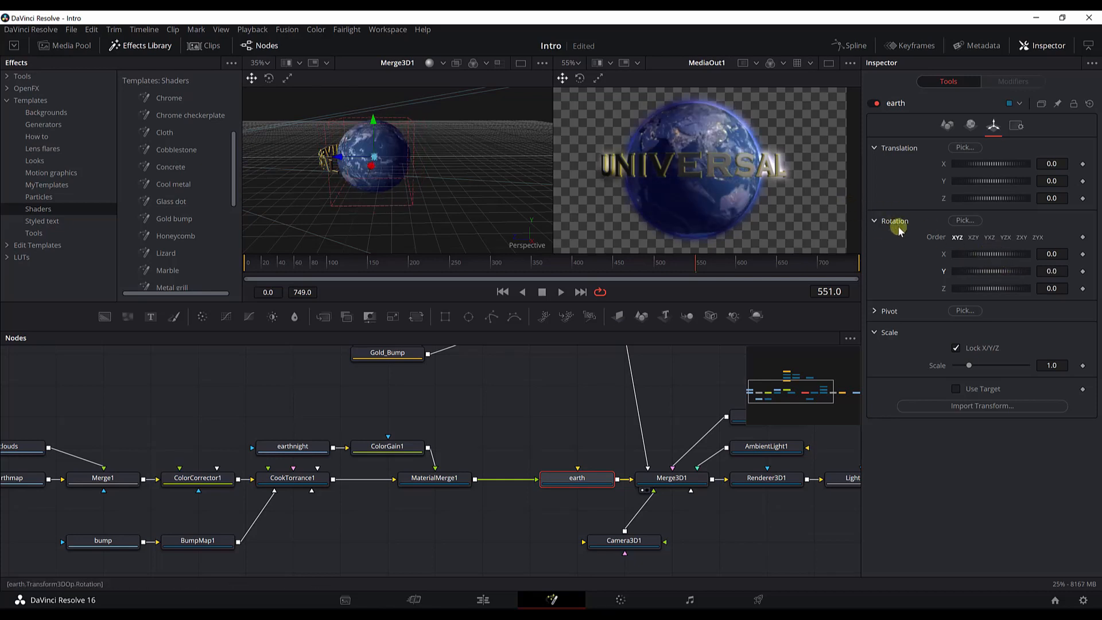
{"action": "left_click_drag", "start_coordinate": [977, 271], "coordinate": [994, 291]}
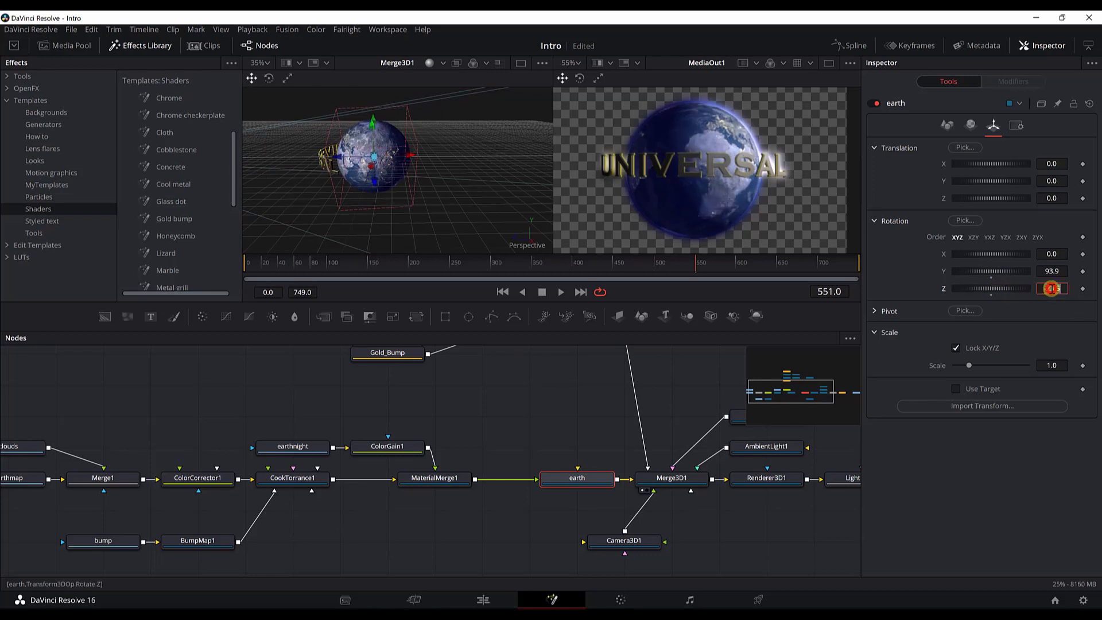
{"action": "type", "text": "-11"}
{"action": "key", "text": "Tab"}
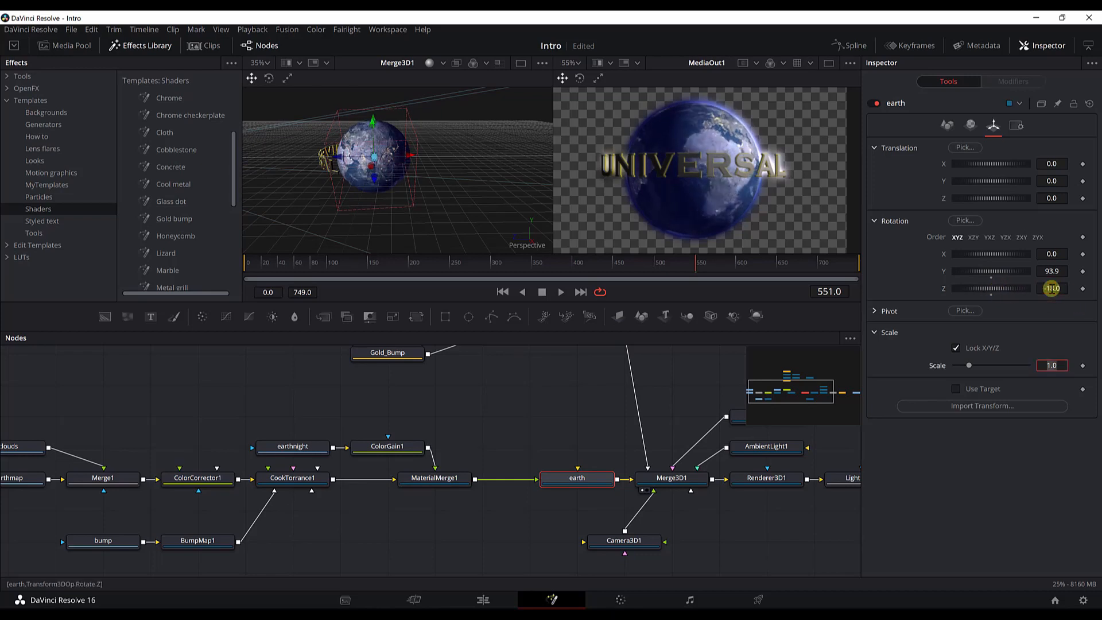
Step: Try keyframing the earth's Y rotation at frame 749 and about 127.8 at frame 0, with X at about -23.5, and undo it
{"action": "left_click_drag", "start_coordinate": [679, 266], "coordinate": [858, 269]}
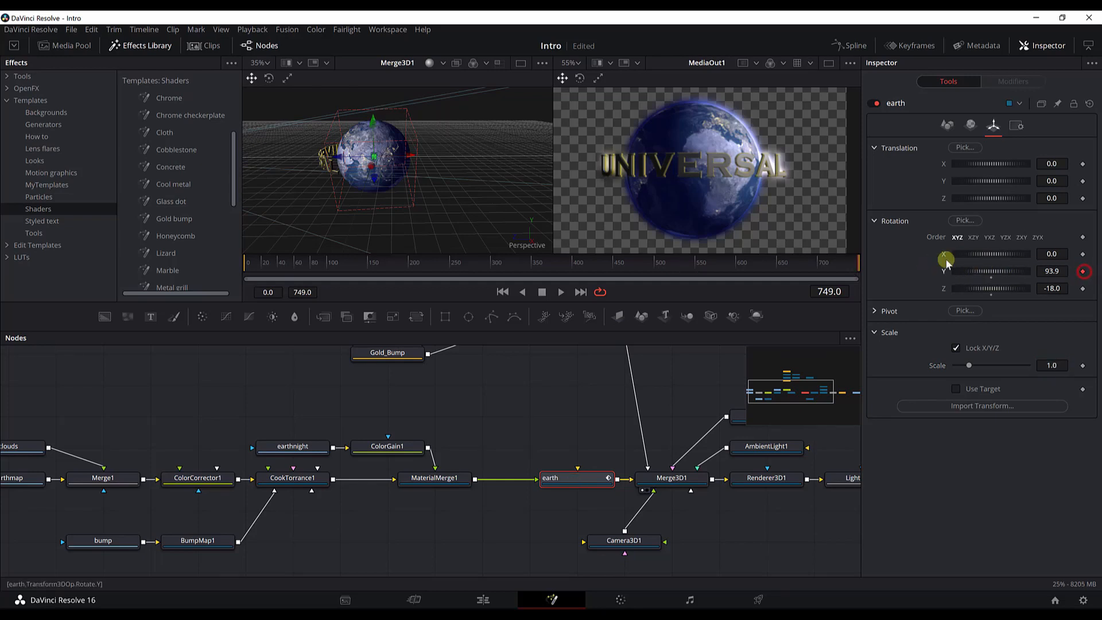
{"action": "left_click_drag", "start_coordinate": [455, 261], "coordinate": [245, 265]}
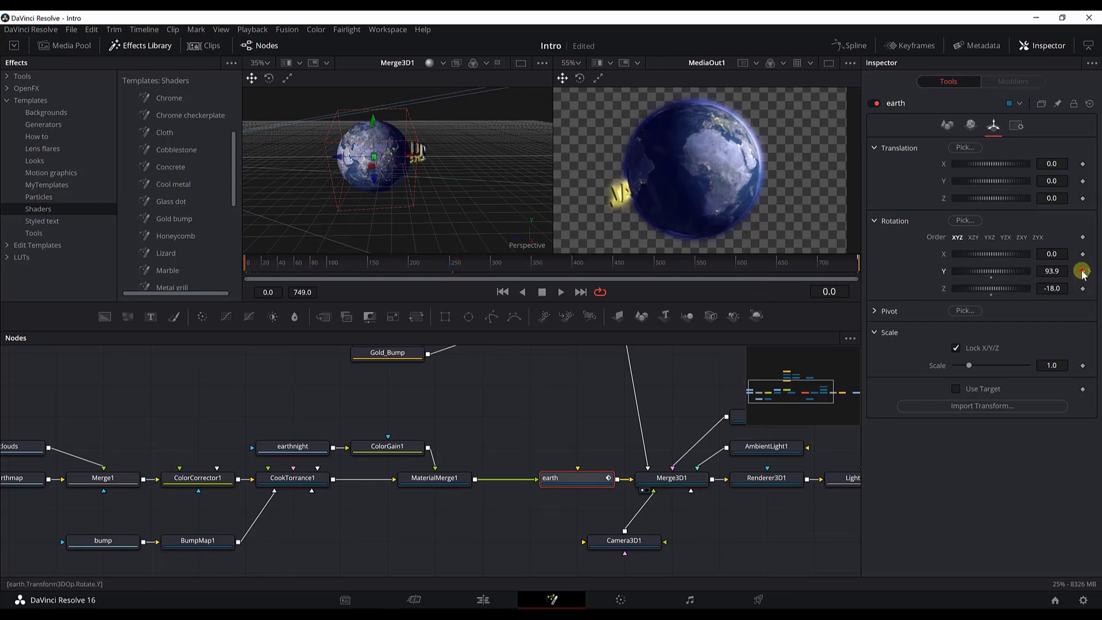
{"action": "mouse_move", "coordinate": [999, 275]}
{"action": "left_mouse_down"}
{"action": "mouse_move", "coordinate": [1008, 278]}
{"action": "mouse_move", "coordinate": [1000, 259]}
{"action": "left_mouse_up"}
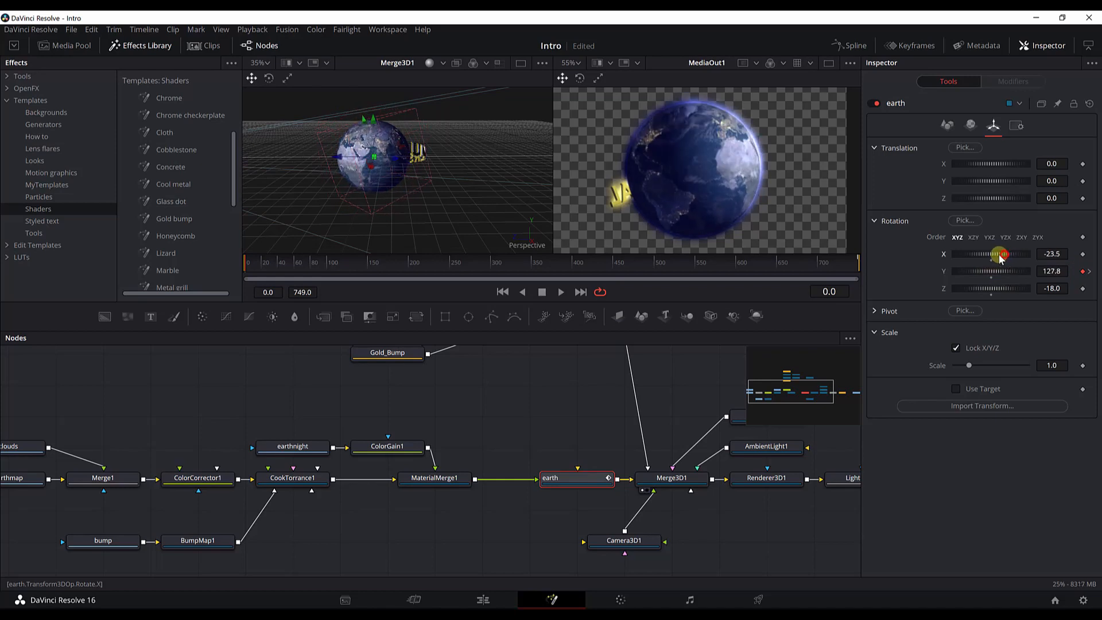
{"action": "key", "text": "ctrl+z"}
{"action": "key", "text": "ctrl+z"}
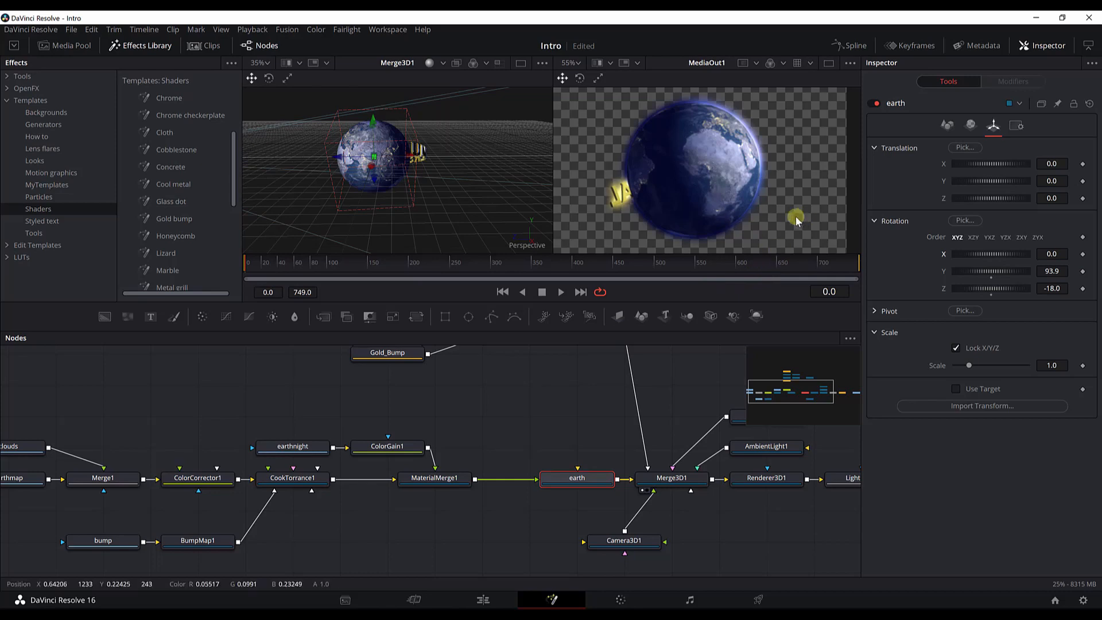
Step: Tilt the earth to -20 on X, then at frame 749 keyframe Y rotation at 180 and adjust X to about -7 and Z to about -7.6
{"action": "left_click_drag", "start_coordinate": [988, 253], "coordinate": [984, 257]}
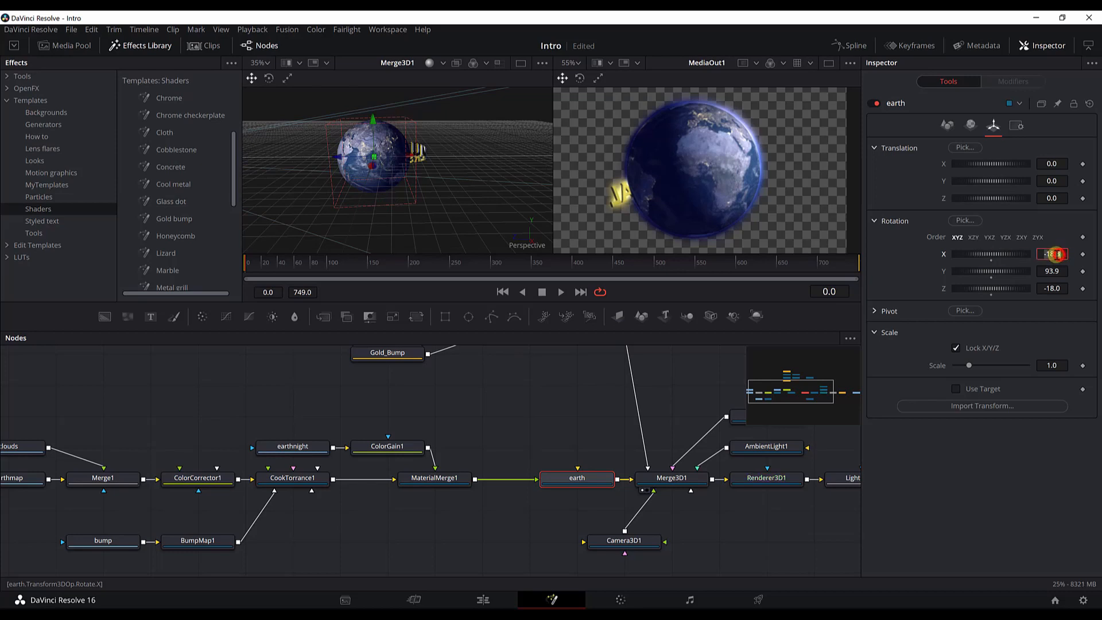
{"action": "key", "text": "Tab"}
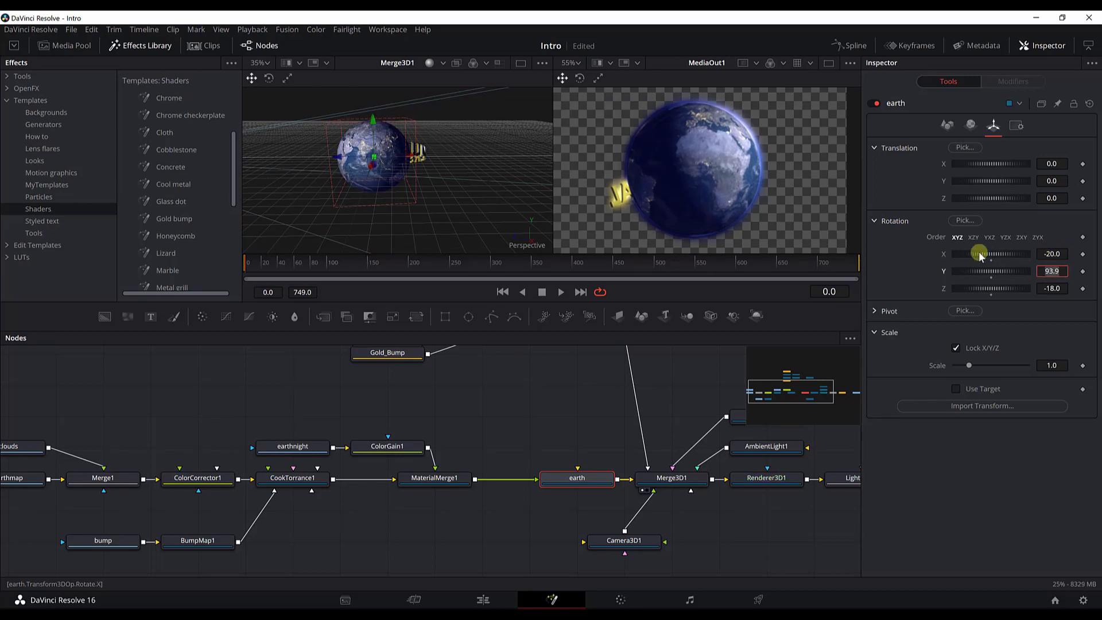
{"action": "left_click", "coordinate": [853, 267]}
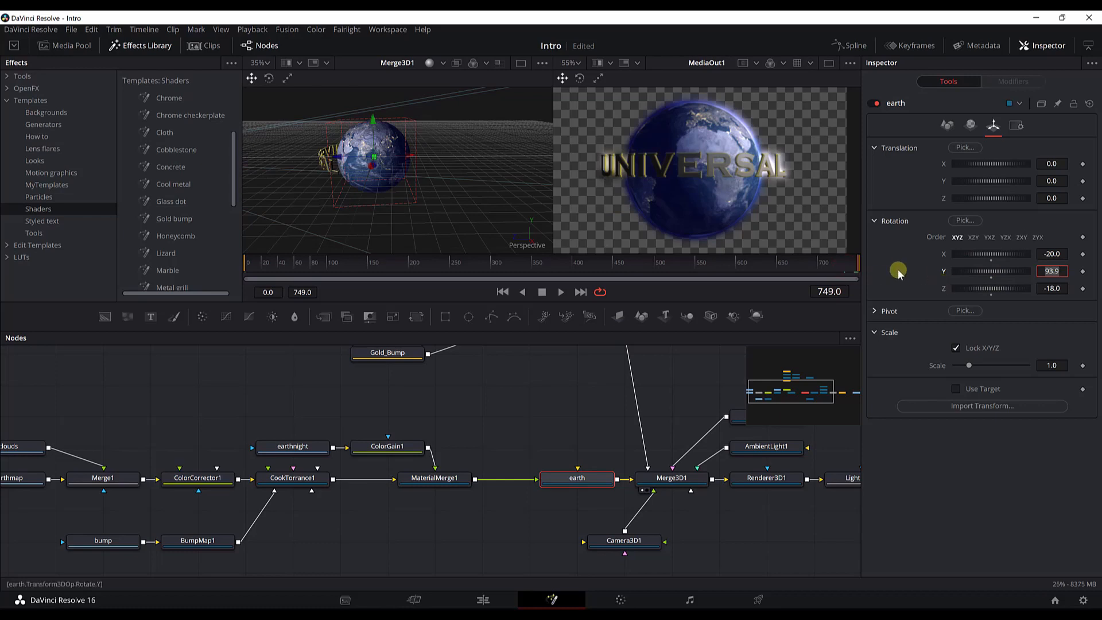
{"action": "mouse_move", "coordinate": [996, 272]}
{"action": "left_mouse_down"}
{"action": "mouse_move", "coordinate": [1005, 275]}
{"action": "mouse_move", "coordinate": [1005, 256]}
{"action": "mouse_move", "coordinate": [988, 285]}
{"action": "mouse_move", "coordinate": [993, 275]}
{"action": "mouse_move", "coordinate": [980, 278]}
{"action": "left_mouse_up"}
{"action": "double_click", "coordinate": [988, 272]}
{"action": "left_click_drag", "start_coordinate": [981, 291], "coordinate": [990, 275]}
{"action": "left_click_drag", "start_coordinate": [989, 257], "coordinate": [1002, 277]}
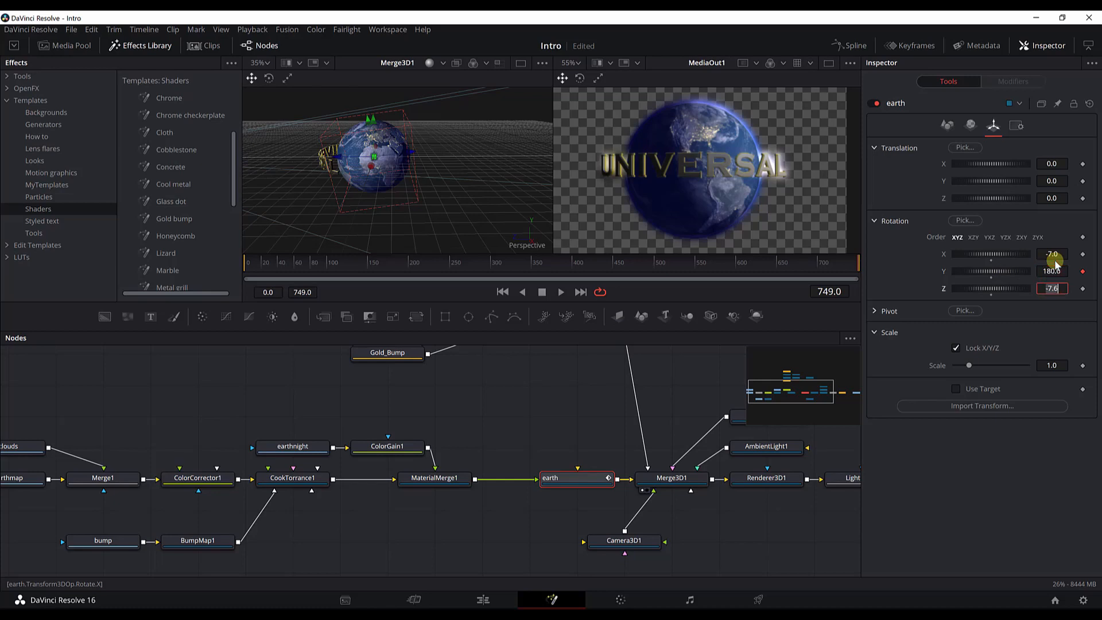
Step: At frame 2, keyframe the earth's Y rotation at 39
{"action": "left_click_drag", "start_coordinate": [286, 264], "coordinate": [246, 270]}
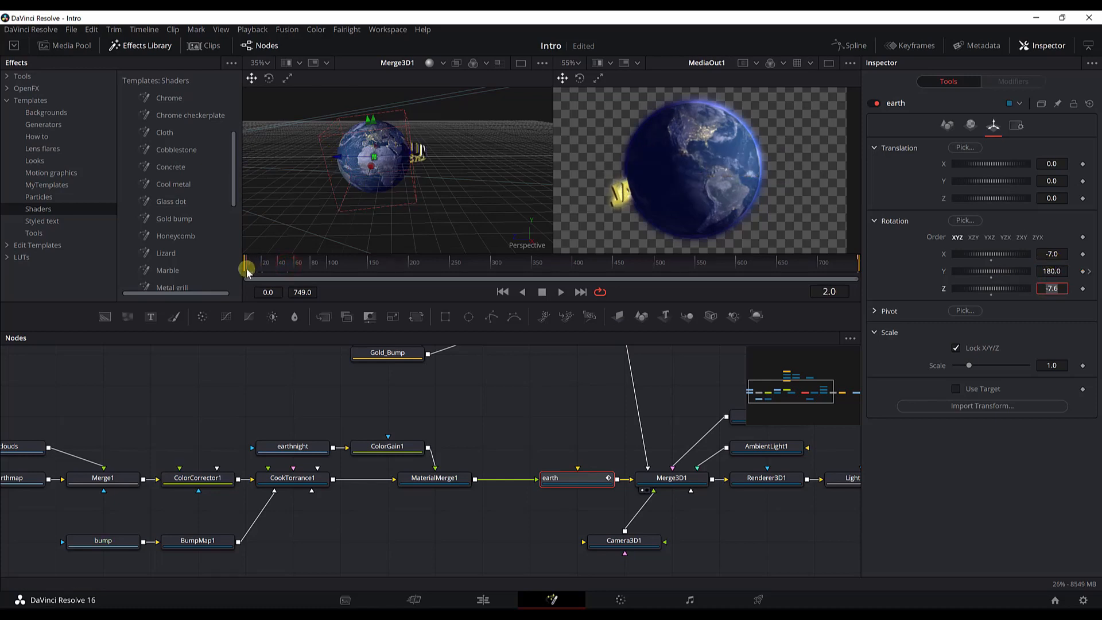
{"action": "left_click", "coordinate": [1082, 272]}
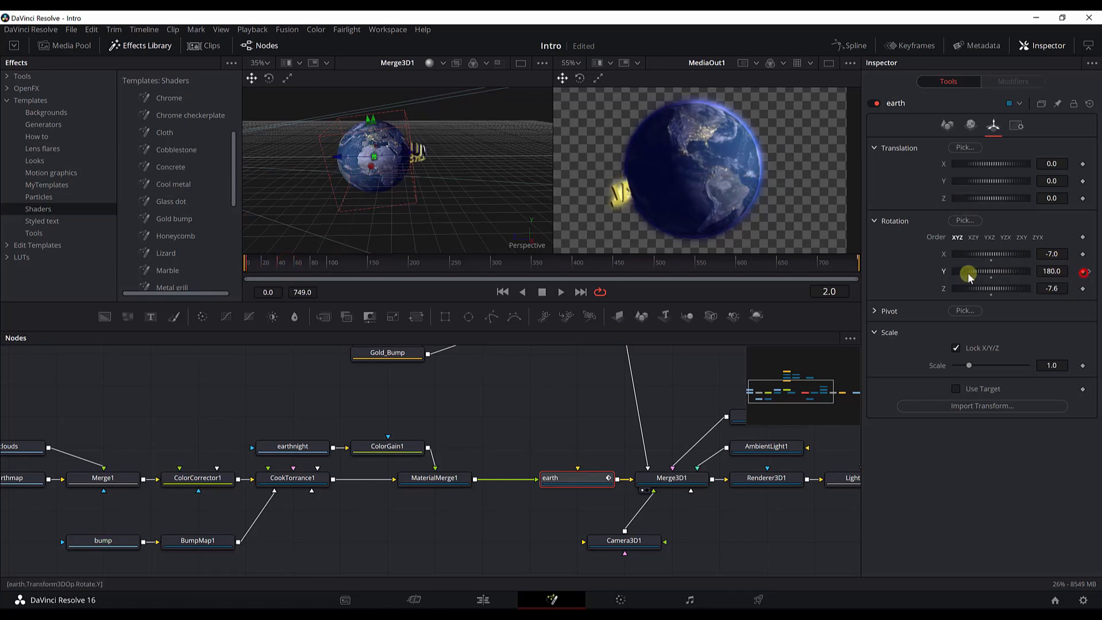
{"action": "mouse_move", "coordinate": [970, 276]}
{"action": "left_mouse_down"}
{"action": "mouse_move", "coordinate": [990, 270]}
{"action": "mouse_move", "coordinate": [962, 278]}
{"action": "left_mouse_up"}
{"action": "left_click", "coordinate": [396, 279]}
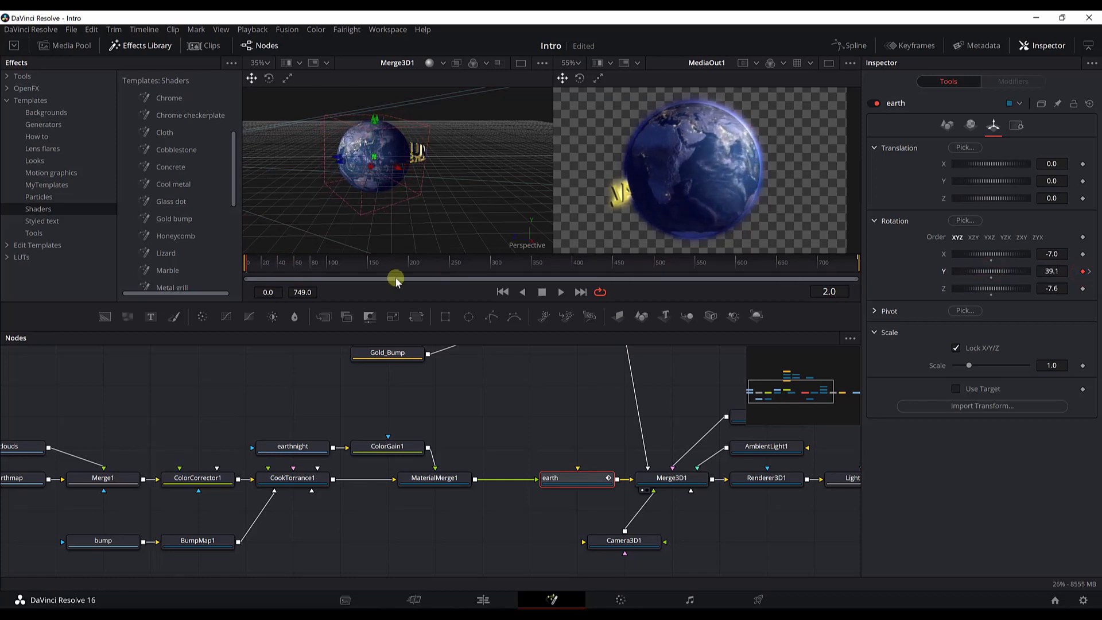
{"action": "right_click", "coordinate": [1052, 288]}
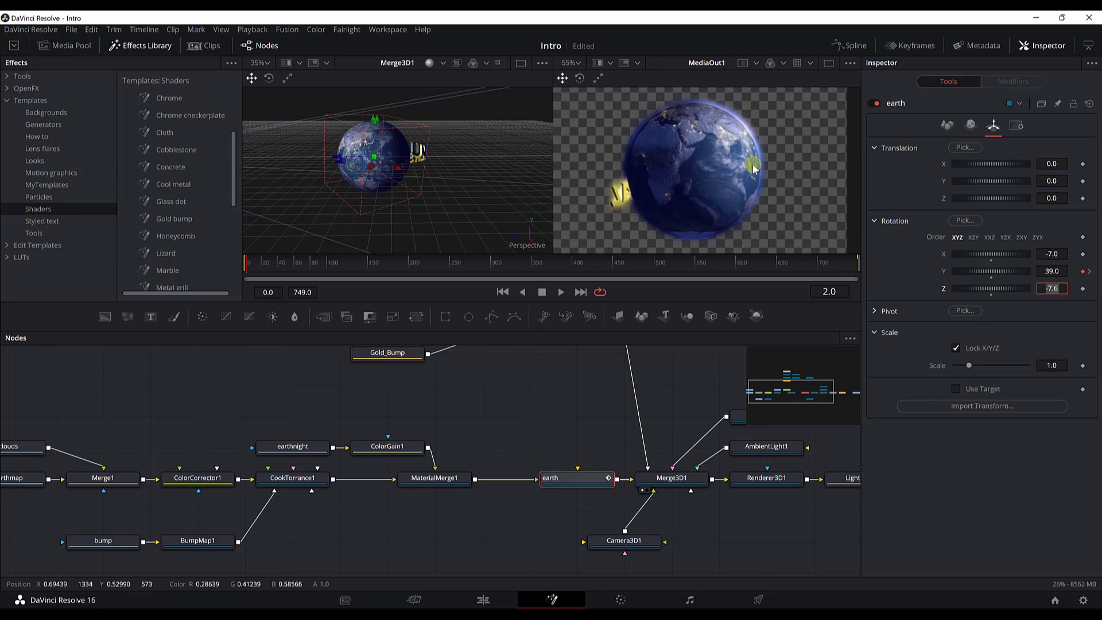
{"action": "left_click", "coordinate": [559, 376]}
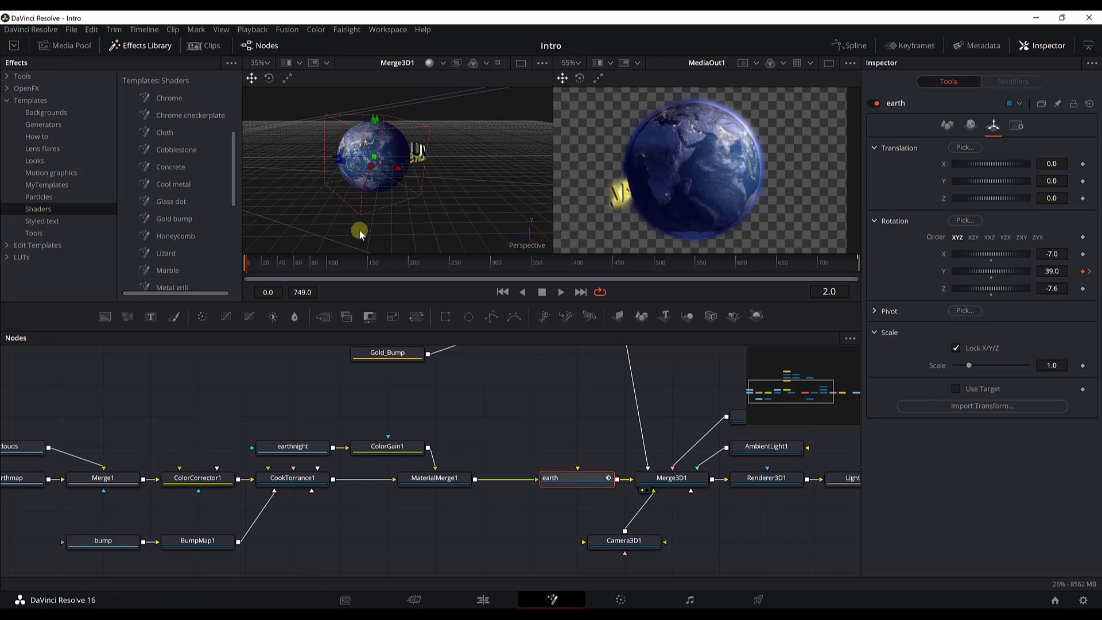
Step: Scrub the timeline from the start to frame 749 to review the earth's rotation with the text
{"action": "mouse_move", "coordinate": [269, 262]}
{"action": "left_mouse_down"}
{"action": "mouse_move", "coordinate": [556, 274]}
{"action": "mouse_move", "coordinate": [832, 261]}
{"action": "mouse_move", "coordinate": [250, 262]}
{"action": "left_mouse_up"}
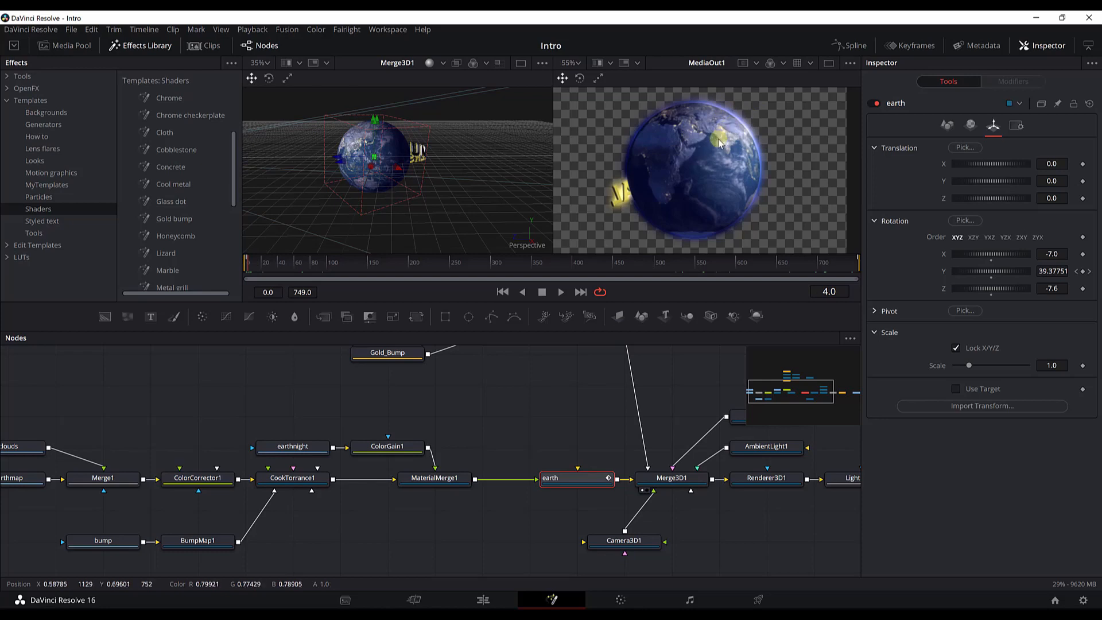
{"action": "left_click_drag", "start_coordinate": [356, 264], "coordinate": [523, 263]}
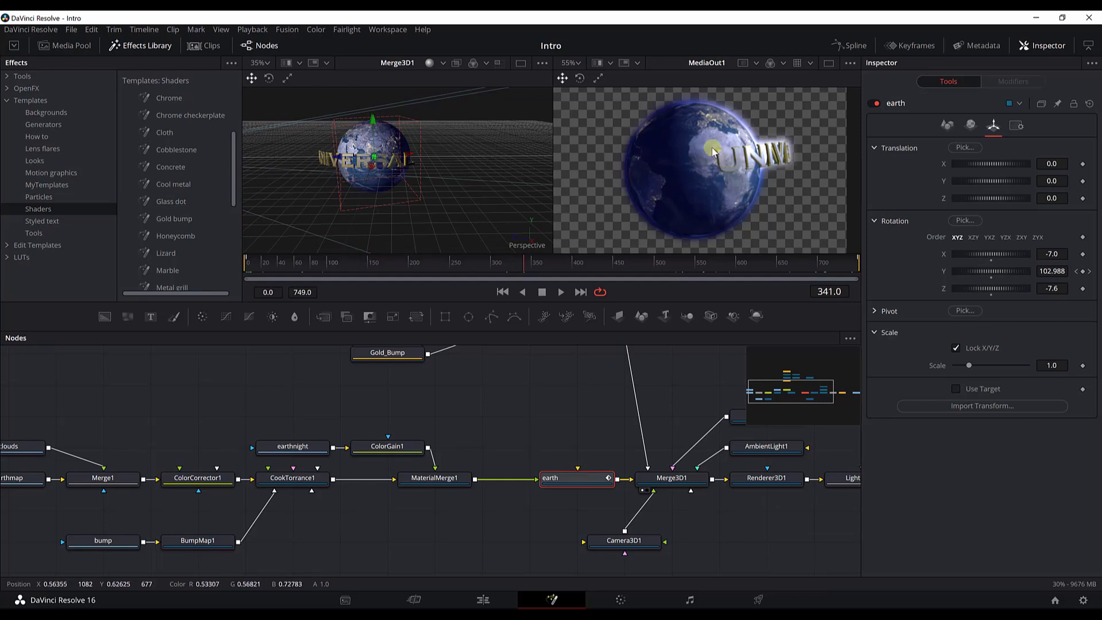
{"action": "left_click_drag", "start_coordinate": [824, 263], "coordinate": [859, 265]}
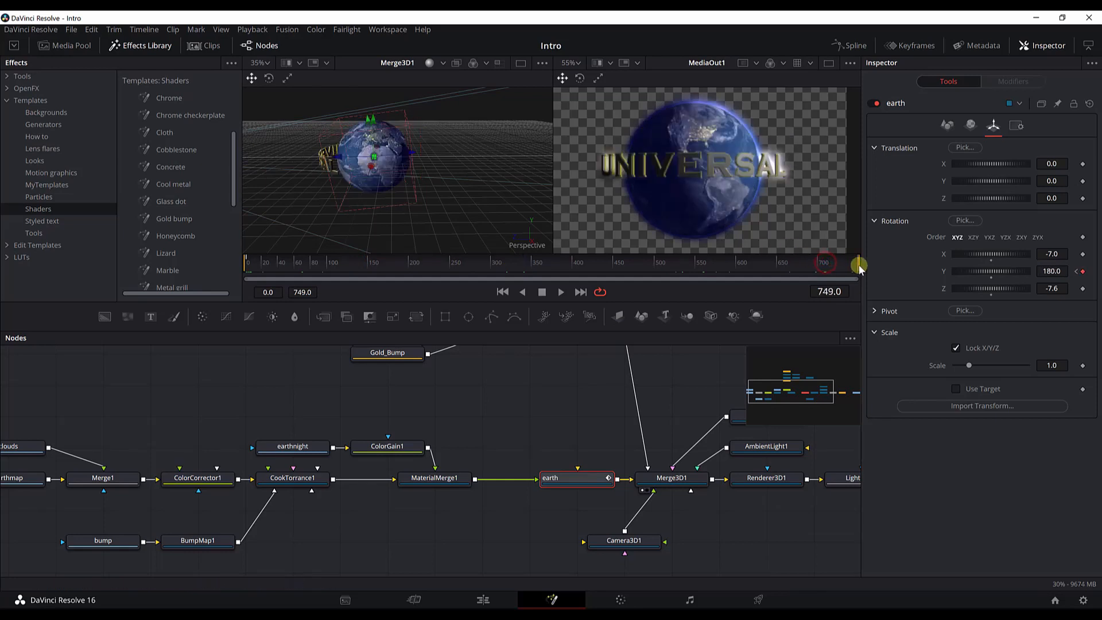
Step: At frame 550, keyframe Camera3D1's X, Y and Z translation, its rotation order, and its X, Y and Z rotation
{"action": "scroll", "coordinate": [586, 394], "scroll_direction": "down", "scroll_amount": 1}
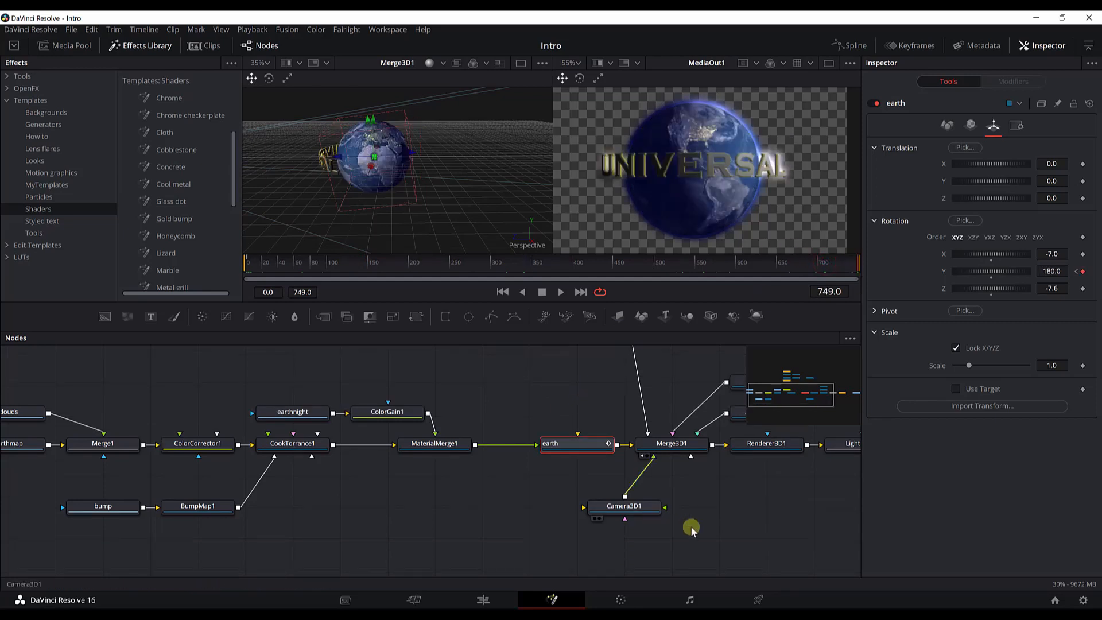
{"action": "scroll", "coordinate": [683, 520], "scroll_direction": "right", "scroll_amount": 4}
{"action": "left_click", "coordinate": [486, 509]}
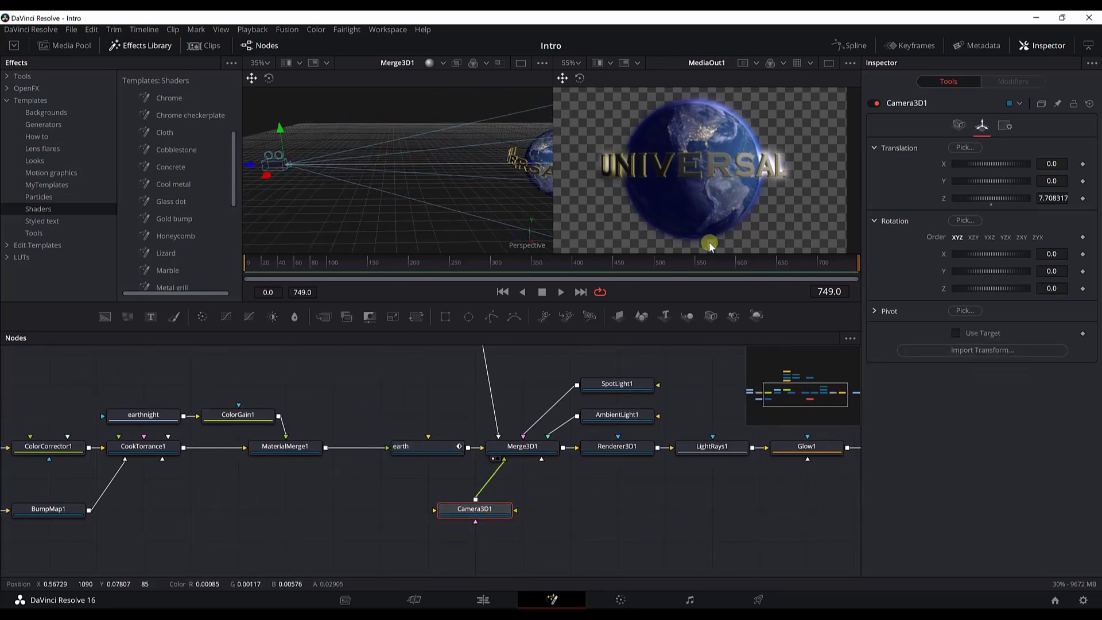
{"action": "left_click", "coordinate": [694, 265]}
{"action": "left_click_drag", "start_coordinate": [695, 268], "coordinate": [696, 269]}
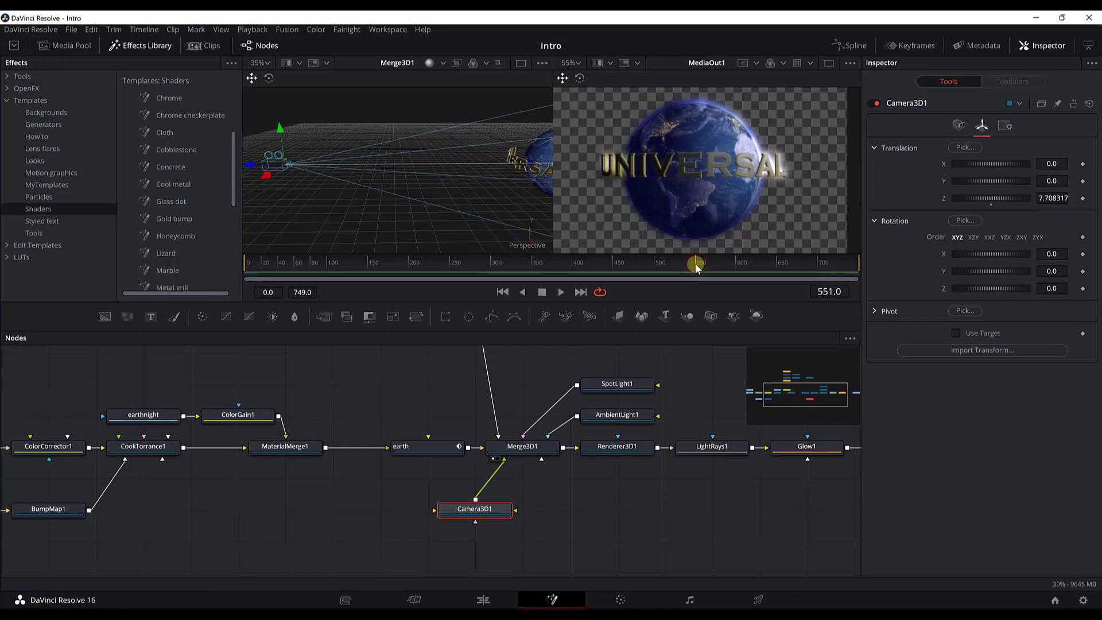
{"action": "left_click", "coordinate": [834, 293]}
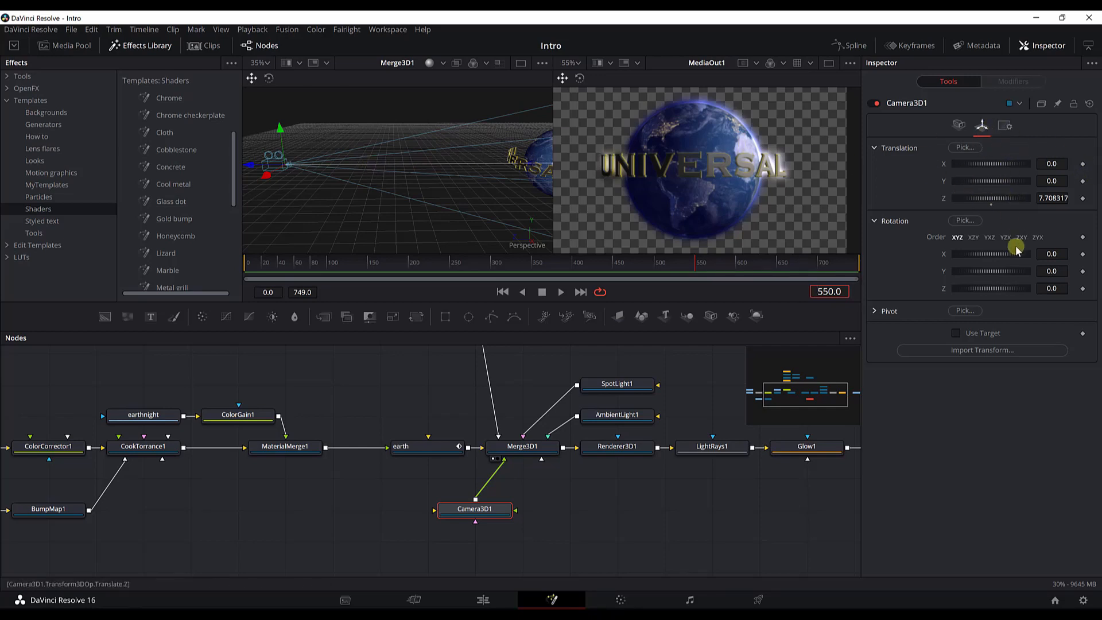
{"action": "left_click", "coordinate": [1082, 163]}
{"action": "left_click", "coordinate": [1082, 181]}
{"action": "left_click", "coordinate": [1082, 198]}
{"action": "left_click", "coordinate": [1082, 237]}
{"action": "left_click", "coordinate": [1082, 253]}
{"action": "left_click", "coordinate": [1082, 270]}
{"action": "left_click", "coordinate": [1082, 288]}
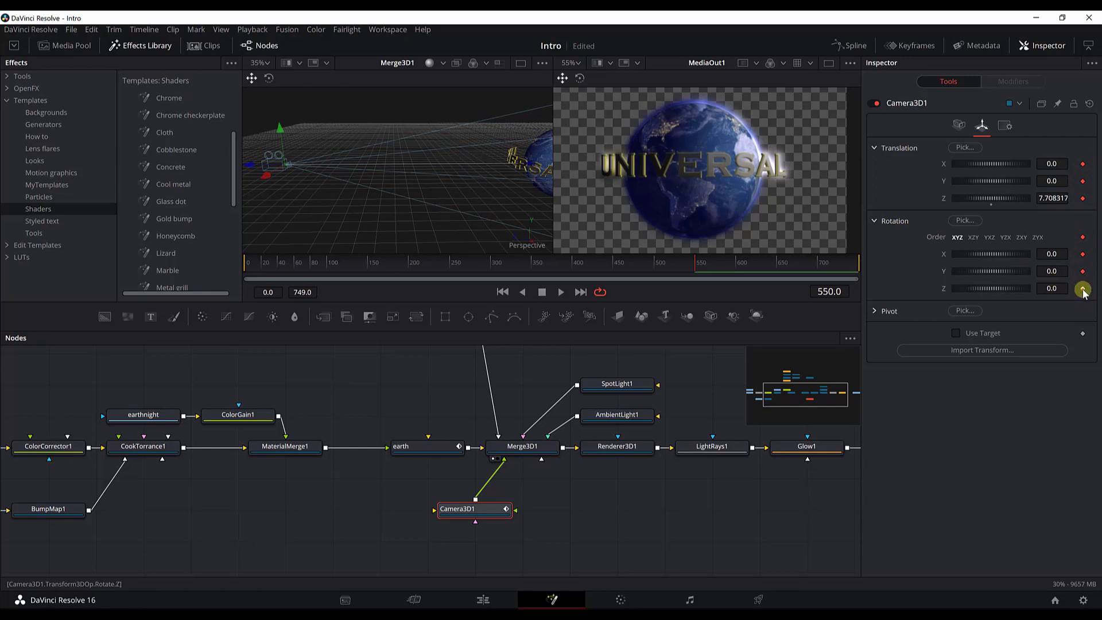
Step: At frame 0, move the camera close to the earth at about 2.0 on Z and raise it to about 0.85 on Y
{"action": "left_click_drag", "start_coordinate": [458, 258], "coordinate": [262, 262]}
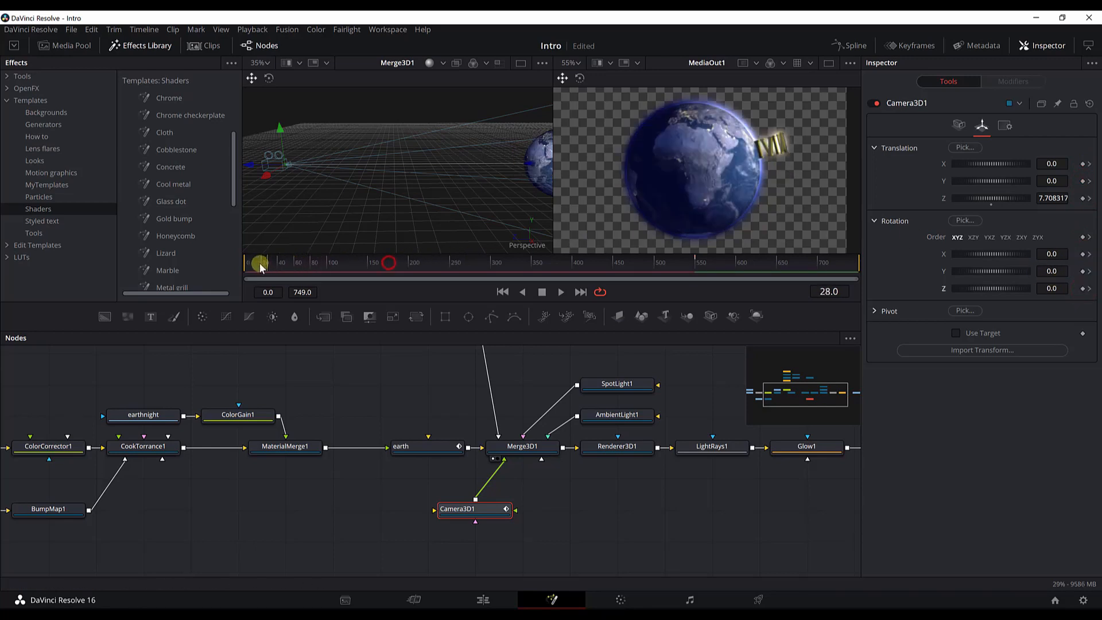
{"action": "left_click", "coordinate": [824, 292]}
{"action": "type", "text": "0"}
{"action": "key", "text": "Return"}
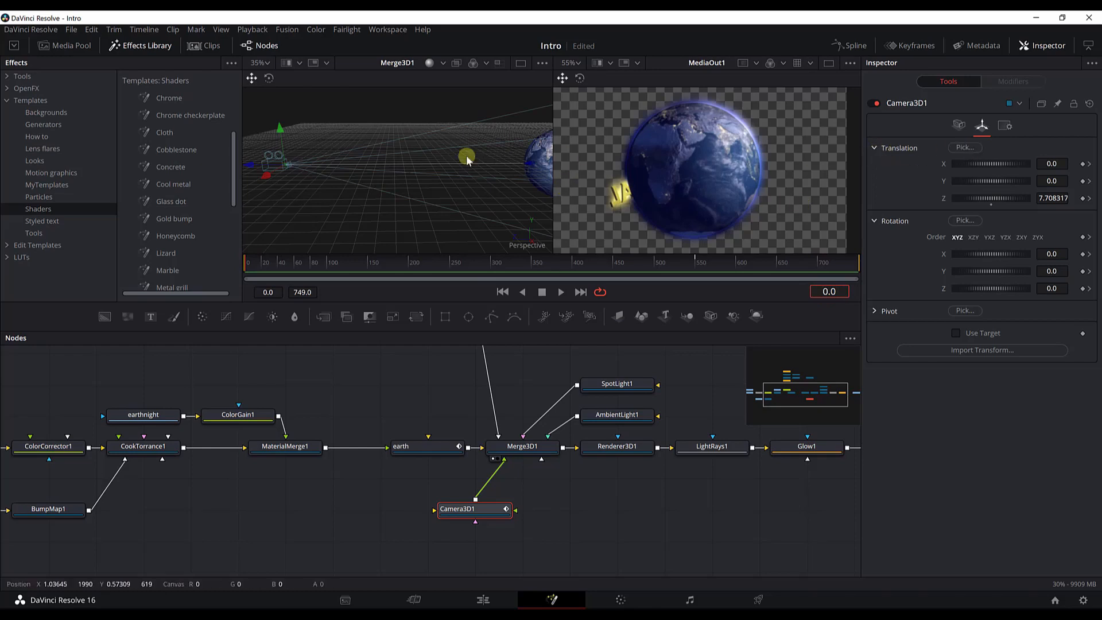
{"action": "left_click_drag", "start_coordinate": [250, 166], "coordinate": [393, 172]}
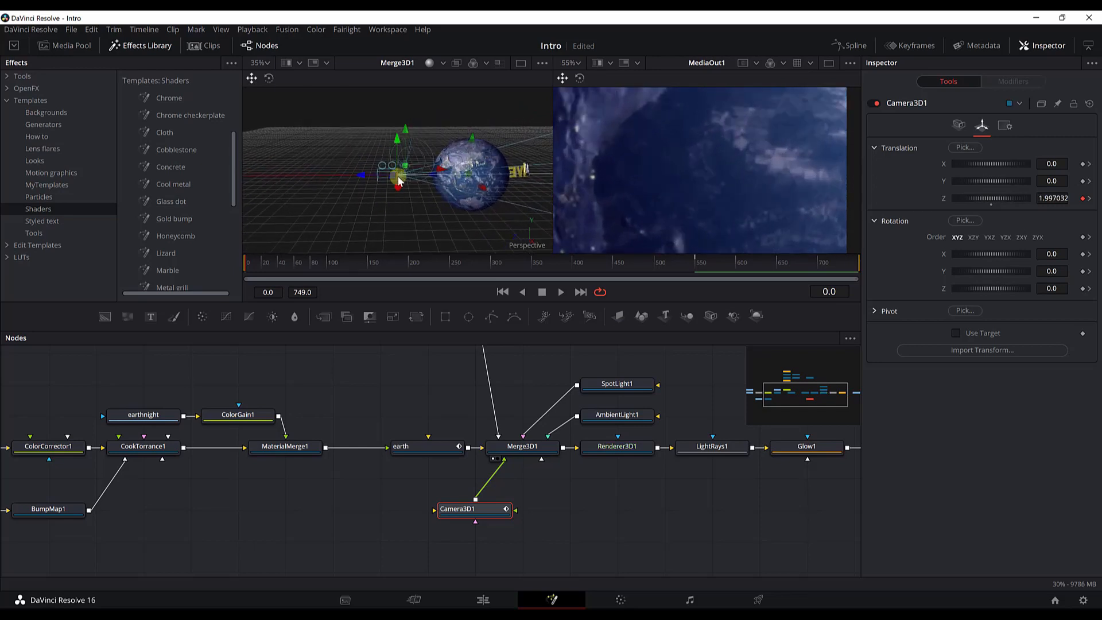
{"action": "left_click_drag", "start_coordinate": [400, 129], "coordinate": [400, 109]}
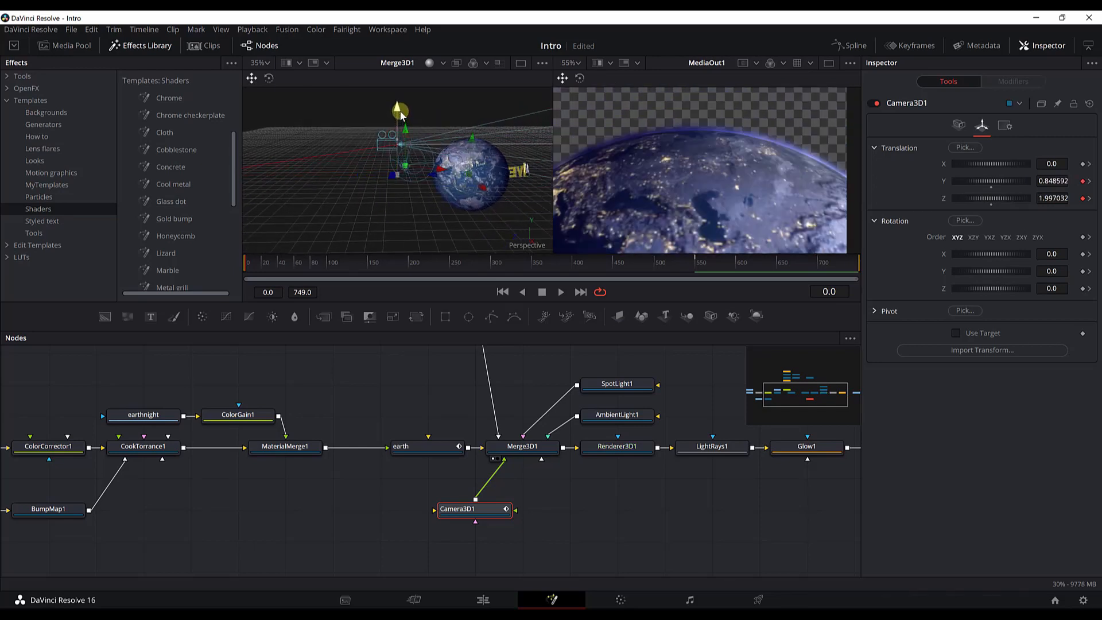
Step: Display the earth sphere as a wireframe
{"action": "left_click", "coordinate": [429, 445]}
{"action": "left_click", "coordinate": [946, 125]}
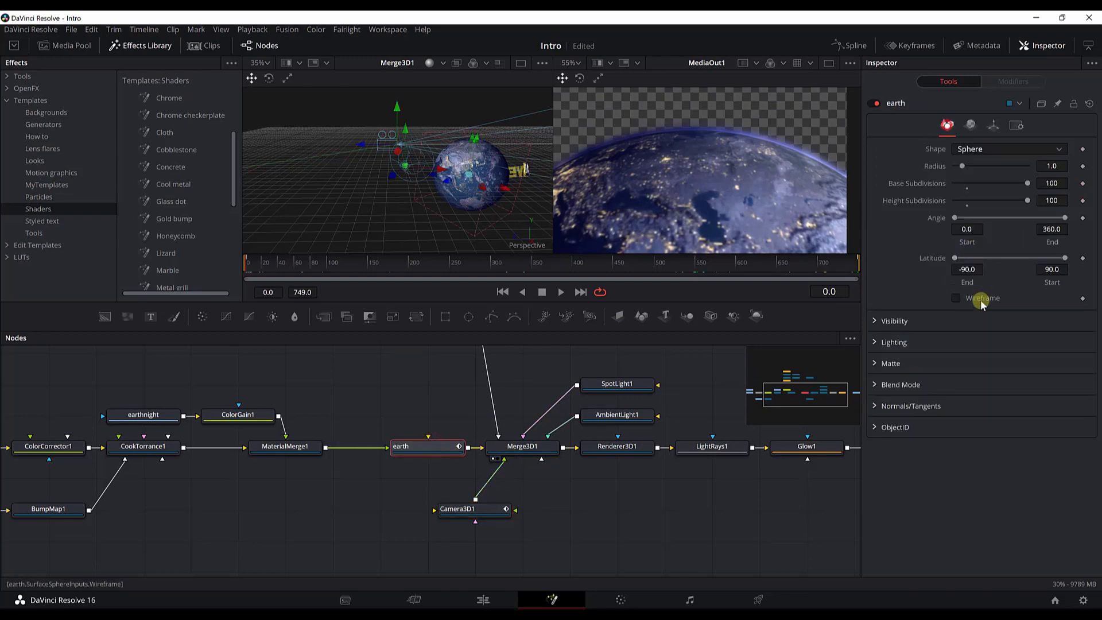
{"action": "left_click", "coordinate": [956, 298]}
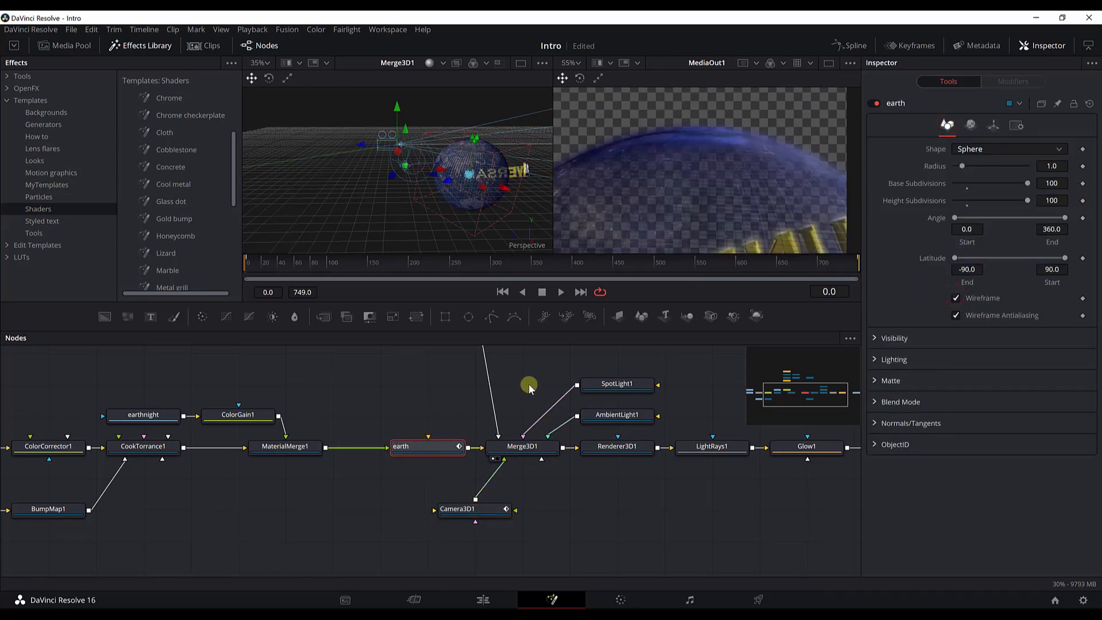
Step: Move Camera3D1 at frame 0 to about 0.98, 0.46 and 1.79 on X, Y and Z, and rotate it to about -46.3 on Z
{"action": "left_click", "coordinate": [488, 510]}
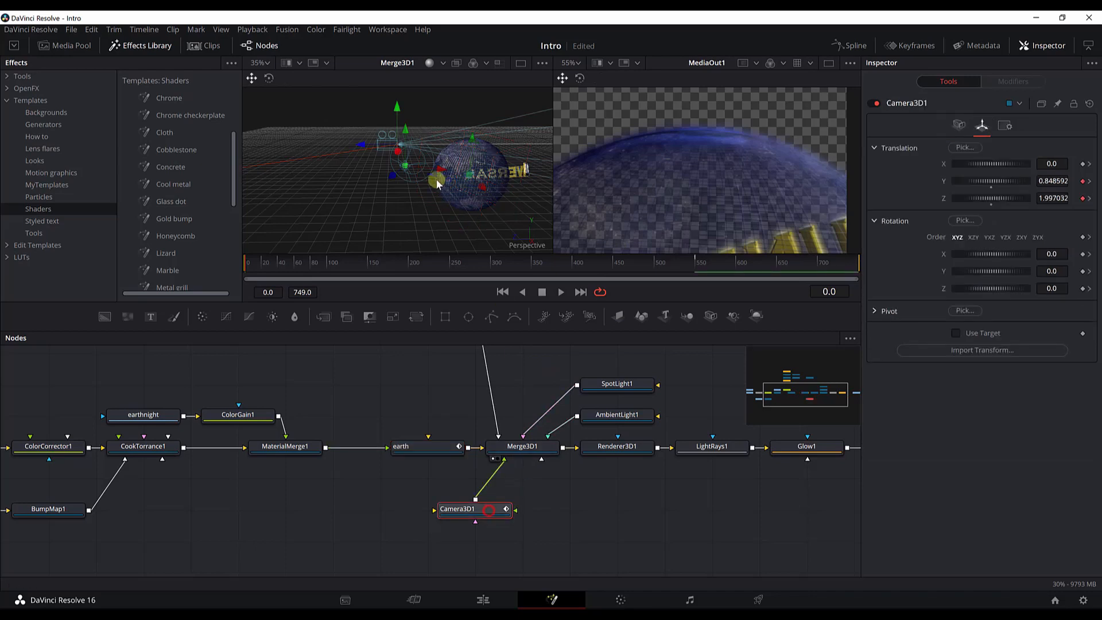
{"action": "left_click_drag", "start_coordinate": [397, 157], "coordinate": [370, 168]}
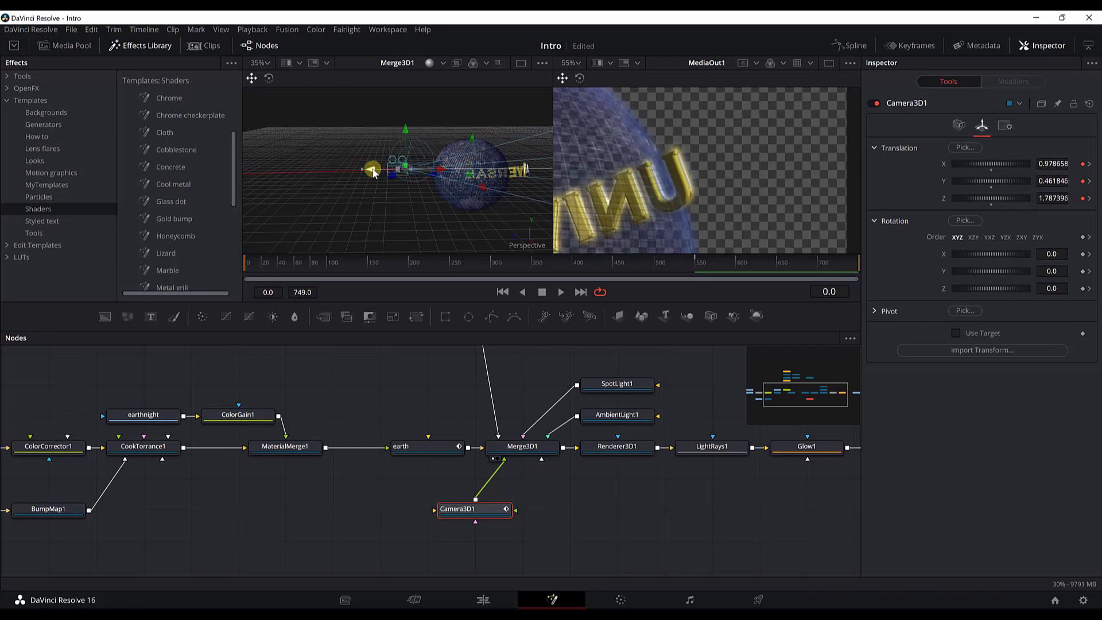
{"action": "left_click", "coordinate": [269, 78]}
{"action": "left_click_drag", "start_coordinate": [412, 119], "coordinate": [418, 224]}
{"action": "key", "text": "ctrl+z"}
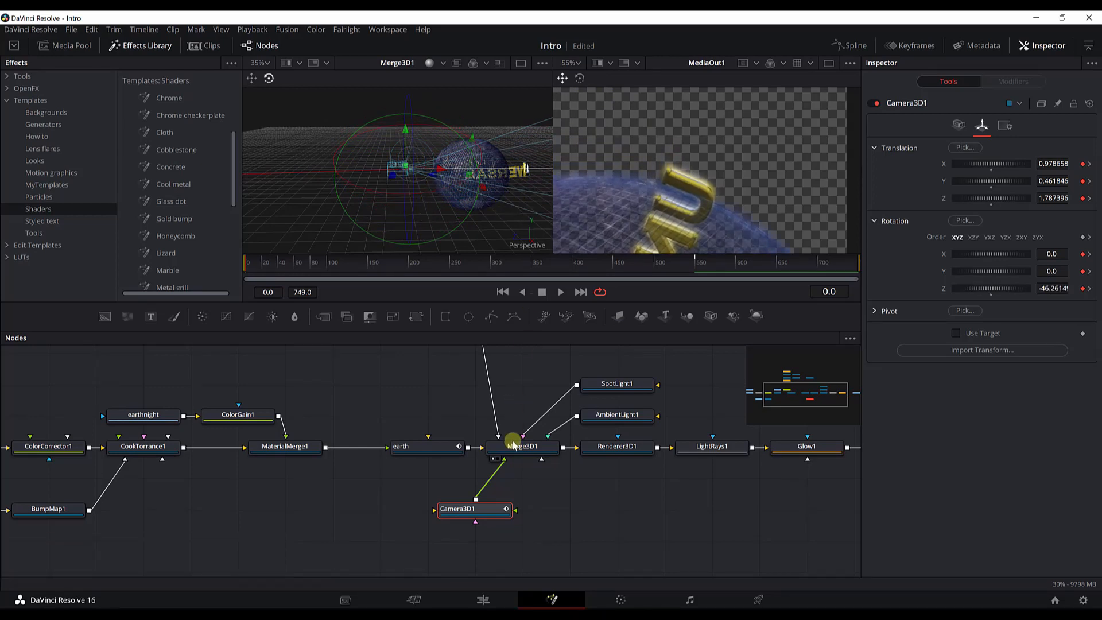
Step: Rotate Text3D1's circular layout to about 208.7 on Y at frame 0
{"action": "scroll", "coordinate": [459, 430], "scroll_direction": "up", "scroll_amount": 3}
{"action": "left_click", "coordinate": [247, 379]}
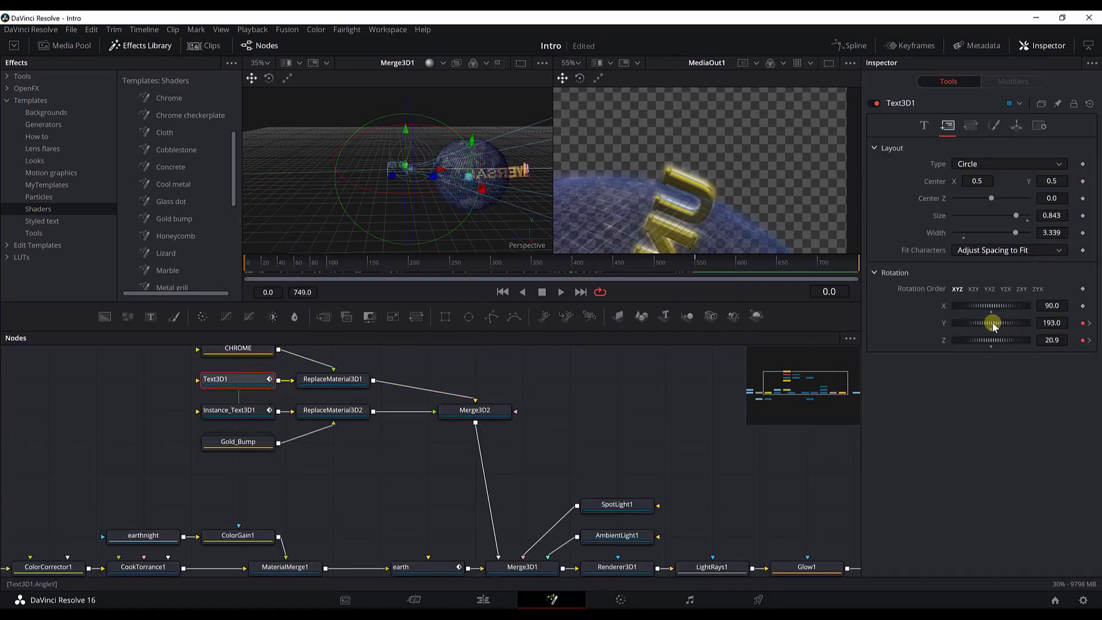
{"action": "left_click_drag", "start_coordinate": [995, 332], "coordinate": [997, 335]}
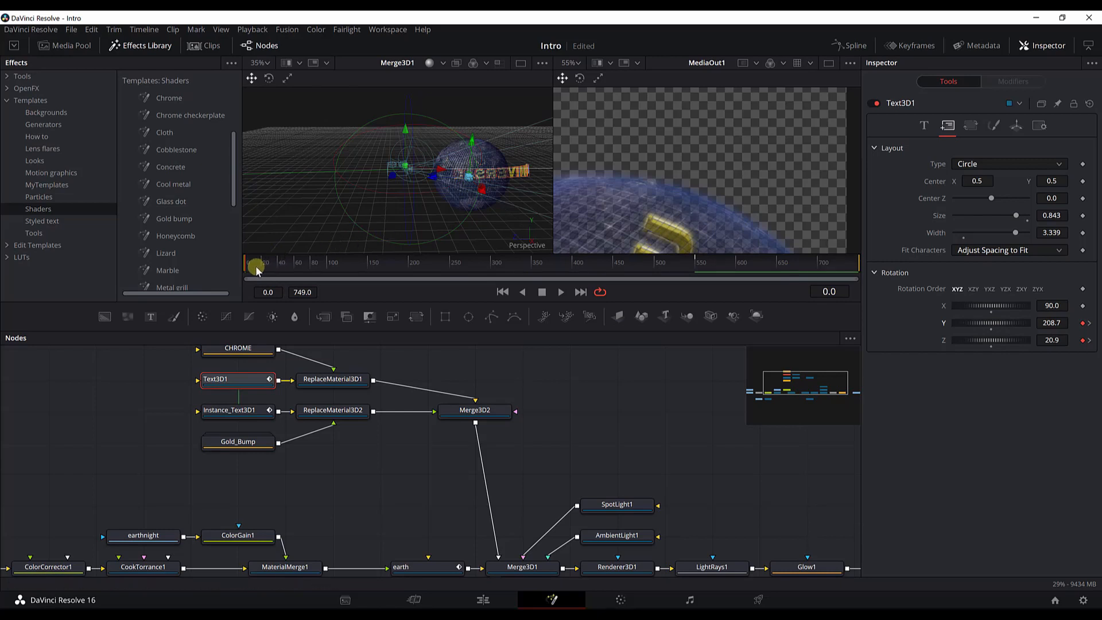
Step: At frame 100, keyframe Camera3D1 closer to the earth along Z
{"action": "left_click_drag", "start_coordinate": [248, 266], "coordinate": [278, 272]}
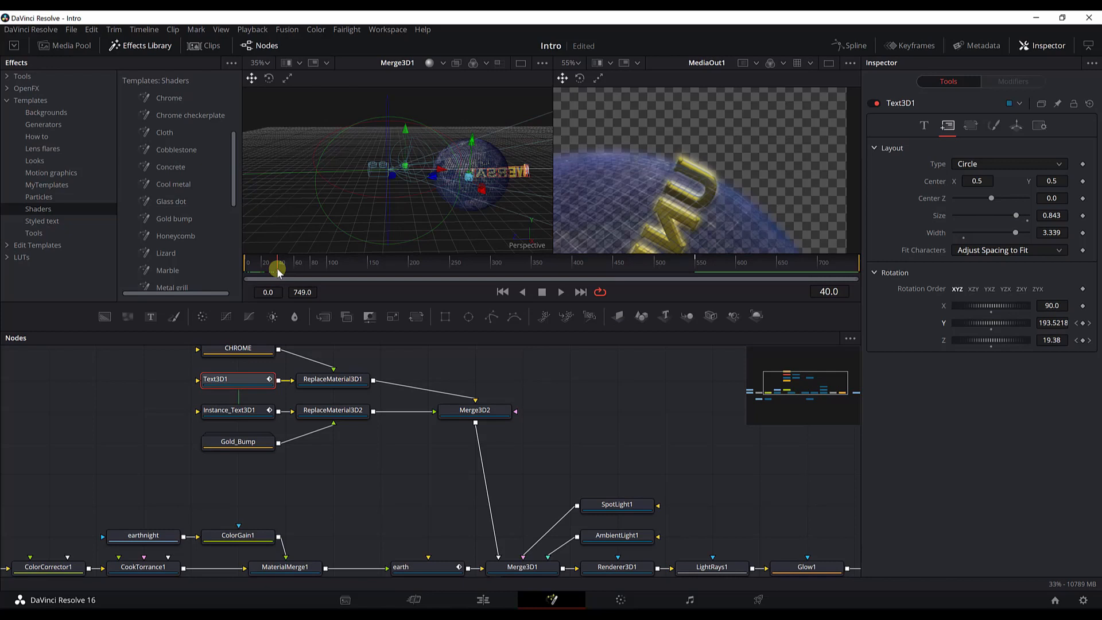
{"action": "left_click_drag", "start_coordinate": [284, 269], "coordinate": [327, 271]}
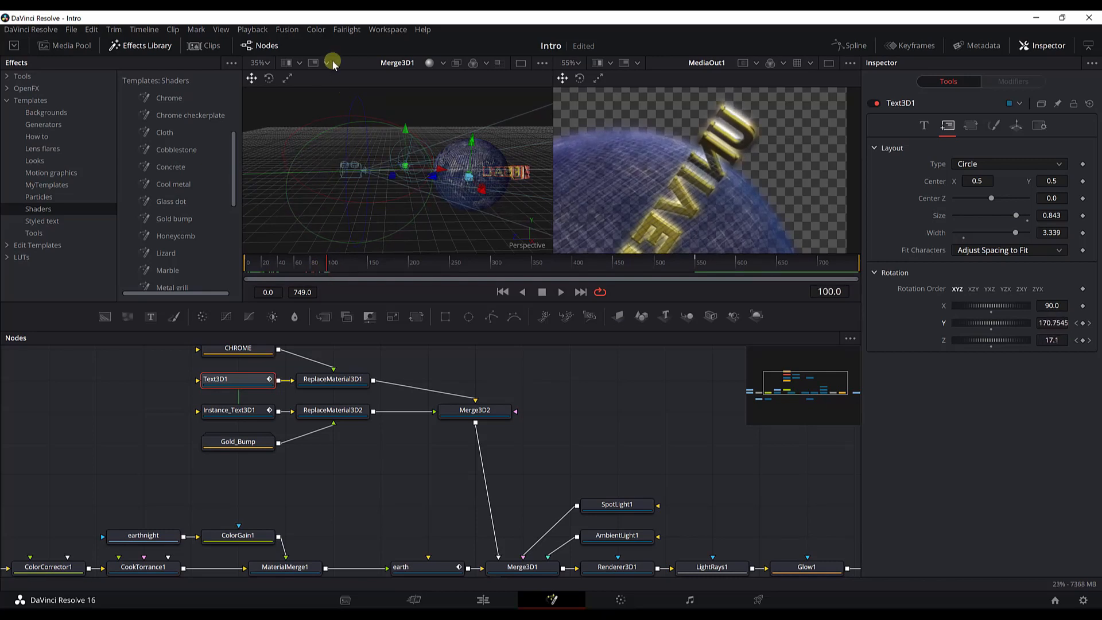
{"action": "left_click", "coordinate": [251, 80]}
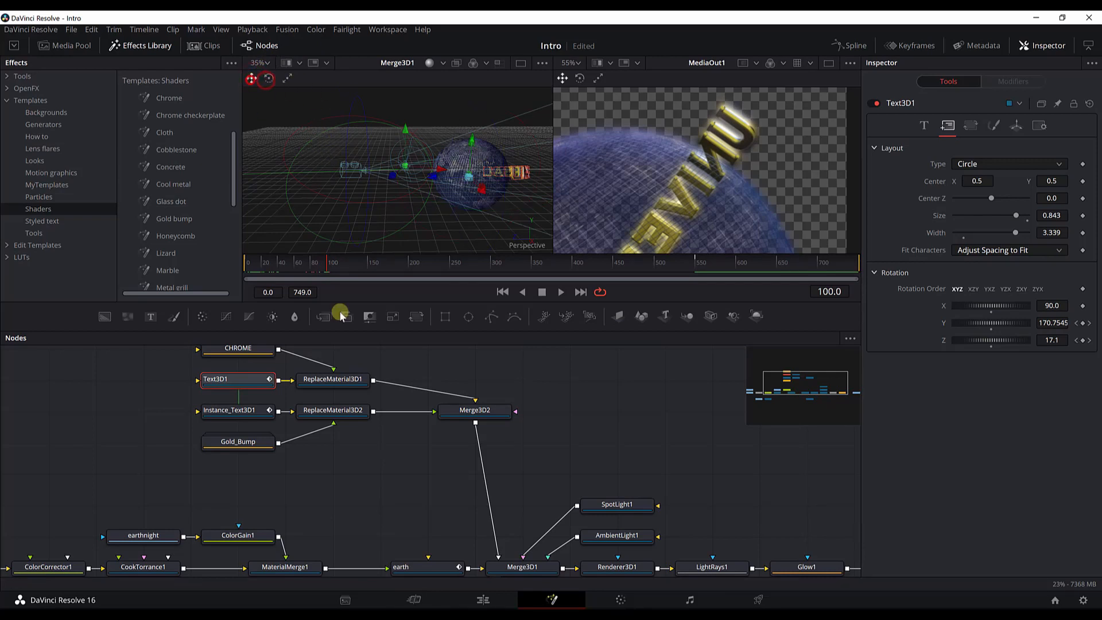
{"action": "scroll", "coordinate": [357, 405], "scroll_direction": "down", "scroll_amount": 1}
{"action": "scroll", "coordinate": [357, 405], "scroll_direction": "down", "scroll_amount": 5}
{"action": "left_click", "coordinate": [468, 525]}
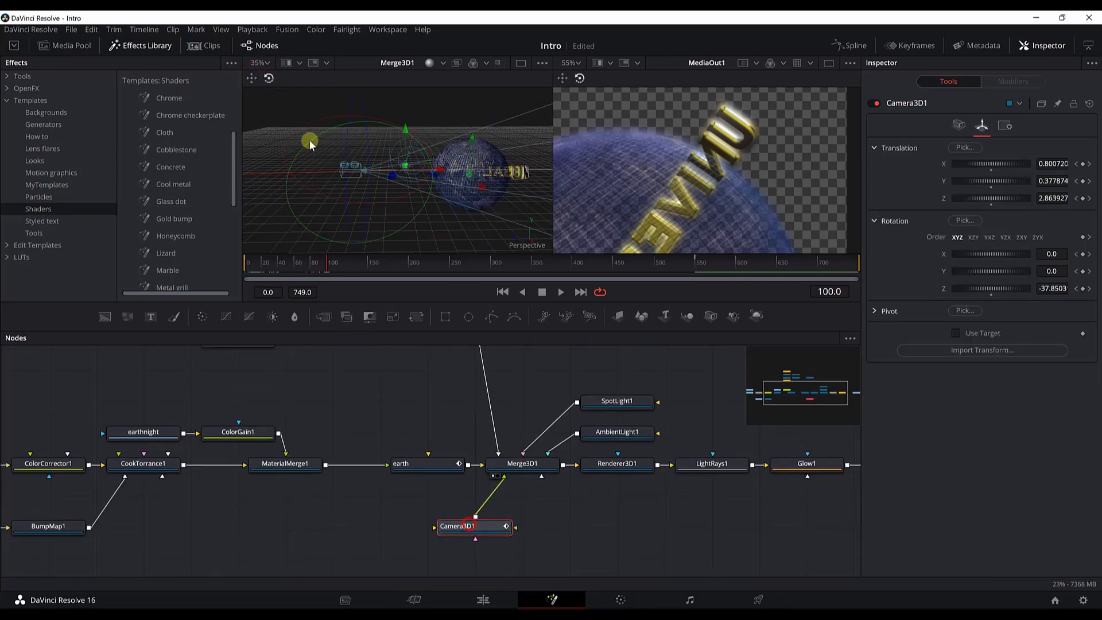
{"action": "left_click", "coordinate": [253, 78]}
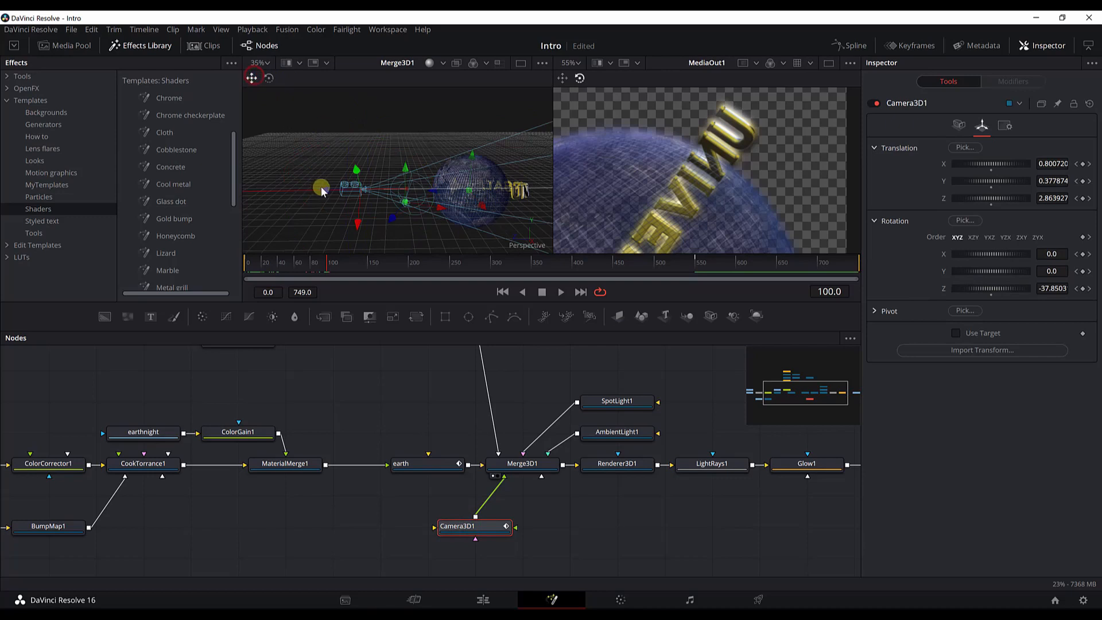
{"action": "left_click_drag", "start_coordinate": [321, 191], "coordinate": [376, 198]}
Step: At frame 200, keyframe the camera's Z translation at about 2.08, closer to the earth
{"action": "left_click", "coordinate": [336, 265]}
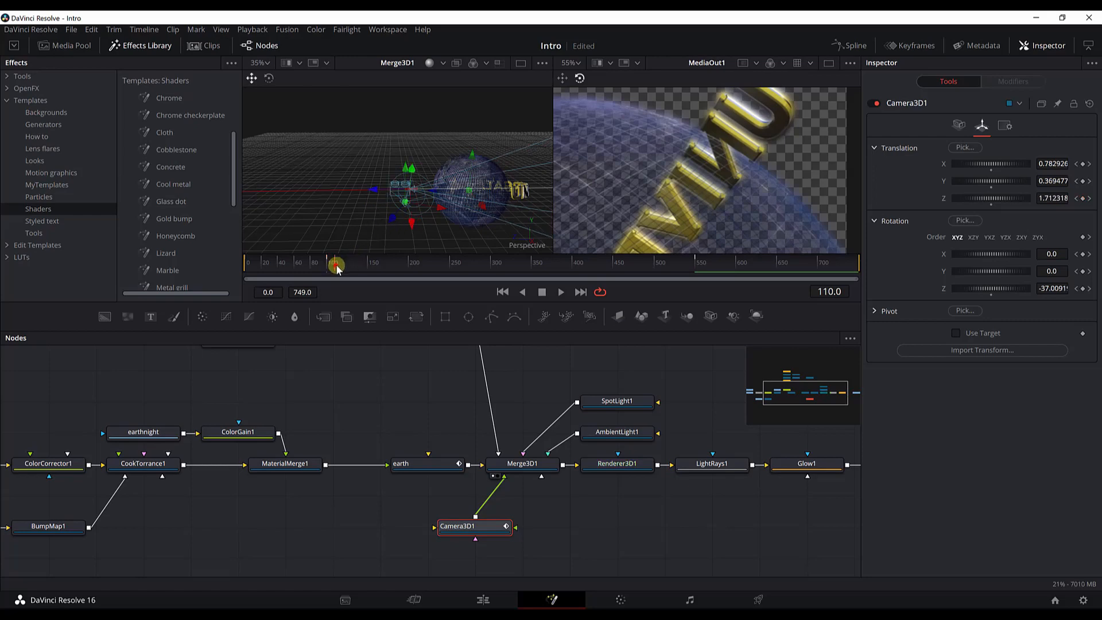
{"action": "left_click_drag", "start_coordinate": [337, 268], "coordinate": [410, 265]}
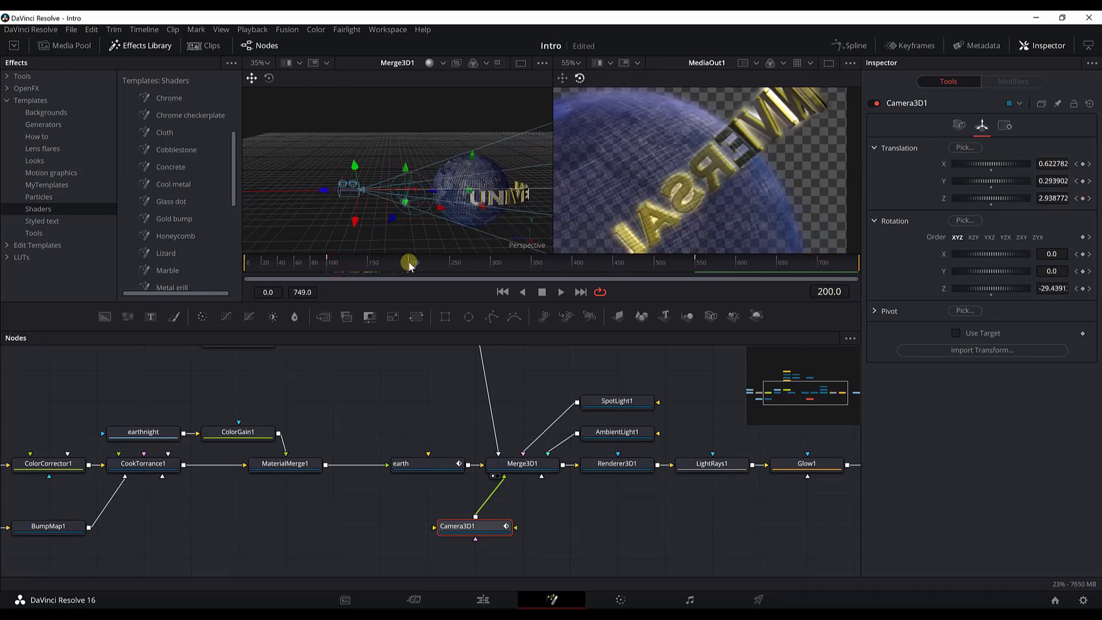
{"action": "left_click_drag", "start_coordinate": [322, 188], "coordinate": [402, 200]}
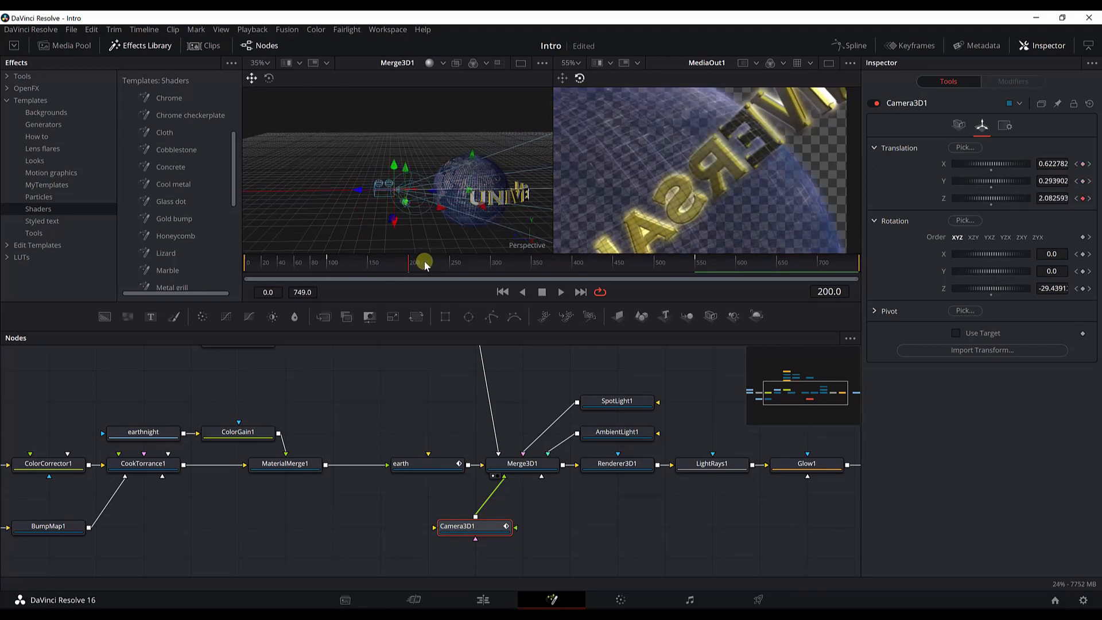
Step: At frame 327, keyframe the camera nearer the earth along Z, and scrub to frame 551 to check the move
{"action": "left_click_drag", "start_coordinate": [426, 264], "coordinate": [512, 263]}
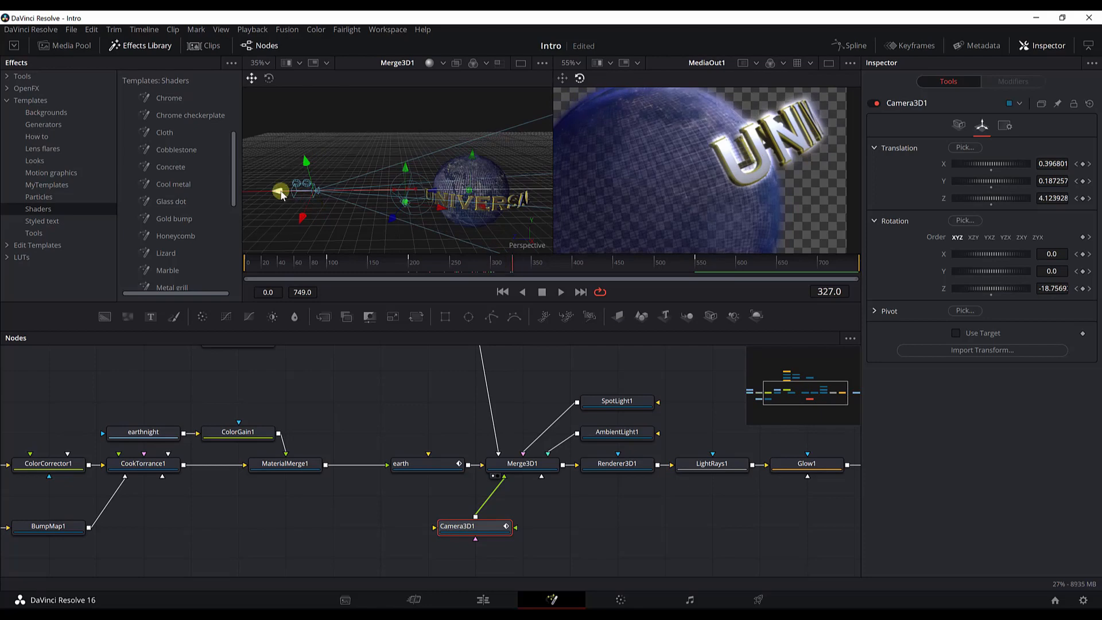
{"action": "left_click_drag", "start_coordinate": [282, 194], "coordinate": [375, 190]}
{"action": "left_click_drag", "start_coordinate": [517, 262], "coordinate": [696, 271]}
{"action": "scroll", "coordinate": [381, 221], "scroll_direction": "up", "scroll_amount": 3}
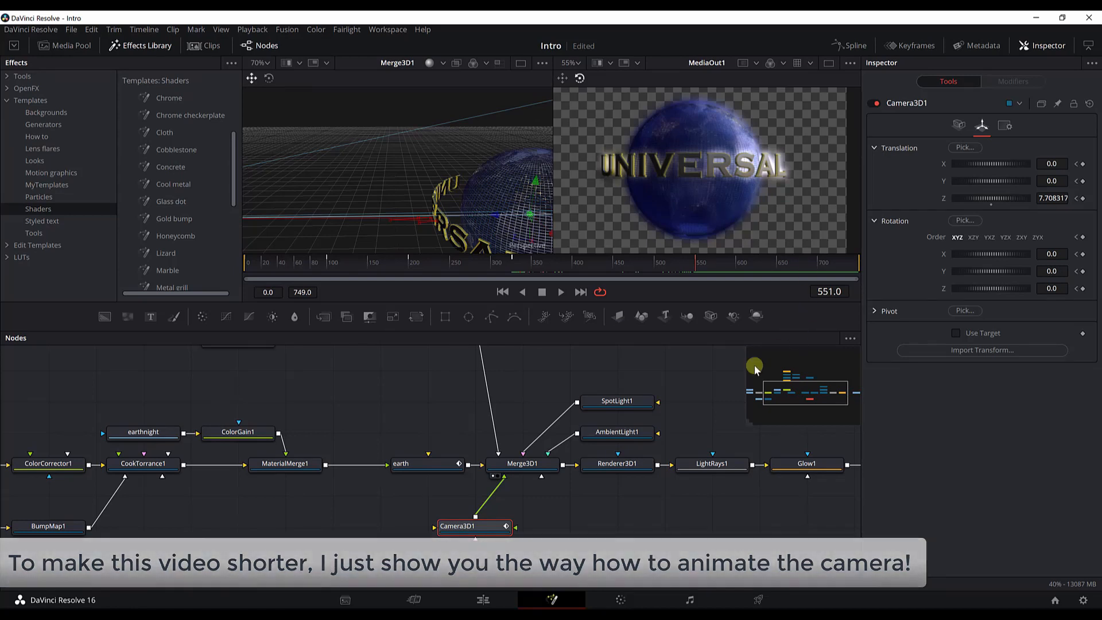
{"action": "scroll", "coordinate": [565, 434], "scroll_direction": "up", "scroll_amount": 3}
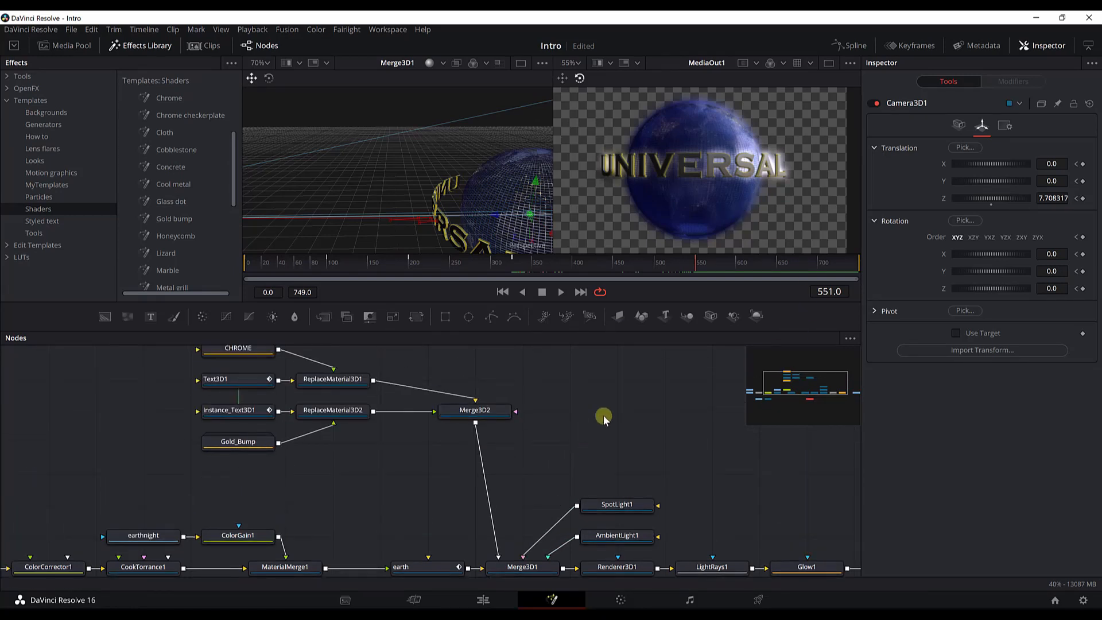
Step: Add a Spot Light connected to Merge3D2 and place its node above and beside the merge
{"action": "scroll", "coordinate": [608, 373], "scroll_direction": "up", "scroll_amount": 2}
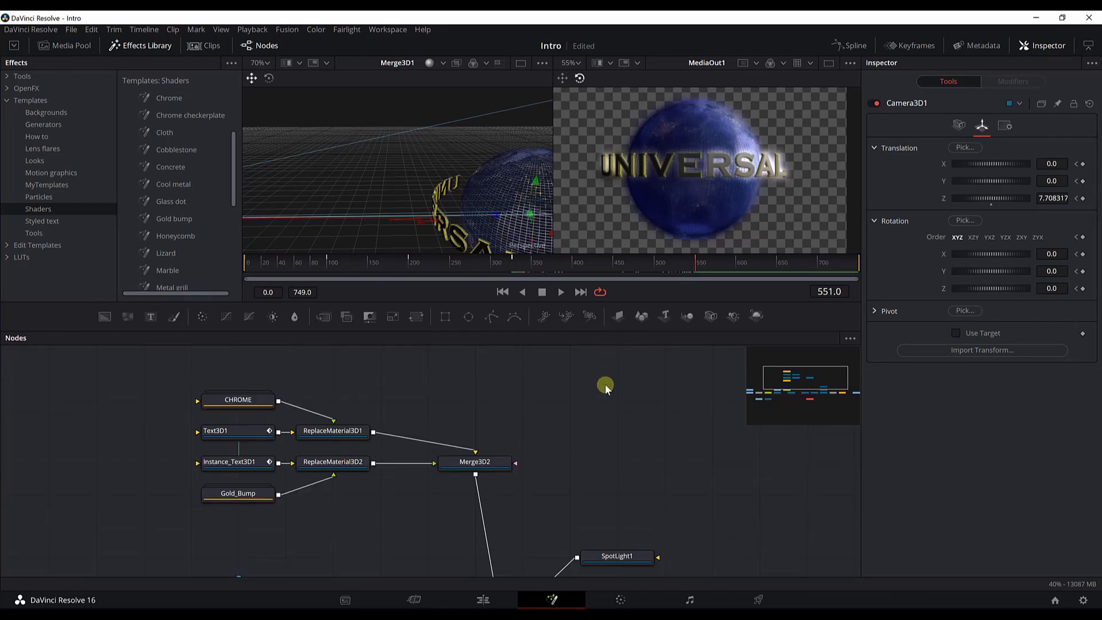
{"action": "scroll", "coordinate": [447, 438], "scroll_direction": "down", "scroll_amount": 2}
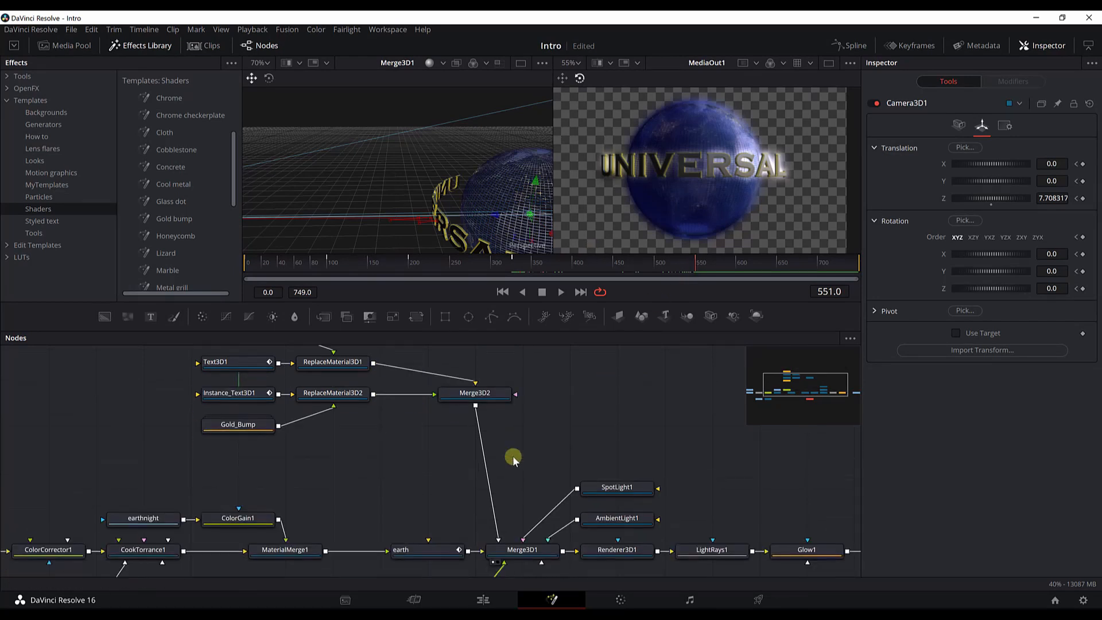
{"action": "scroll", "coordinate": [508, 453], "scroll_direction": "up", "scroll_amount": 1}
{"action": "left_click", "coordinate": [478, 445]}
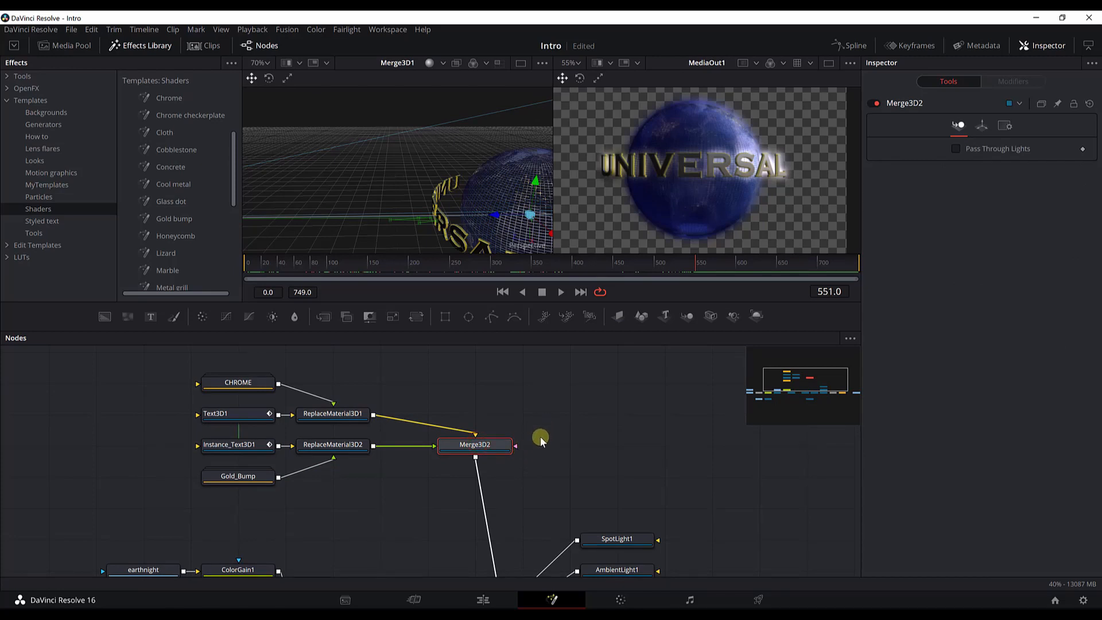
{"action": "key", "text": "shift+space"}
{"action": "type", "text": "repla"}
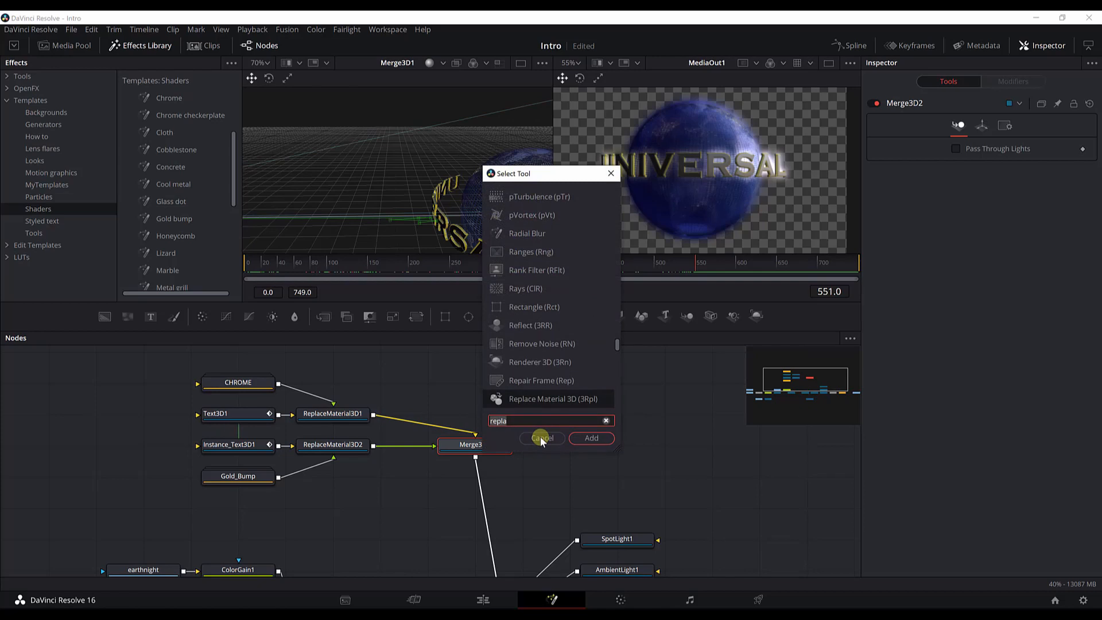
{"action": "type", "text": "spo"}
{"action": "key", "text": "Return"}
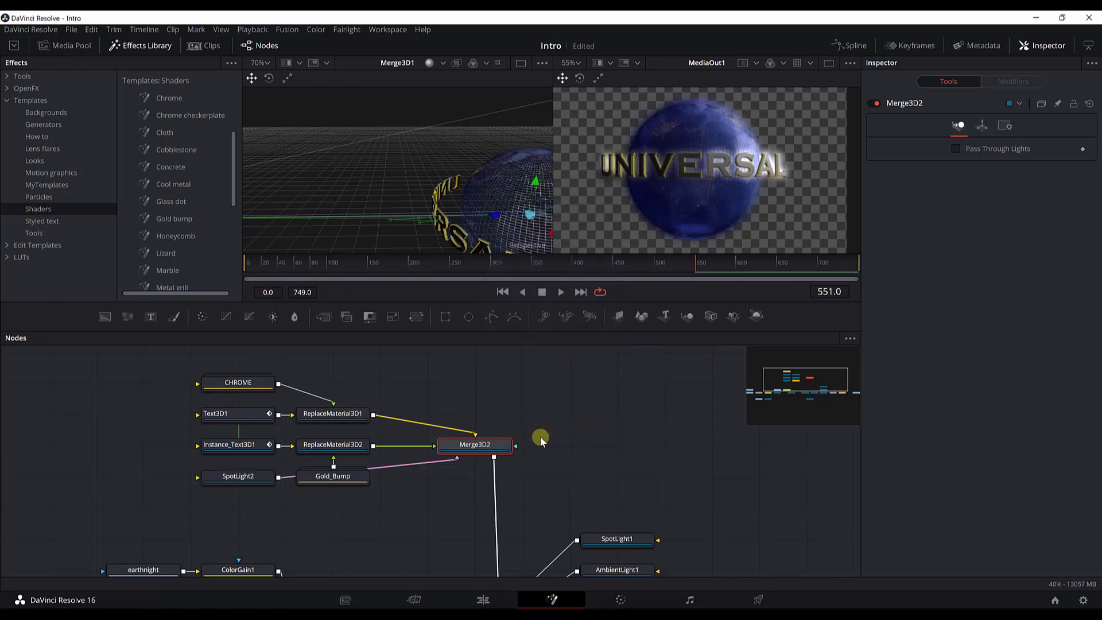
{"action": "left_click_drag", "start_coordinate": [266, 485], "coordinate": [596, 393]}
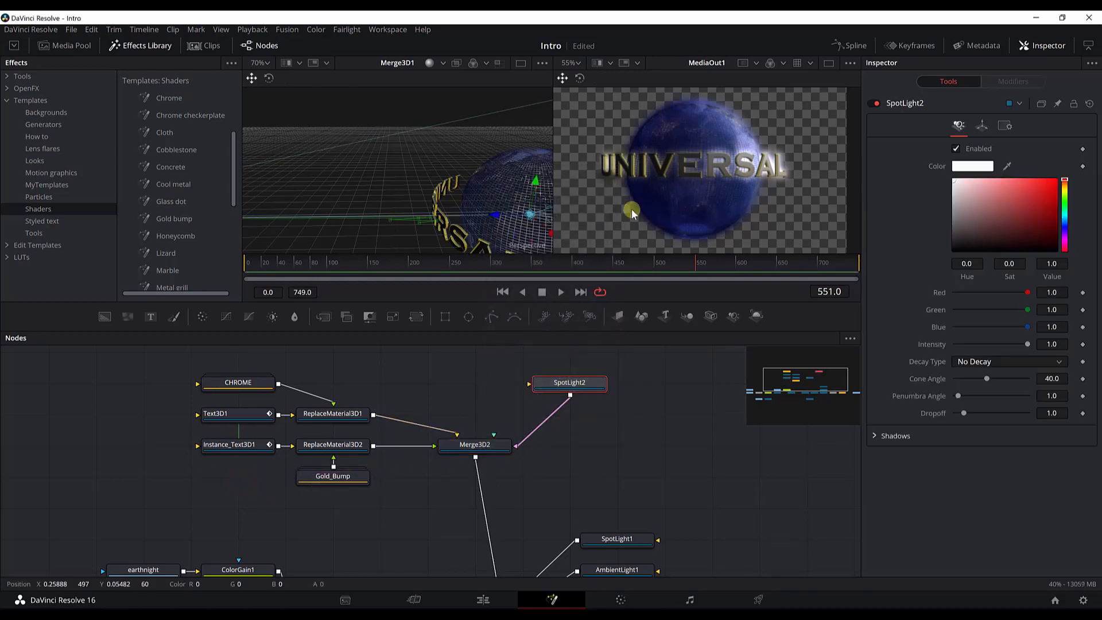
Step: Move SpotLight2 out in front of the UNIVERSAL text, to about 2.69 on Z
{"action": "left_click", "coordinate": [826, 66]}
{"action": "left_click", "coordinate": [653, 157]}
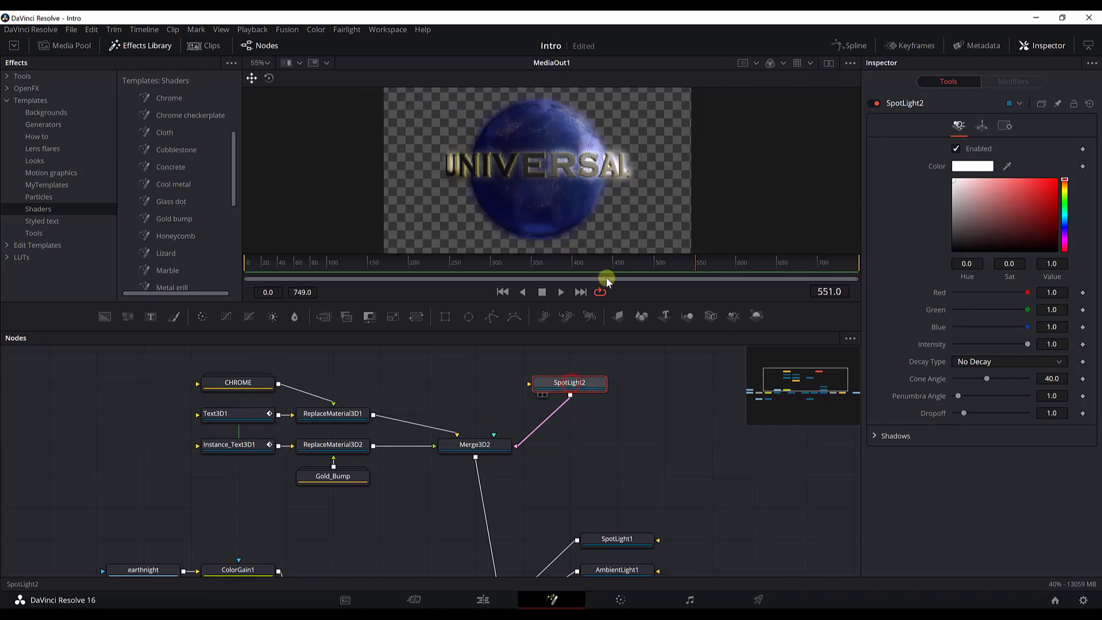
{"action": "left_click", "coordinate": [828, 64]}
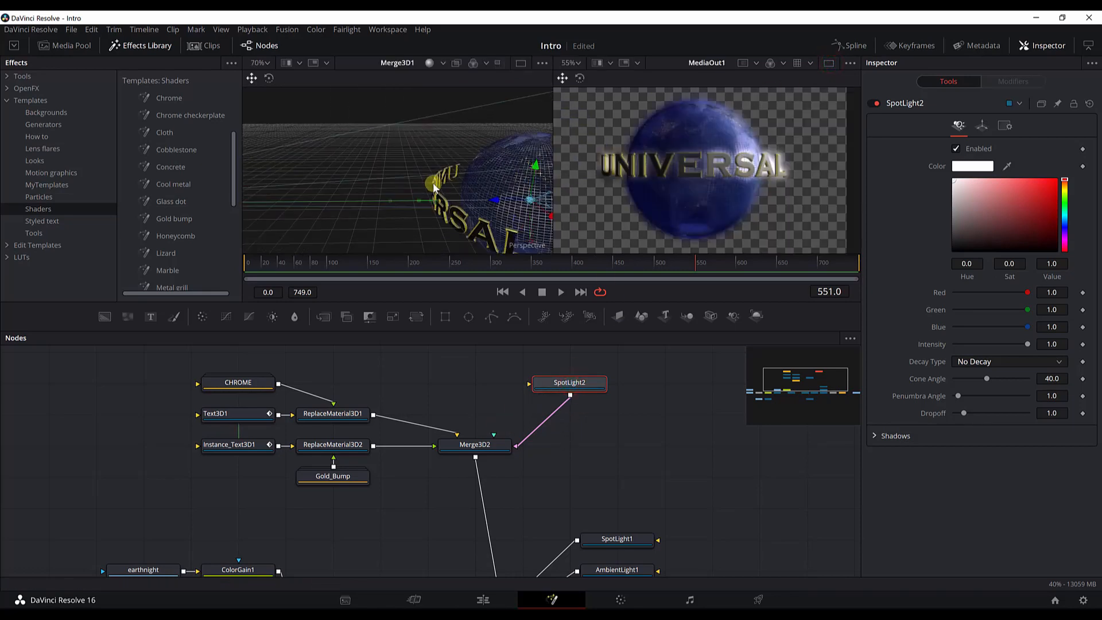
{"action": "left_click_drag", "start_coordinate": [438, 188], "coordinate": [441, 193]}
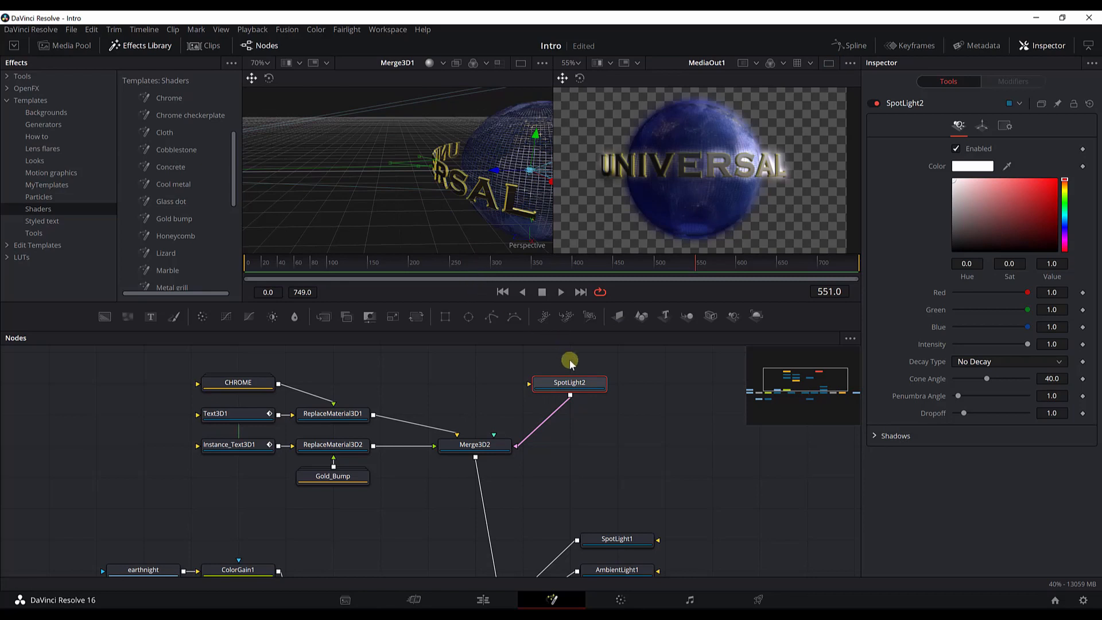
{"action": "left_click", "coordinate": [575, 389]}
{"action": "left_click_drag", "start_coordinate": [501, 175], "coordinate": [284, 186]}
{"action": "left_click", "coordinate": [312, 186]}
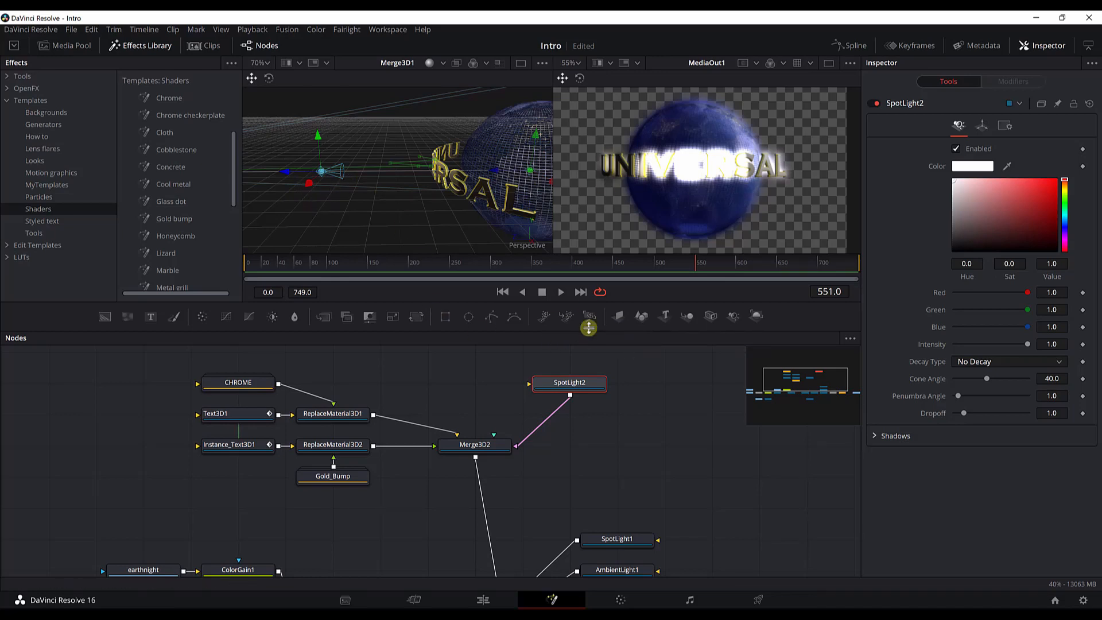
{"action": "left_click_drag", "start_coordinate": [325, 190], "coordinate": [353, 190]}
Step: Set SpotLight2's intensity to 0.307, cone angle to 47.48, penumbra angle to 3.62 and dropoff to 2.69
{"action": "left_click_drag", "start_coordinate": [1027, 344], "coordinate": [967, 396]}
{"action": "left_click_drag", "start_coordinate": [963, 413], "coordinate": [979, 413]}
{"action": "left_click", "coordinate": [895, 436]}
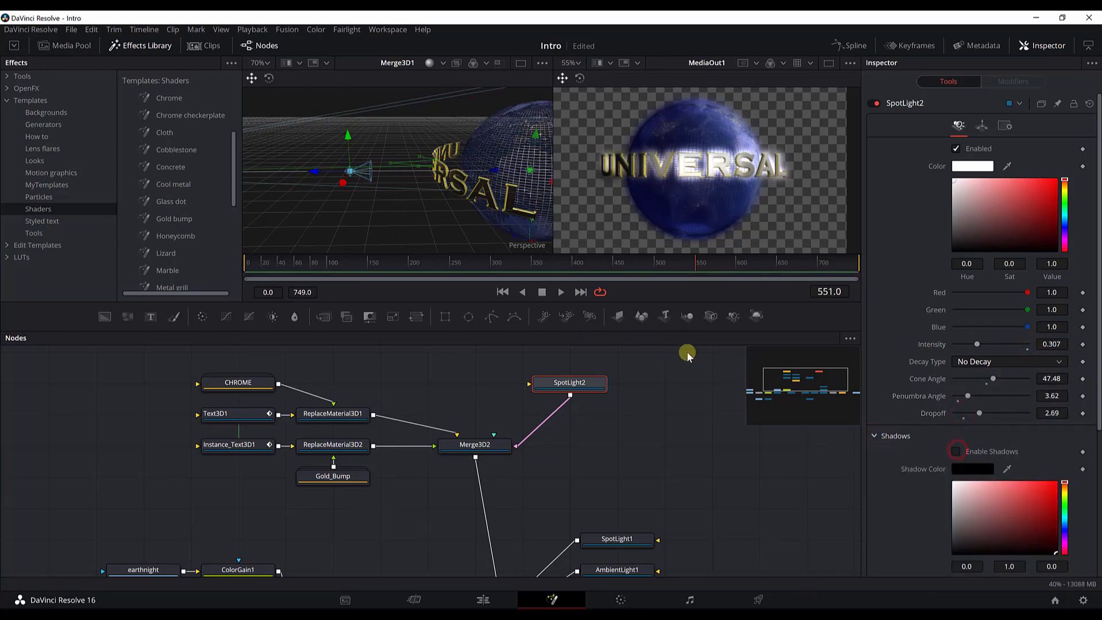
{"action": "scroll", "coordinate": [674, 372], "scroll_direction": "down", "scroll_amount": 2}
{"action": "scroll", "coordinate": [674, 372], "scroll_direction": "up", "scroll_amount": 1}
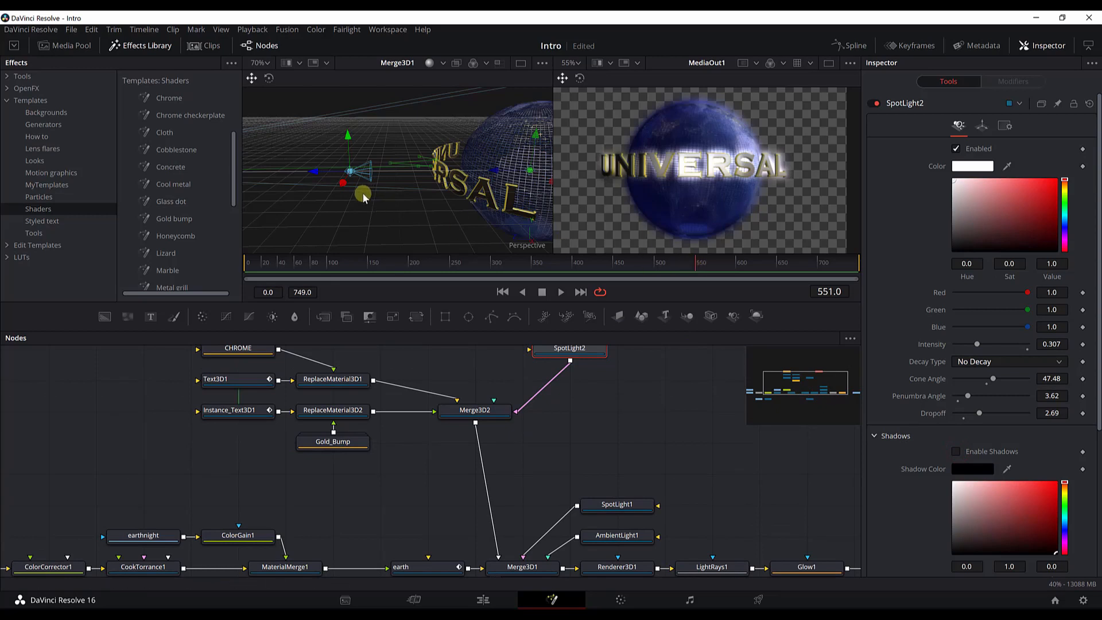
{"action": "scroll", "coordinate": [572, 361], "scroll_direction": "up", "scroll_amount": 2}
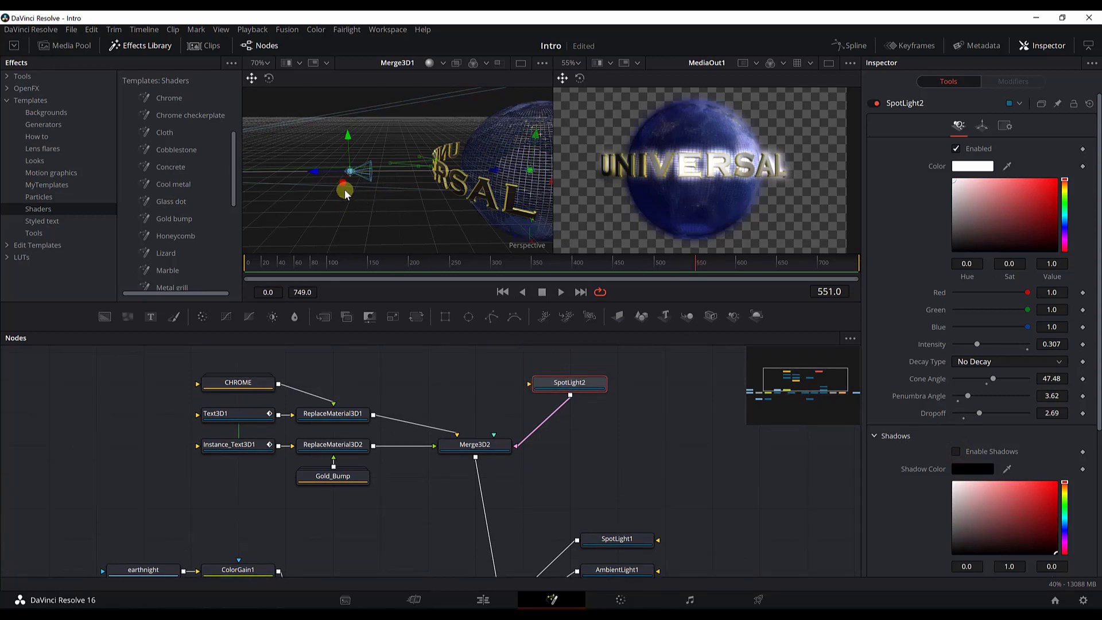
Step: Move SpotLight2 to the start of the UNIVERSAL text and keyframe its X translation at -2.381 at frame 551
{"action": "left_click_drag", "start_coordinate": [344, 185], "coordinate": [372, 136]}
{"action": "left_click", "coordinate": [373, 135]}
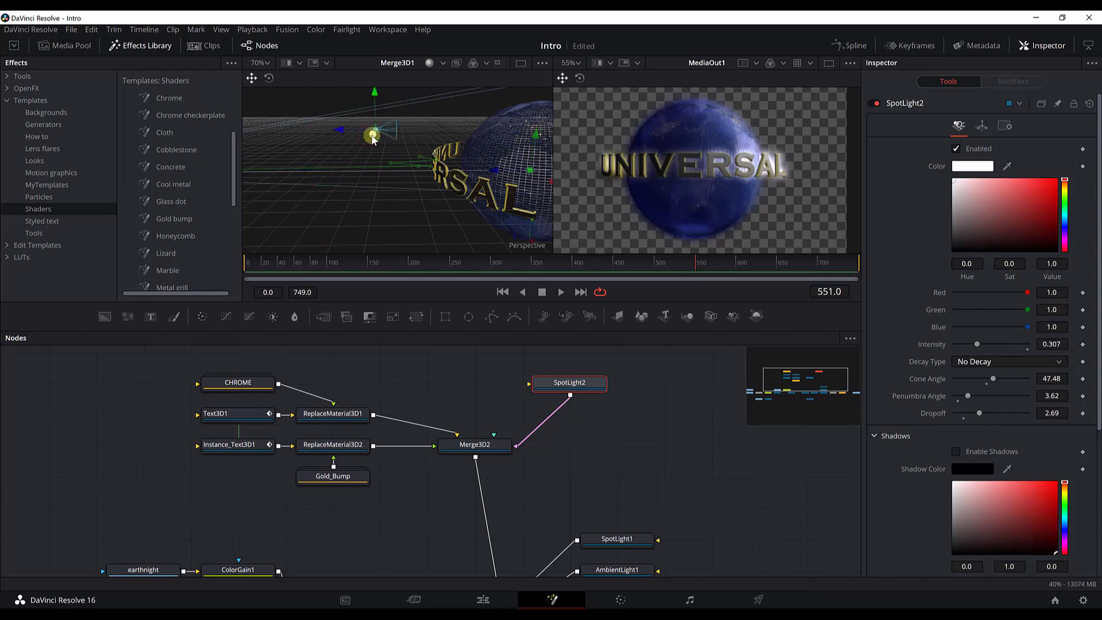
{"action": "left_click", "coordinate": [983, 126]}
{"action": "mouse_move", "coordinate": [992, 166]}
{"action": "left_mouse_down"}
{"action": "mouse_move", "coordinate": [980, 164]}
{"action": "mouse_move", "coordinate": [999, 167]}
{"action": "left_mouse_up"}
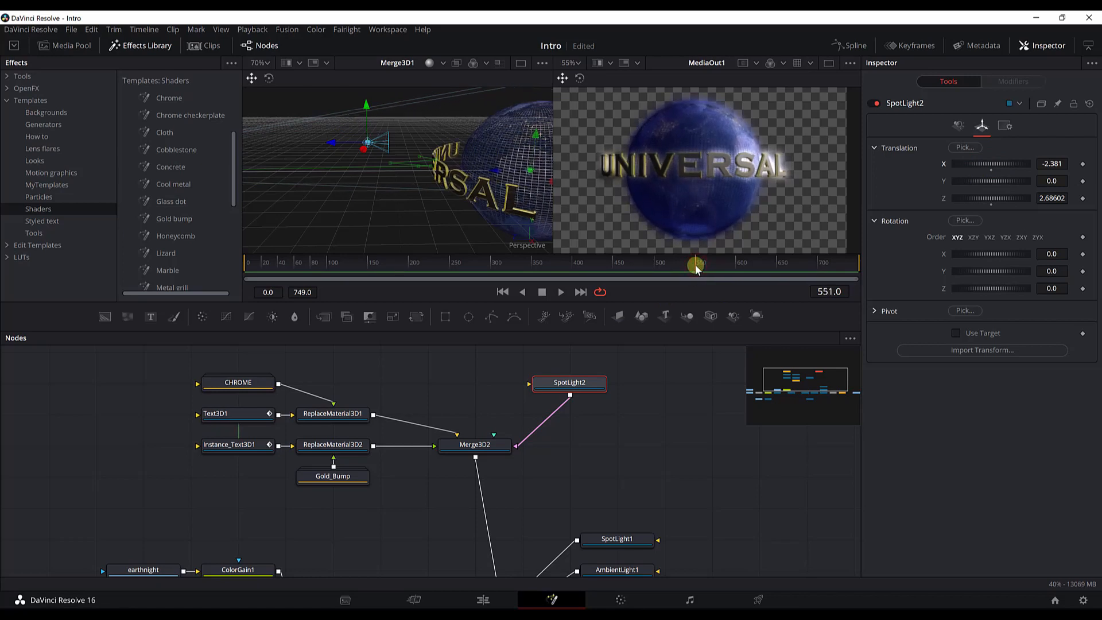
{"action": "left_click", "coordinate": [1082, 166]}
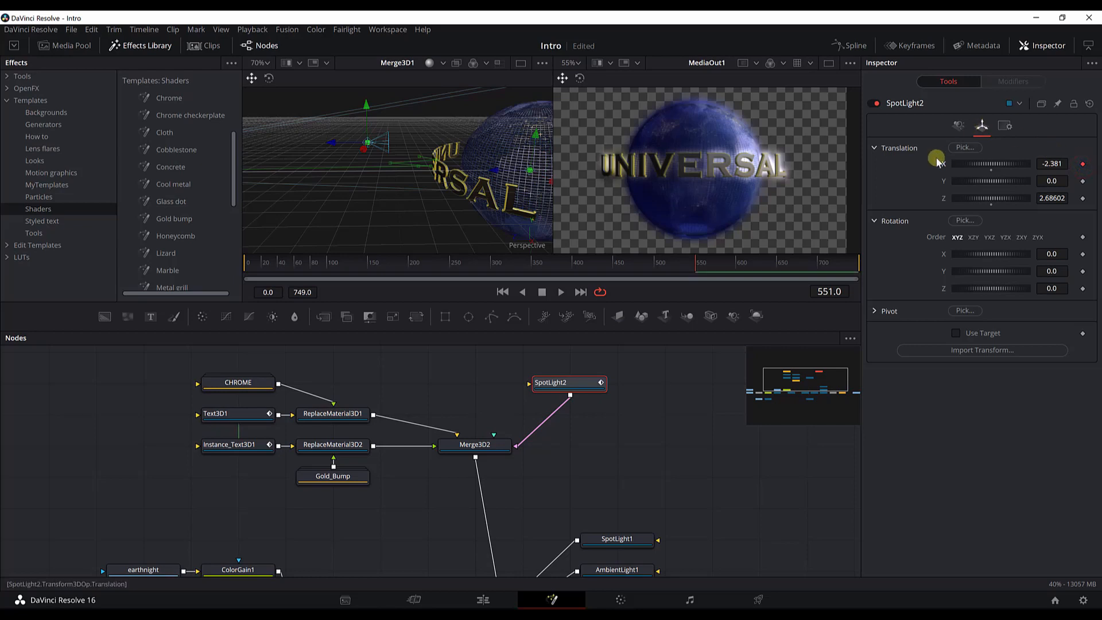
Step: At frame 650, keyframe SpotLight2's X translation past the end of the text, and play the light sweep from about frame 551
{"action": "left_click", "coordinate": [547, 386]}
{"action": "left_click_drag", "start_coordinate": [804, 264], "coordinate": [777, 265]}
{"action": "left_click", "coordinate": [1083, 164]}
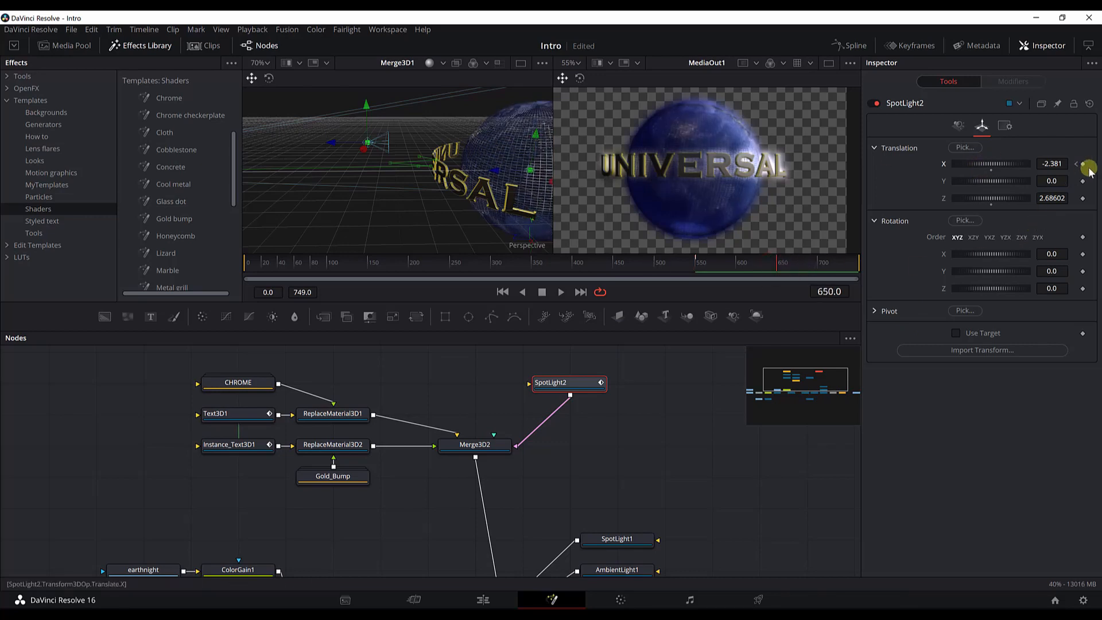
{"action": "left_click", "coordinate": [1000, 163]}
{"action": "left_click_drag", "start_coordinate": [1014, 164], "coordinate": [1074, 164]}
{"action": "left_click", "coordinate": [695, 265]}
{"action": "key", "text": "space"}
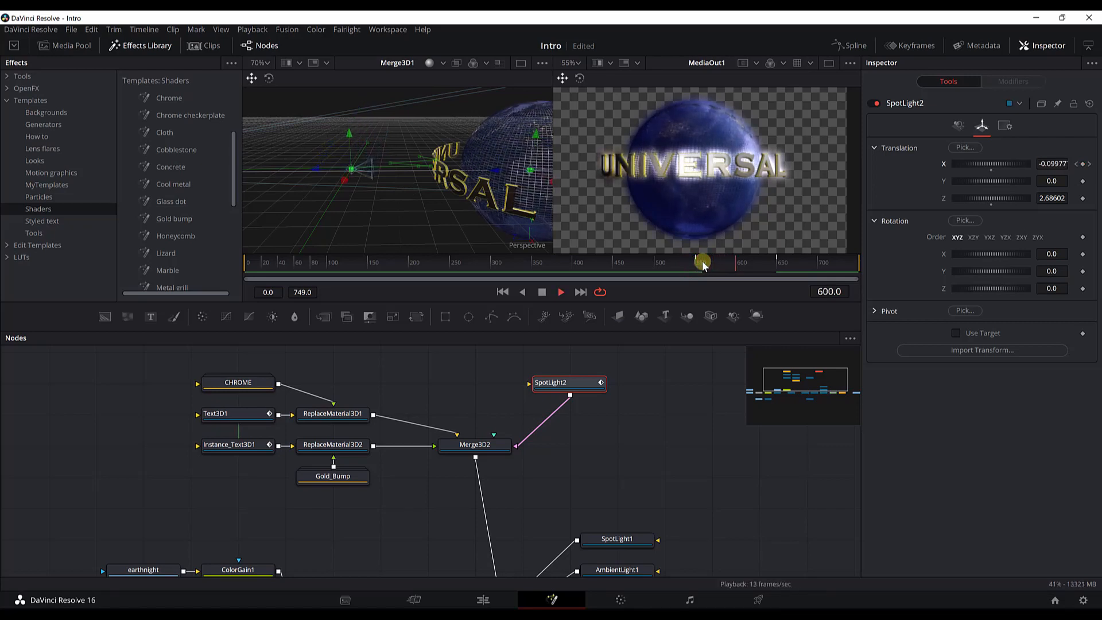
{"action": "key", "text": "space"}
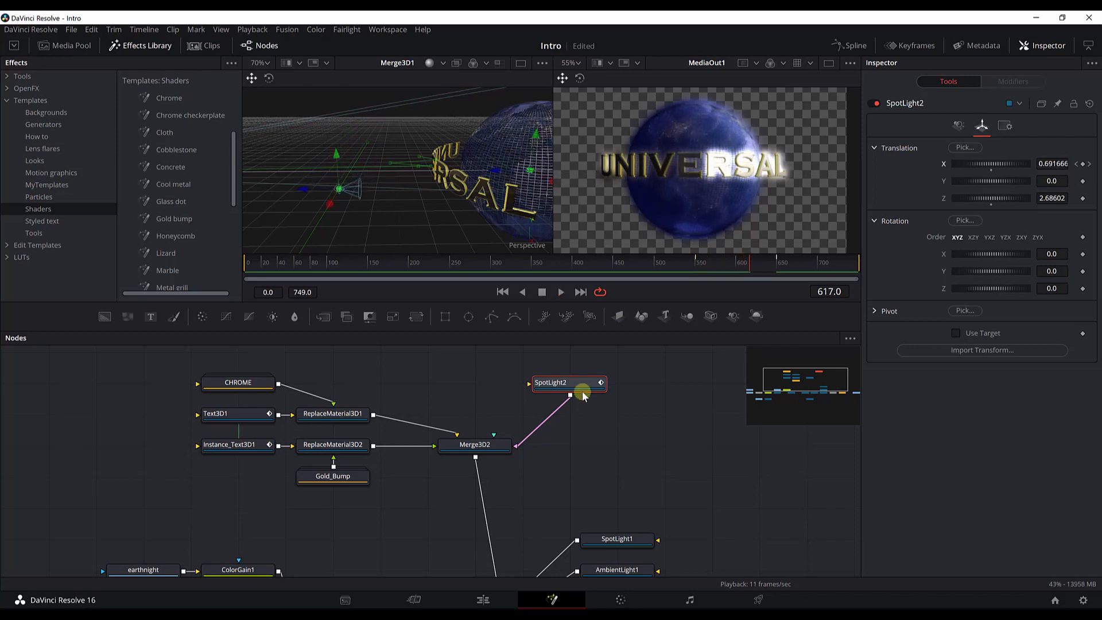
Step: Refine SpotLight2 to a cone angle of 43.94, penumbra angle of 7.56 and dropoff of 1.56, and adjust its intensity
{"action": "left_click", "coordinate": [958, 125]}
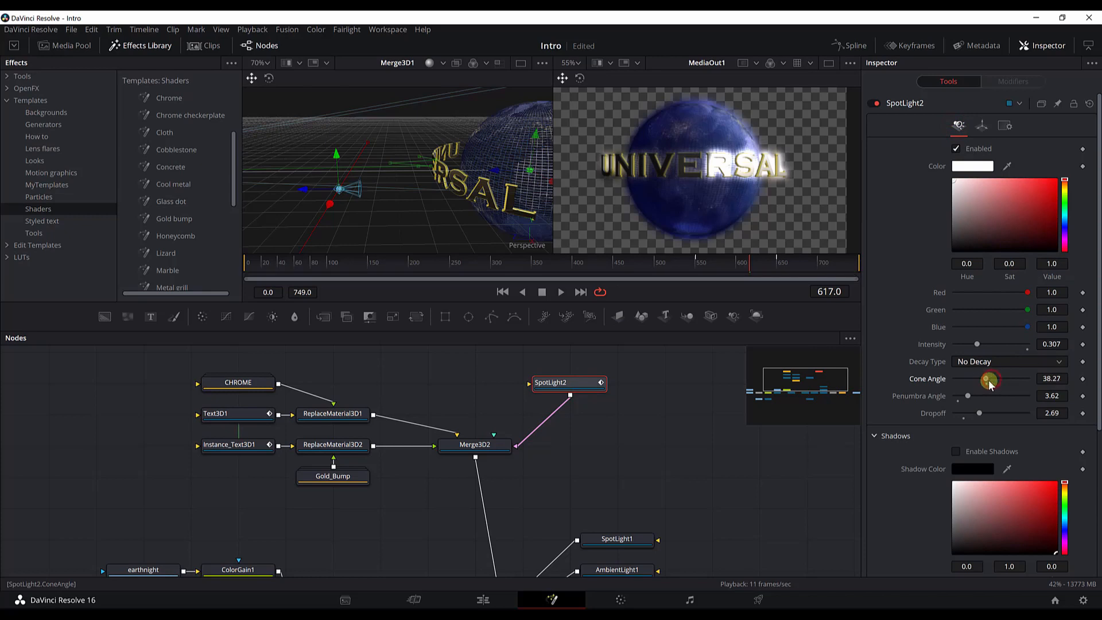
{"action": "mouse_move", "coordinate": [968, 396]}
{"action": "left_mouse_down"}
{"action": "mouse_move", "coordinate": [982, 397]}
{"action": "mouse_move", "coordinate": [969, 419]}
{"action": "mouse_move", "coordinate": [951, 415]}
{"action": "mouse_move", "coordinate": [969, 415]}
{"action": "left_mouse_up"}
{"action": "left_click_drag", "start_coordinate": [748, 263], "coordinate": [739, 266]}
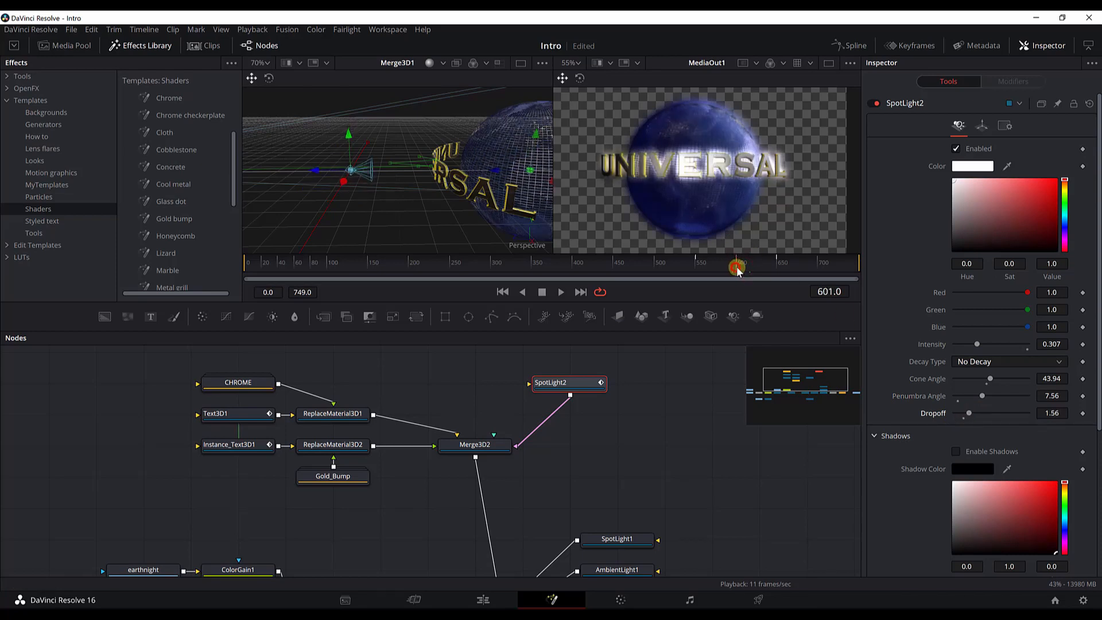
{"action": "mouse_move", "coordinate": [988, 349]}
{"action": "left_mouse_down"}
{"action": "mouse_move", "coordinate": [964, 347]}
{"action": "mouse_move", "coordinate": [973, 350]}
{"action": "left_mouse_up"}
Step: Add a Directional Light to Merge3D2 and set its intensity to 0.11
{"action": "left_click", "coordinate": [496, 455]}
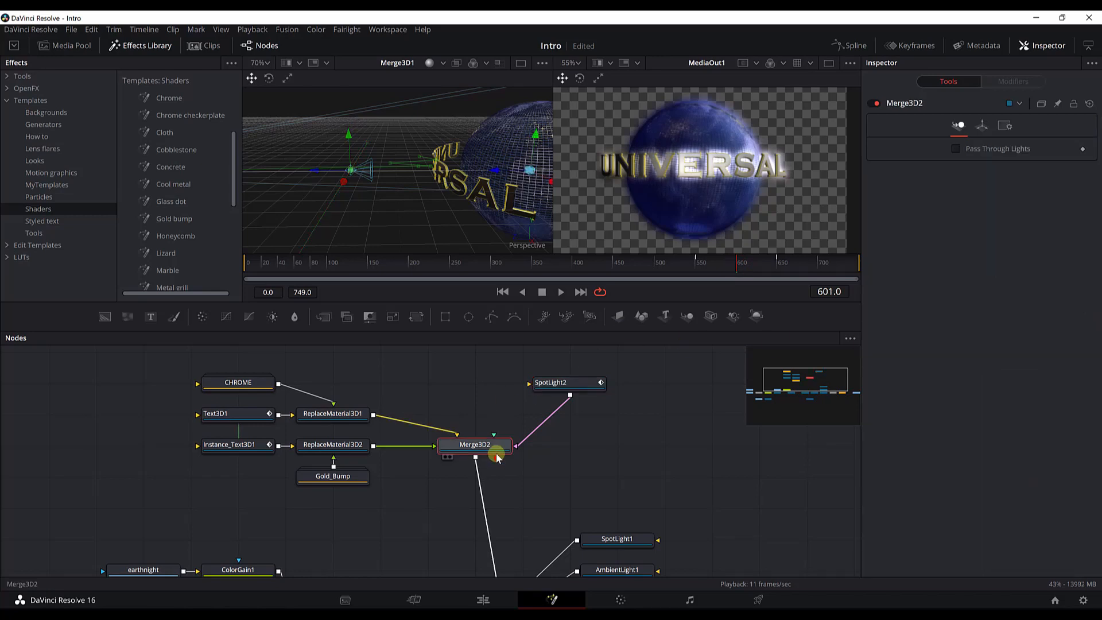
{"action": "key", "text": "shift+space"}
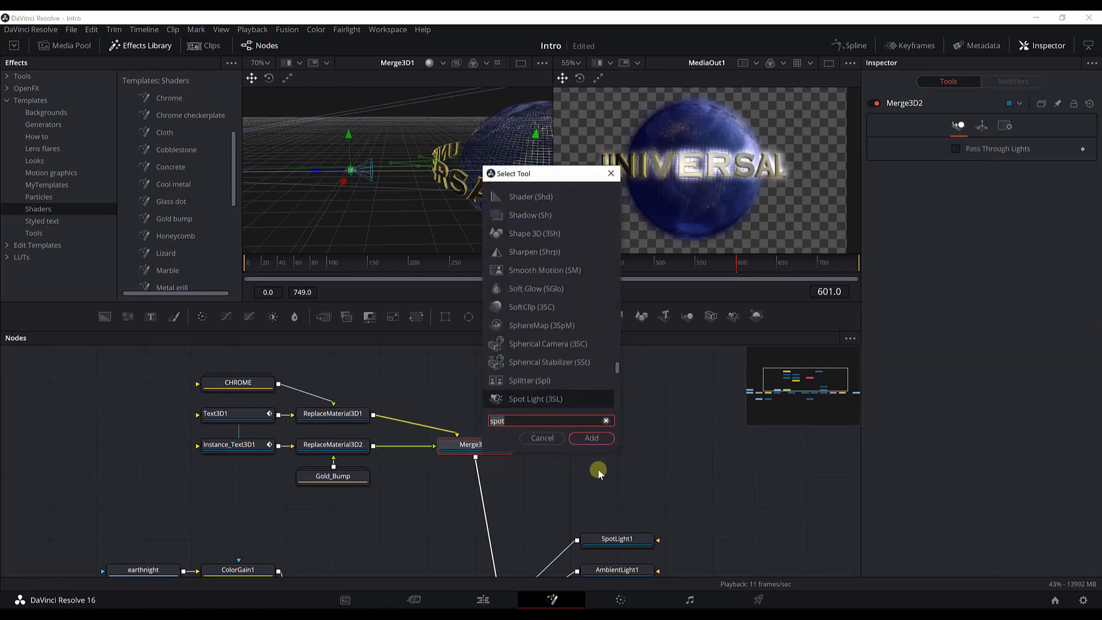
{"action": "type", "text": "direc"}
{"action": "key", "text": "Down"}
{"action": "key", "text": "Down"}
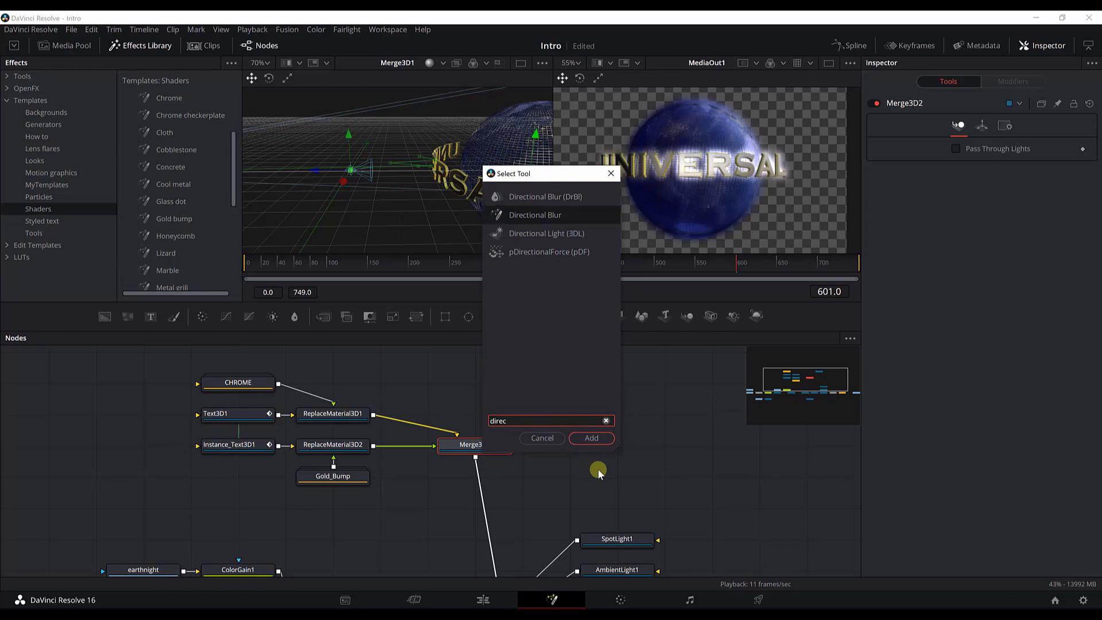
{"action": "key", "text": "Return"}
{"action": "left_click", "coordinate": [571, 476]}
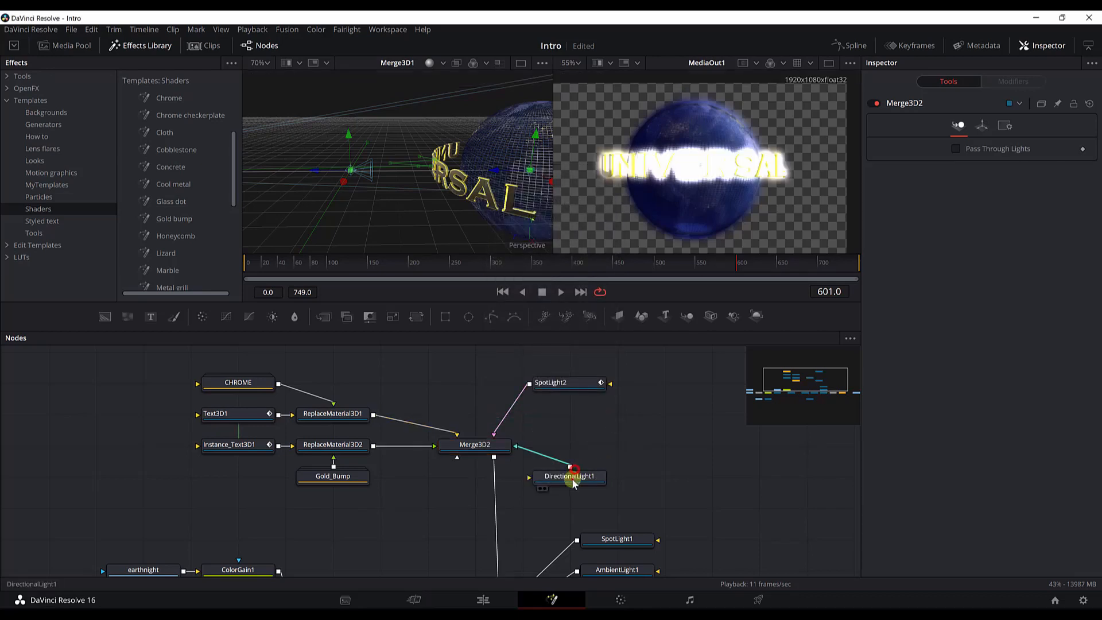
{"action": "left_click_drag", "start_coordinate": [1027, 343], "coordinate": [964, 354]}
Step: Turn off the wireframe on the earth sphere and scrub to frame 594 to check the render
{"action": "scroll", "coordinate": [707, 411], "scroll_direction": "down", "scroll_amount": 4}
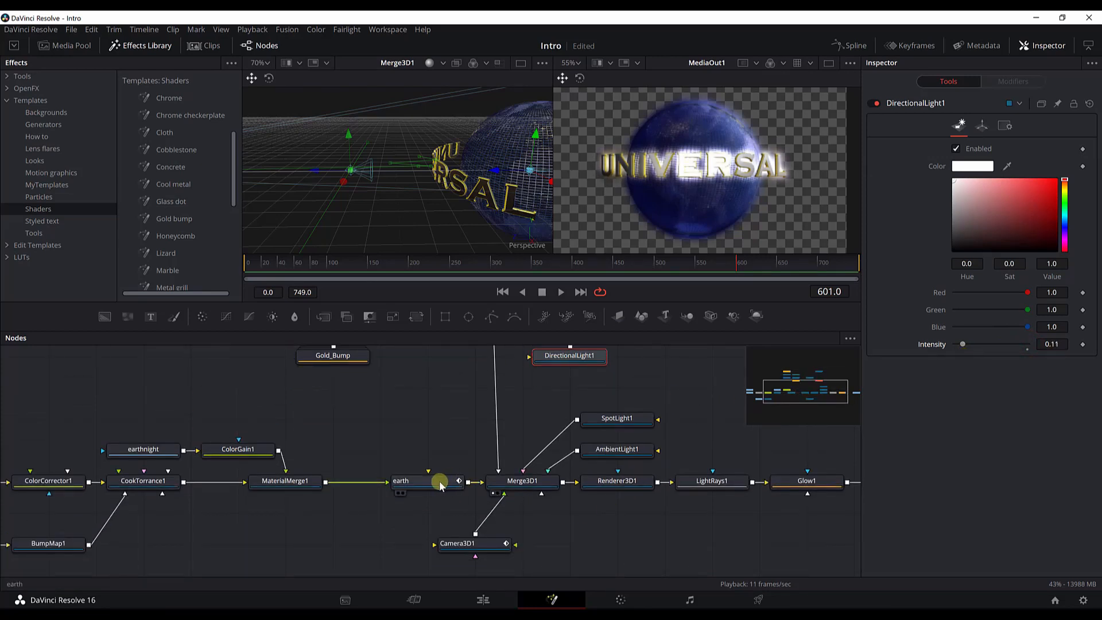
{"action": "left_click", "coordinate": [440, 482]}
{"action": "left_click", "coordinate": [956, 298]}
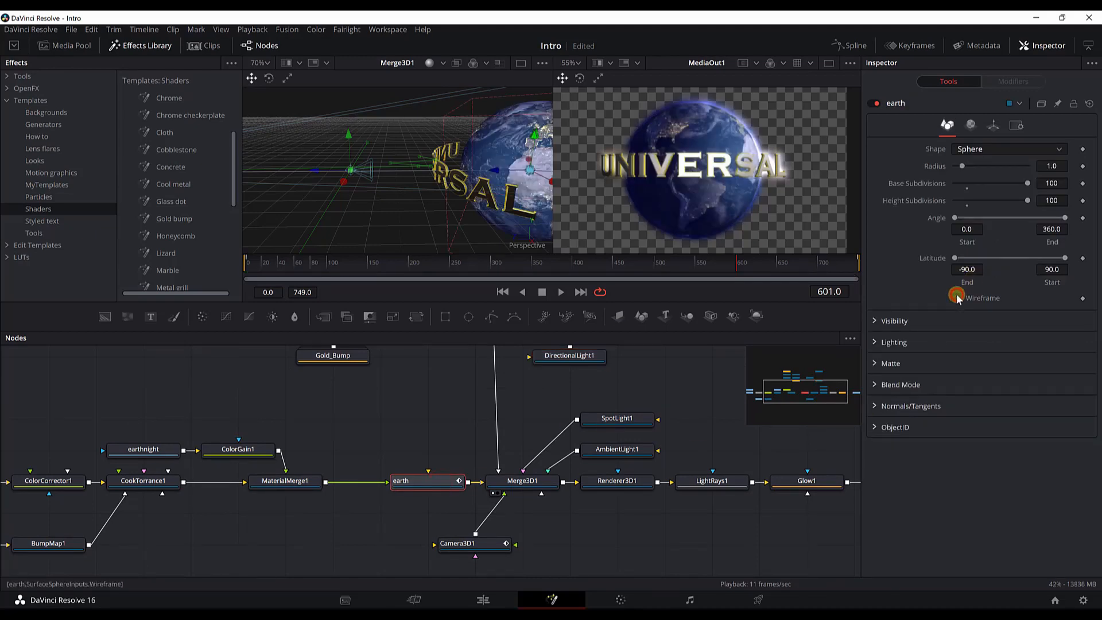
{"action": "left_click_drag", "start_coordinate": [627, 273], "coordinate": [732, 271]}
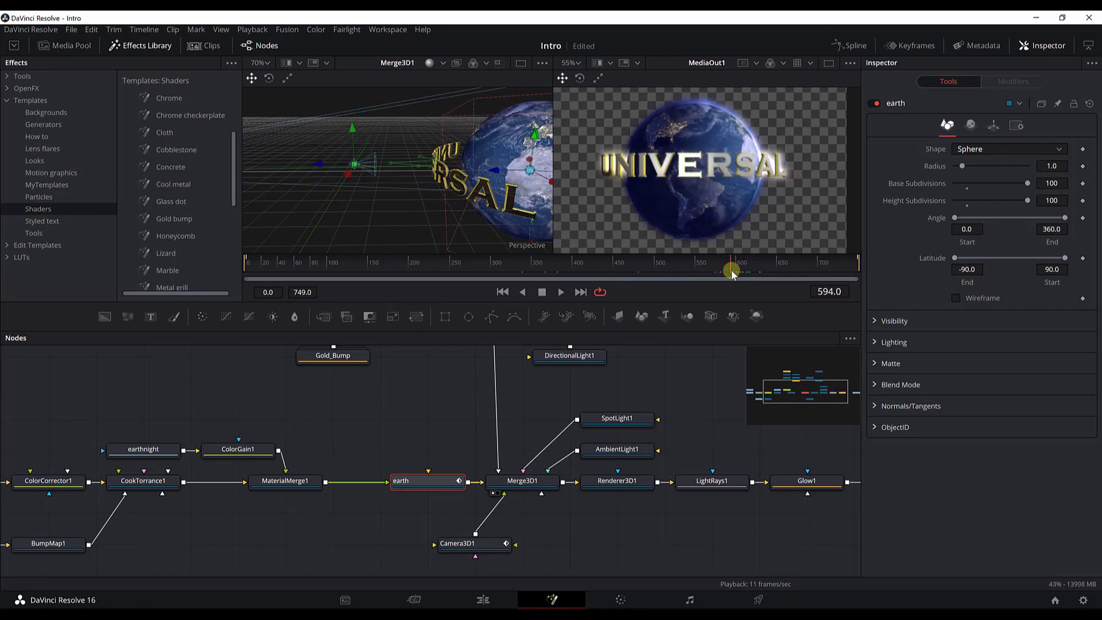
Step: On the Edit page, move the Fusion composition up one track and place the milky-way image beneath it at the same length
{"action": "left_click", "coordinate": [483, 599]}
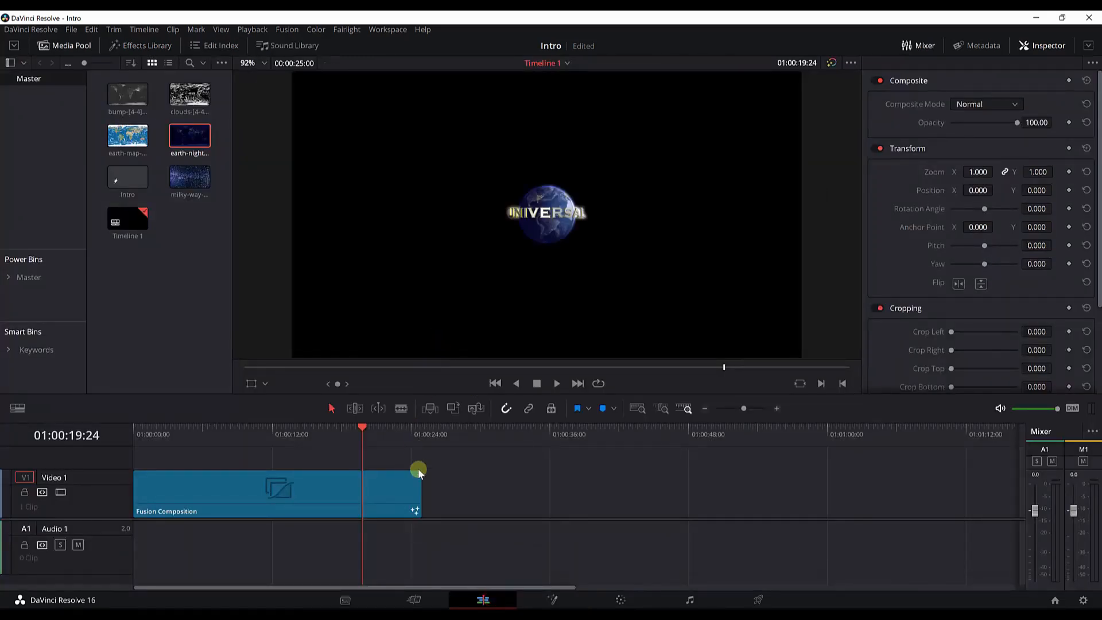
{"action": "left_click_drag", "start_coordinate": [235, 499], "coordinate": [233, 458]}
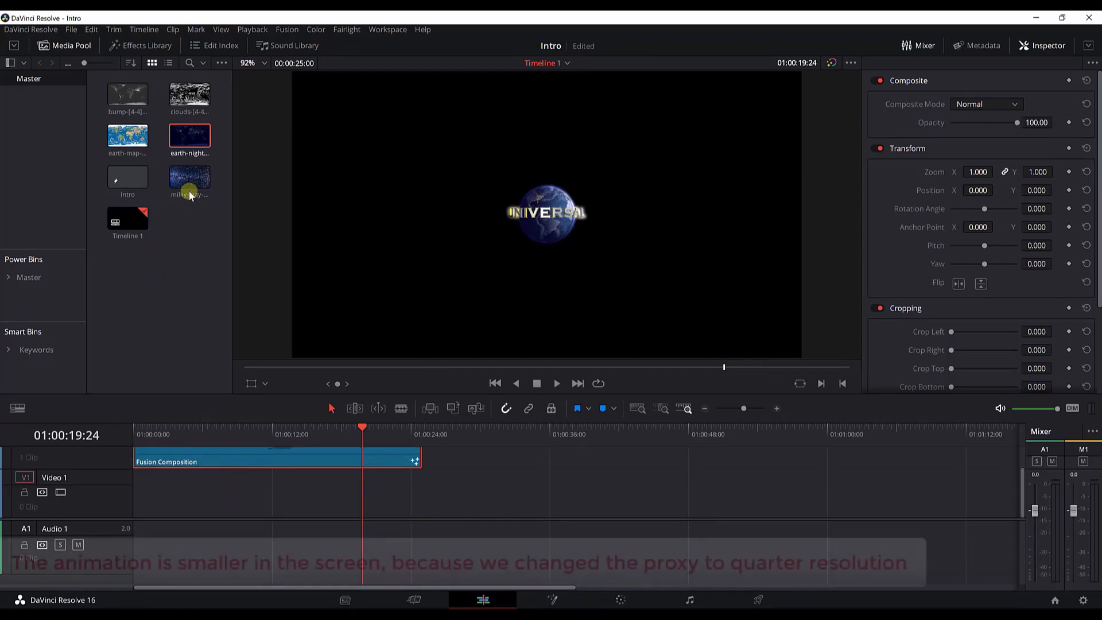
{"action": "left_click_drag", "start_coordinate": [188, 186], "coordinate": [421, 499]}
Step: Set the milky-way clip's opacity to 25 and, with the playhead at the timeline start, its zoom to 1.610
{"action": "left_click", "coordinate": [350, 498]}
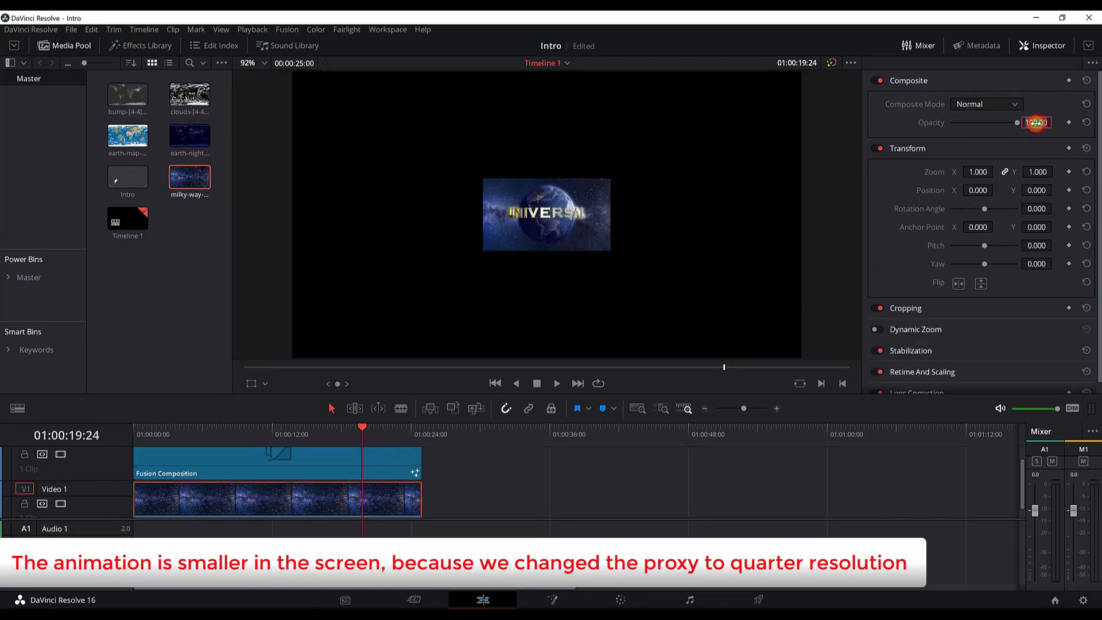
{"action": "left_click_drag", "start_coordinate": [1035, 123], "coordinate": [1036, 123]}
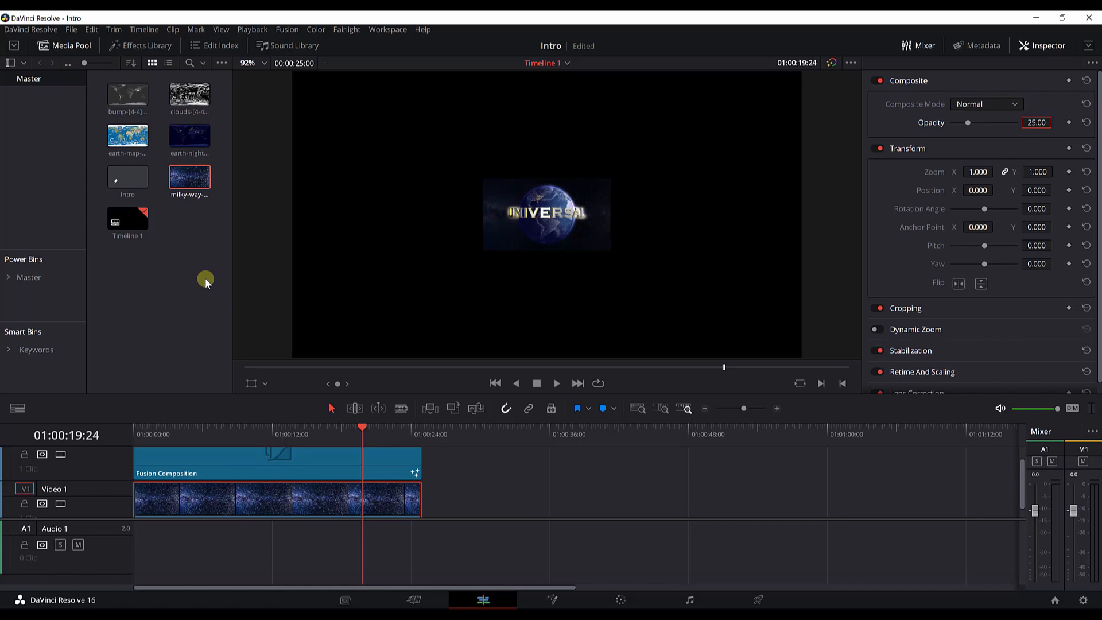
{"action": "left_click_drag", "start_coordinate": [357, 428], "coordinate": [125, 439]}
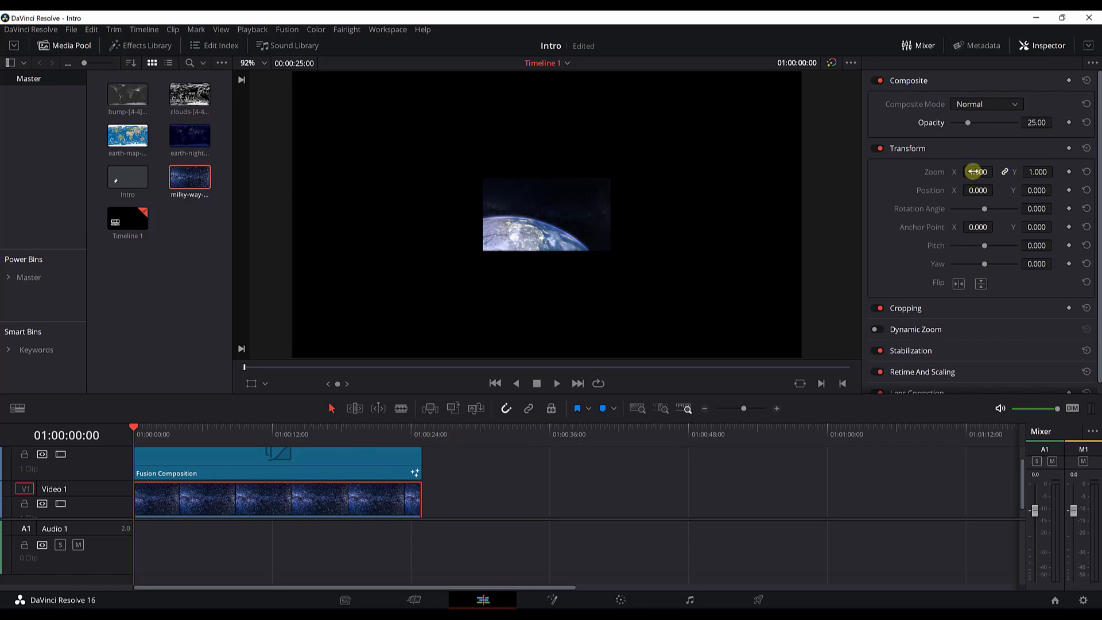
{"action": "left_click_drag", "start_coordinate": [973, 171], "coordinate": [987, 170]}
Step: Keyframe the milky-way clip's rotation angle at 18 at the timeline start and 0 at 01:00:25:00, with the transform overlay shown
{"action": "left_click", "coordinate": [252, 385]}
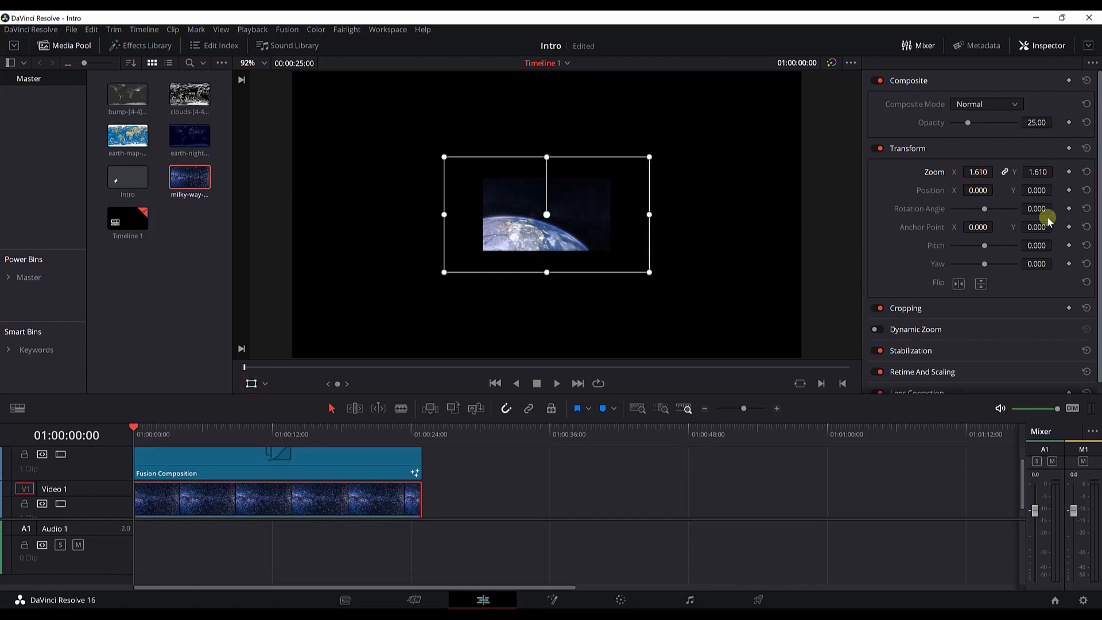
{"action": "left_click", "coordinate": [1068, 209]}
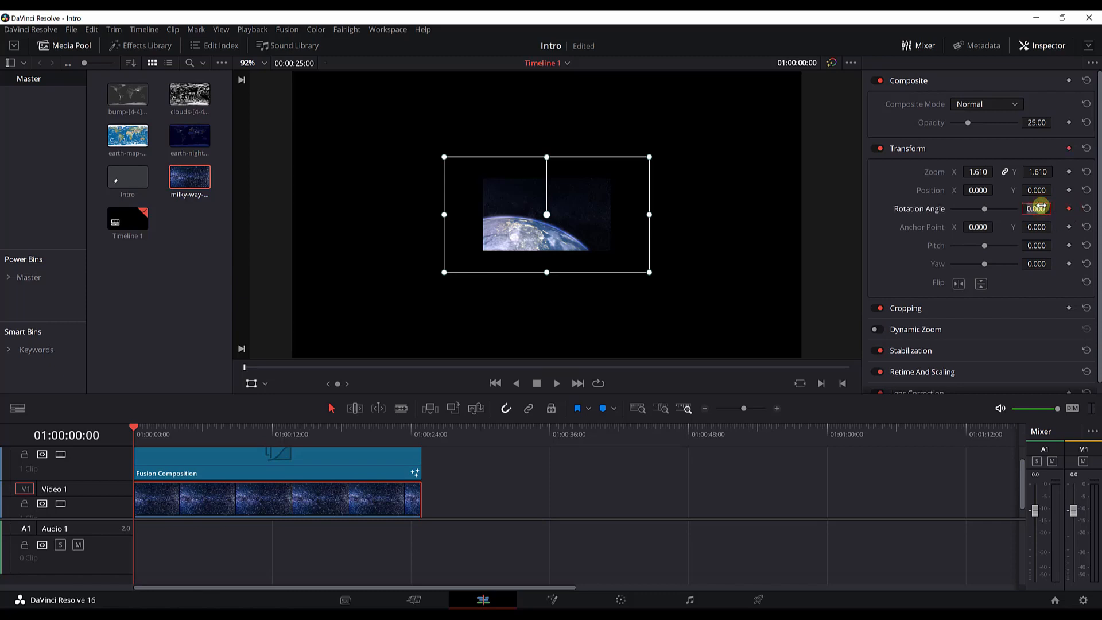
{"action": "key", "text": "Return"}
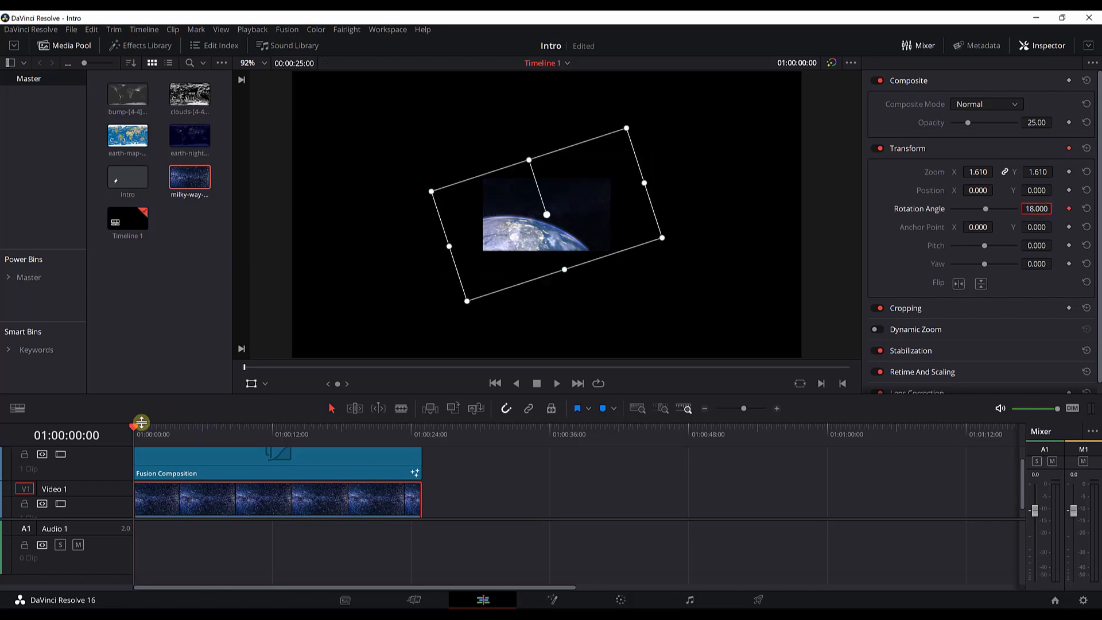
{"action": "left_click_drag", "start_coordinate": [168, 431], "coordinate": [422, 438]}
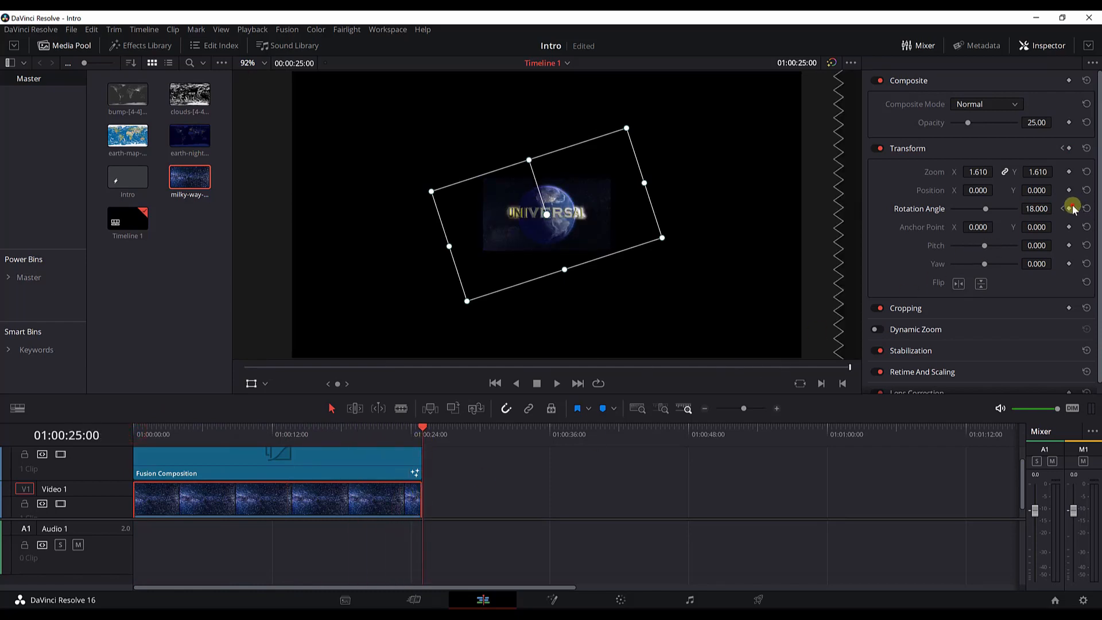
{"action": "type", "text": "0"}
{"action": "key", "text": "Return"}
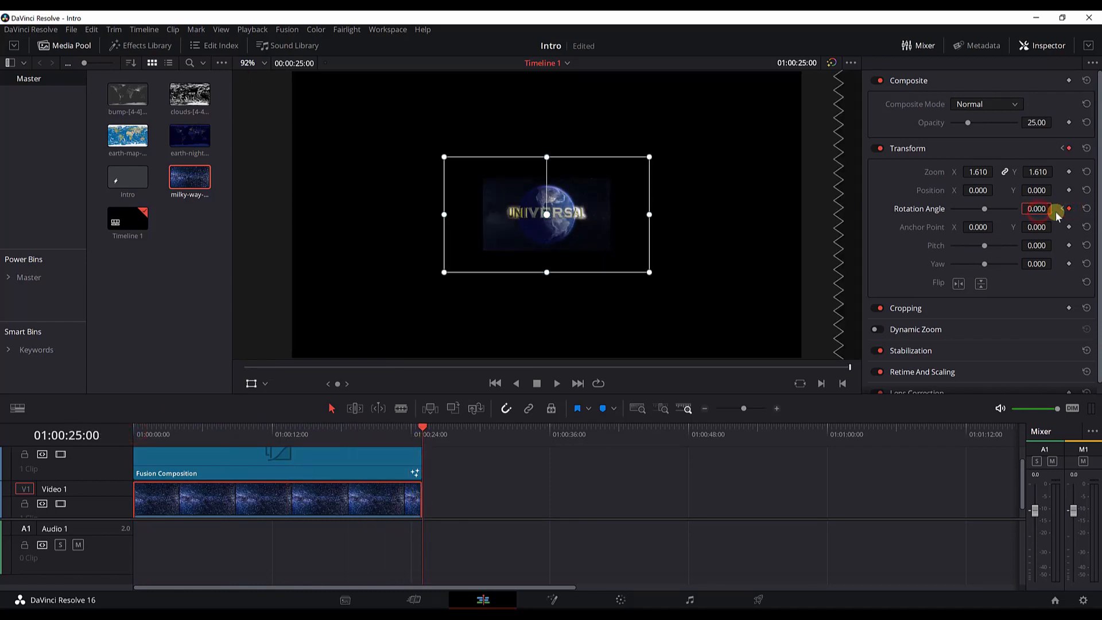
Step: Scrub the timeline between start and end to preview the rotating milky-way background behind the earth
{"action": "left_click_drag", "start_coordinate": [425, 431], "coordinate": [283, 455]}
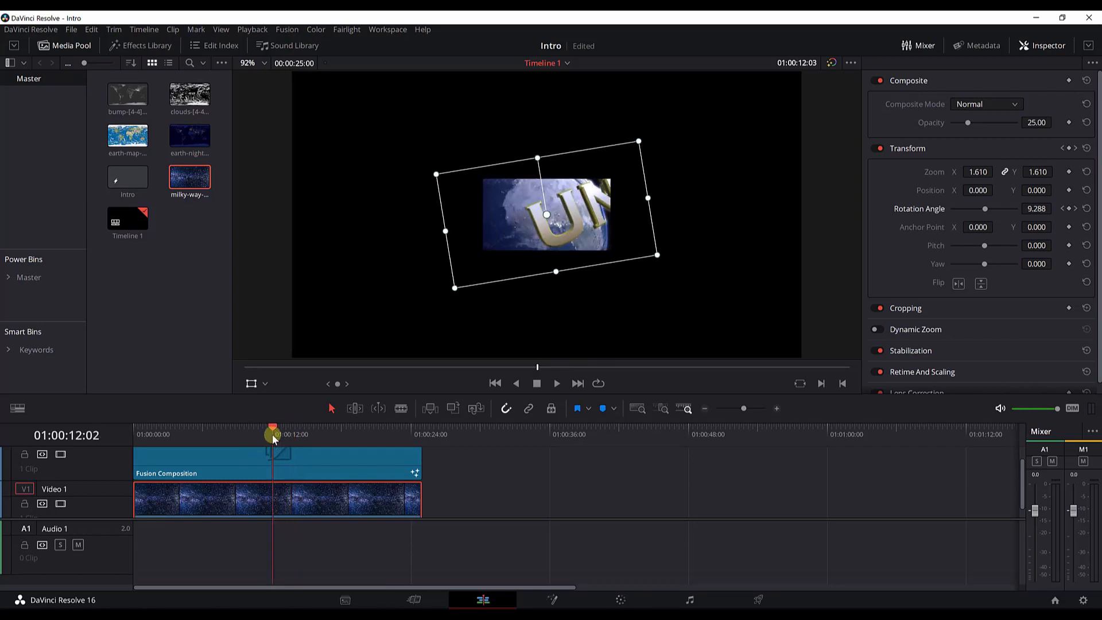
{"action": "left_click_drag", "start_coordinate": [252, 438], "coordinate": [134, 439]}
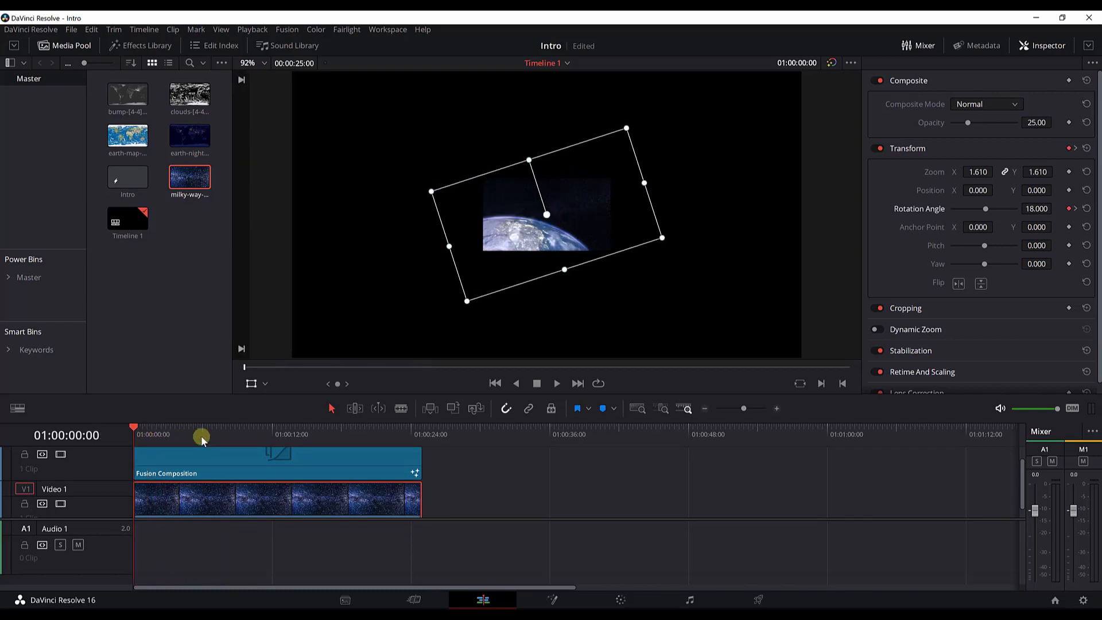
{"action": "left_click_drag", "start_coordinate": [200, 436], "coordinate": [163, 439]}
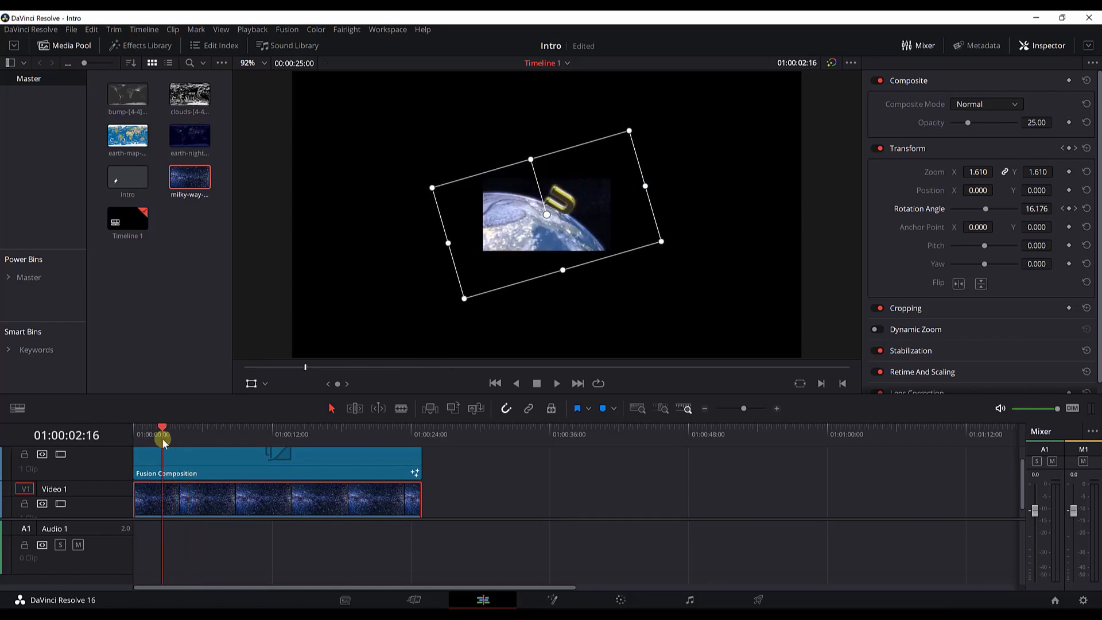
{"action": "left_click_drag", "start_coordinate": [163, 439], "coordinate": [418, 457]}
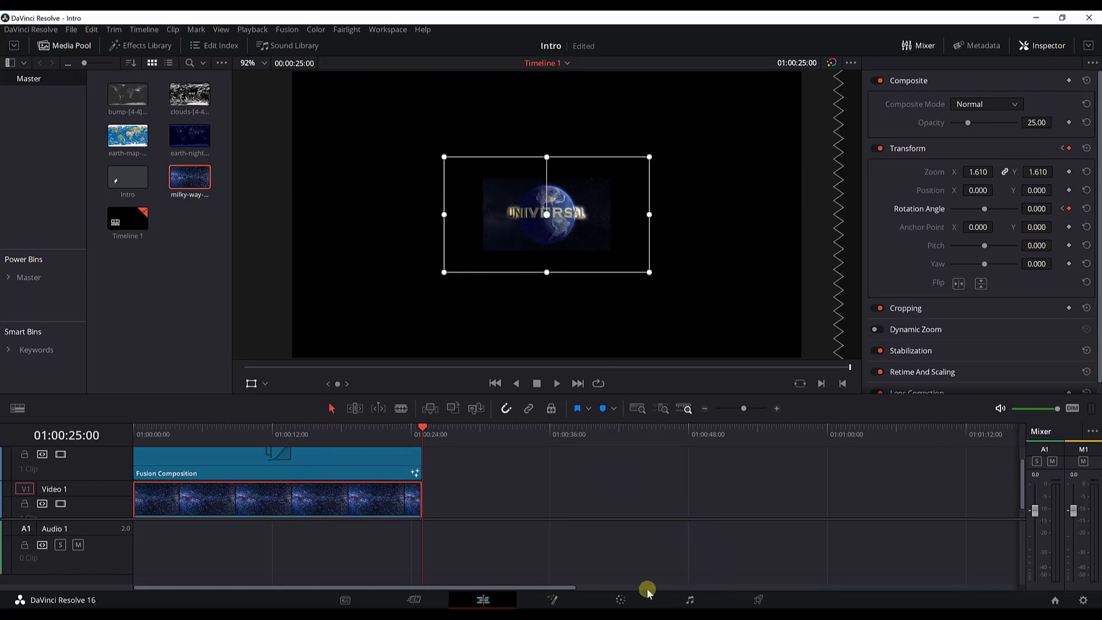
Step: On the Fusion page, move MediaOut1 farther from Glow1 and add the Lens flare V21 template in the gap
{"action": "left_click", "coordinate": [549, 599]}
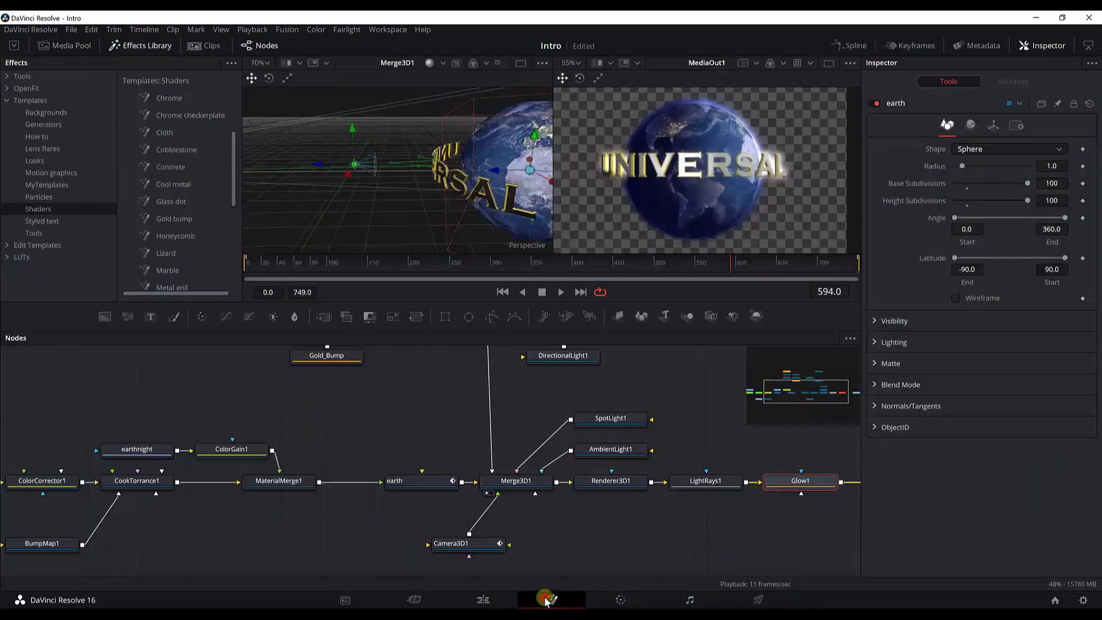
{"action": "left_click_drag", "start_coordinate": [367, 535], "coordinate": [335, 533]}
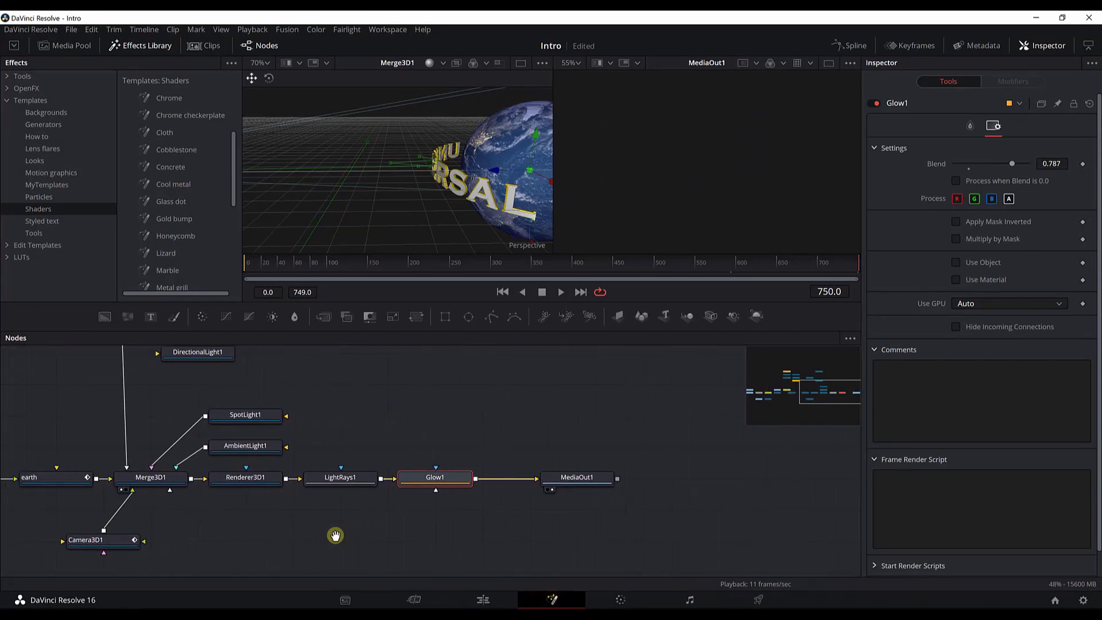
{"action": "left_click", "coordinate": [583, 480]}
{"action": "left_click", "coordinate": [733, 478]}
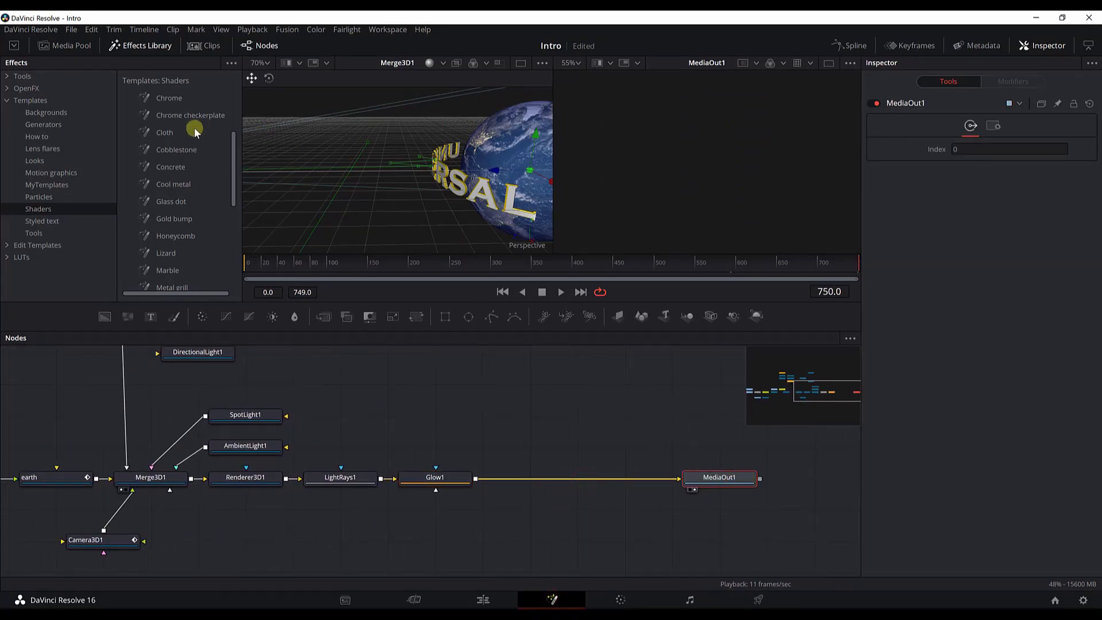
{"action": "left_click", "coordinate": [155, 50]}
{"action": "left_click", "coordinate": [156, 49]}
{"action": "left_click", "coordinate": [54, 149]}
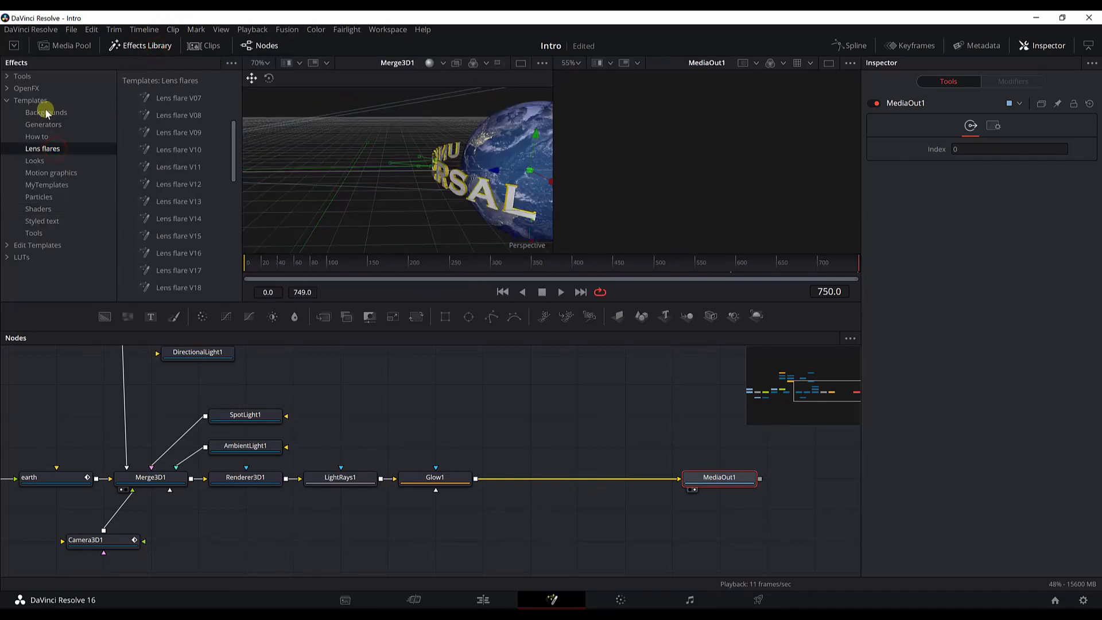
{"action": "scroll", "coordinate": [182, 189], "scroll_direction": "down", "scroll_amount": 1}
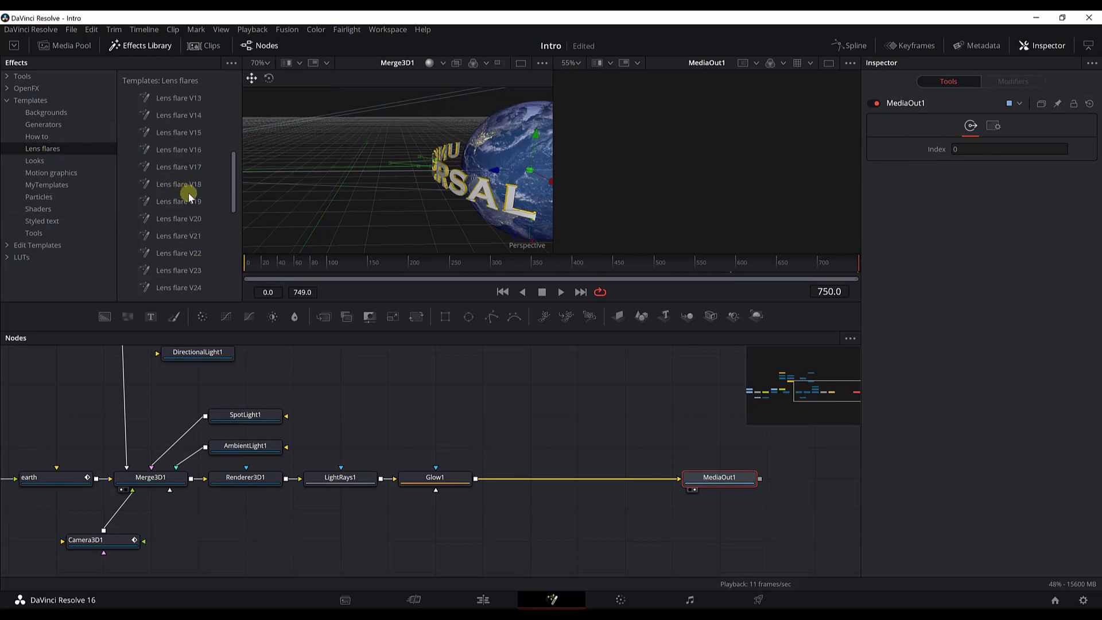
{"action": "left_click_drag", "start_coordinate": [191, 242], "coordinate": [577, 481]}
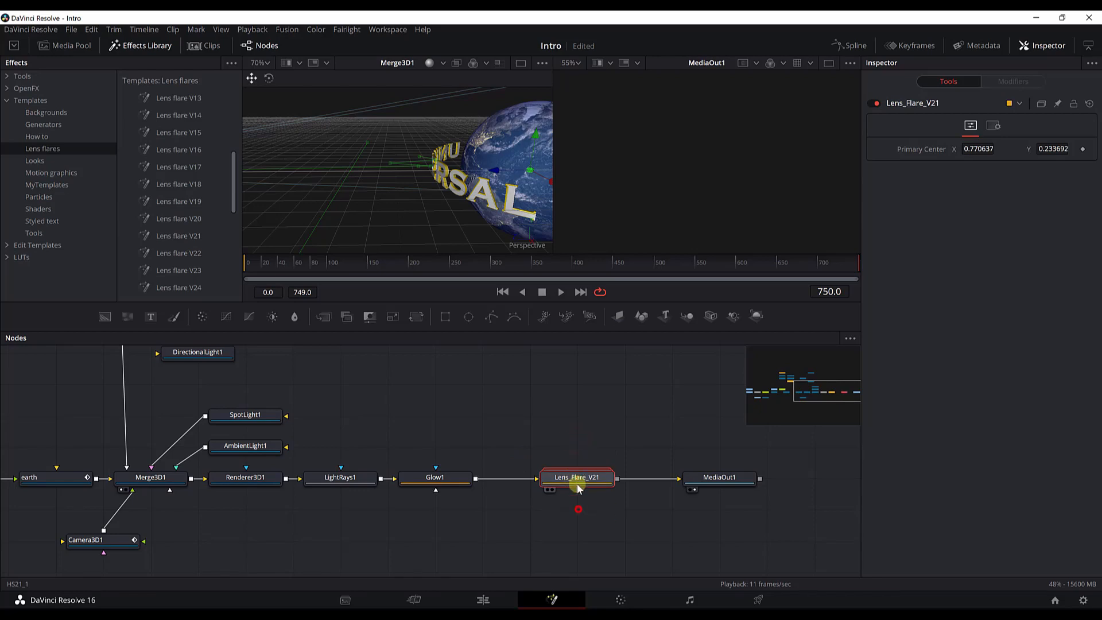
Step: Connect Glow1's output to Lens_Flare_V21 and the lens flare's output to MediaOut1
{"action": "left_click", "coordinate": [487, 477]}
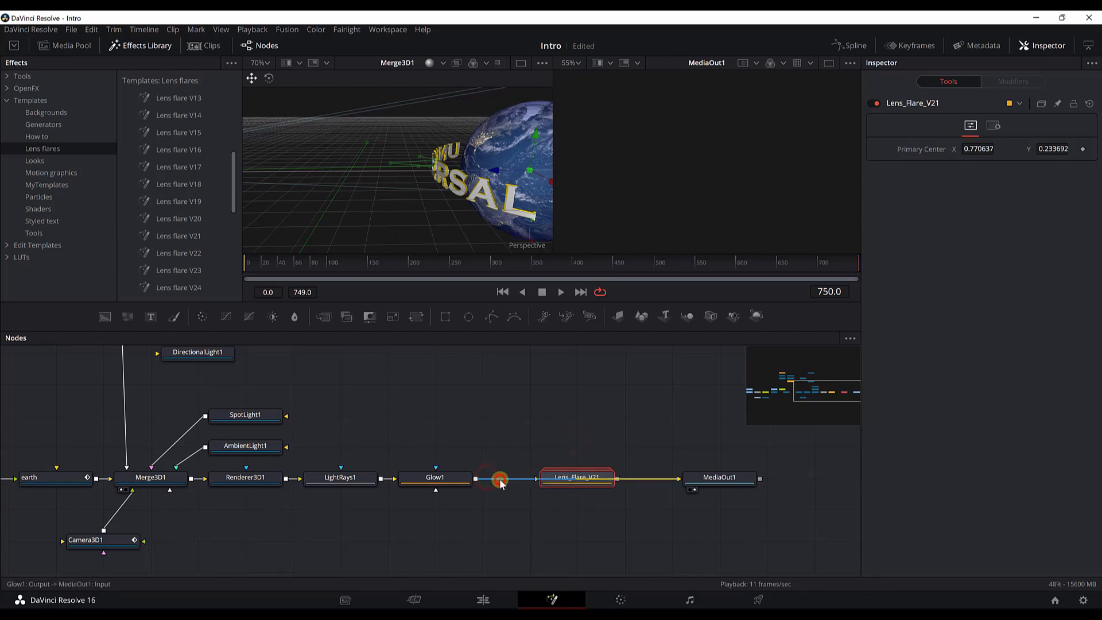
{"action": "left_click_drag", "start_coordinate": [500, 480], "coordinate": [618, 482]}
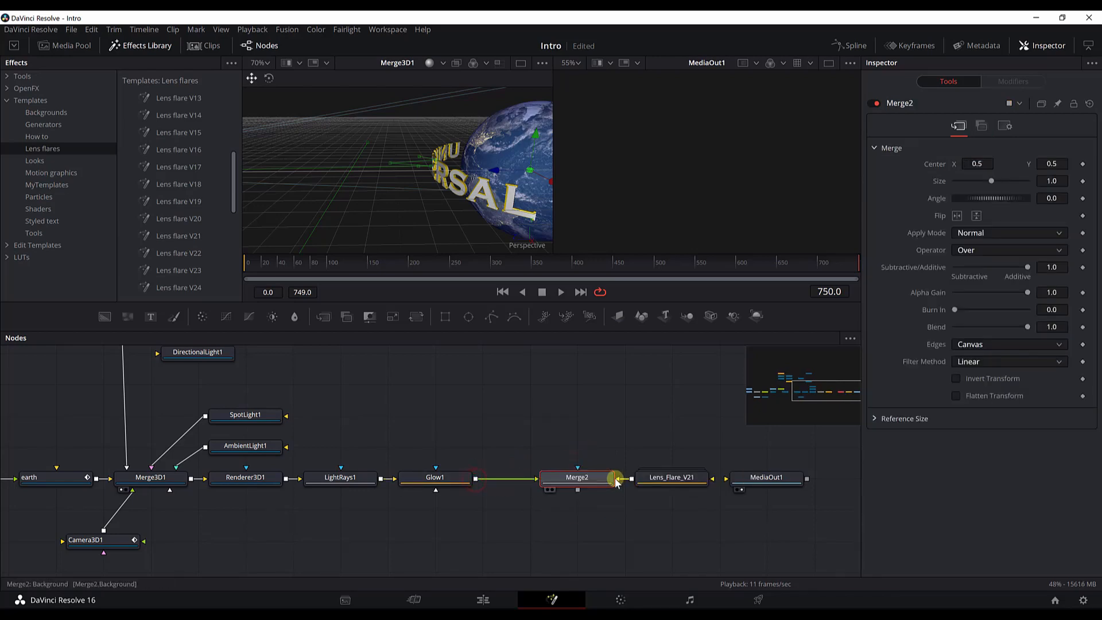
{"action": "key", "text": "ctrl+z"}
{"action": "left_click", "coordinate": [528, 502]}
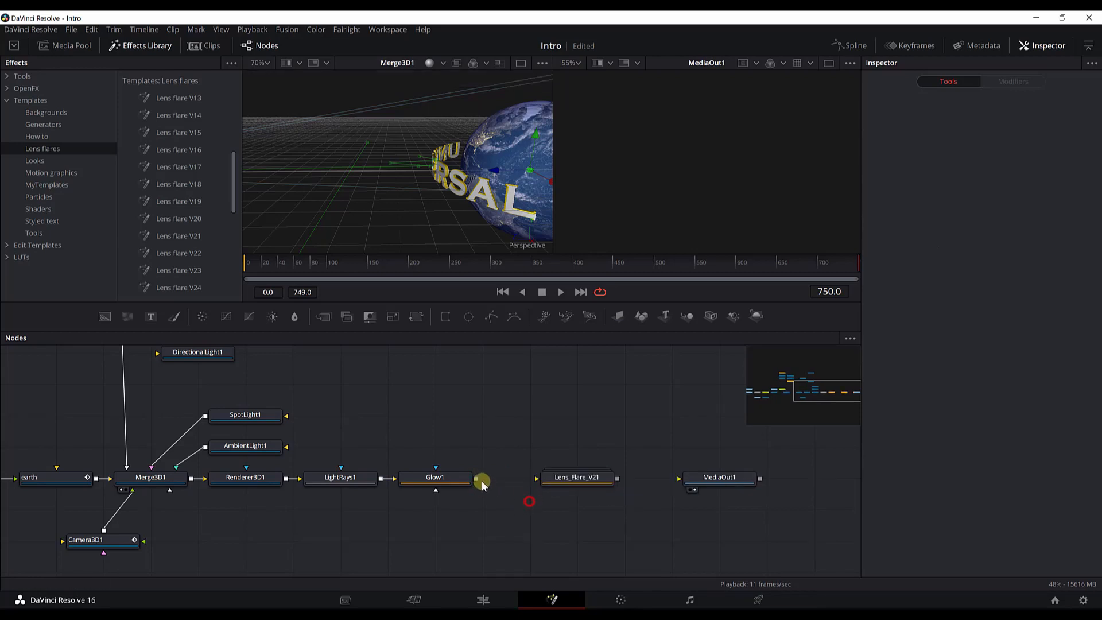
{"action": "left_click_drag", "start_coordinate": [475, 478], "coordinate": [711, 477]}
{"action": "left_click", "coordinate": [714, 479]}
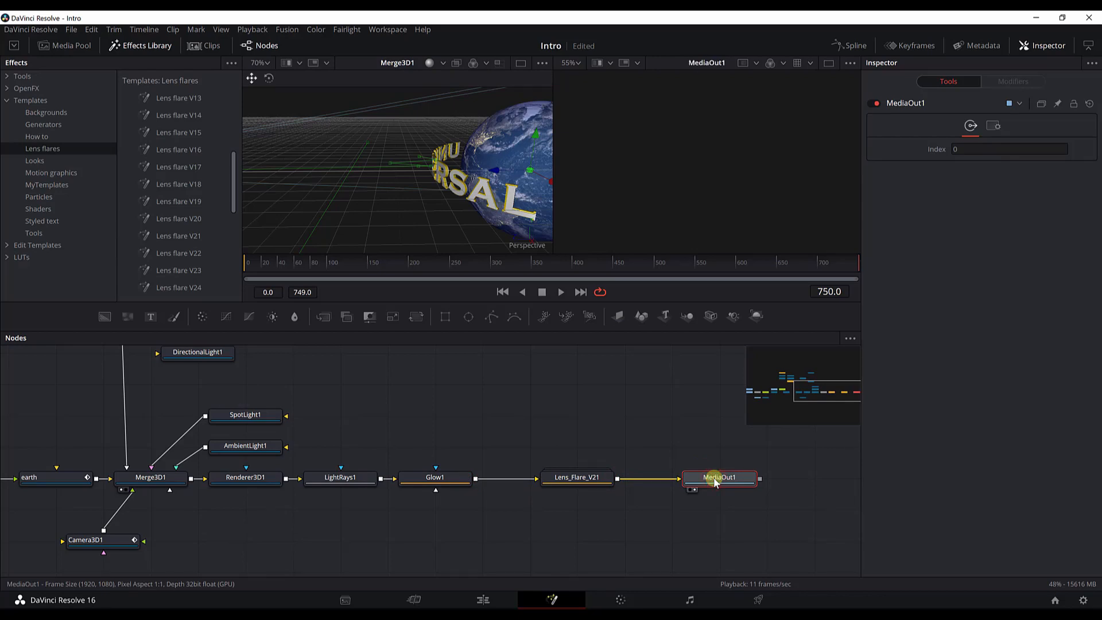
Step: Switch to a single MediaOut1 viewer and refresh it at frame 749 by visiting the Edit page and returning to Fusion
{"action": "left_click", "coordinate": [162, 477]}
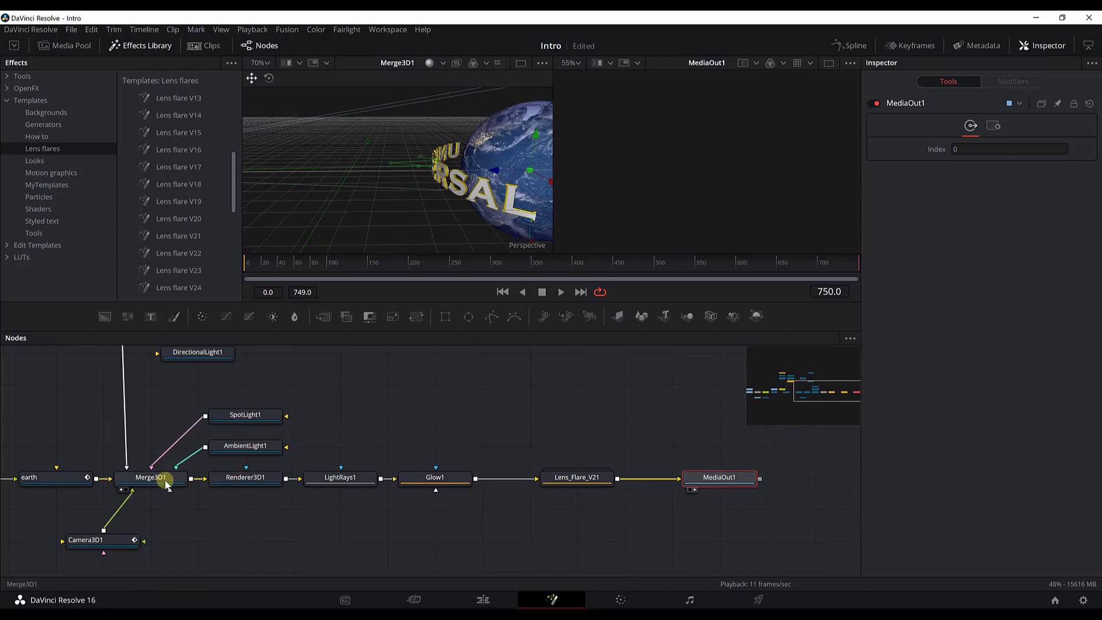
{"action": "left_click", "coordinate": [828, 67]}
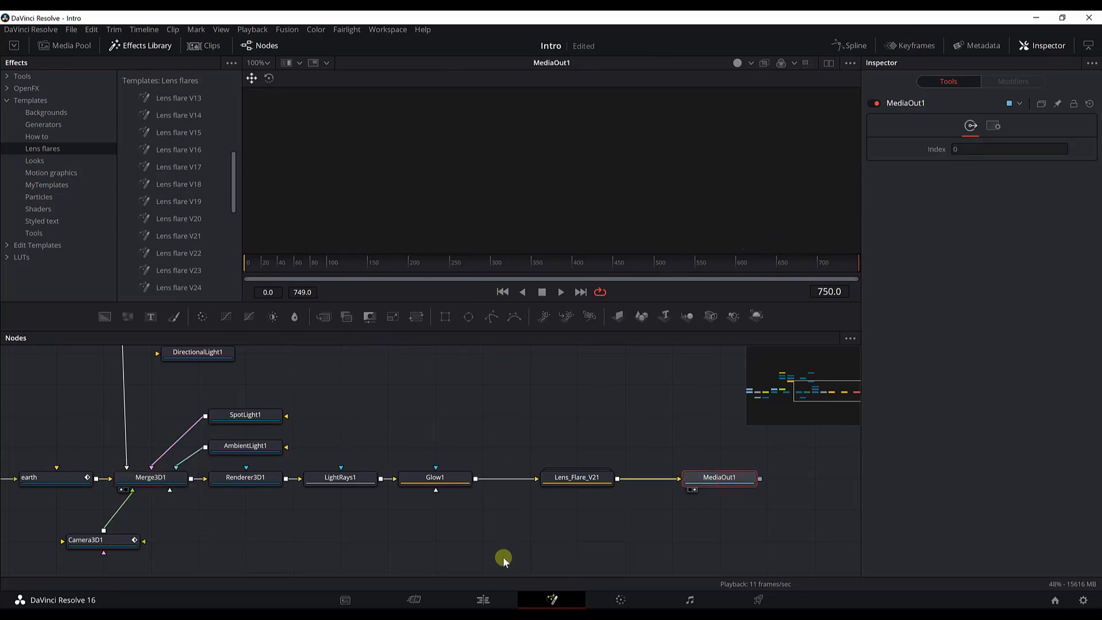
{"action": "left_click", "coordinate": [483, 599]}
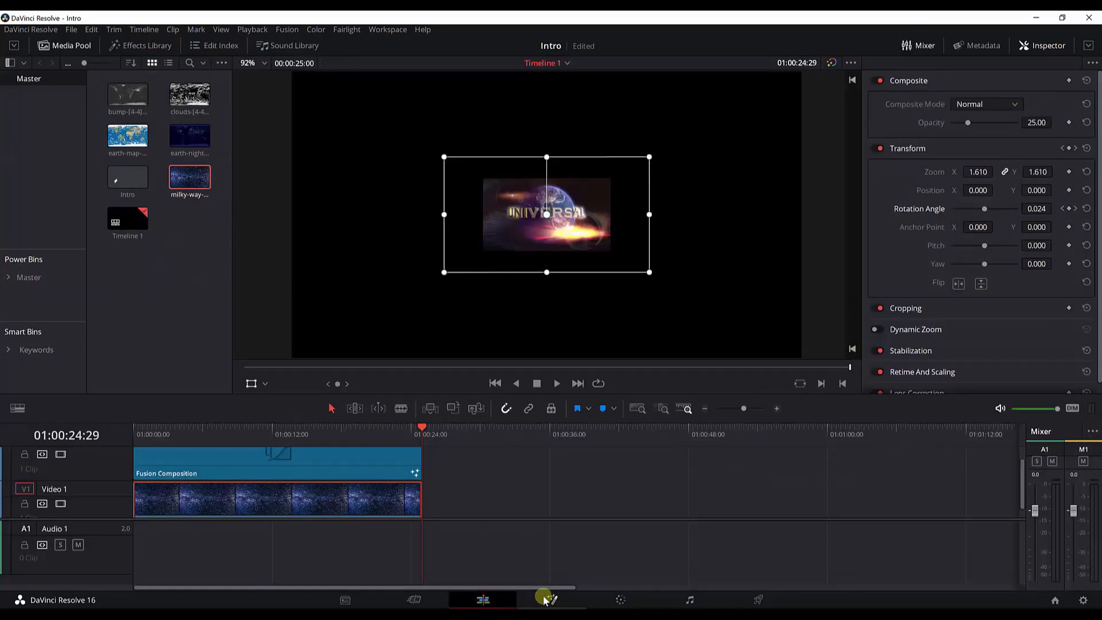
{"action": "left_click", "coordinate": [547, 599]}
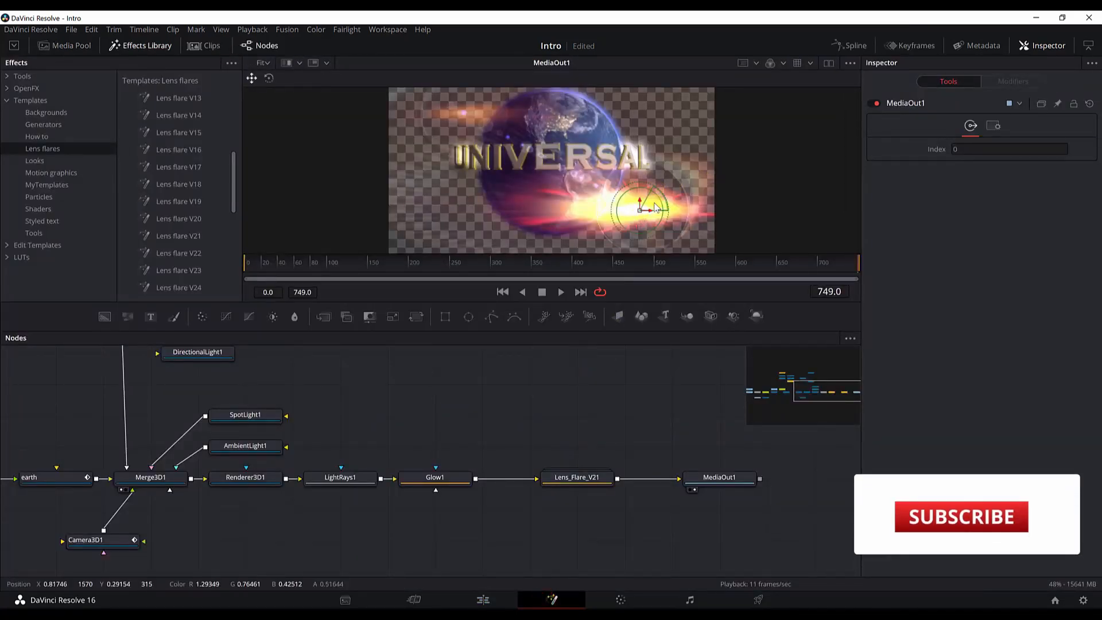
Step: Open the Lens_Flare_V21 group and set the Primary Strength of its HS21_3 hotspot node to 0.85
{"action": "scroll", "coordinate": [627, 406], "scroll_direction": "down", "scroll_amount": 2}
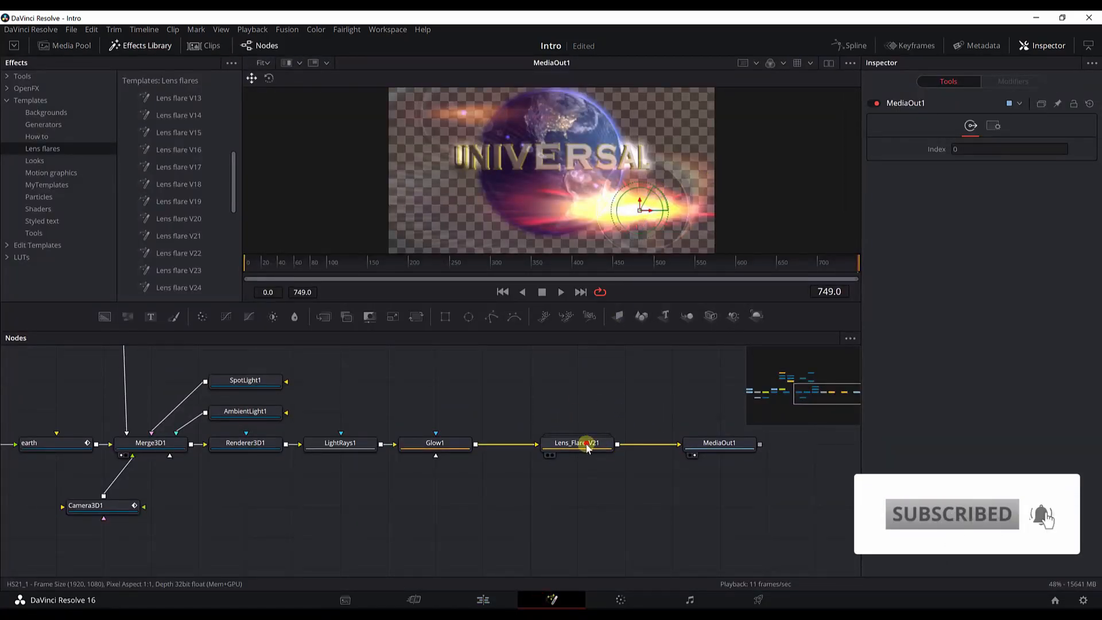
{"action": "double_click", "coordinate": [586, 444]}
{"action": "left_click", "coordinate": [489, 452]}
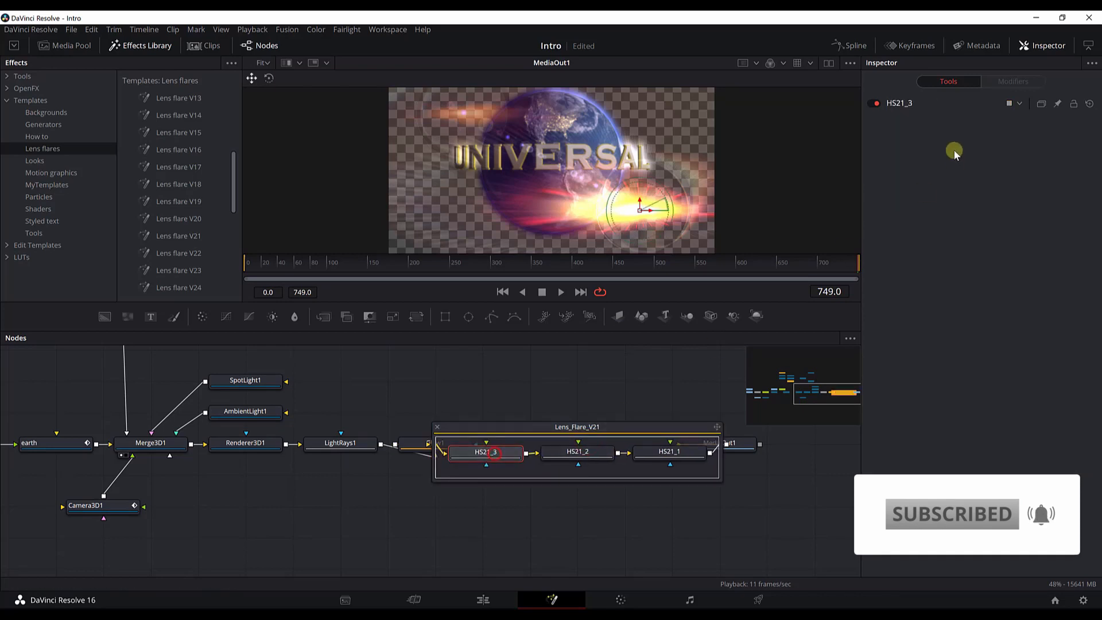
{"action": "left_click", "coordinate": [904, 103]}
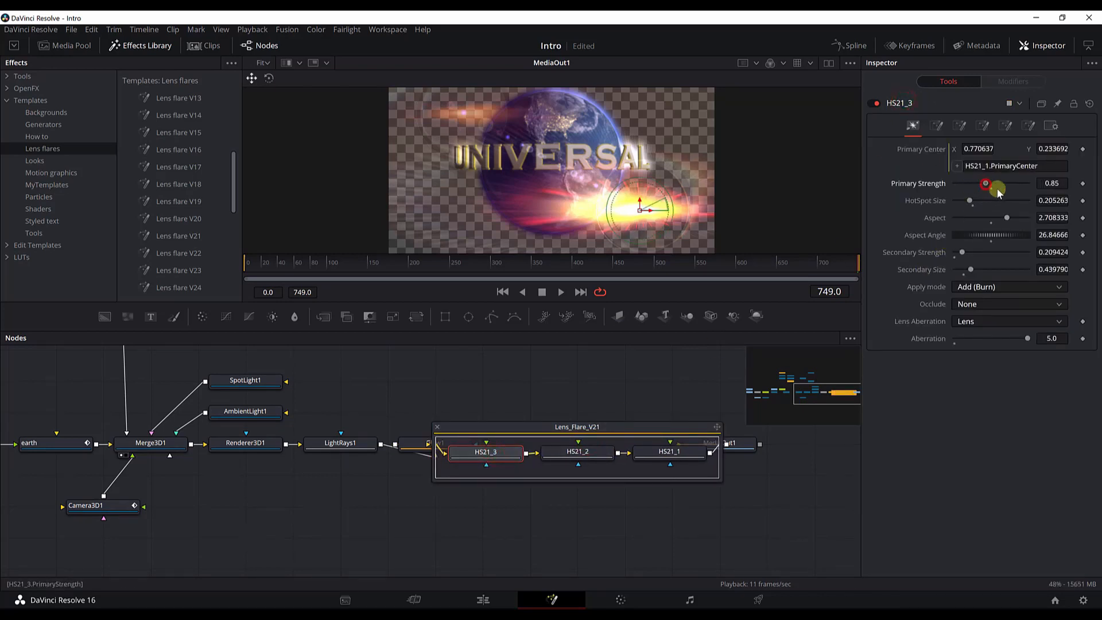
Step: Adjust the HS21_2 hotspot node's settings and set HS21_1's HotSpot Size to 0.133 to tone down the flare
{"action": "left_click", "coordinate": [577, 452]}
{"action": "left_click", "coordinate": [907, 103]}
{"action": "left_click", "coordinate": [959, 125]}
{"action": "left_click", "coordinate": [981, 126]}
{"action": "left_click", "coordinate": [913, 126]}
{"action": "mouse_move", "coordinate": [976, 201]}
{"action": "left_mouse_down"}
{"action": "mouse_move", "coordinate": [1025, 201]}
{"action": "mouse_move", "coordinate": [975, 202]}
{"action": "mouse_move", "coordinate": [972, 182]}
{"action": "mouse_move", "coordinate": [996, 184]}
{"action": "mouse_move", "coordinate": [964, 184]}
{"action": "left_mouse_up"}
{"action": "left_click", "coordinate": [668, 452]}
{"action": "left_click", "coordinate": [901, 103]}
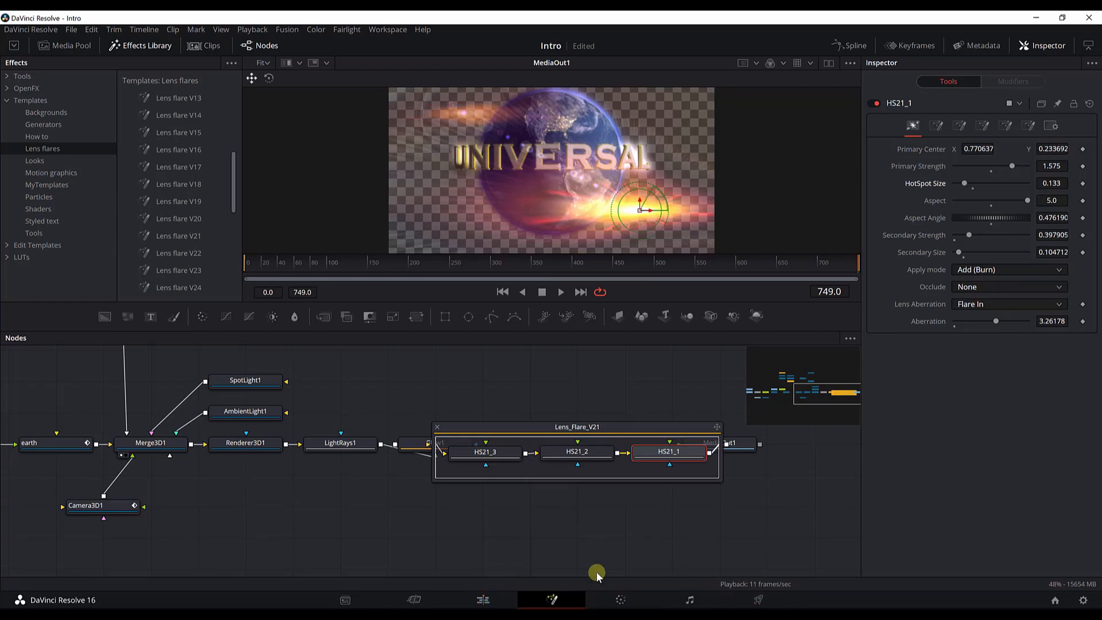
Step: Try Motion Blur in Renderer3D1's settings and switch it back off
{"action": "left_click", "coordinate": [483, 538]}
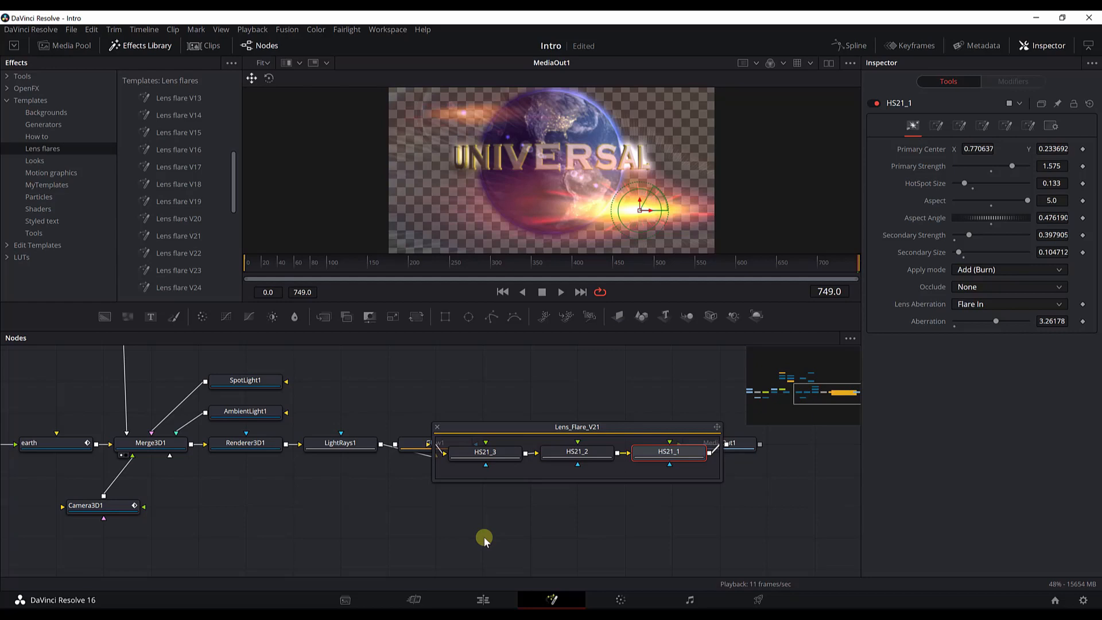
{"action": "left_click_drag", "start_coordinate": [456, 528], "coordinate": [568, 522]}
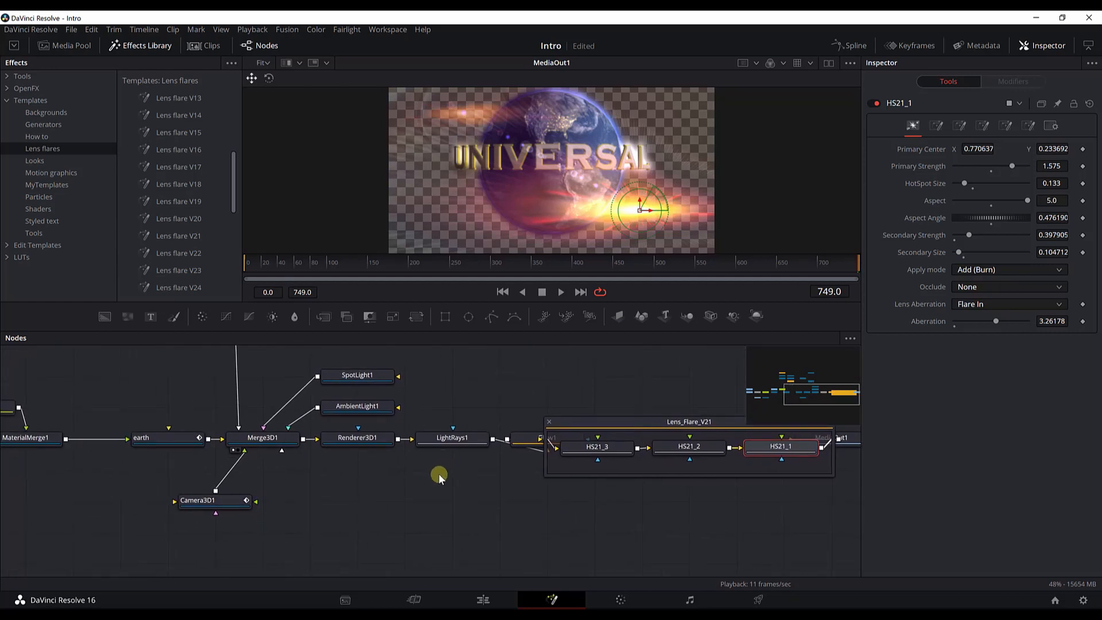
{"action": "left_click", "coordinate": [373, 437]}
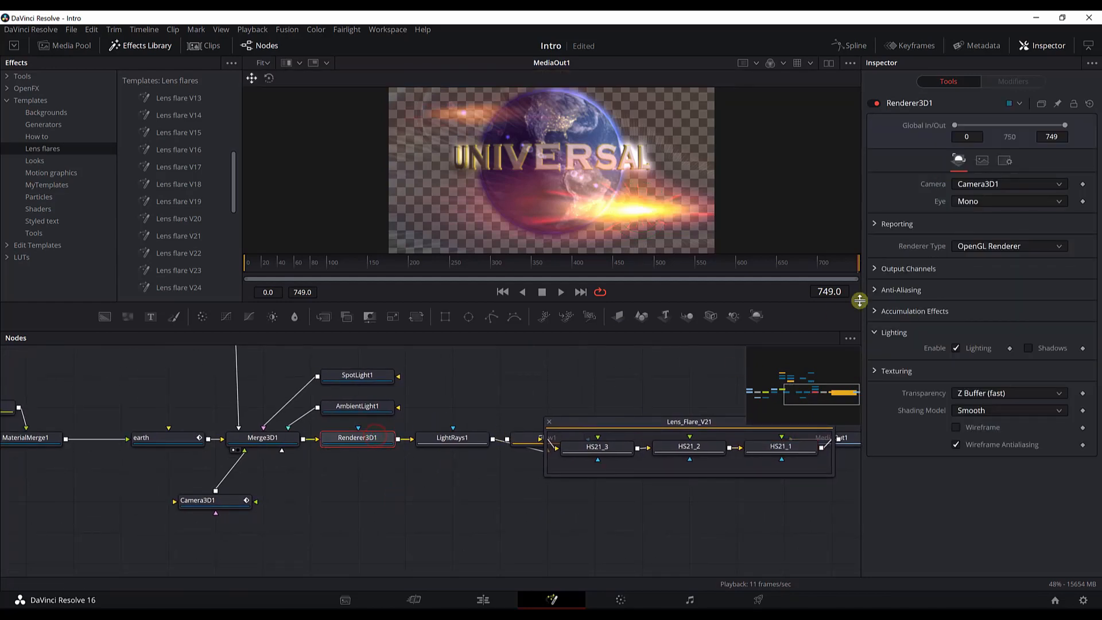
{"action": "left_click", "coordinate": [1005, 161]}
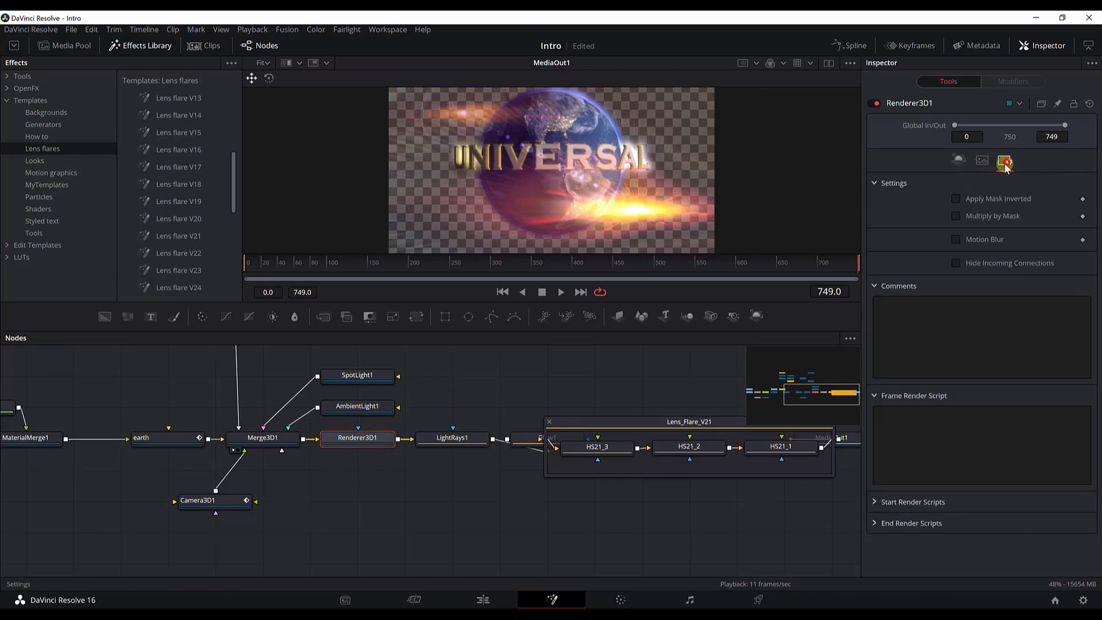
{"action": "left_click", "coordinate": [957, 239]}
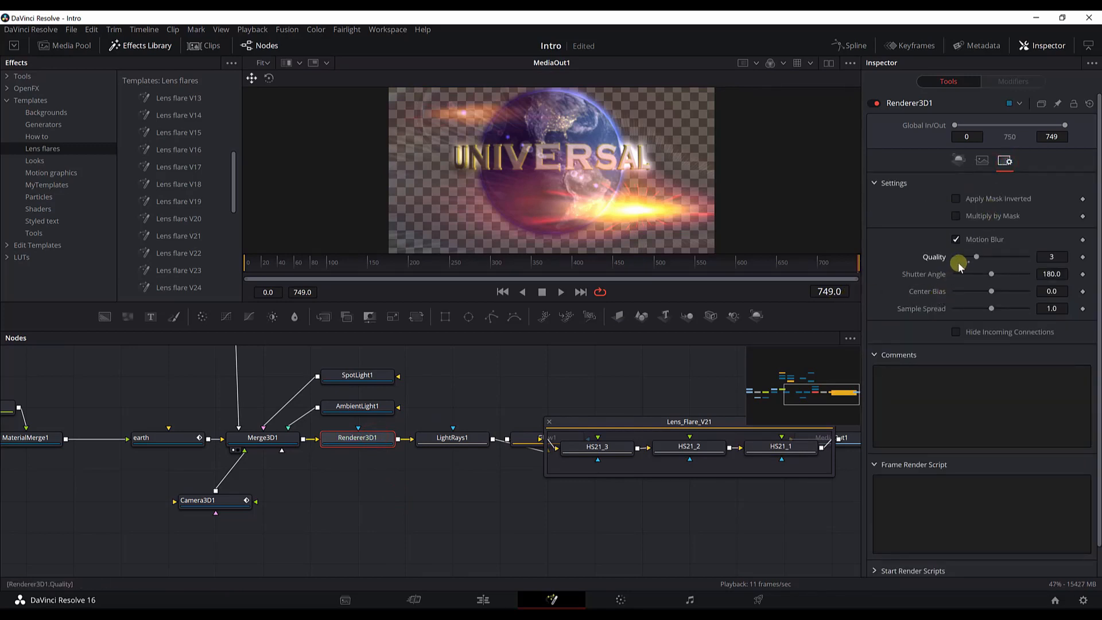
{"action": "left_click", "coordinate": [953, 240]}
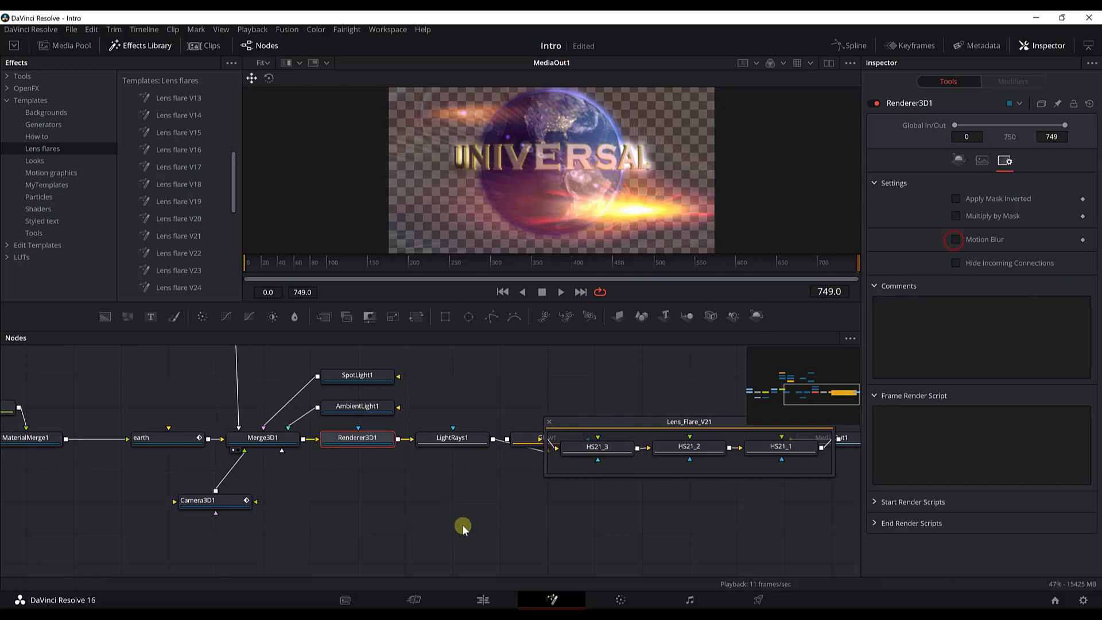